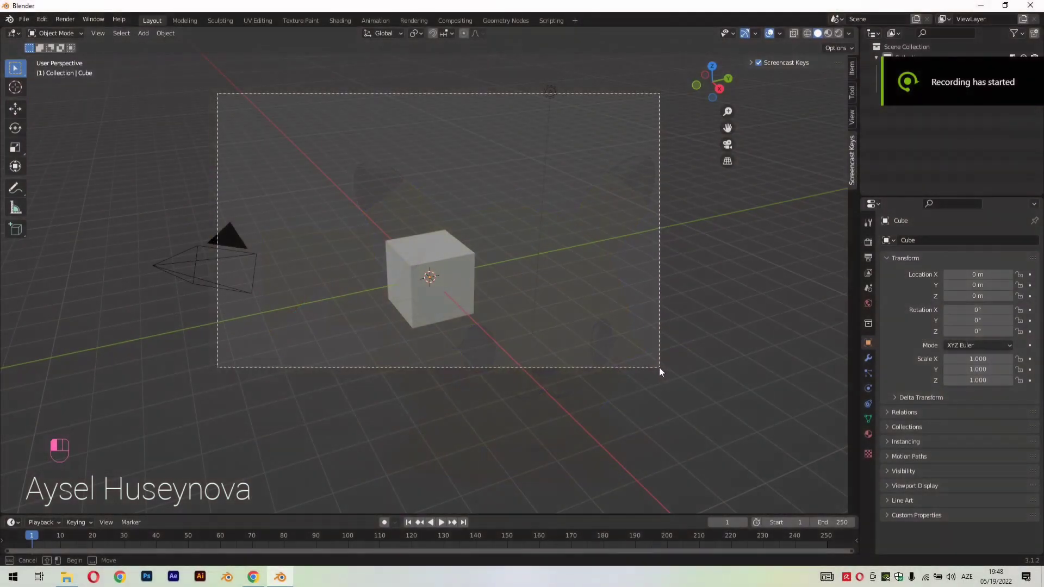
Delete the default scene objects and add a UV sphere at the origin
{"action": "key", "text": "Delete"}
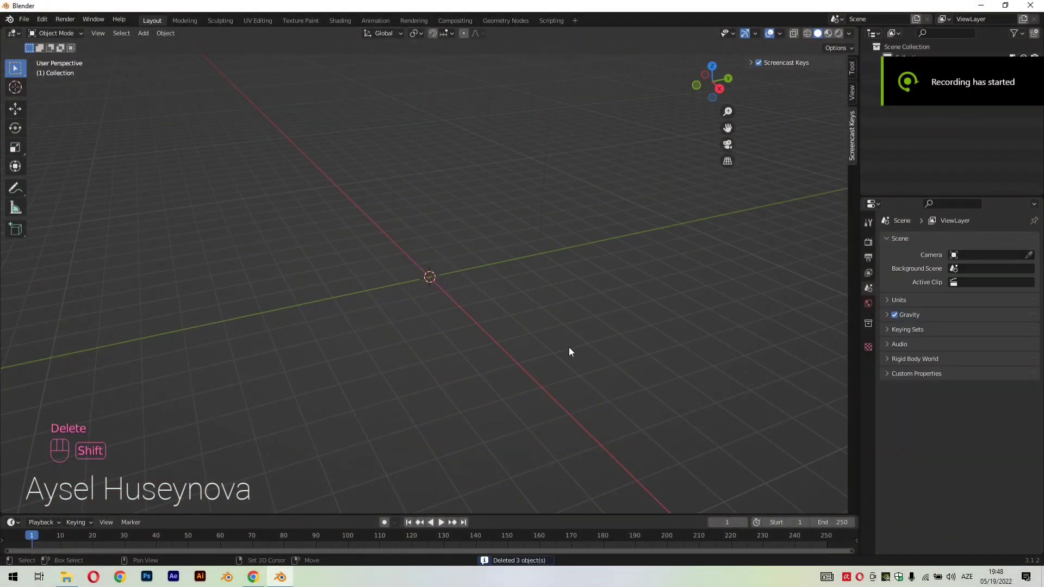
{"action": "key", "text": "shift+a"}
{"action": "mouse_move", "coordinate": [545, 343]}
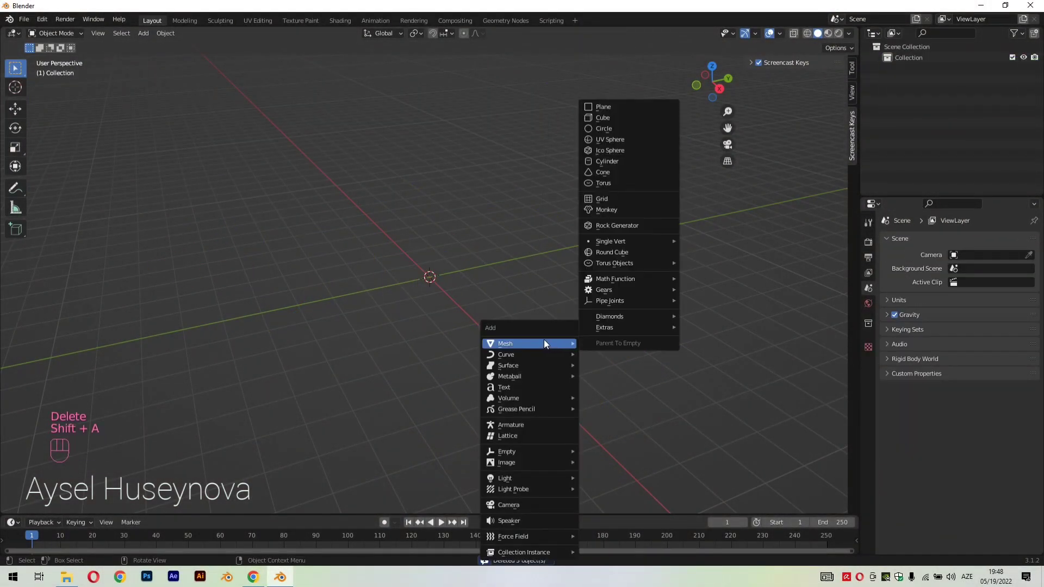
{"action": "left_click", "coordinate": [602, 139]}
{"action": "scroll", "coordinate": [419, 288], "scroll_direction": "up", "scroll_amount": 2}
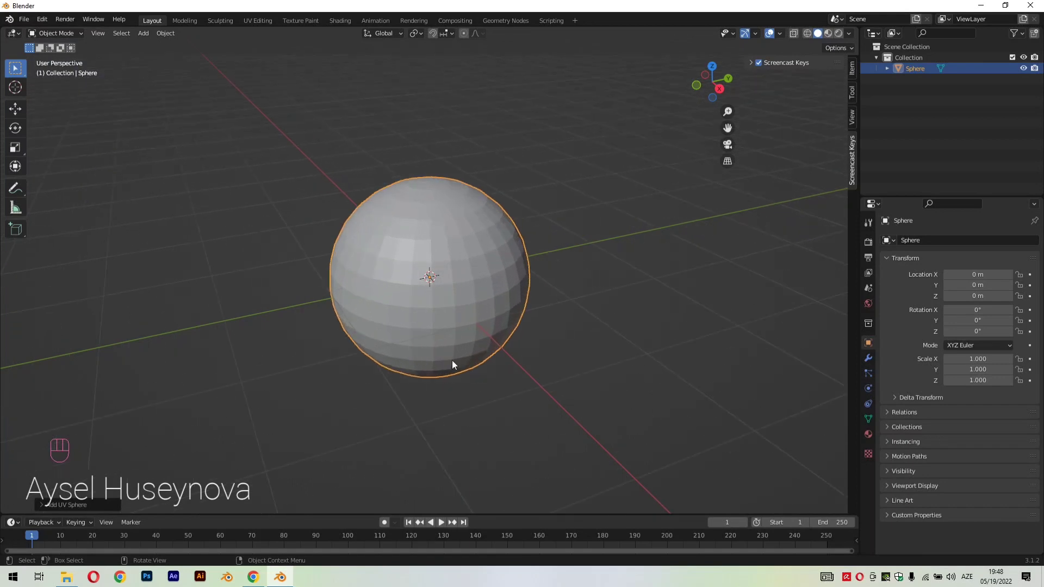
Set the new UV sphere to 48 segments and 32 rings
{"action": "left_click", "coordinate": [76, 504]}
{"action": "left_click", "coordinate": [143, 387]}
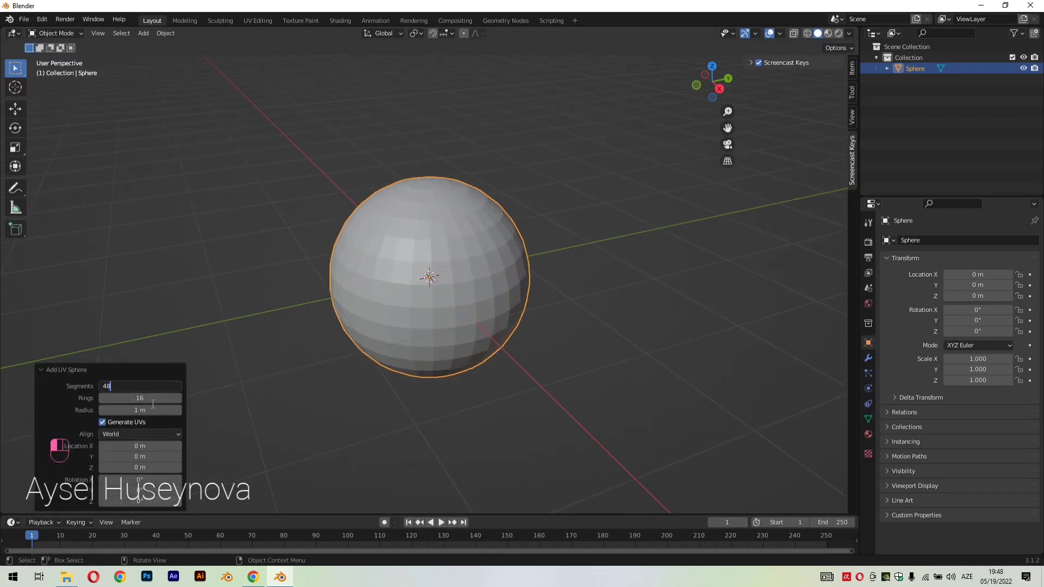
{"action": "left_click", "coordinate": [156, 398]}
{"action": "type", "text": "32"}
{"action": "key", "text": "Return"}
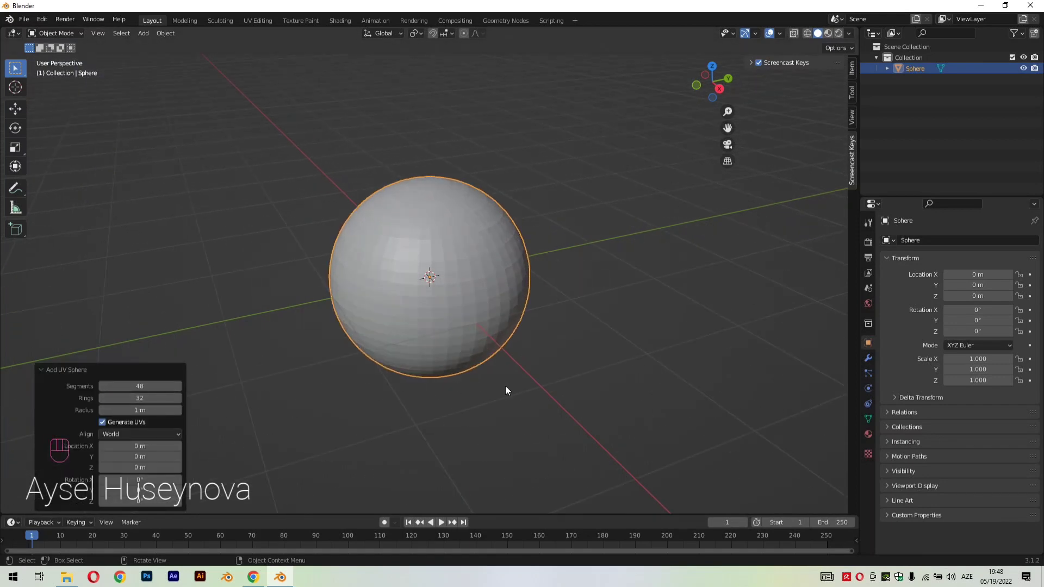
In face selection with wireframe shading, select the sphere's positive-X half in front view and delete its faces
{"action": "middle_click_drag", "start_coordinate": [505, 386], "coordinate": [458, 370]}
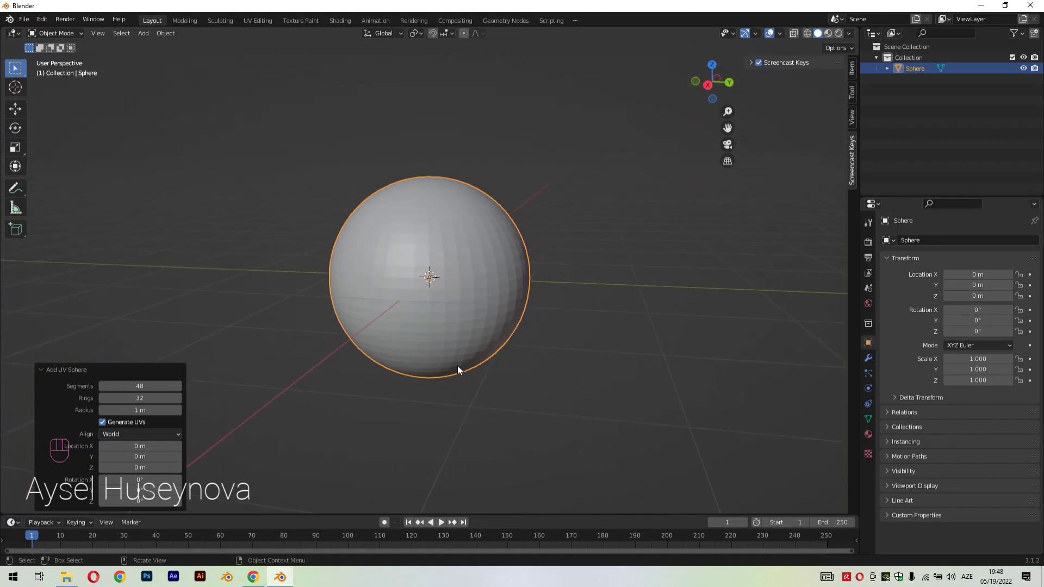
{"action": "key", "text": "KP_1"}
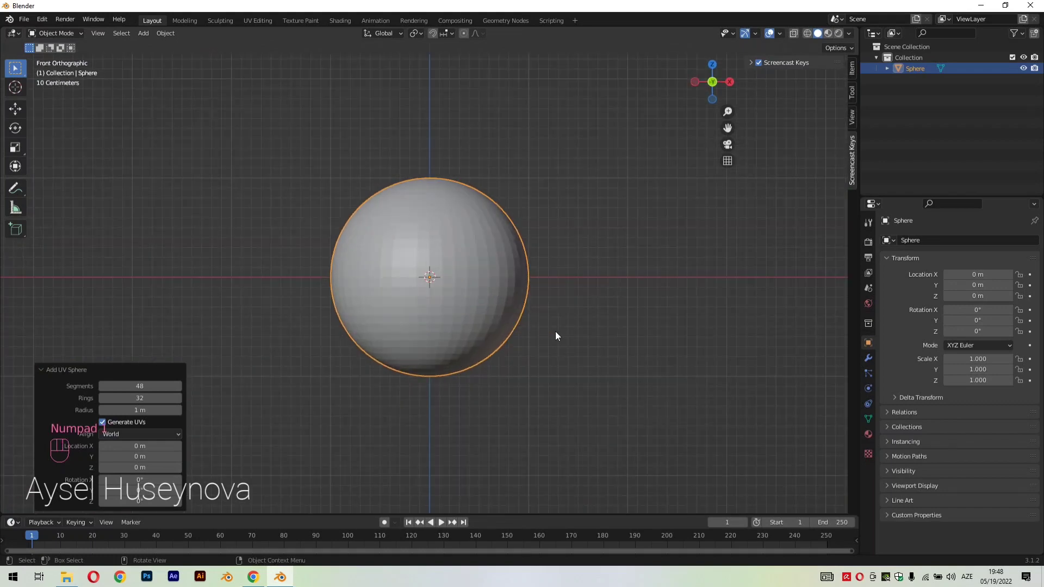
{"action": "left_click", "coordinate": [555, 332]}
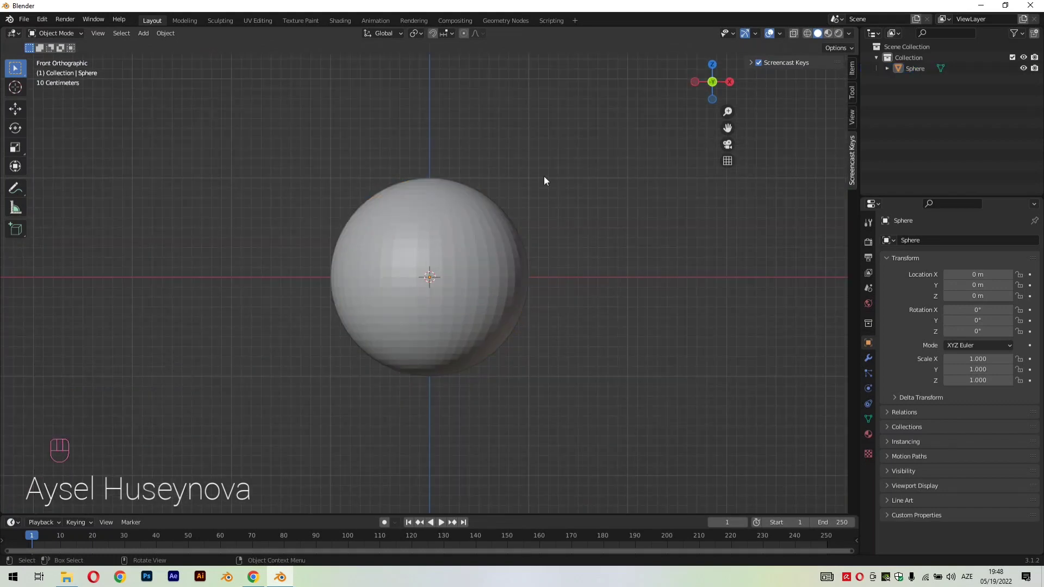
{"action": "left_click", "coordinate": [805, 36]}
{"action": "key", "text": "Tab"}
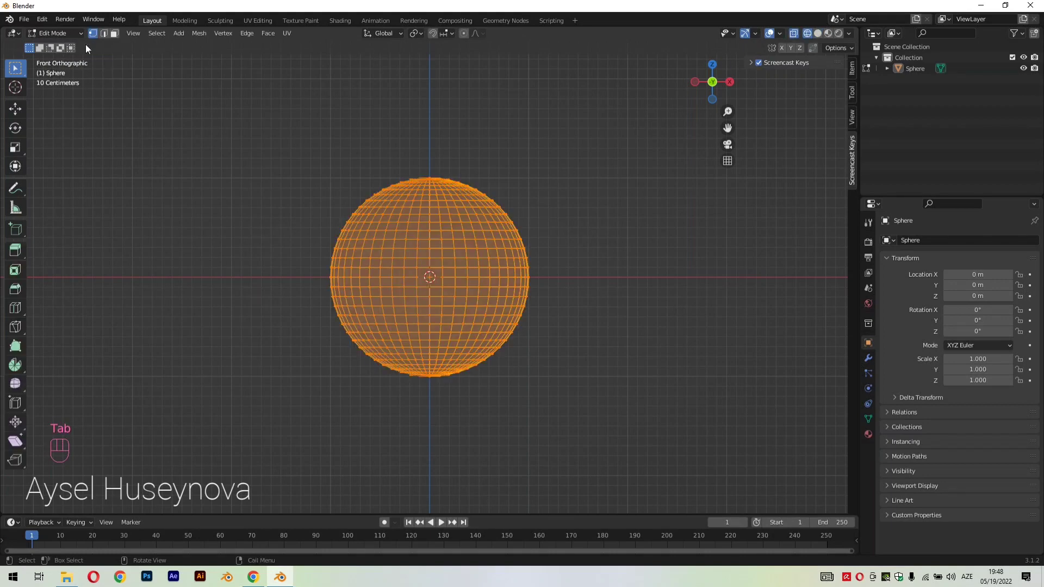
{"action": "left_click", "coordinate": [115, 33]}
{"action": "key", "text": "KP_3"}
{"action": "key", "text": "KP_1"}
{"action": "left_click", "coordinate": [555, 105]}
{"action": "left_click_drag", "start_coordinate": [554, 105], "coordinate": [431, 416]}
{"action": "key", "text": "x"}
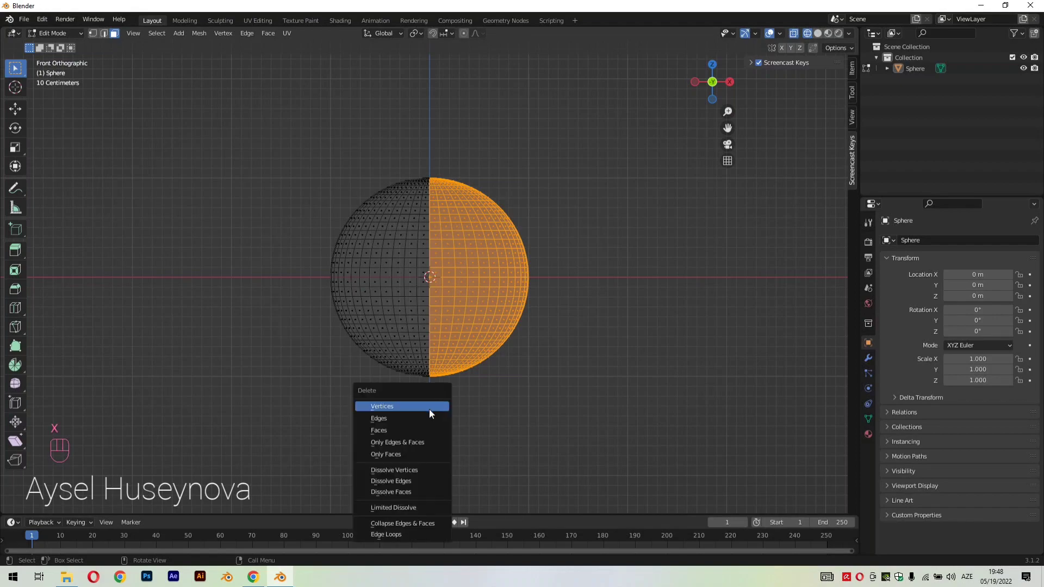
{"action": "left_click", "coordinate": [408, 432]}
Return to solid shading and add a Mirror modifier on the X axis to the half sphere
{"action": "mouse_move", "coordinate": [408, 429]}
{"action": "middle_mouse_down"}
{"action": "mouse_move", "coordinate": [518, 373]}
{"action": "mouse_move", "coordinate": [478, 384]}
{"action": "mouse_move", "coordinate": [530, 342]}
{"action": "middle_mouse_up"}
{"action": "left_click", "coordinate": [816, 33]}
{"action": "middle_click_drag", "start_coordinate": [594, 277], "coordinate": [588, 258]}
{"action": "scroll", "coordinate": [590, 257], "scroll_direction": "up", "scroll_amount": 1}
{"action": "left_click", "coordinate": [867, 358]}
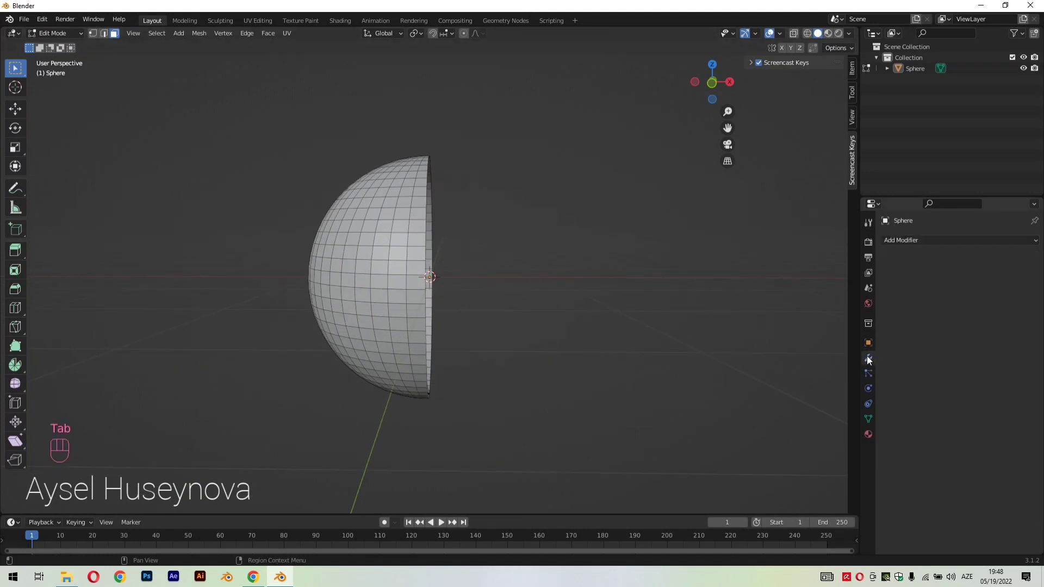
{"action": "left_click", "coordinate": [929, 240]}
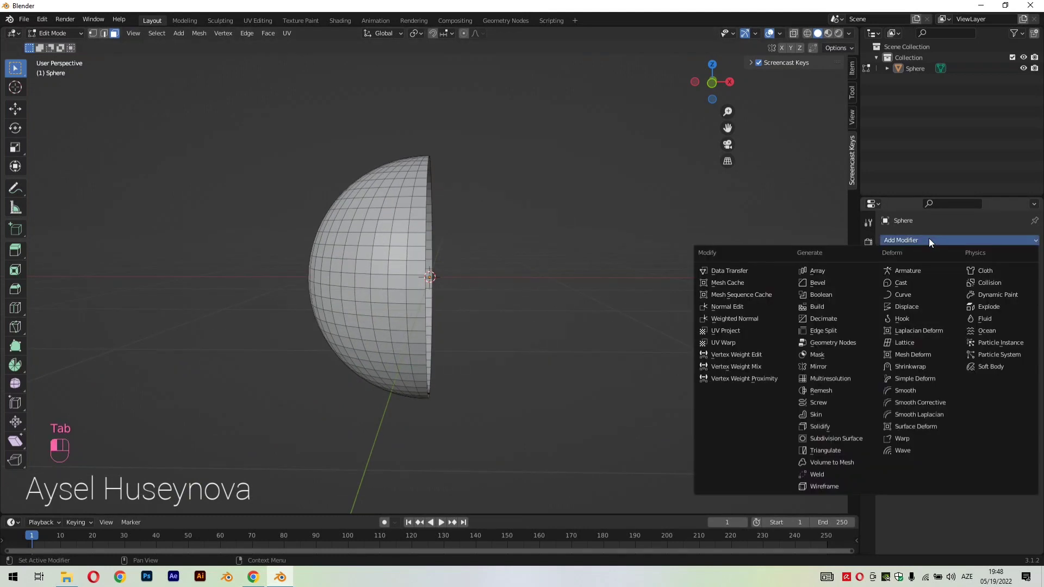
{"action": "left_click", "coordinate": [837, 366]}
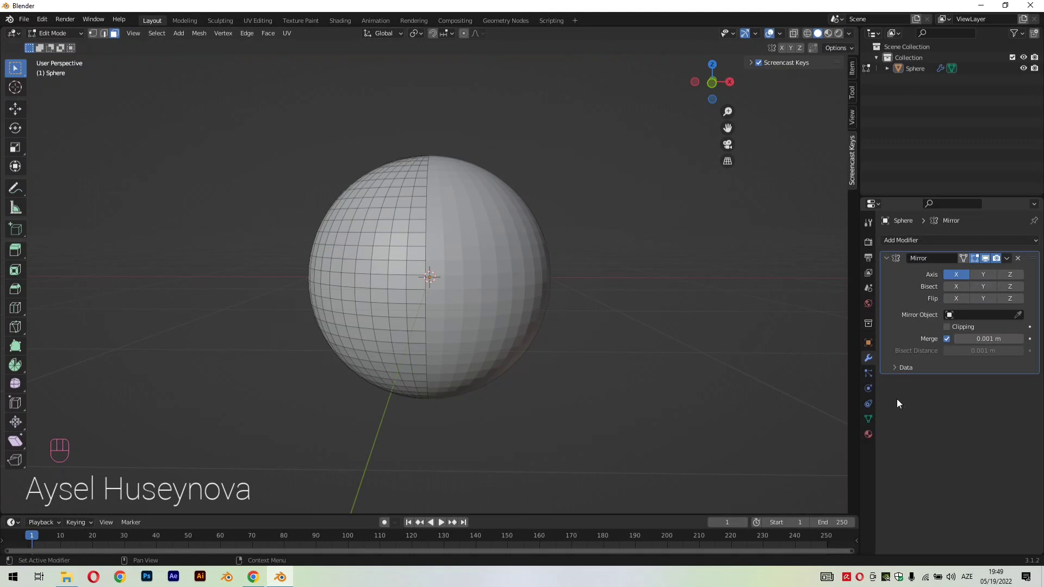
Return to Object Mode, select the mirrored sphere and add a Subdivision Surface modifier
{"action": "key", "text": "Tab"}
{"action": "middle_click_drag", "start_coordinate": [556, 239], "coordinate": [494, 249]}
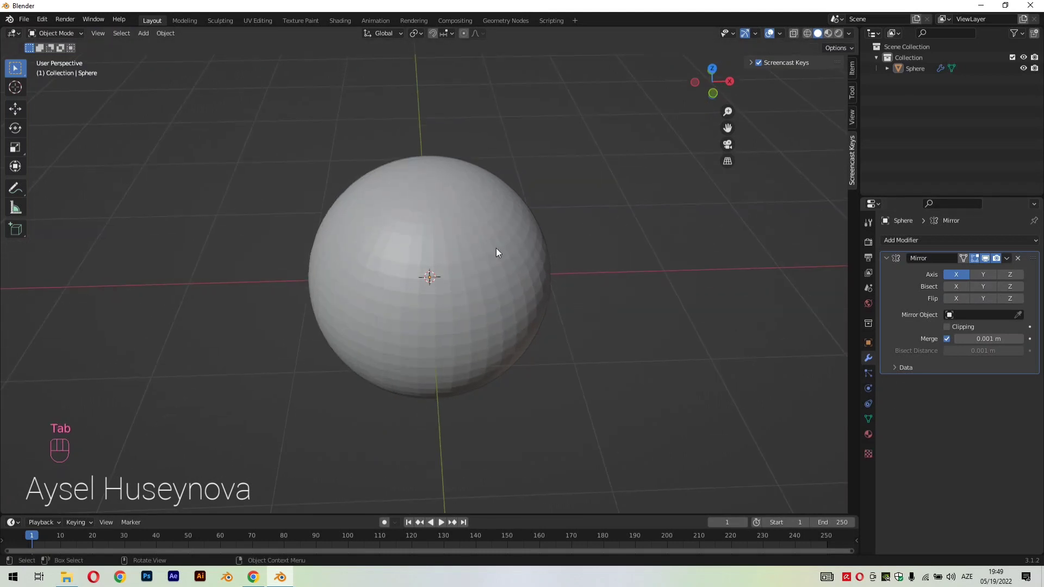
{"action": "left_click", "coordinate": [494, 250]}
{"action": "left_click", "coordinate": [1005, 241]}
{"action": "left_click", "coordinate": [852, 438]}
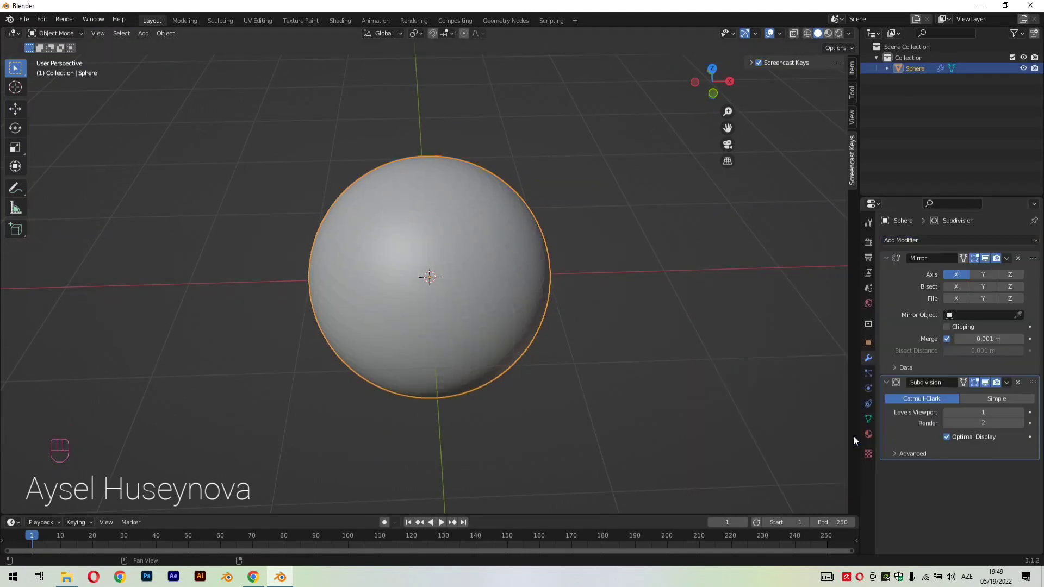
Apply smooth shading to the sphere
{"action": "mouse_move", "coordinate": [589, 327]}
{"action": "middle_mouse_down"}
{"action": "mouse_move", "coordinate": [656, 288]}
{"action": "mouse_move", "coordinate": [596, 322]}
{"action": "middle_mouse_up"}
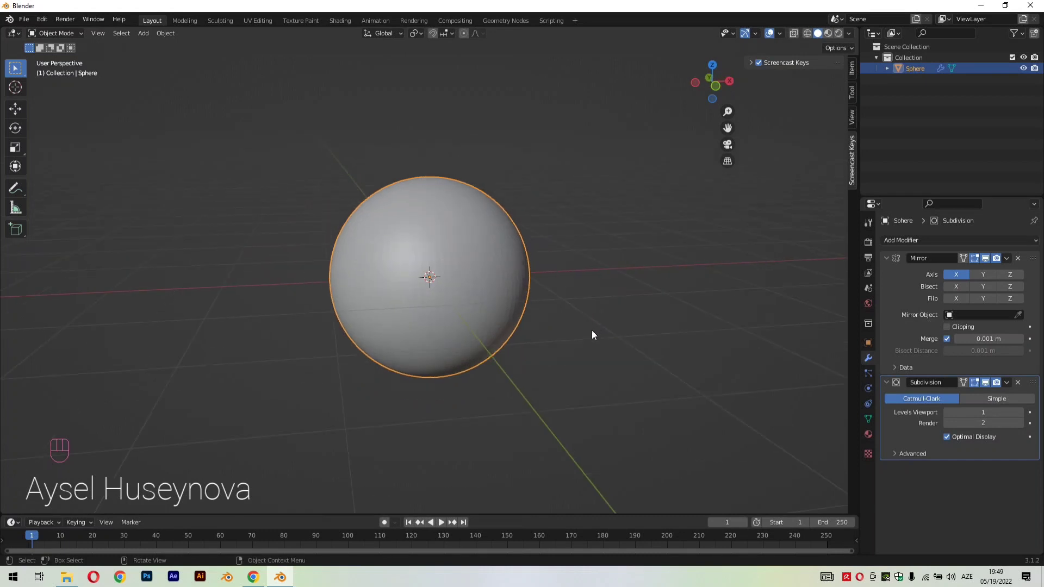
{"action": "key", "text": "KP_1"}
{"action": "scroll", "coordinate": [474, 288], "scroll_direction": "up", "scroll_amount": 1}
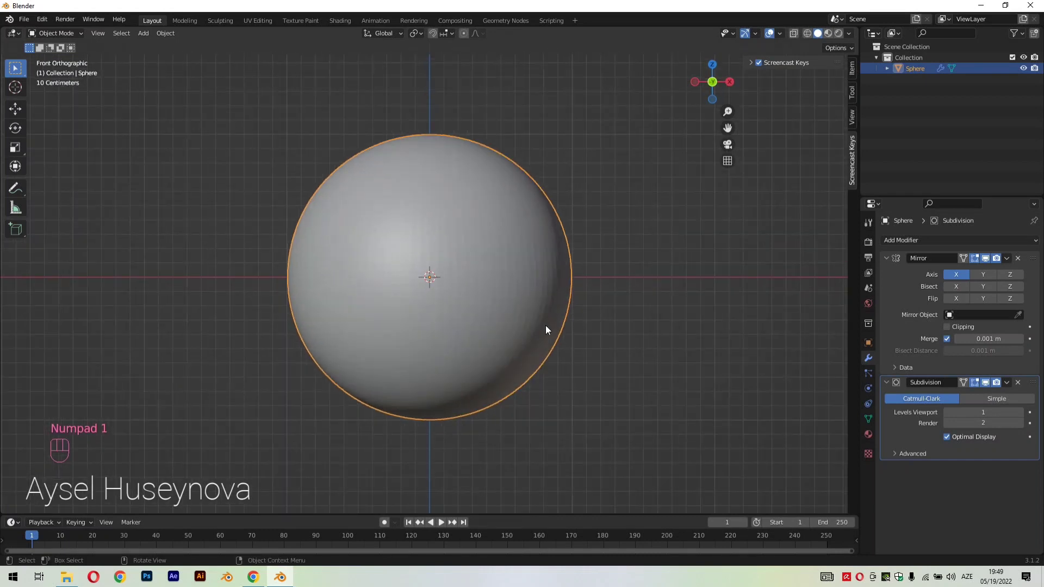
{"action": "right_click", "coordinate": [507, 291]}
{"action": "left_click", "coordinate": [507, 290]}
Switch the sphere to Edit Mode to work on its side faces
{"action": "middle_click_drag", "start_coordinate": [582, 363], "coordinate": [676, 366]}
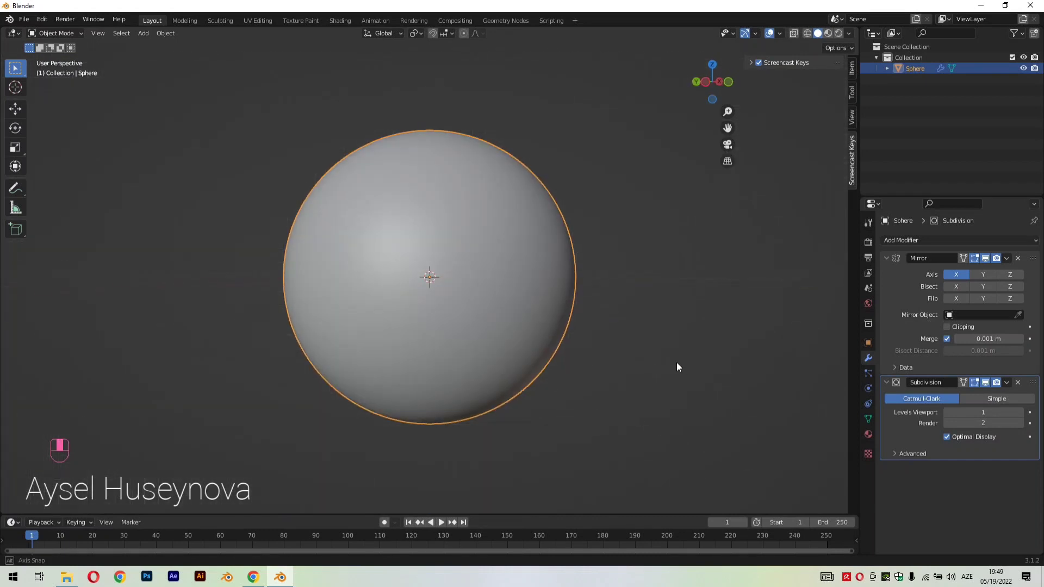
{"action": "key", "text": "Tab"}
{"action": "scroll", "coordinate": [477, 439], "scroll_direction": "down", "scroll_amount": 2}
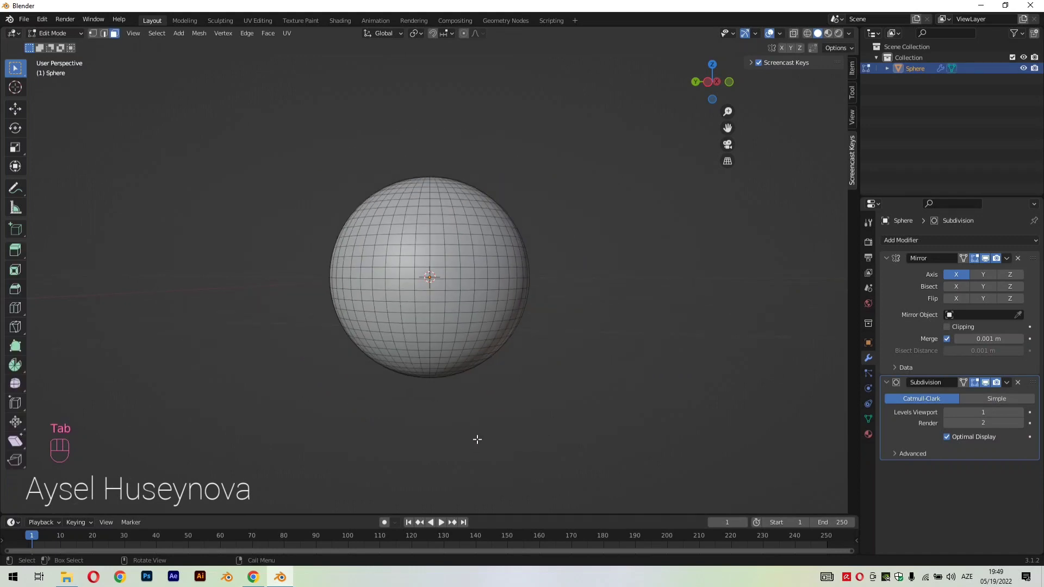
{"action": "key", "text": "KP_1"}
{"action": "middle_click_drag", "start_coordinate": [352, 386], "coordinate": [479, 416]}
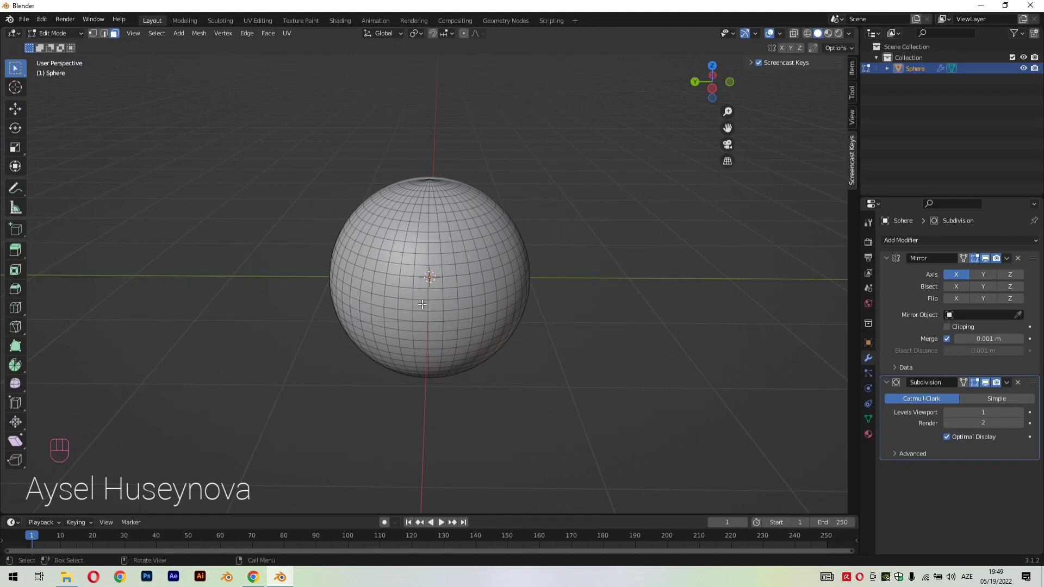
Try to pull a small block of faces on the sphere's side freely outward
{"action": "left_click_drag", "start_coordinate": [423, 304], "coordinate": [442, 321]}
{"action": "middle_click_drag", "start_coordinate": [632, 341], "coordinate": [559, 328]}
{"action": "key", "text": "g"}
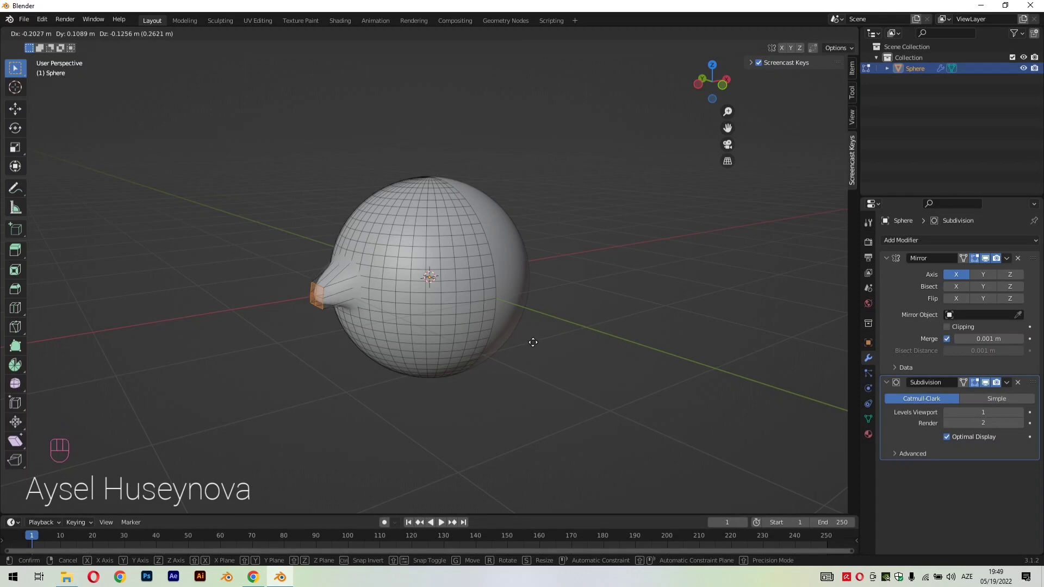
{"action": "left_click", "coordinate": [531, 345]}
{"action": "middle_click_drag", "start_coordinate": [531, 344], "coordinate": [481, 357]}
{"action": "key", "text": "ctrl+z"}
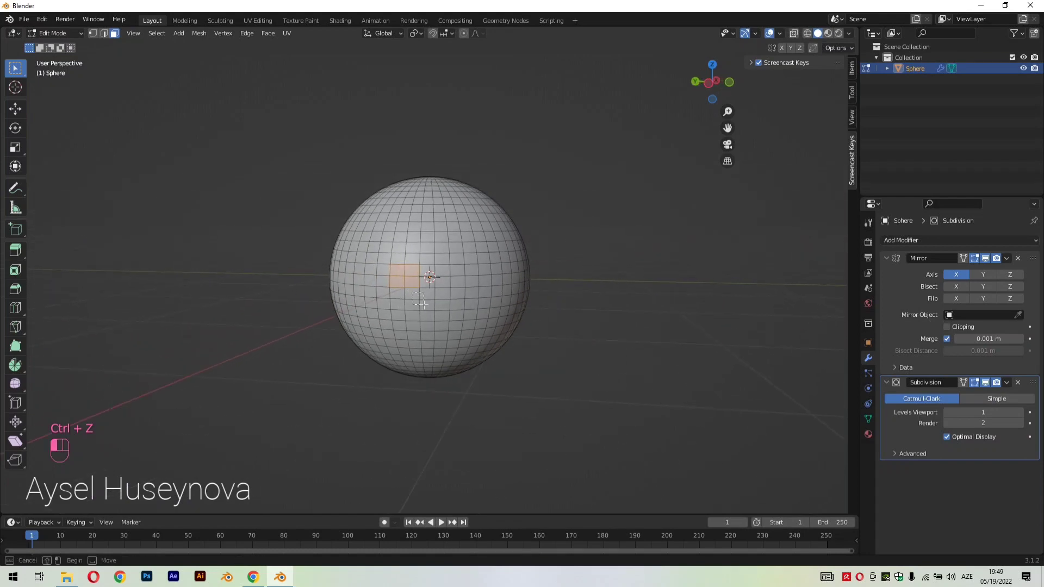
Select a small block of faces on the sphere's side, pull it outward along X in front view, and return to Object Mode
{"action": "left_click_drag", "start_coordinate": [423, 303], "coordinate": [423, 307]}
{"action": "middle_click_drag", "start_coordinate": [541, 331], "coordinate": [406, 325]}
{"action": "middle_click_drag", "start_coordinate": [565, 346], "coordinate": [524, 335]}
{"action": "key", "text": "KP_1"}
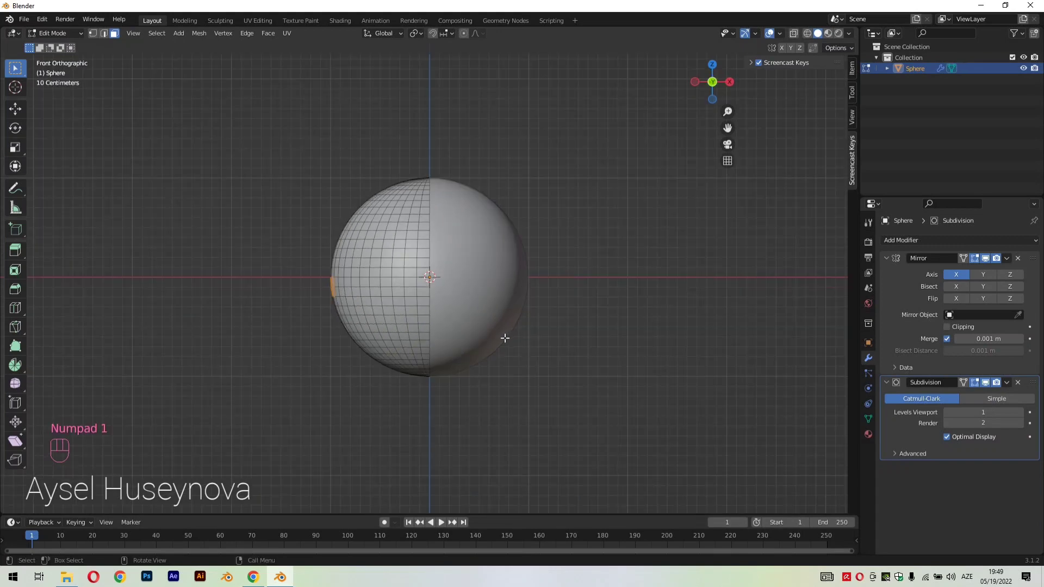
{"action": "key", "text": "g"}
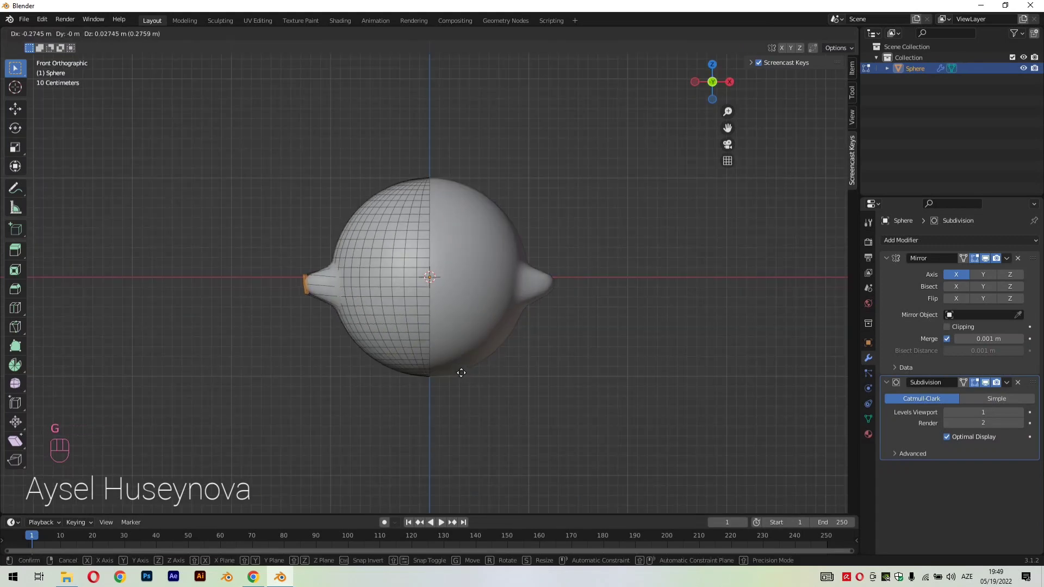
{"action": "key", "text": "x"}
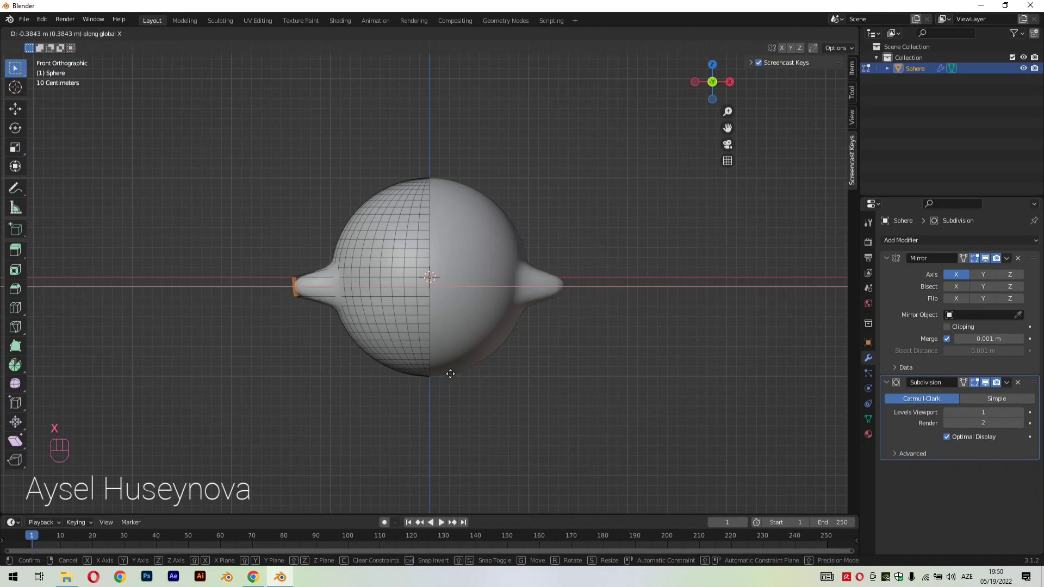
{"action": "left_click", "coordinate": [457, 372]}
{"action": "left_click", "coordinate": [555, 405]}
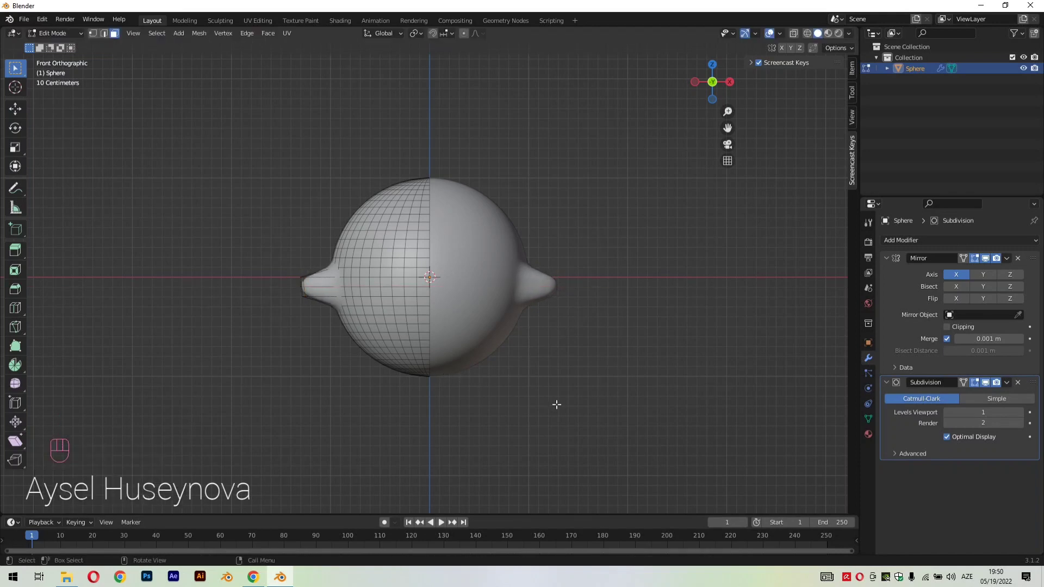
{"action": "middle_click_drag", "start_coordinate": [555, 406], "coordinate": [573, 422]}
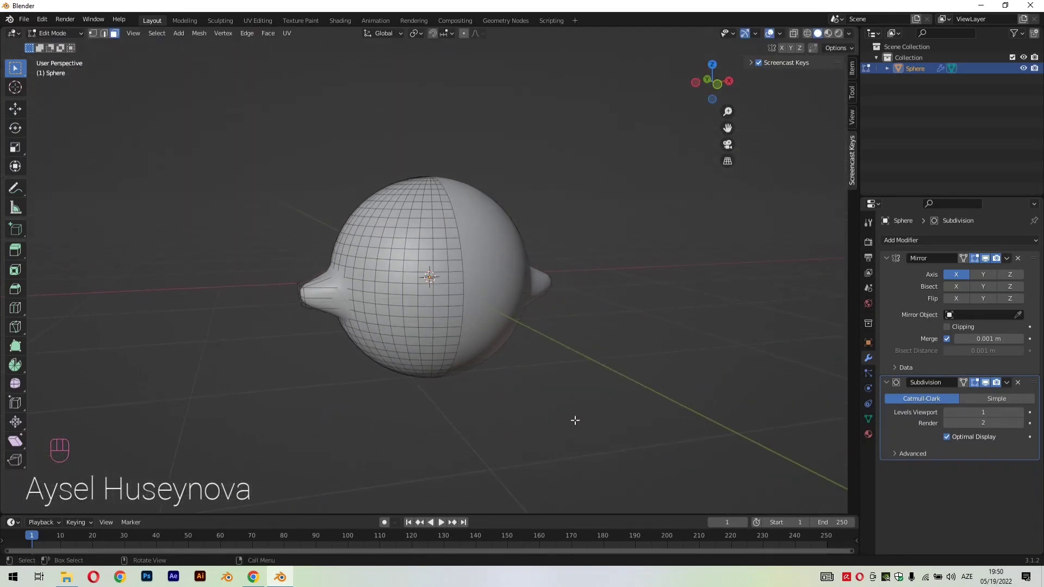
{"action": "key", "text": "Tab"}
Add a second UV sphere with 48 segments and 32 rings at the origin
{"action": "scroll", "coordinate": [517, 380], "scroll_direction": "down", "scroll_amount": 2}
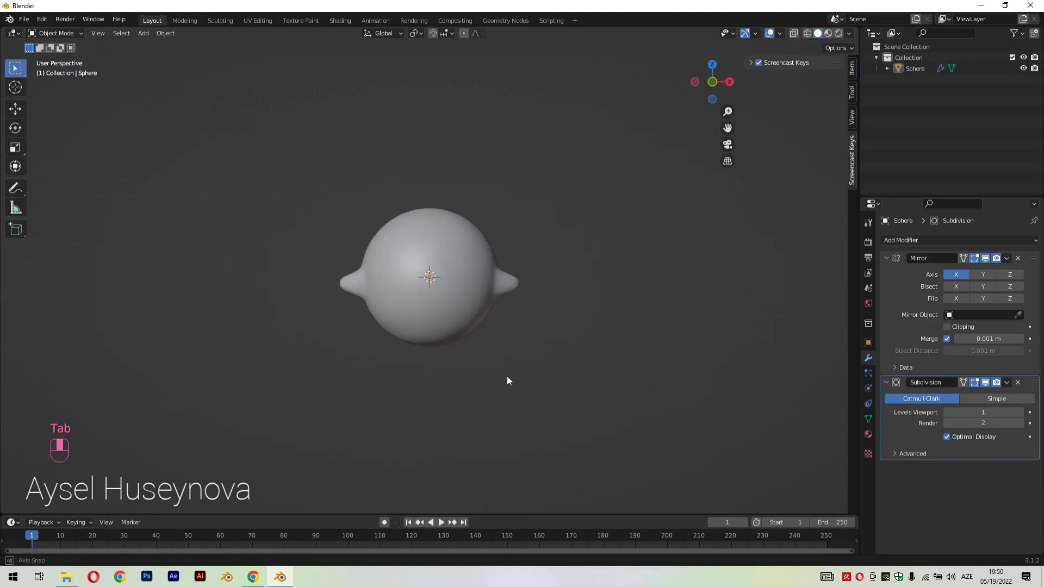
{"action": "middle_click_drag", "start_coordinate": [506, 376], "coordinate": [534, 337]}
{"action": "key", "text": "shift+a"}
{"action": "mouse_move", "coordinate": [558, 338]}
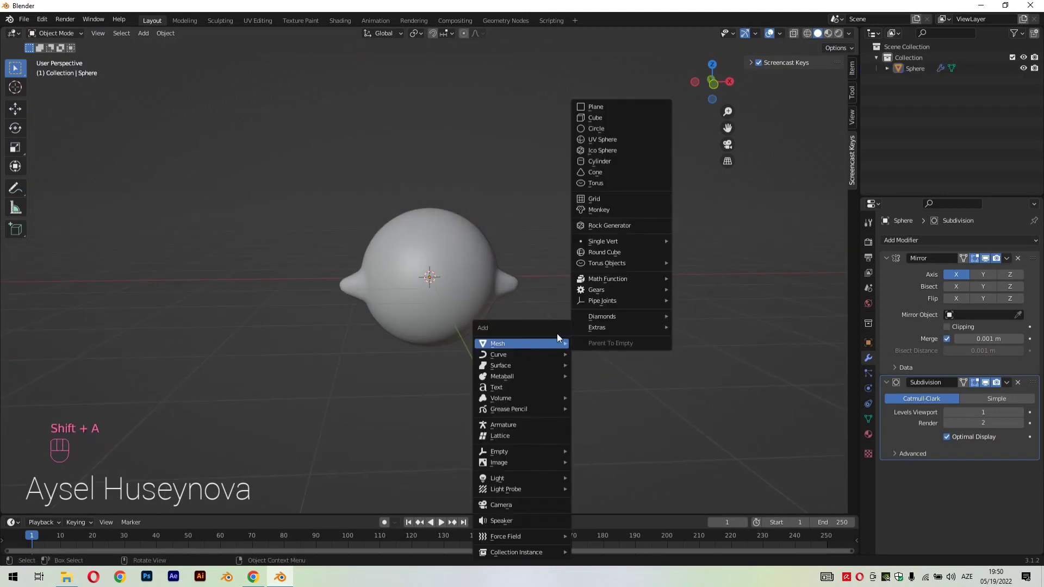
{"action": "left_click", "coordinate": [621, 139]}
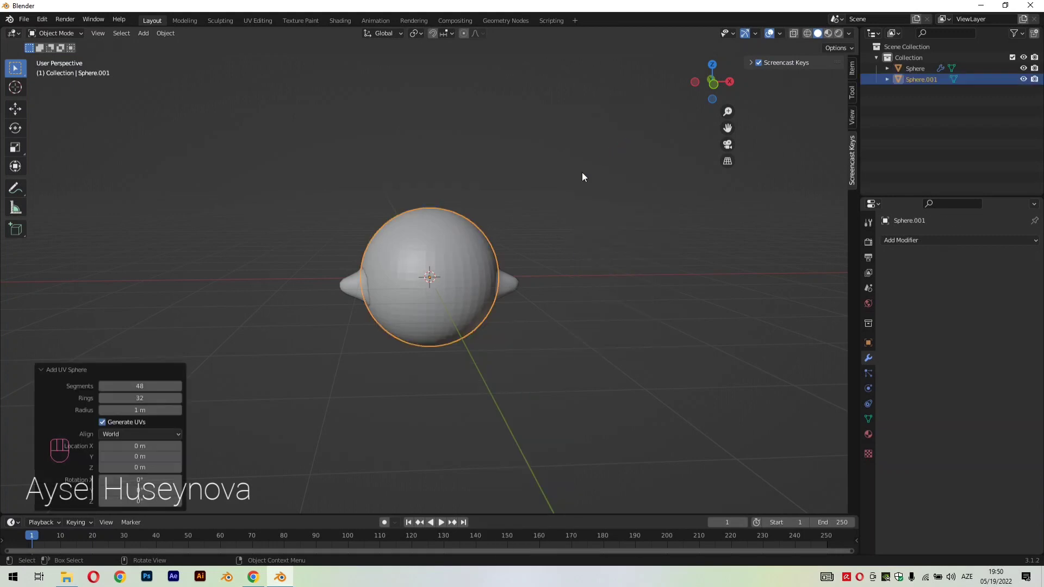
Move the second sphere up about 2.12 m along Z and scale it down to about 0.25
{"action": "middle_click_drag", "start_coordinate": [625, 304], "coordinate": [649, 336]}
{"action": "key", "text": "g"}
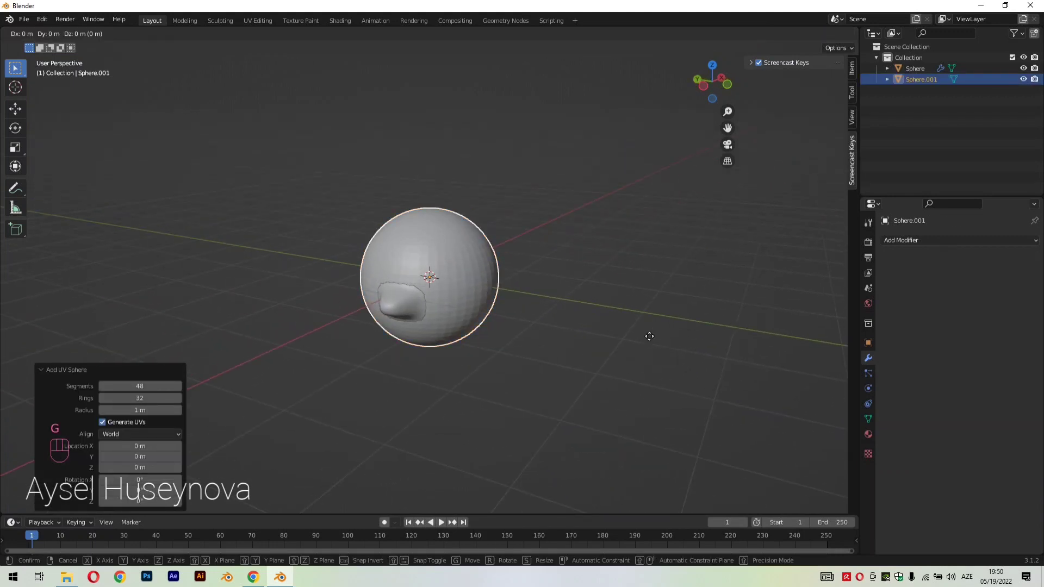
{"action": "key", "text": "z"}
{"action": "left_click", "coordinate": [625, 191]}
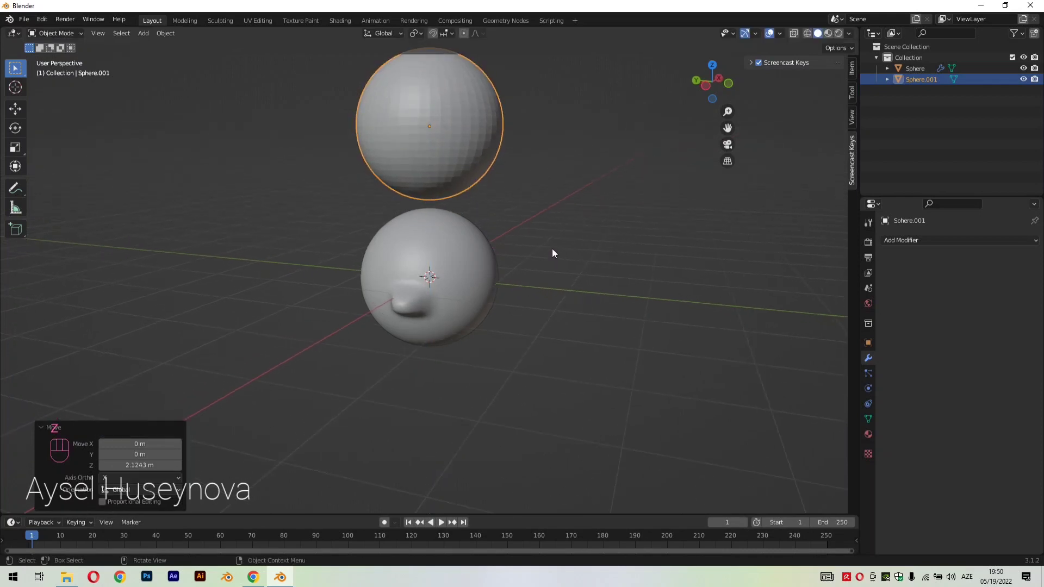
{"action": "key", "text": "s"}
{"action": "left_click", "coordinate": [505, 195]}
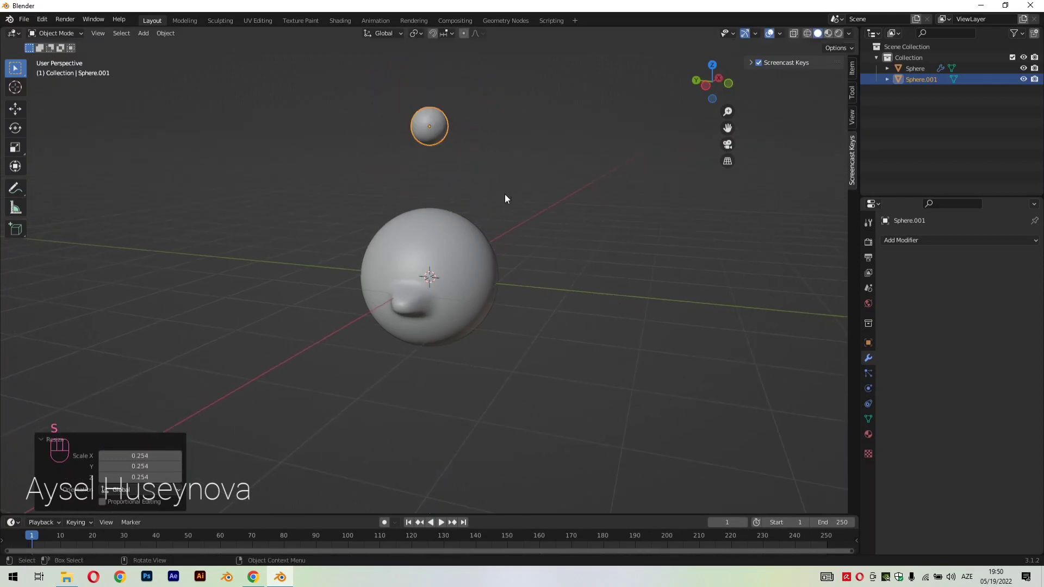
Scale the small sphere above the body down uniformly to about 0.82 of its size
{"action": "middle_click_drag", "start_coordinate": [562, 221], "coordinate": [523, 237]}
{"action": "scroll", "coordinate": [523, 237], "scroll_direction": "up", "scroll_amount": 2}
{"action": "left_click_drag", "start_coordinate": [727, 128], "coordinate": [759, 294]}
{"action": "scroll", "coordinate": [516, 180], "scroll_direction": "up", "scroll_amount": 1}
{"action": "scroll", "coordinate": [544, 201], "scroll_direction": "up", "scroll_amount": 3}
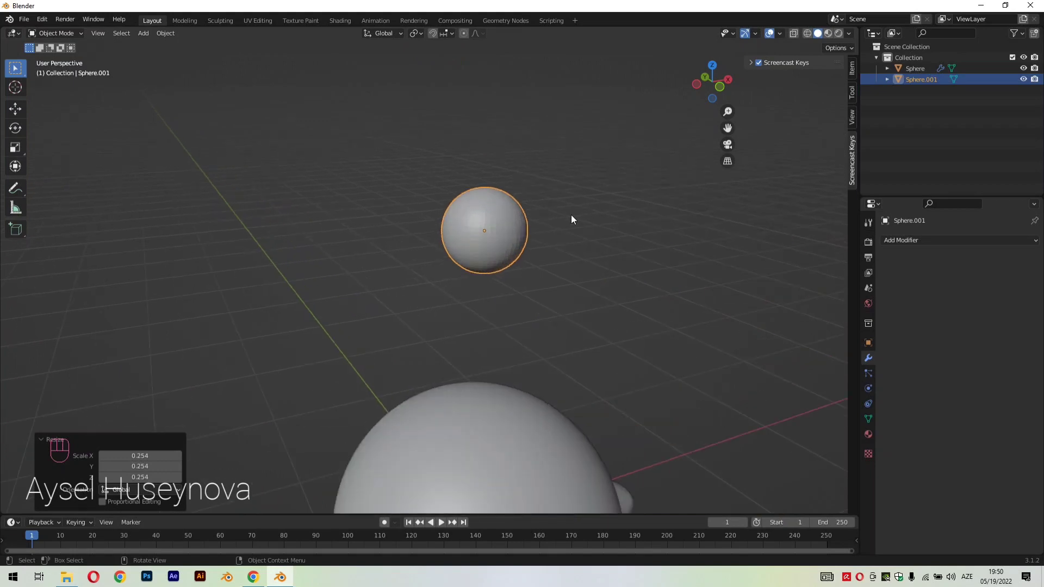
{"action": "key", "text": "g"}
{"action": "left_click", "coordinate": [605, 246]}
{"action": "middle_click_drag", "start_coordinate": [605, 246], "coordinate": [684, 298]}
{"action": "key", "text": "s"}
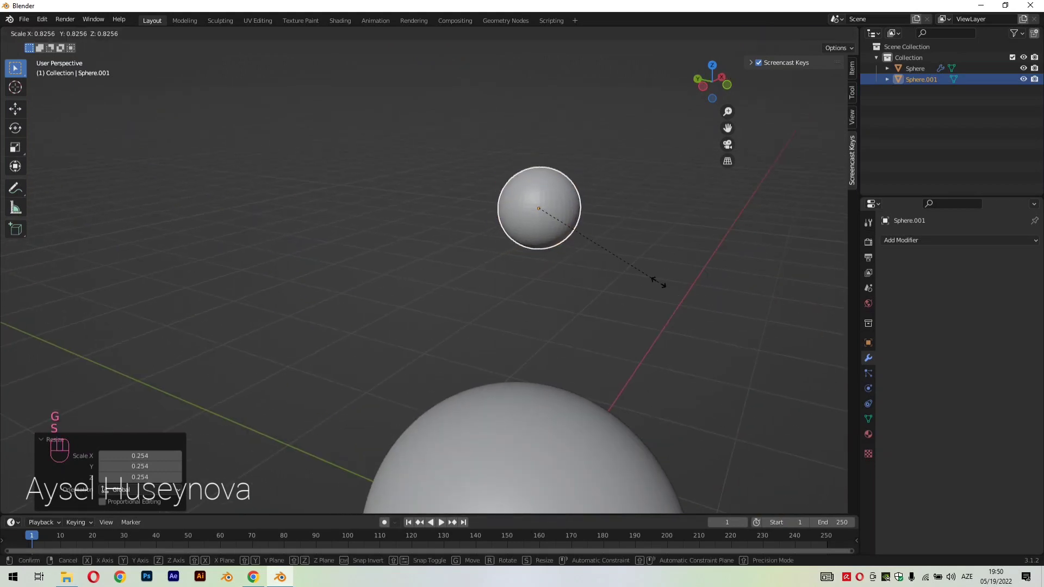
{"action": "left_click", "coordinate": [657, 281]}
Flatten the small sphere to about 0.22 along Y and narrow it to about 0.65 along X
{"action": "key", "text": "s"}
{"action": "key", "text": "y"}
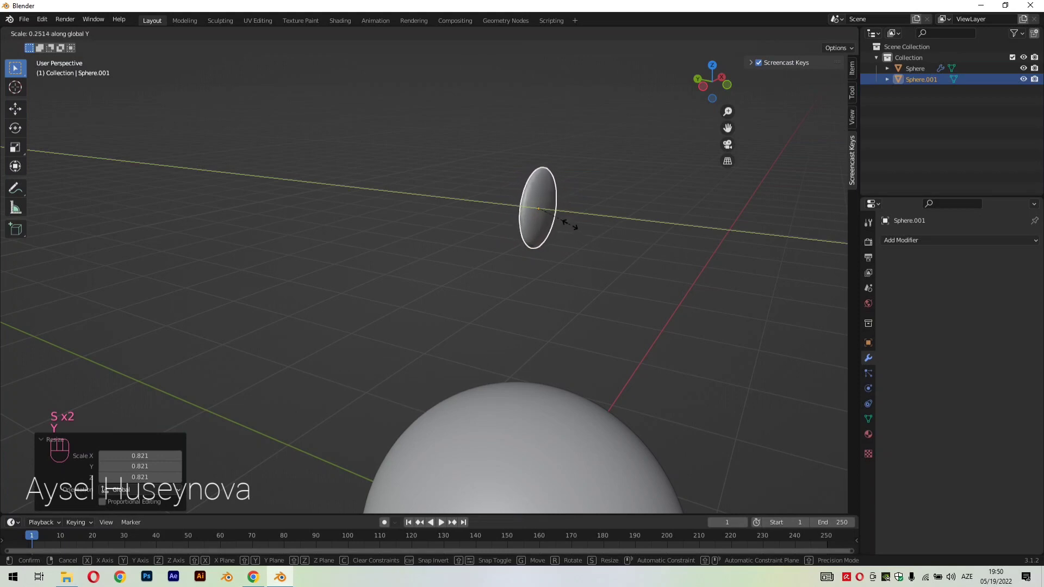
{"action": "left_click", "coordinate": [566, 220]}
{"action": "middle_click_drag", "start_coordinate": [650, 269], "coordinate": [592, 258]}
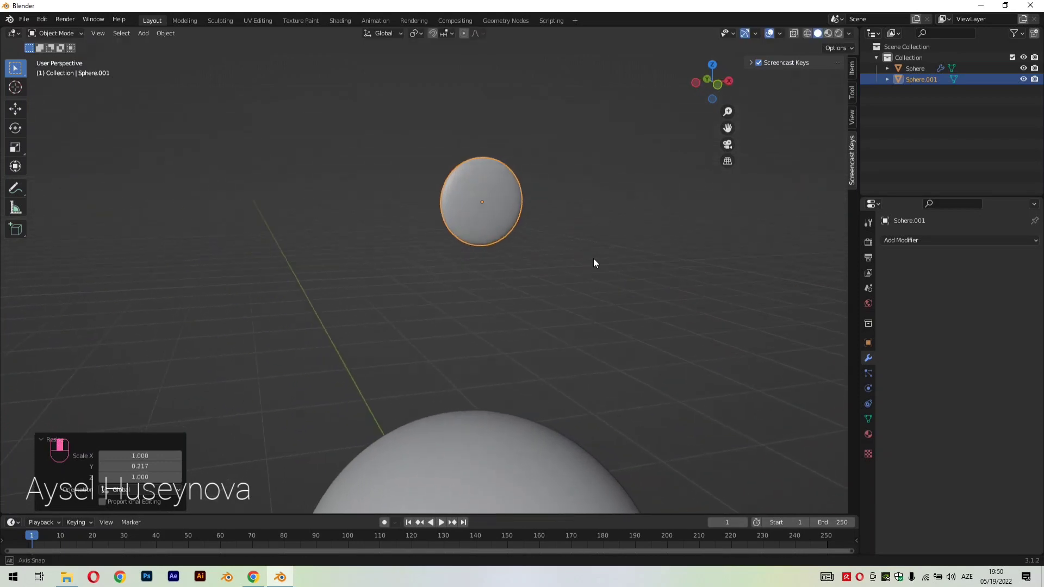
{"action": "key", "text": "s"}
{"action": "key", "text": "x"}
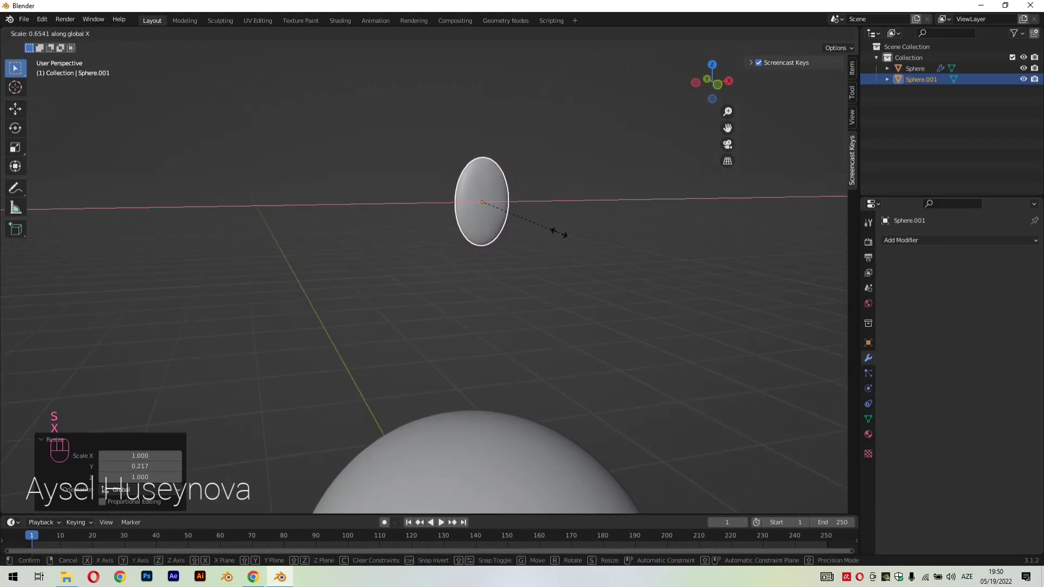
{"action": "left_click", "coordinate": [554, 228]}
Scale the flattened sphere by about 0.85 and place it in front of the body, on the negative X side of centre
{"action": "middle_click_drag", "start_coordinate": [555, 228], "coordinate": [549, 298]}
{"action": "key", "text": "s"}
{"action": "left_click", "coordinate": [560, 251]}
{"action": "key", "text": "g"}
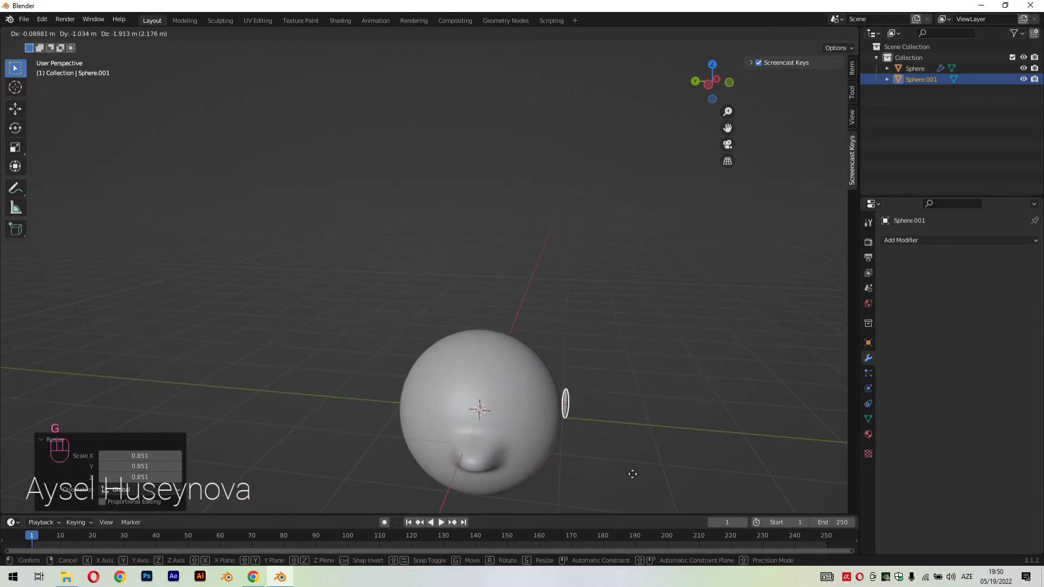
{"action": "left_click", "coordinate": [607, 429]}
{"action": "middle_click_drag", "start_coordinate": [606, 428], "coordinate": [496, 409], "text": "alt"}
{"action": "key", "text": "g"}
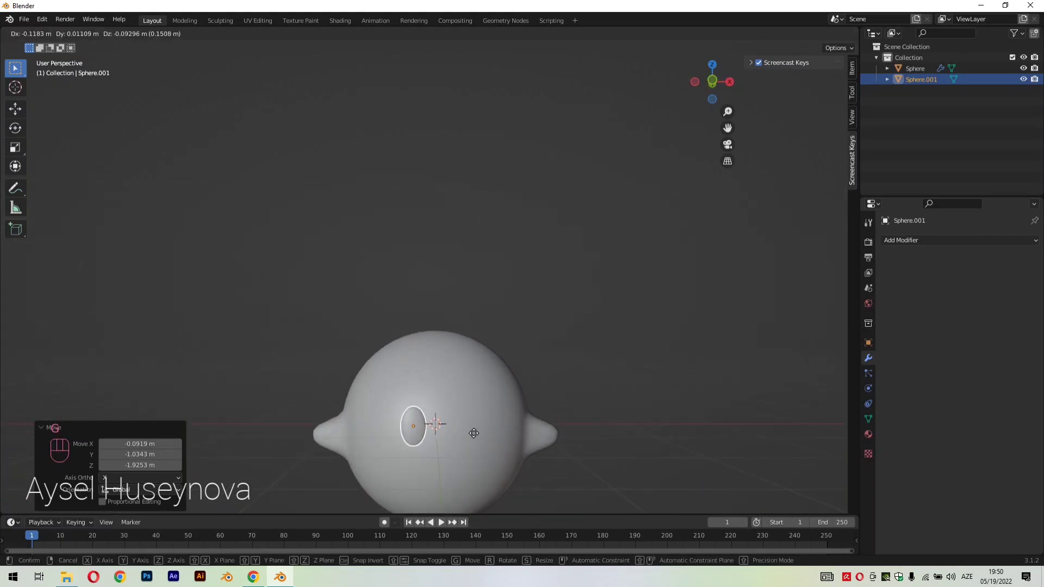
{"action": "left_click", "coordinate": [468, 441]}
In front view, enlarge the flattened oval uniformly by about 1.15
{"action": "middle_click_drag", "start_coordinate": [471, 446], "coordinate": [487, 382]}
{"action": "key", "text": "KP_1"}
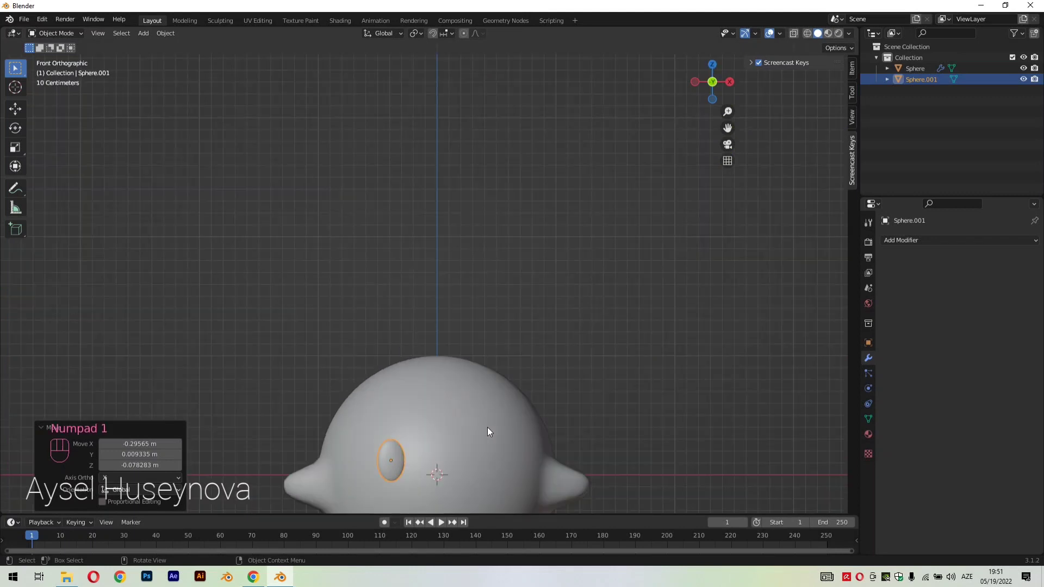
{"action": "left_click_drag", "start_coordinate": [730, 131], "coordinate": [756, 1]}
{"action": "scroll", "coordinate": [571, 284], "scroll_direction": "up", "scroll_amount": 1}
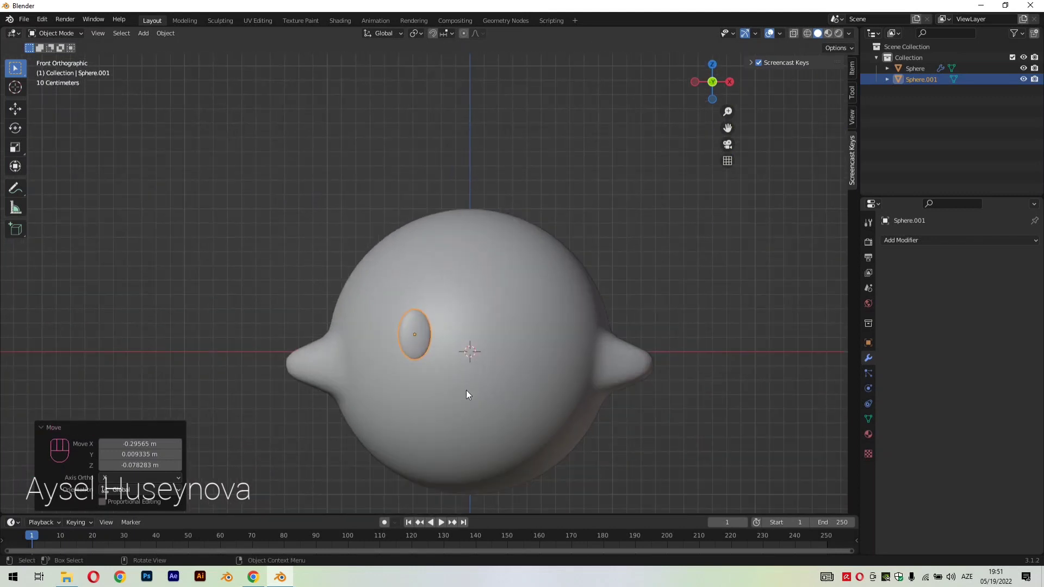
{"action": "key", "text": "s"}
{"action": "left_click", "coordinate": [511, 417]}
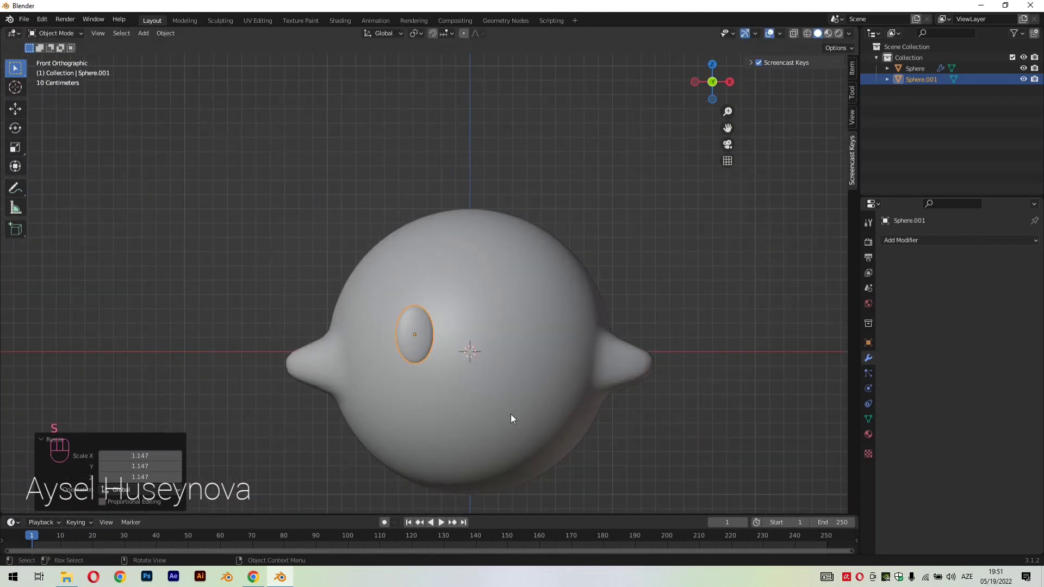
{"action": "right_click", "coordinate": [419, 342]}
Lower the oval by about 0.118 m along Z
{"action": "scroll", "coordinate": [450, 390], "scroll_direction": "up", "scroll_amount": 3}
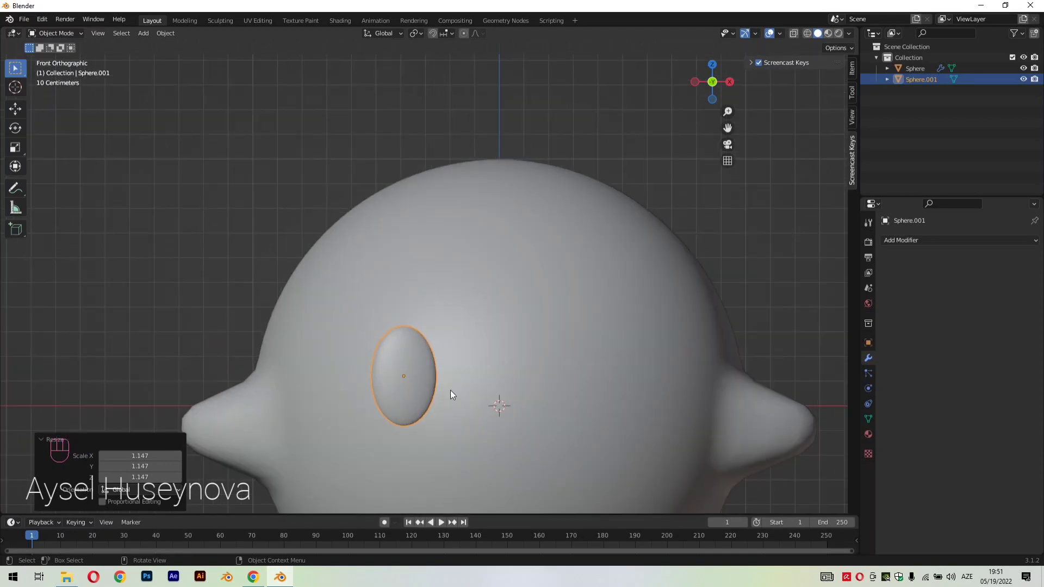
{"action": "scroll", "coordinate": [474, 385], "scroll_direction": "down", "scroll_amount": 3}
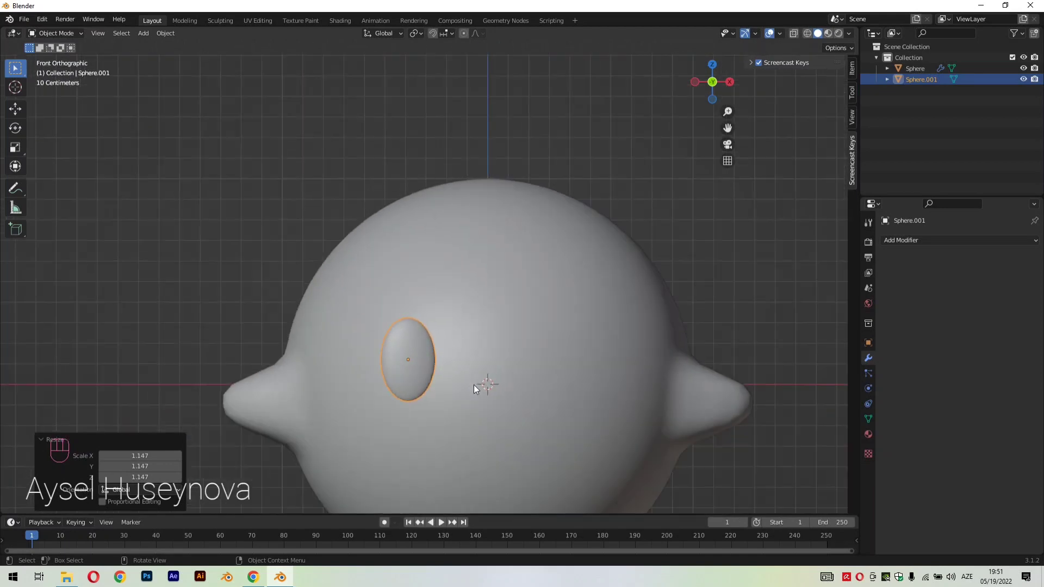
{"action": "key", "text": "g"}
{"action": "key", "text": "z"}
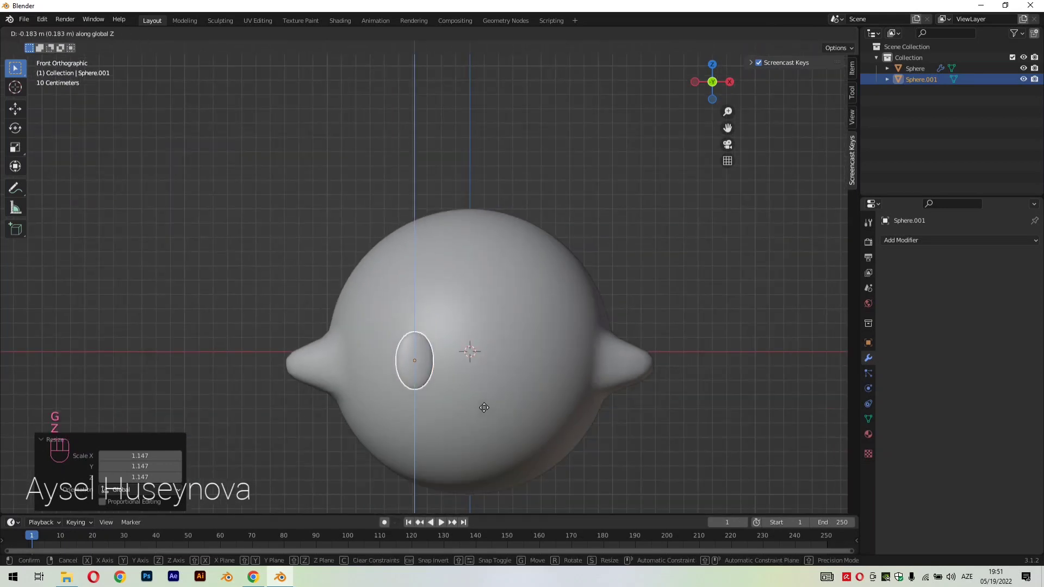
{"action": "left_click", "coordinate": [483, 398]}
Move the oval about 0.069 m along Y, closer to the body's surface
{"action": "middle_click_drag", "start_coordinate": [608, 403], "coordinate": [734, 394]}
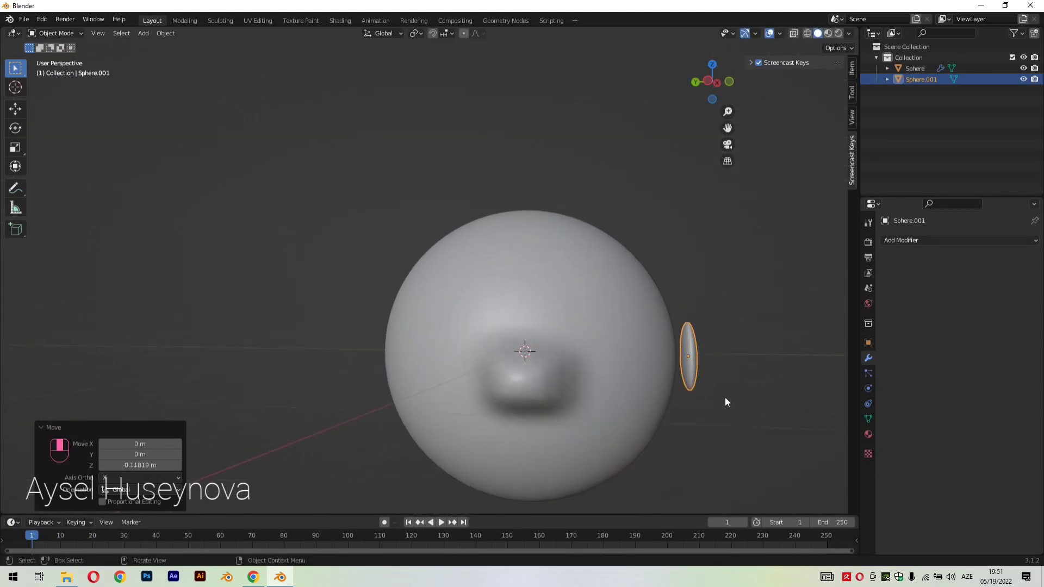
{"action": "key", "text": "g"}
{"action": "key", "text": "z"}
{"action": "key", "text": "y"}
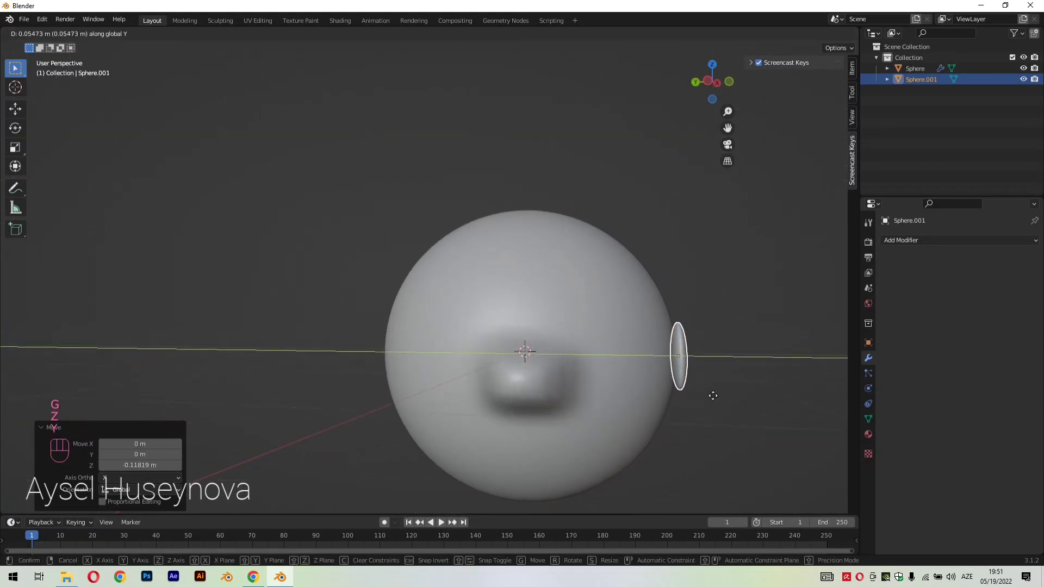
{"action": "left_click", "coordinate": [716, 397]}
Viewed from above, rotate the oval about -20.2° so it follows the body's curvature
{"action": "middle_click_drag", "start_coordinate": [716, 398], "coordinate": [604, 276]}
{"action": "left_click_drag", "start_coordinate": [727, 128], "coordinate": [582, 190]}
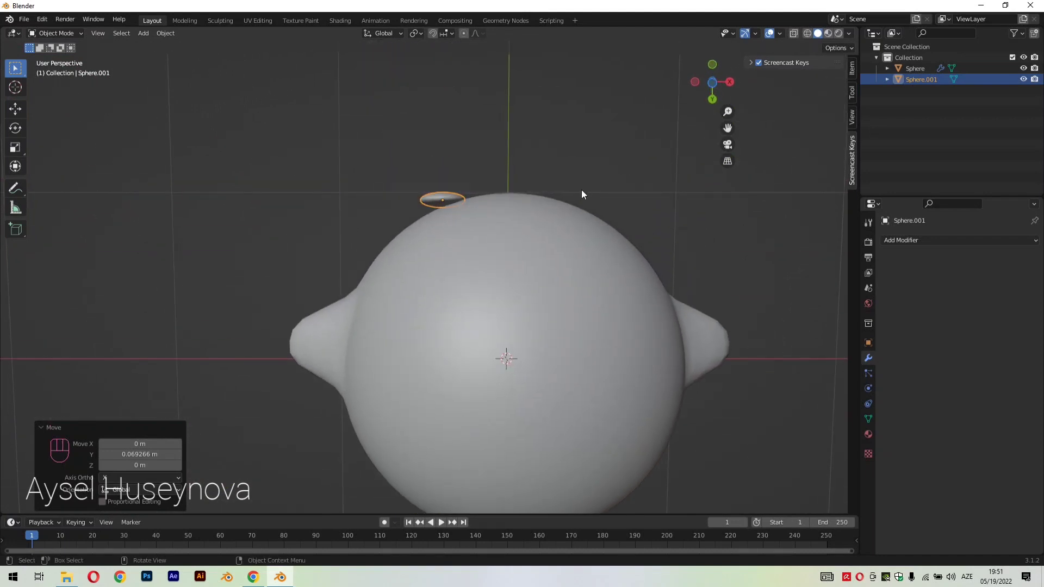
{"action": "key", "text": "r"}
{"action": "left_click", "coordinate": [549, 157]}
{"action": "middle_click_drag", "start_coordinate": [549, 157], "coordinate": [530, 298]}
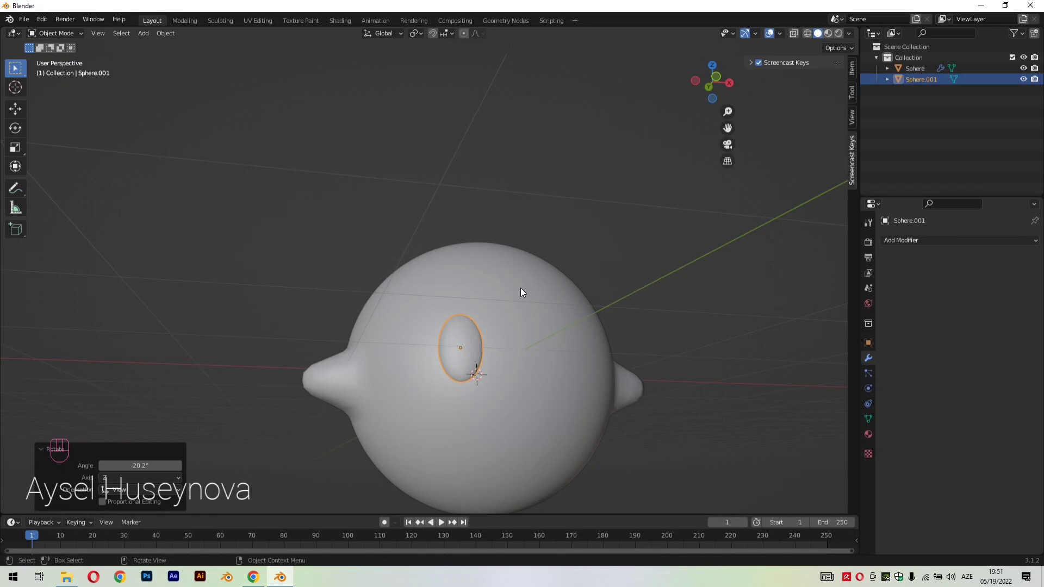
Add a Subdivision Surface modifier to the oval in Object Mode
{"action": "key", "text": "Tab"}
{"action": "scroll", "coordinate": [494, 354], "scroll_direction": "up", "scroll_amount": 2}
{"action": "key", "text": "Tab"}
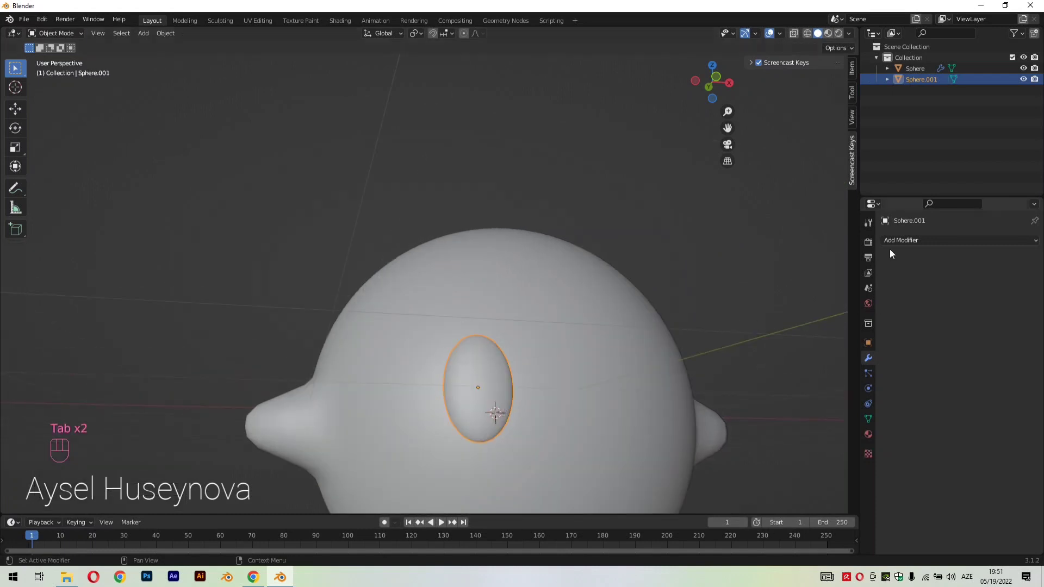
{"action": "left_click", "coordinate": [892, 243]}
{"action": "left_click", "coordinate": [838, 439]}
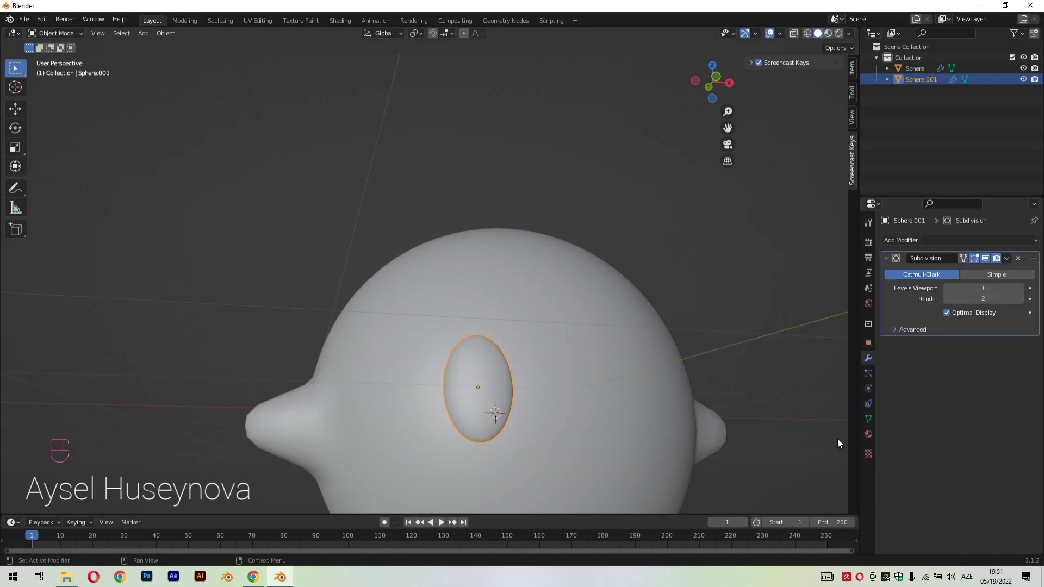
In Edit Mode, select a small block of faces on the oval's upper outer edge and pull it outward, about -0.044 m along X
{"action": "scroll", "coordinate": [498, 400], "scroll_direction": "up", "scroll_amount": 1}
{"action": "key", "text": "Tab"}
{"action": "middle_click_drag", "start_coordinate": [497, 399], "coordinate": [677, 439]}
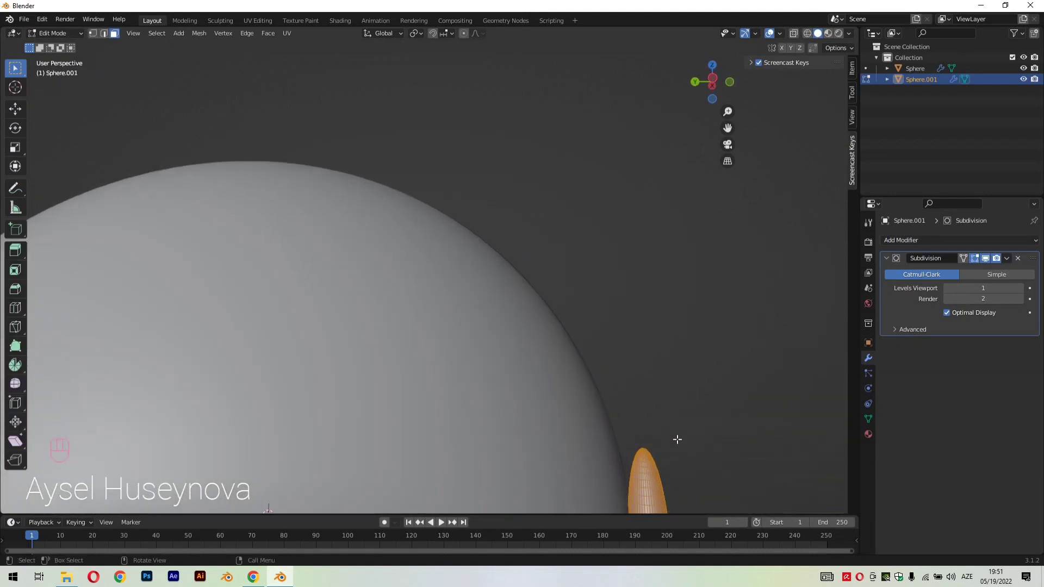
{"action": "left_click_drag", "start_coordinate": [727, 129], "coordinate": [586, 462]}
{"action": "scroll", "coordinate": [501, 410], "scroll_direction": "up", "scroll_amount": 3}
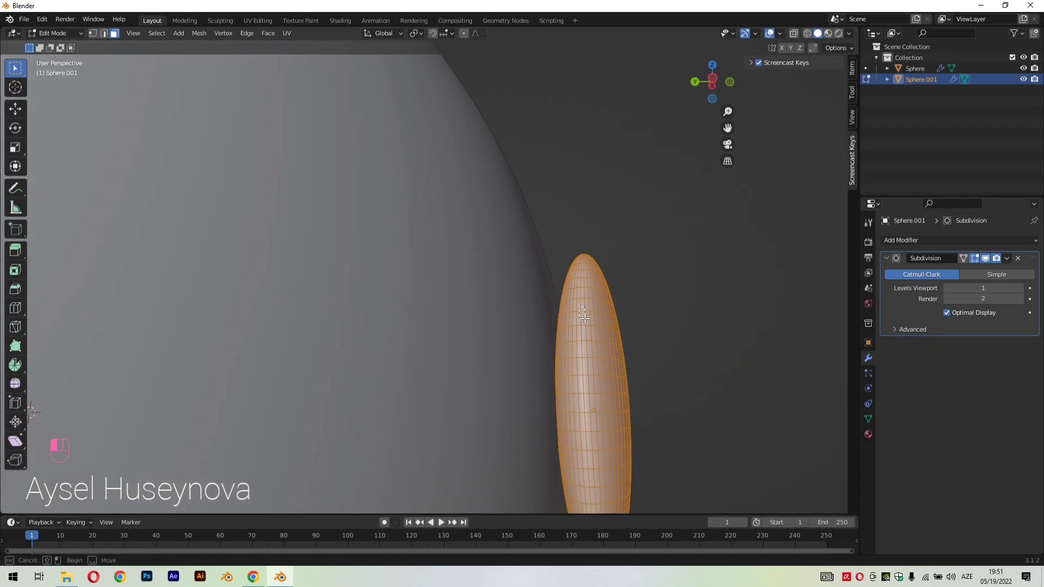
{"action": "left_click_drag", "start_coordinate": [585, 318], "coordinate": [587, 320]}
{"action": "middle_click_drag", "start_coordinate": [645, 340], "coordinate": [333, 407]}
{"action": "key", "text": "g"}
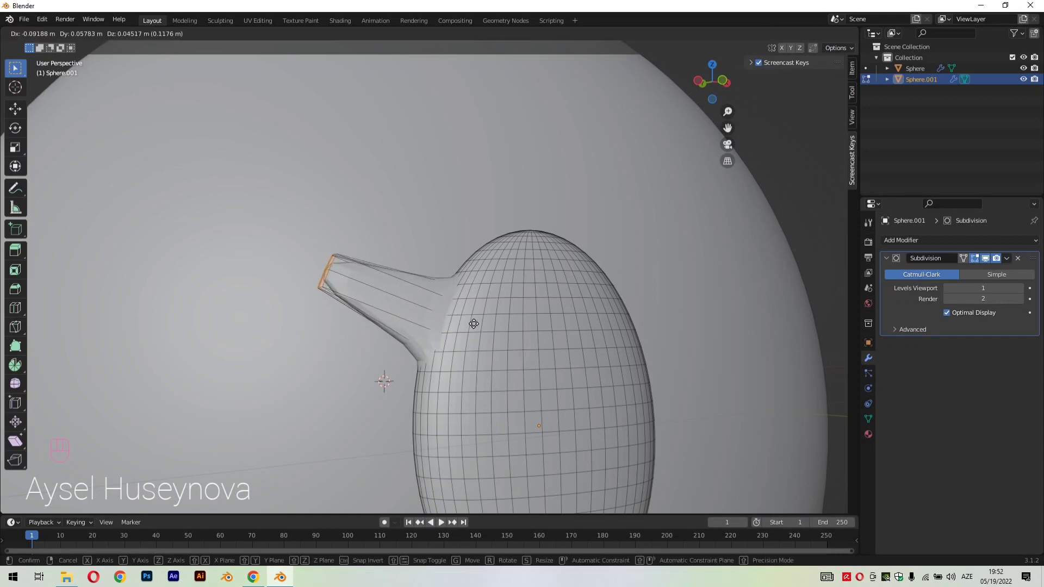
{"action": "left_click", "coordinate": [530, 350]}
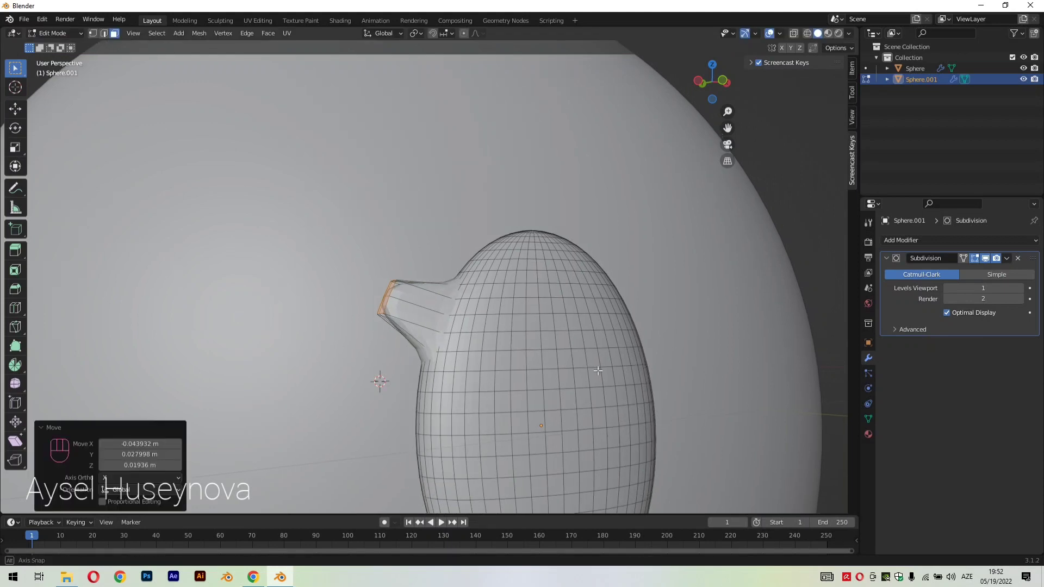
Extrude the pulled-out faces about 0.073 m along their normal
{"action": "middle_click_drag", "start_coordinate": [530, 350], "coordinate": [625, 381]}
{"action": "key", "text": "e"}
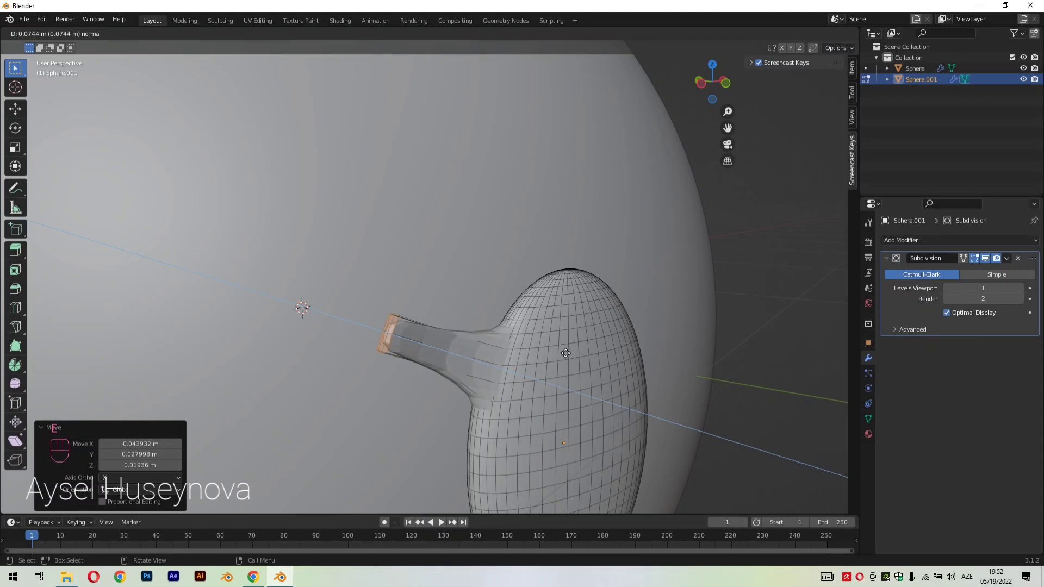
{"action": "left_click", "coordinate": [565, 353]}
Scale the extrusion's end faces down to about 0.37 and shift the tip about 0.03 m along Y toward the body
{"action": "middle_click_drag", "start_coordinate": [565, 354], "coordinate": [682, 411]}
{"action": "key", "text": "t"}
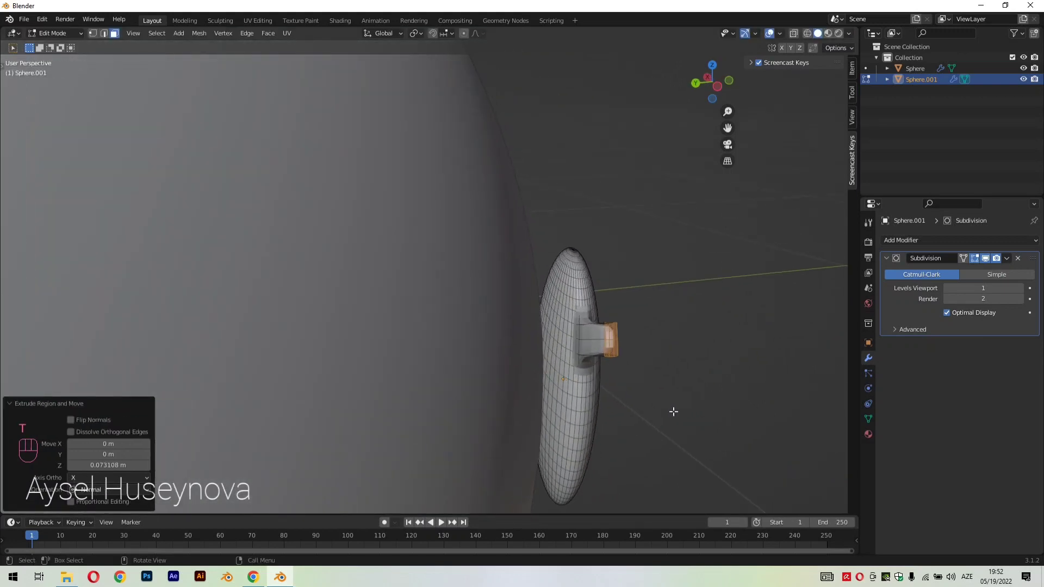
{"action": "key", "text": "s"}
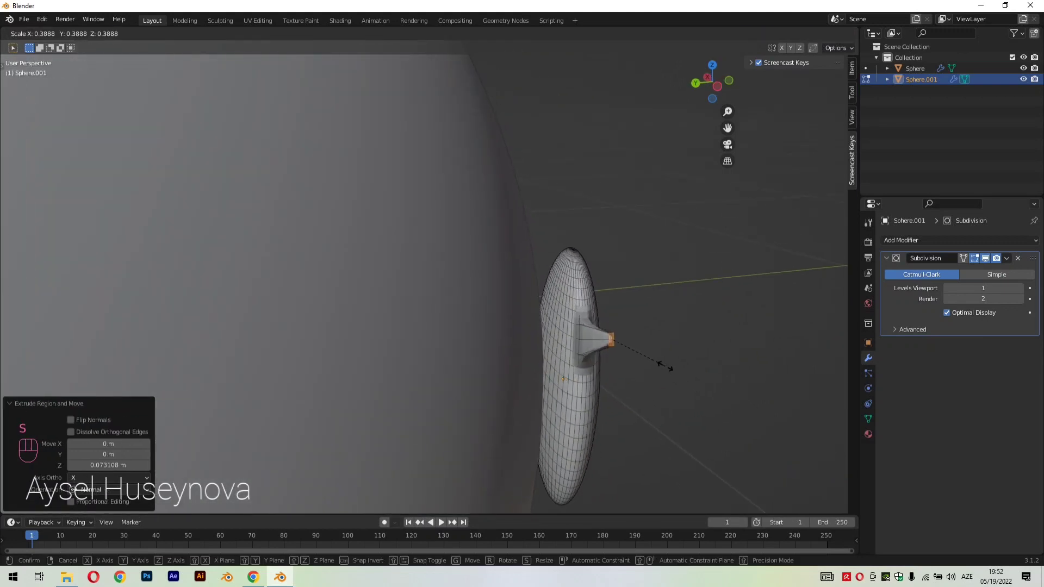
{"action": "left_click", "coordinate": [659, 362]}
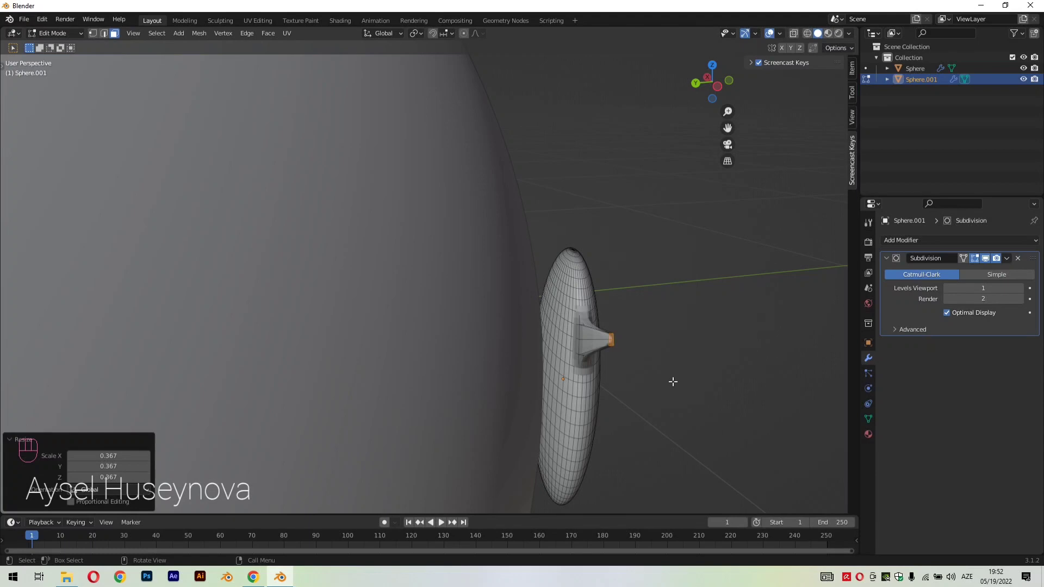
{"action": "key", "text": "g"}
{"action": "left_click", "coordinate": [642, 377]}
{"action": "middle_click_drag", "start_coordinate": [642, 376], "coordinate": [592, 375]}
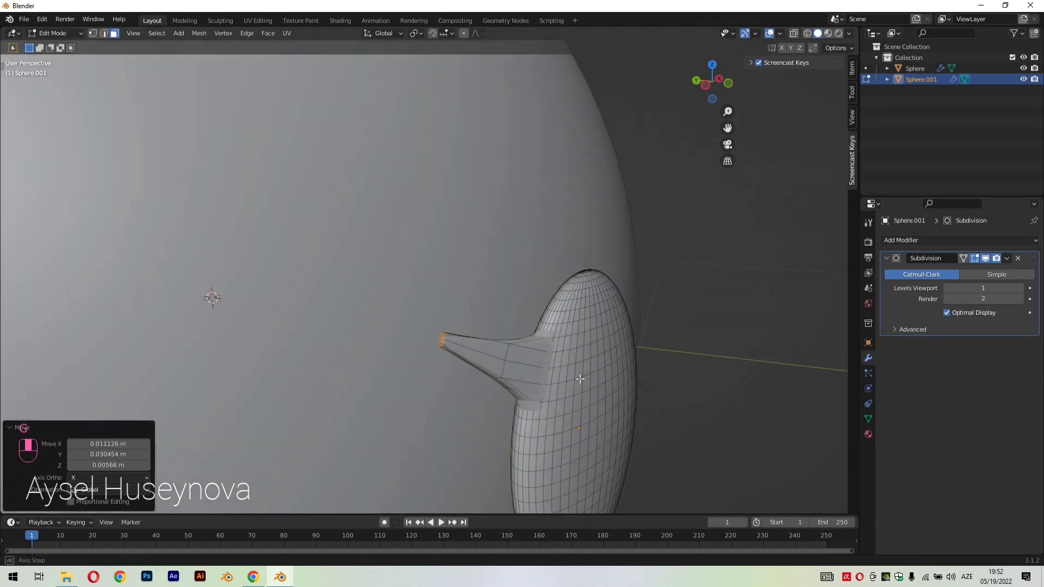
Select the large body in Object Mode and move it along Y away from the oval
{"action": "middle_click_drag", "start_coordinate": [593, 375], "coordinate": [640, 353]}
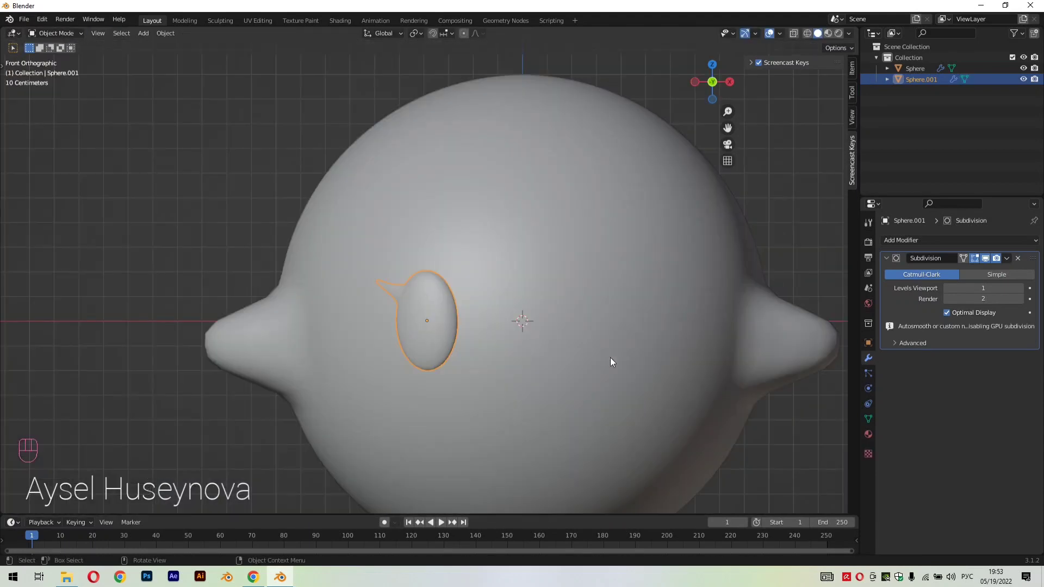
{"action": "left_click", "coordinate": [495, 274]}
{"action": "key", "text": "g"}
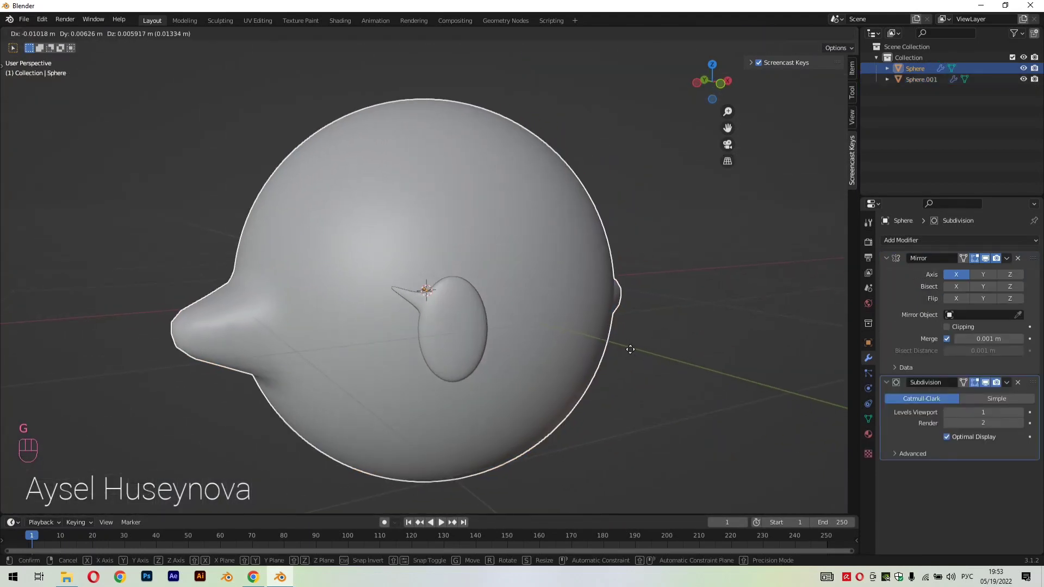
{"action": "key", "text": "y"}
{"action": "left_click", "coordinate": [518, 313]}
In Edit Mode on the eye, select the edges running around the middle of the lash and move them about -0.028 m along Z
{"action": "left_click", "coordinate": [444, 332]}
{"action": "scroll", "coordinate": [530, 374], "scroll_direction": "up", "scroll_amount": 1}
{"action": "scroll", "coordinate": [530, 374], "scroll_direction": "up", "scroll_amount": 1}
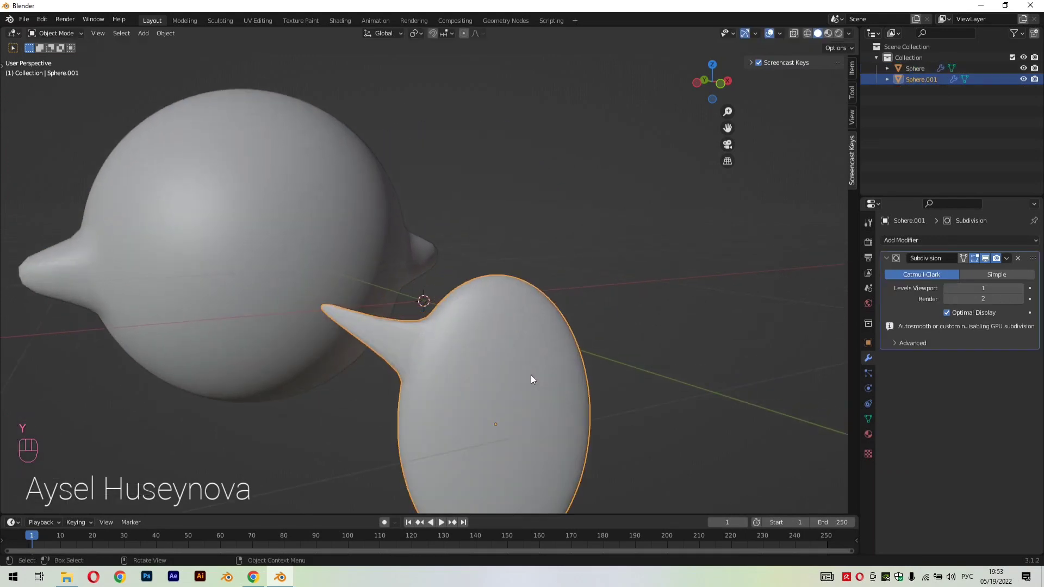
{"action": "key", "text": "Tab"}
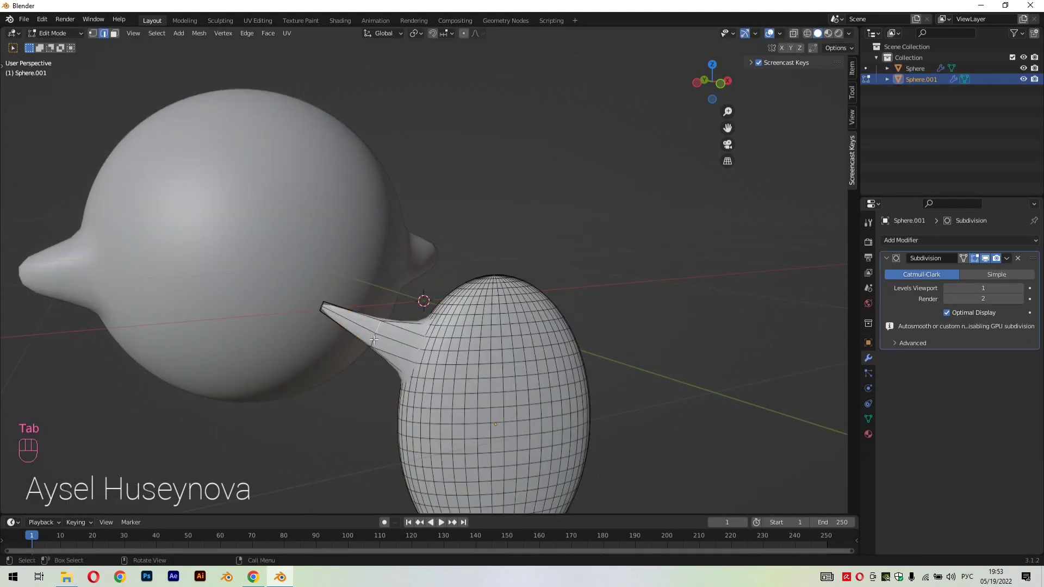
{"action": "middle_click_drag", "start_coordinate": [435, 385], "coordinate": [650, 321]}
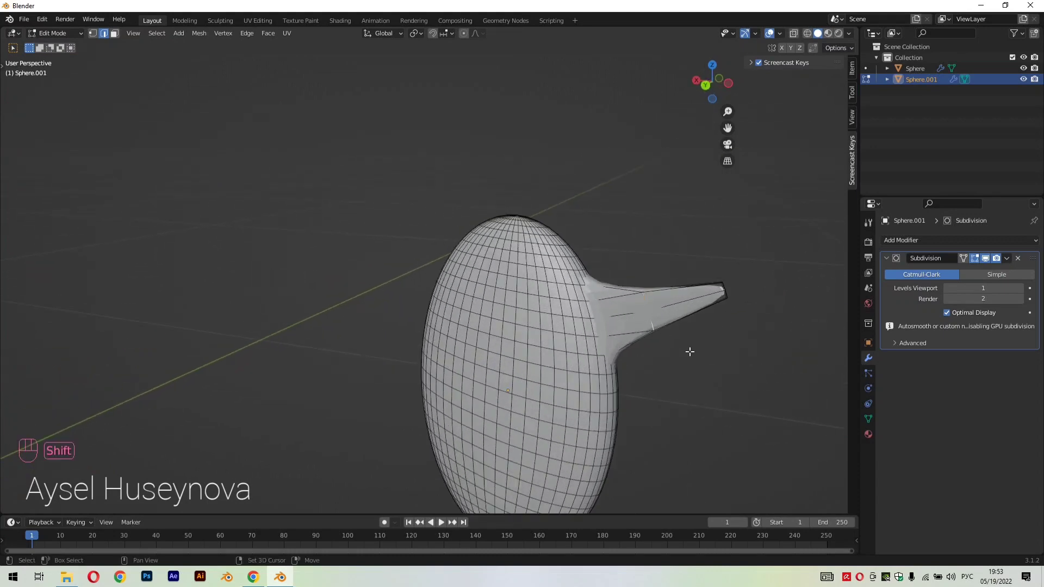
{"action": "middle_click_drag", "start_coordinate": [690, 352], "coordinate": [705, 317]}
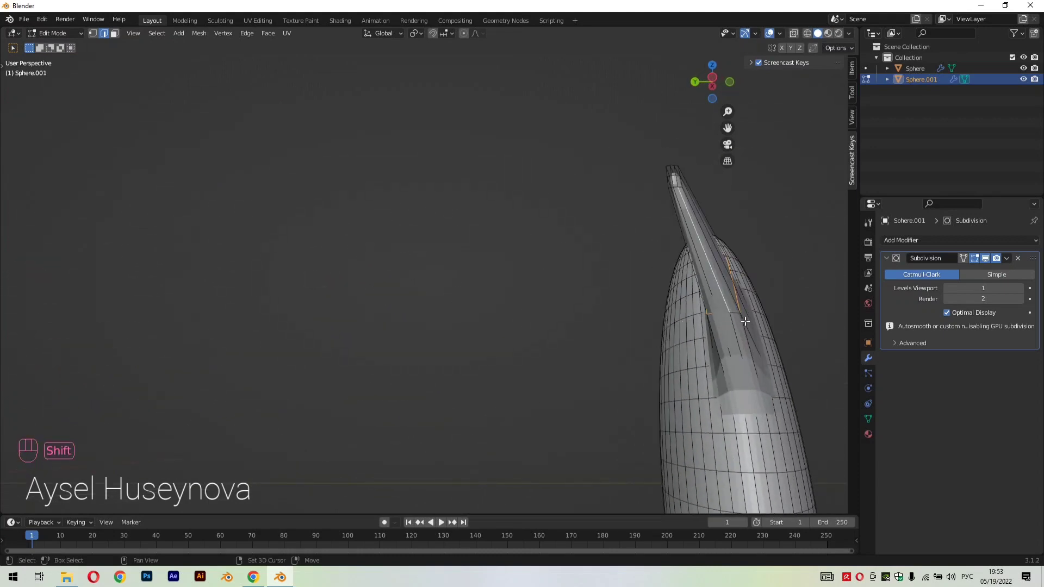
{"action": "key", "text": "ctrl+z"}
{"action": "middle_click_drag", "start_coordinate": [752, 336], "coordinate": [613, 396]}
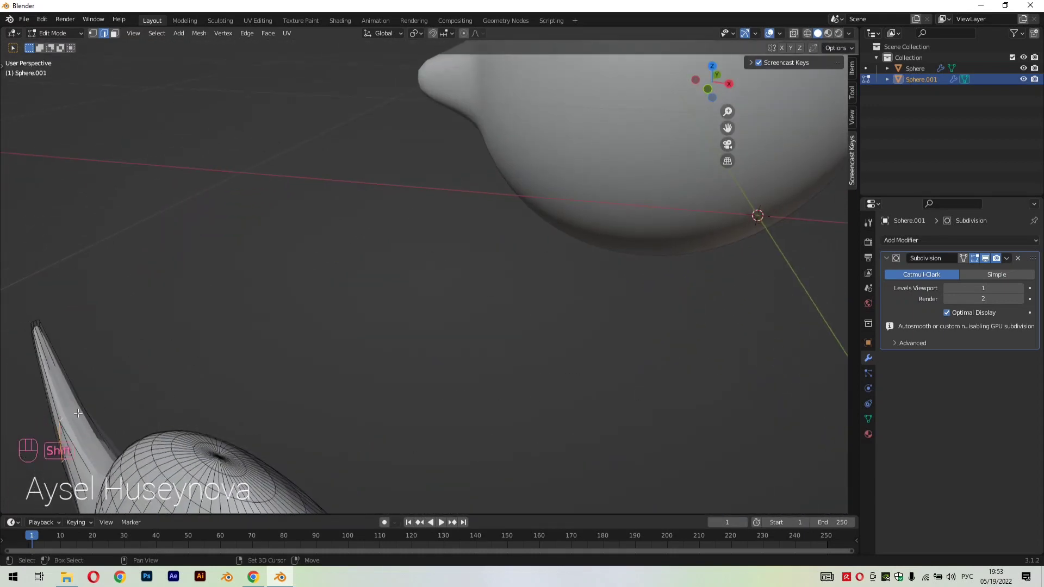
{"action": "middle_click_drag", "start_coordinate": [93, 425], "coordinate": [150, 387]}
{"action": "scroll", "coordinate": [416, 435], "scroll_direction": "down", "scroll_amount": 2}
{"action": "middle_click_drag", "start_coordinate": [412, 438], "coordinate": [431, 431]}
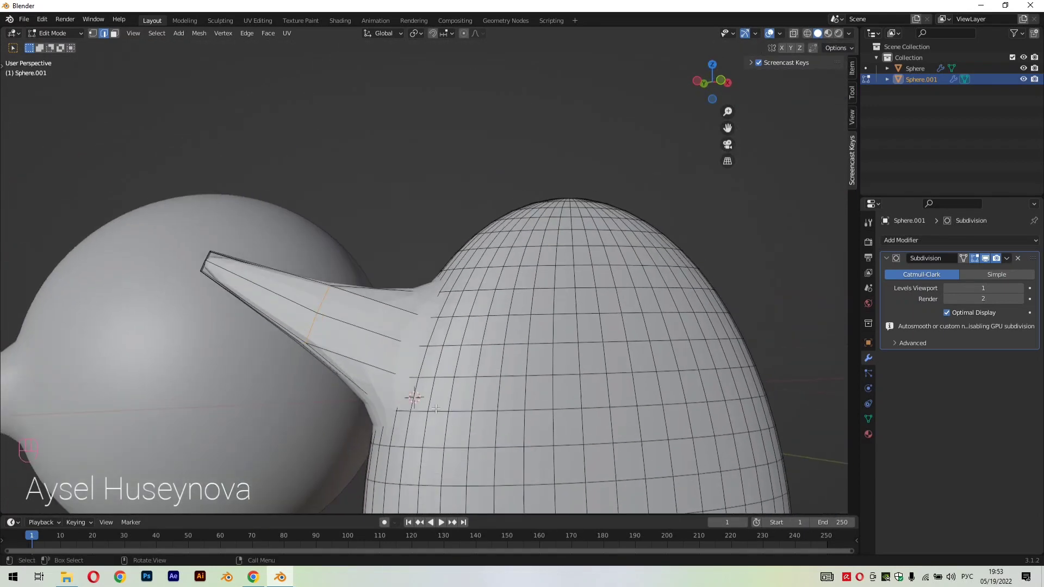
{"action": "scroll", "coordinate": [431, 431], "scroll_direction": "down", "scroll_amount": 3}
{"action": "key", "text": "g"}
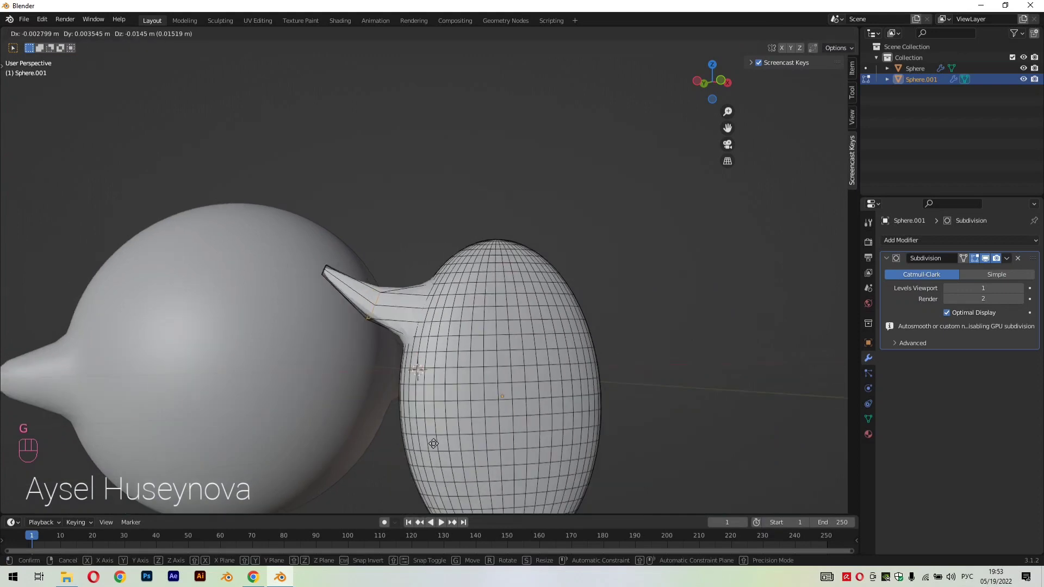
{"action": "key", "text": "z"}
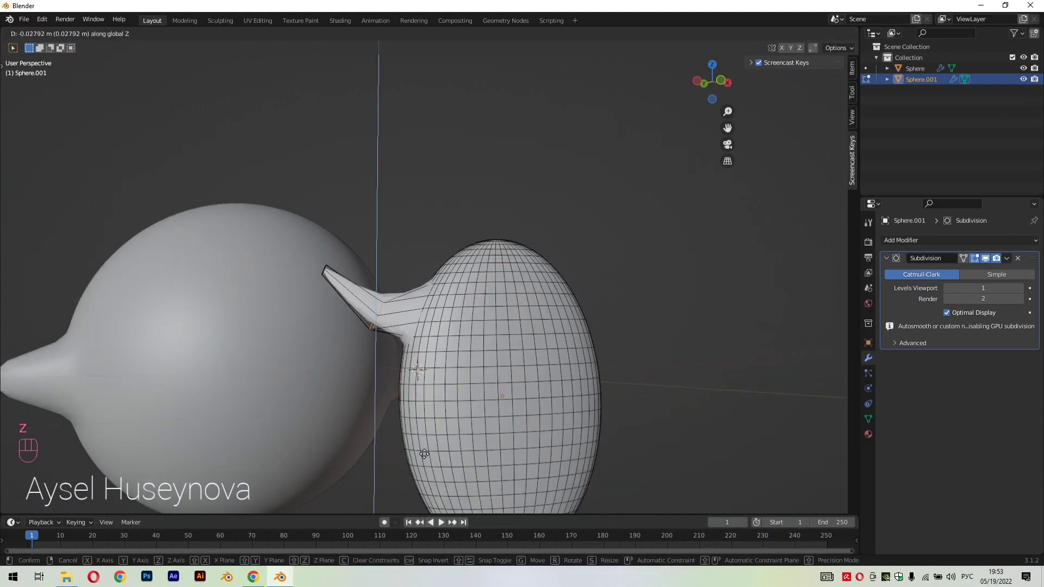
{"action": "left_click", "coordinate": [539, 388]}
{"action": "middle_click_drag", "start_coordinate": [540, 387], "coordinate": [525, 420]}
Return the eye to Object Mode and apply Shade Smooth to it
{"action": "key", "text": "Tab"}
{"action": "left_click", "coordinate": [524, 416]}
{"action": "left_click", "coordinate": [392, 341]}
{"action": "right_click", "coordinate": [392, 341]}
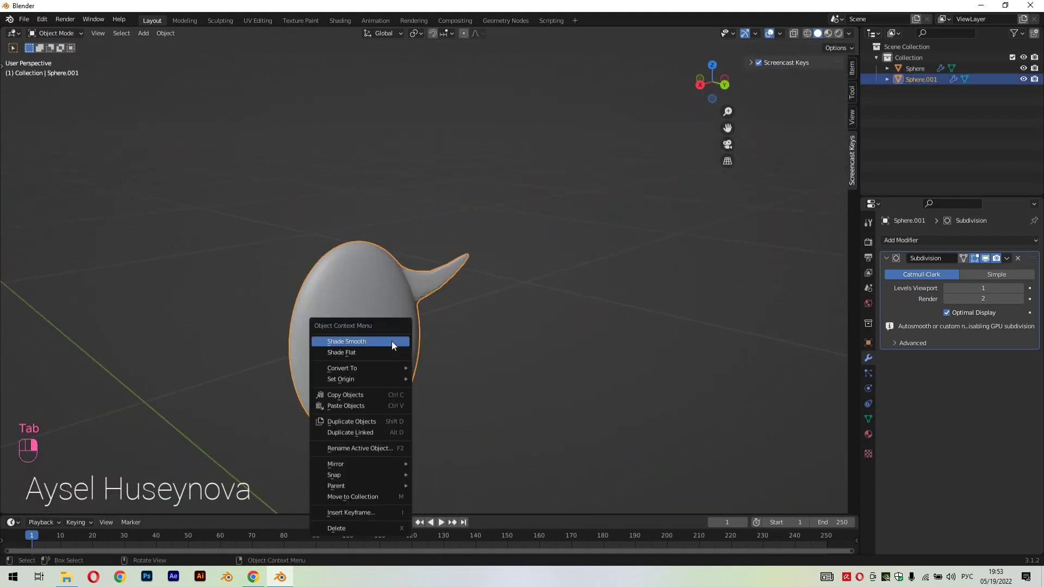
{"action": "left_click", "coordinate": [391, 340]}
{"action": "scroll", "coordinate": [479, 356], "scroll_direction": "up", "scroll_amount": 1}
Select the large body and move it about -2.45 m along Y back to the eye
{"action": "left_click", "coordinate": [479, 357]}
{"action": "middle_click_drag", "start_coordinate": [479, 357], "coordinate": [489, 275]}
{"action": "left_click", "coordinate": [490, 275]}
{"action": "key", "text": "g"}
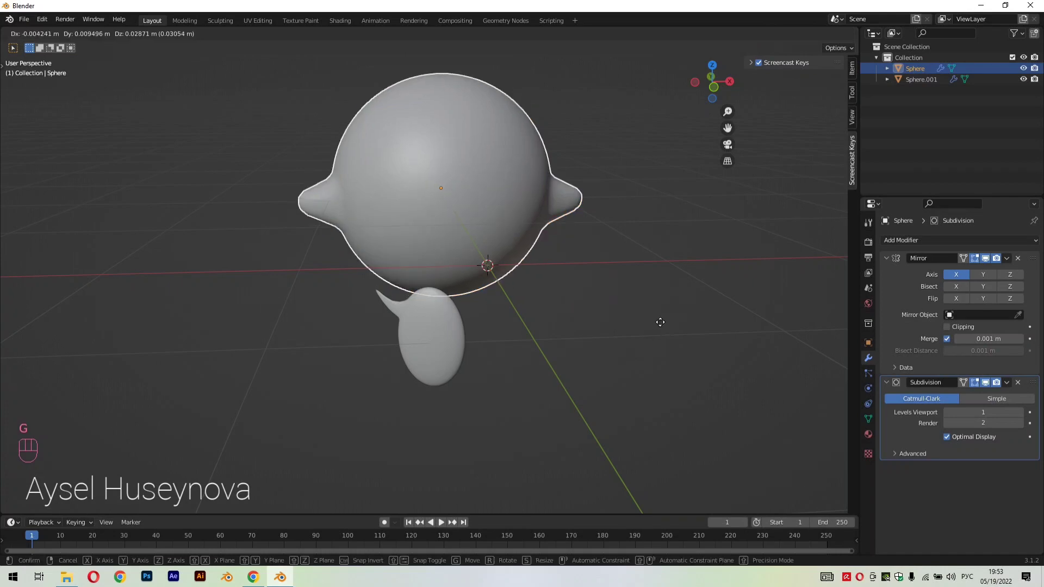
{"action": "key", "text": "z"}
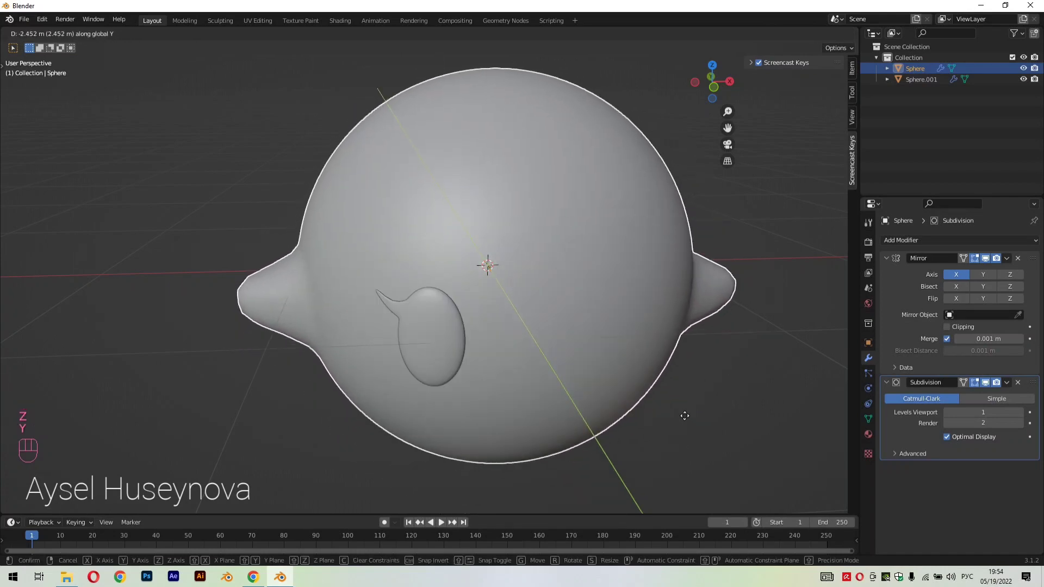
{"action": "left_click", "coordinate": [684, 416]}
Select the eye and move it about 0.046 m along Y into the body's surface
{"action": "key", "text": "KP_1"}
{"action": "left_click", "coordinate": [330, 150]}
{"action": "scroll", "coordinate": [472, 219], "scroll_direction": "down", "scroll_amount": 3}
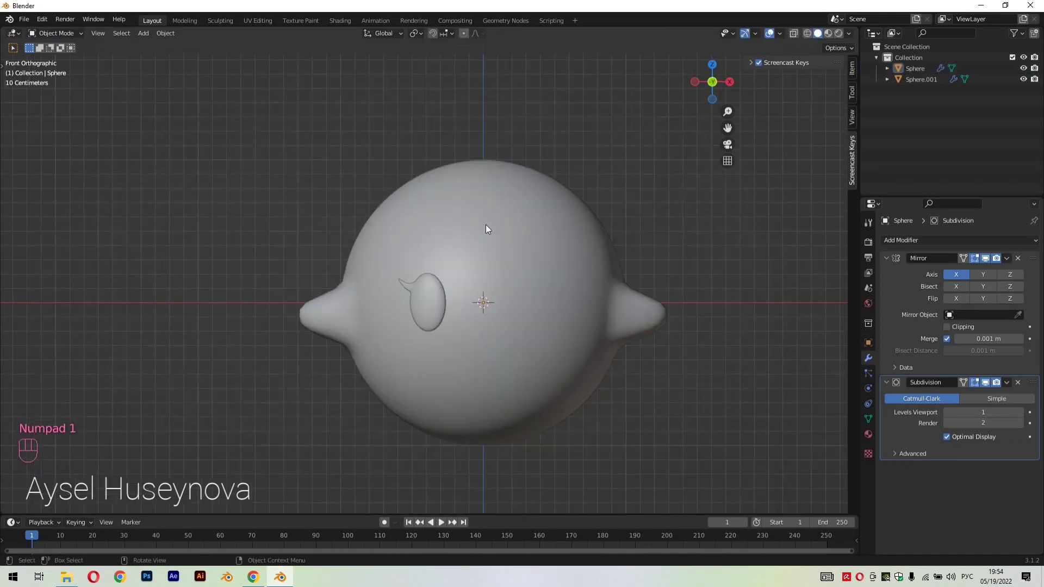
{"action": "middle_click_drag", "start_coordinate": [666, 290], "coordinate": [798, 322]}
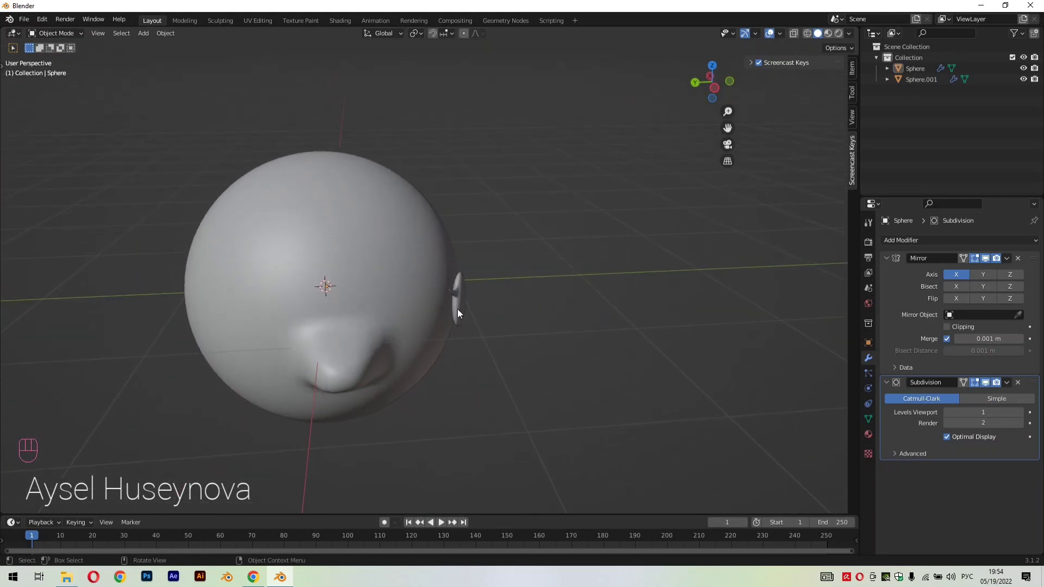
{"action": "left_click", "coordinate": [458, 312]}
{"action": "scroll", "coordinate": [537, 341], "scroll_direction": "up", "scroll_amount": 4}
{"action": "key", "text": "g"}
{"action": "key", "text": "y"}
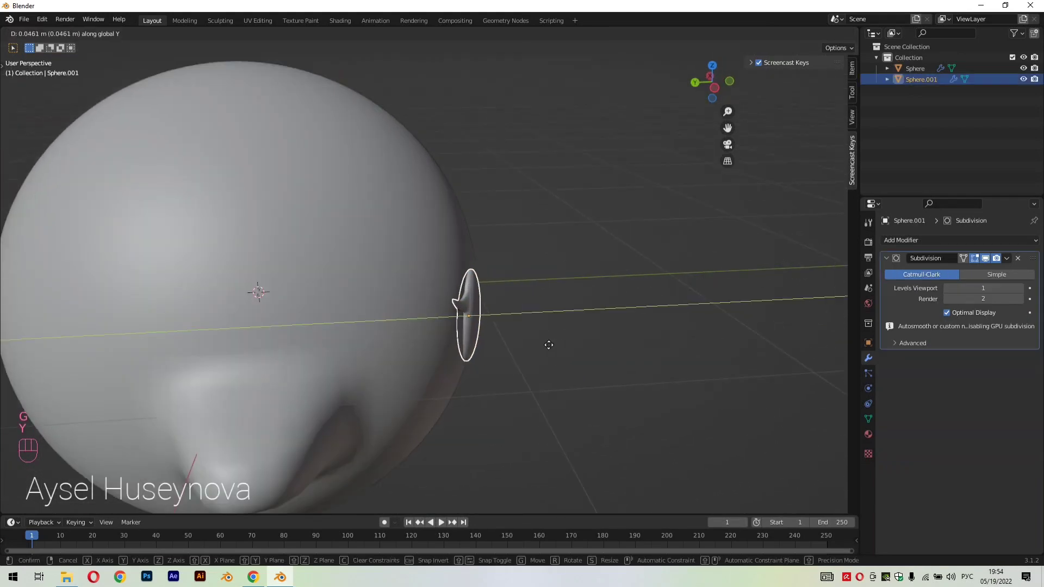
{"action": "left_click", "coordinate": [546, 344]}
{"action": "left_click", "coordinate": [593, 349]}
{"action": "middle_click_drag", "start_coordinate": [592, 349], "coordinate": [524, 341]}
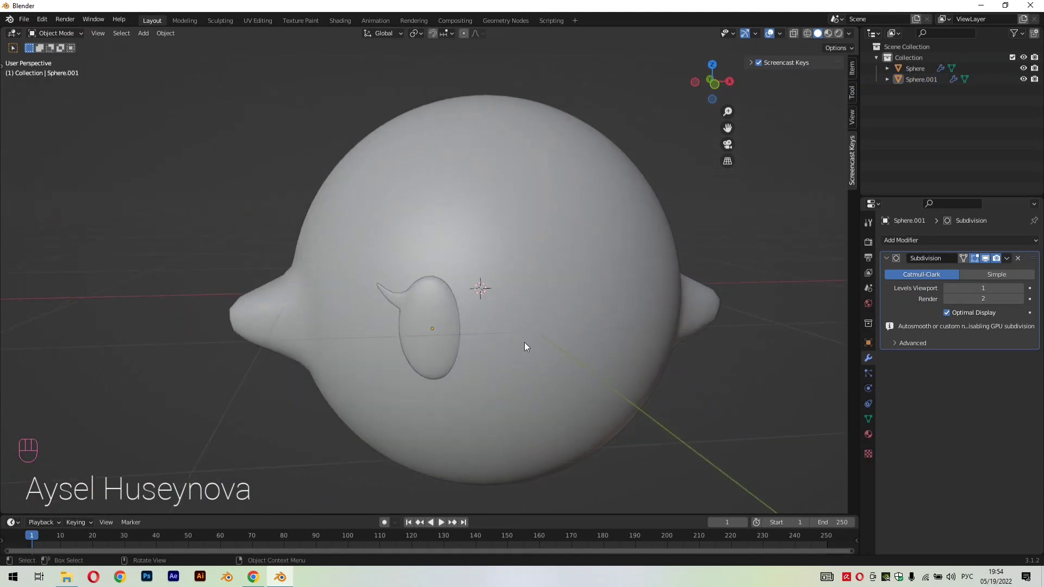
Fine-tune the eye's position along Y against the body
{"action": "scroll", "coordinate": [523, 341], "scroll_direction": "down", "scroll_amount": 2}
{"action": "left_click", "coordinate": [440, 342]}
{"action": "key", "text": "g"}
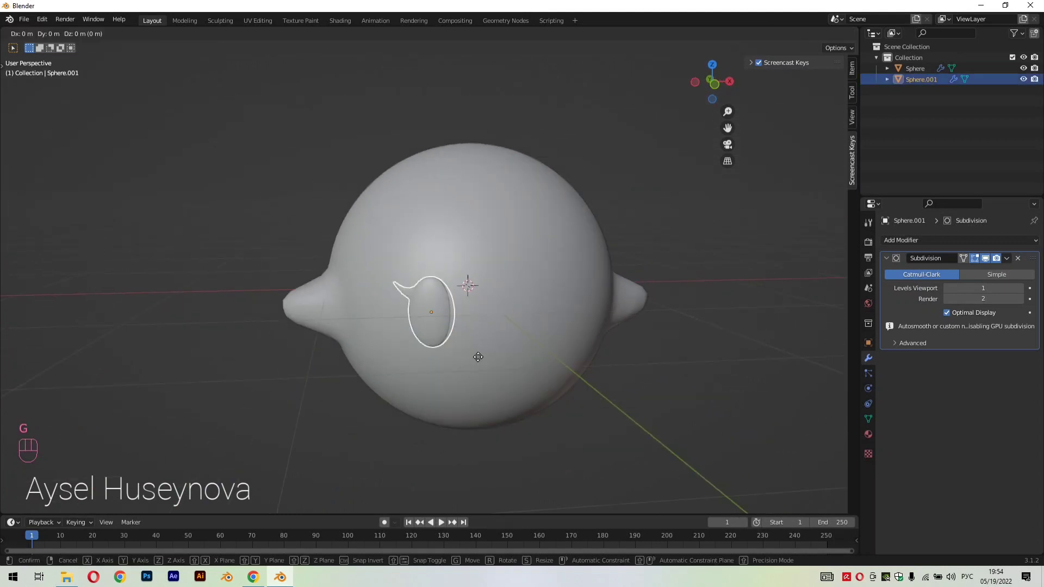
{"action": "key", "text": "y"}
{"action": "left_click", "coordinate": [477, 357]}
{"action": "left_click", "coordinate": [694, 373]}
{"action": "middle_click_drag", "start_coordinate": [694, 373], "coordinate": [682, 370]}
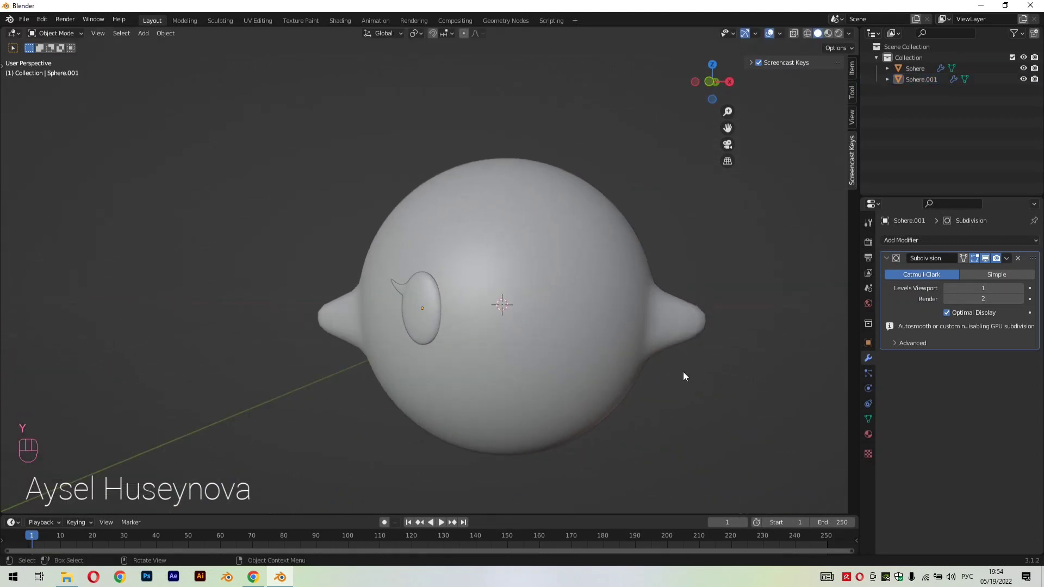
Add a Mirror modifier on the X axis to the eye to create the matching eye on the other side
{"action": "key", "text": "KP_1"}
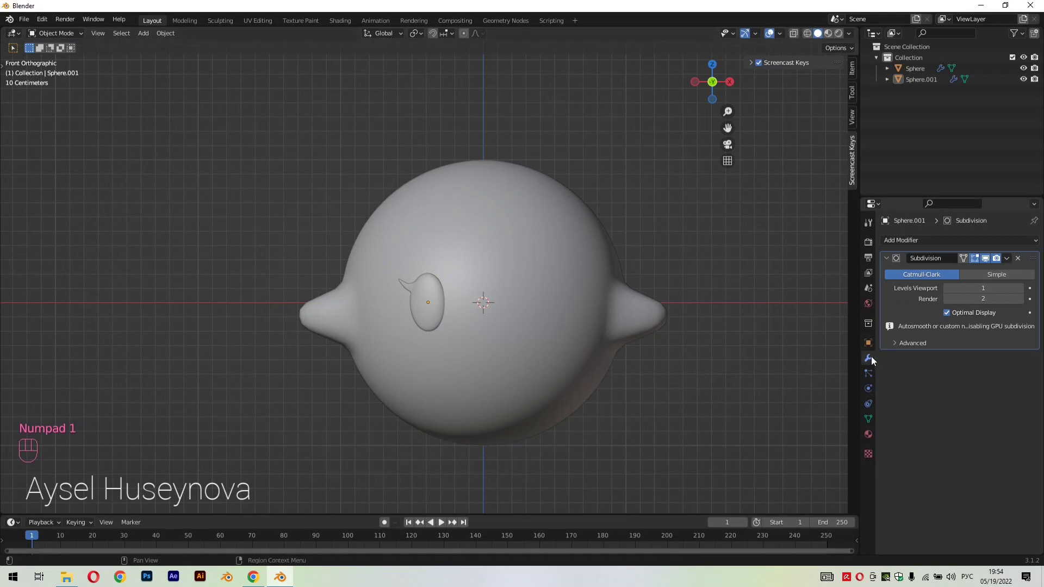
{"action": "left_click", "coordinate": [432, 318]}
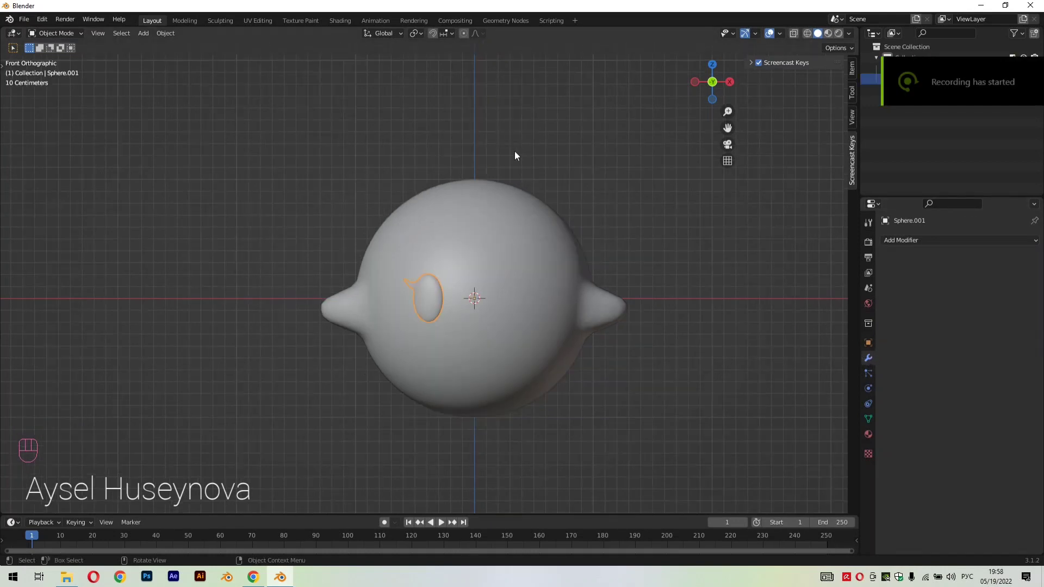
{"action": "left_click", "coordinate": [671, 355]}
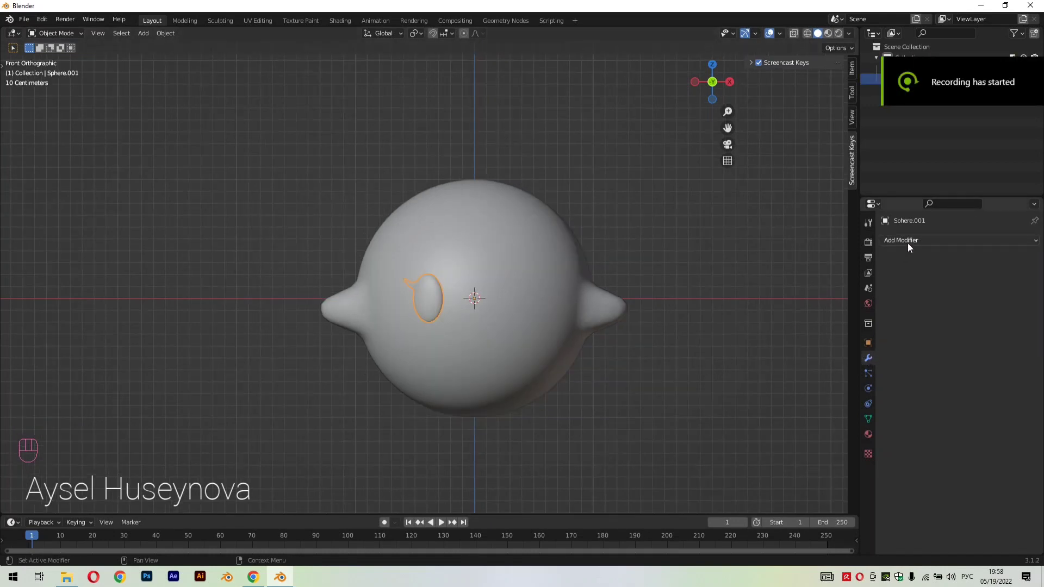
{"action": "left_click", "coordinate": [922, 240]}
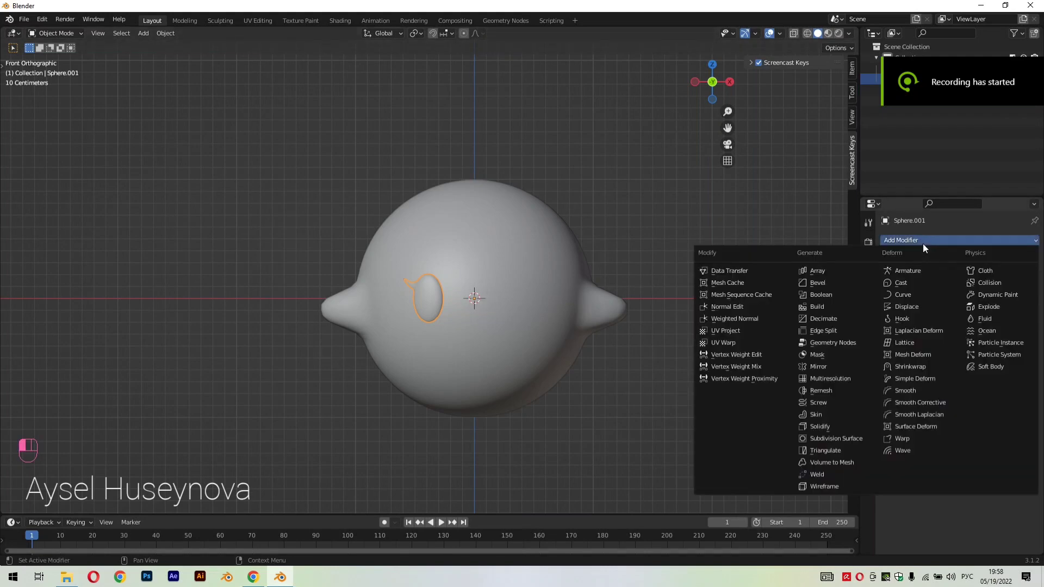
{"action": "left_click", "coordinate": [847, 365]}
{"action": "middle_click_drag", "start_coordinate": [599, 307], "coordinate": [640, 365]}
{"action": "left_click", "coordinate": [640, 364]}
{"action": "scroll", "coordinate": [590, 374], "scroll_direction": "up", "scroll_amount": 4}
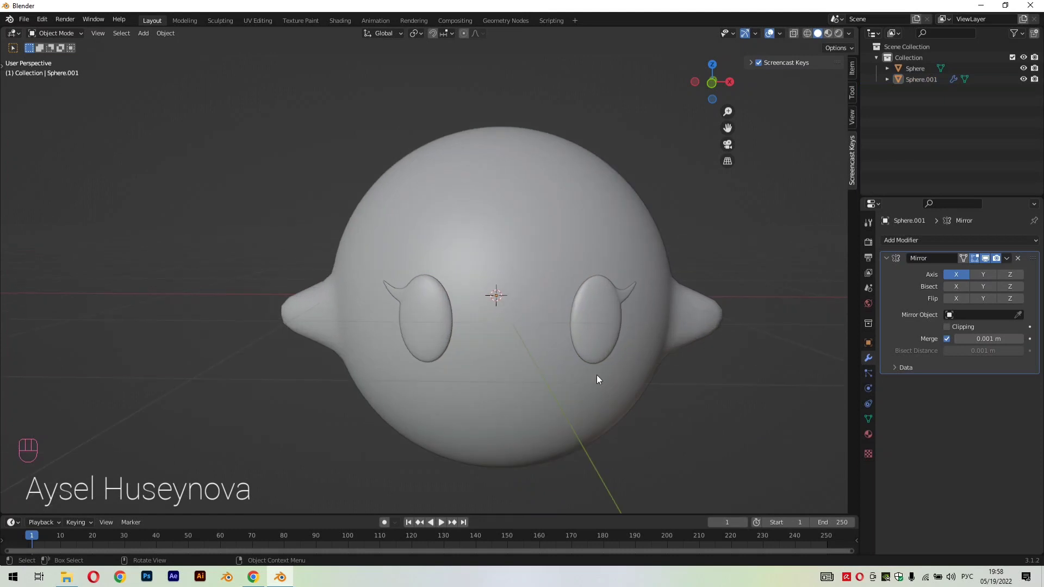
{"action": "scroll", "coordinate": [596, 374], "scroll_direction": "down", "scroll_amount": 4}
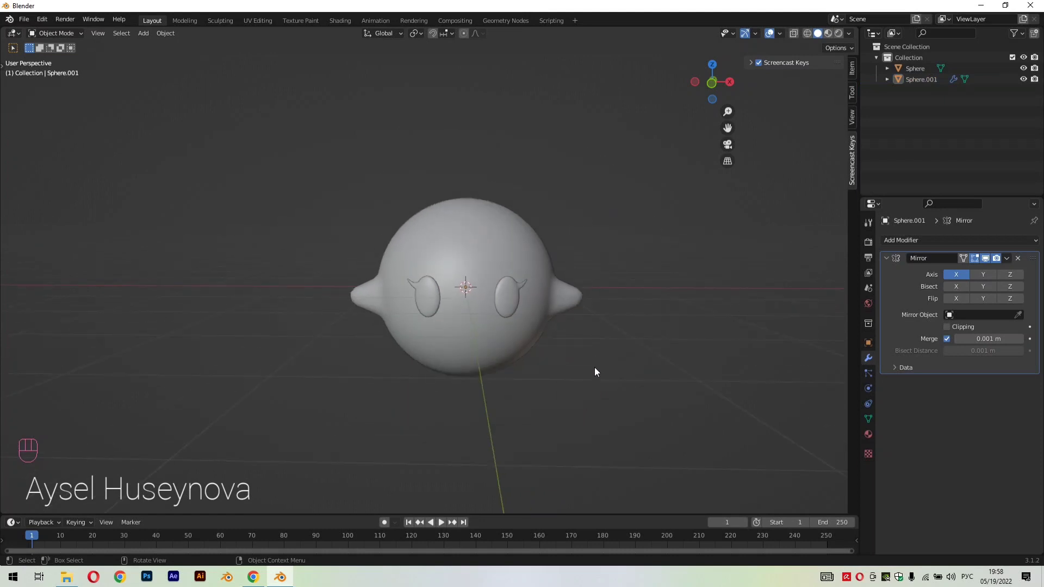
Add a UV sphere and raise it about 1.77 m along Z above the body
{"action": "key", "text": "shift+a"}
{"action": "mouse_move", "coordinate": [599, 343]}
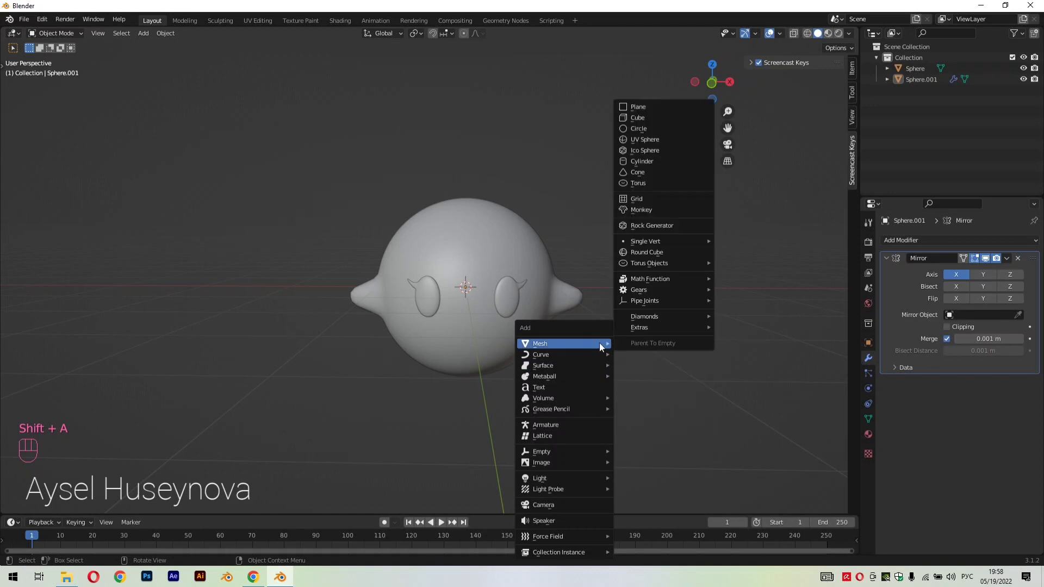
{"action": "left_click", "coordinate": [640, 142]}
{"action": "middle_click_drag", "start_coordinate": [629, 371], "coordinate": [654, 373]}
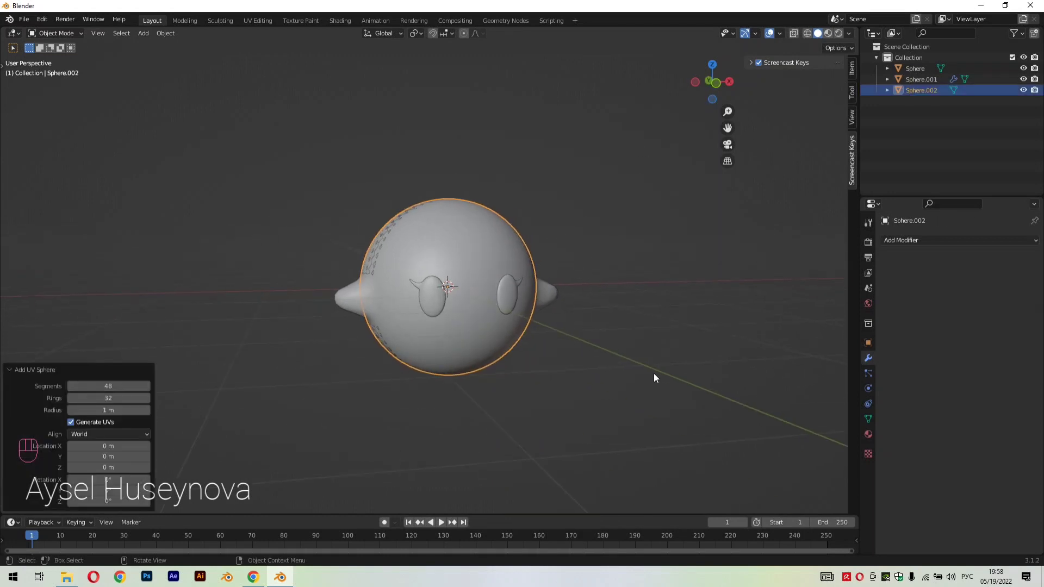
{"action": "key", "text": "g"}
{"action": "key", "text": "z"}
{"action": "left_click", "coordinate": [620, 217]}
{"action": "middle_click_drag", "start_coordinate": [595, 295], "coordinate": [651, 325]}
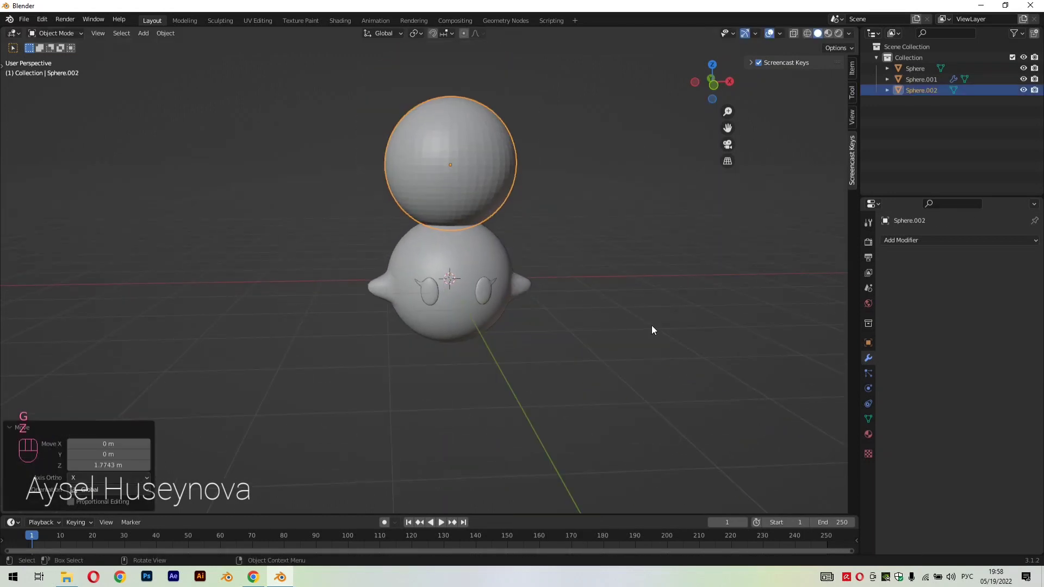
Scale the new sphere down to about 0.433 and stretch it by about 2.27 along Z
{"action": "key", "text": "s"}
{"action": "left_click", "coordinate": [563, 254]}
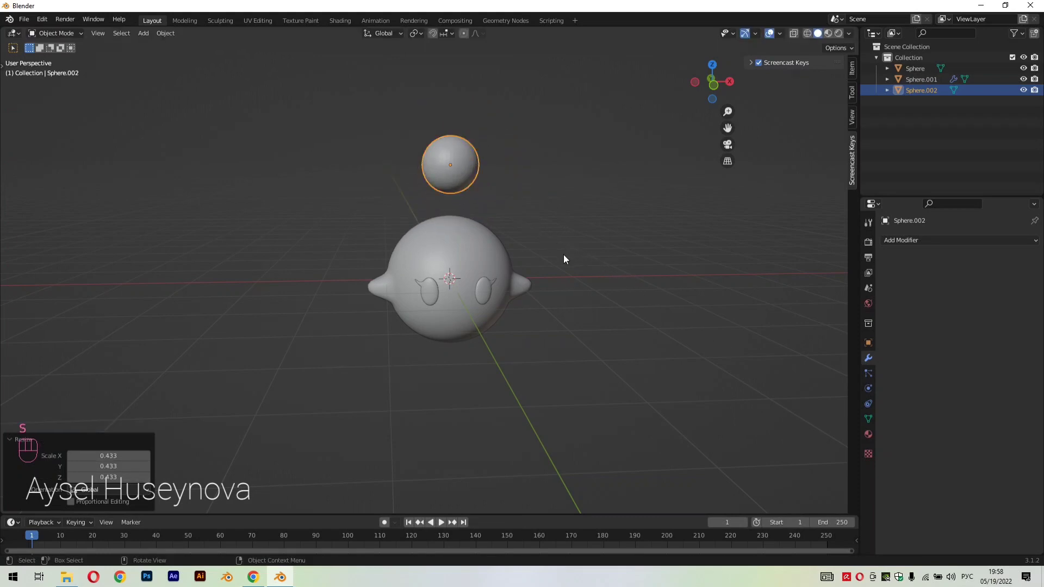
{"action": "key", "text": "s"}
{"action": "key", "text": "z"}
{"action": "left_click", "coordinate": [688, 390]}
Scale the elongated sphere down to about 0.653 and stretch it slightly along Z by about 1.039
{"action": "key", "text": "s"}
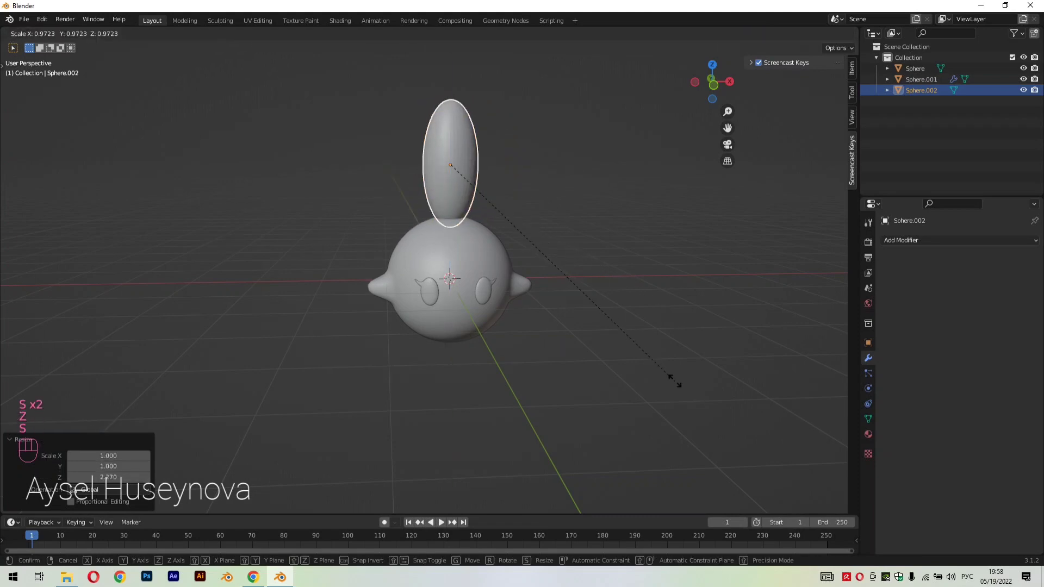
{"action": "left_click", "coordinate": [591, 320]}
{"action": "key", "text": "s"}
{"action": "key", "text": "z"}
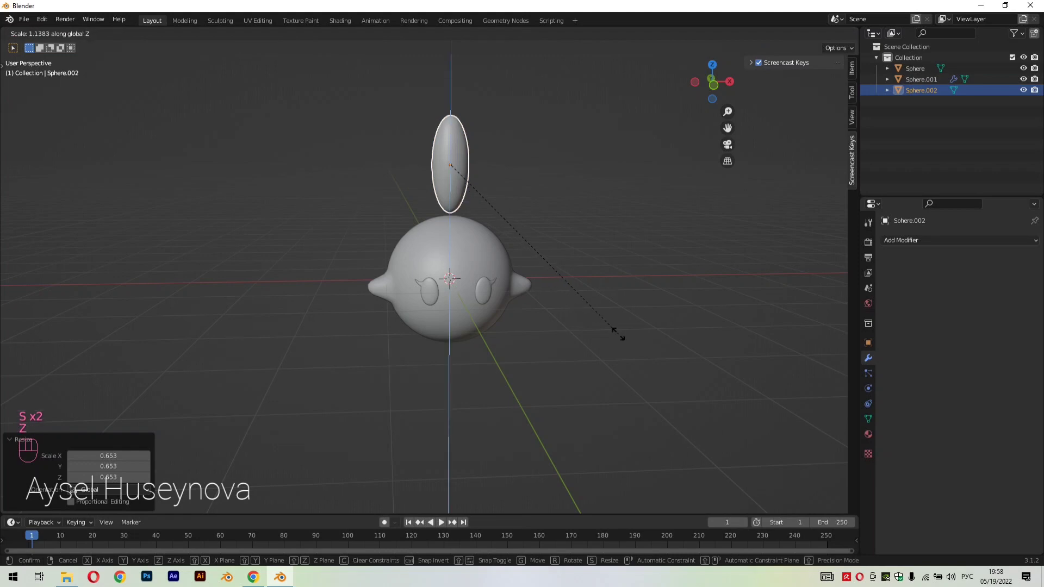
{"action": "left_click", "coordinate": [593, 322]}
In front view, scale the elongated sphere to about 0.852 and lower it about 0.55 m along Z into the body's top
{"action": "key", "text": "KP_1"}
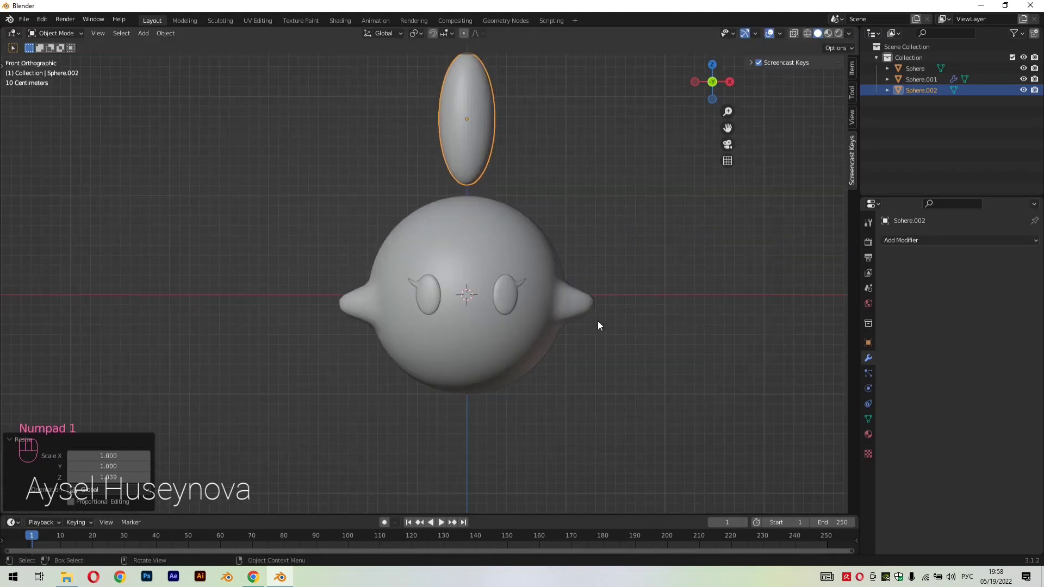
{"action": "scroll", "coordinate": [501, 161], "scroll_direction": "up", "scroll_amount": 2}
{"action": "scroll", "coordinate": [501, 180], "scroll_direction": "down", "scroll_amount": 3}
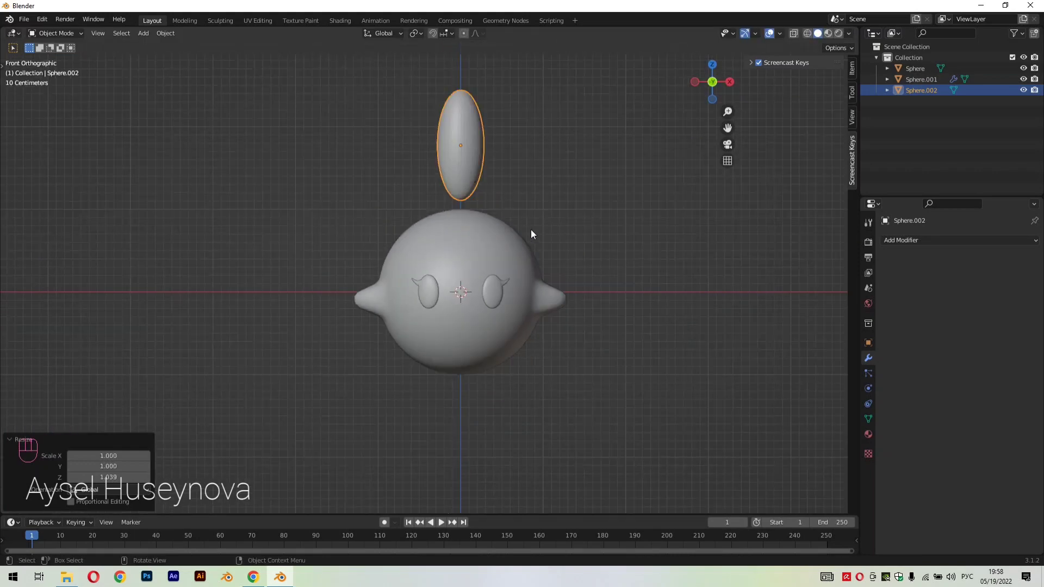
{"action": "key", "text": "s"}
{"action": "left_click", "coordinate": [569, 247]}
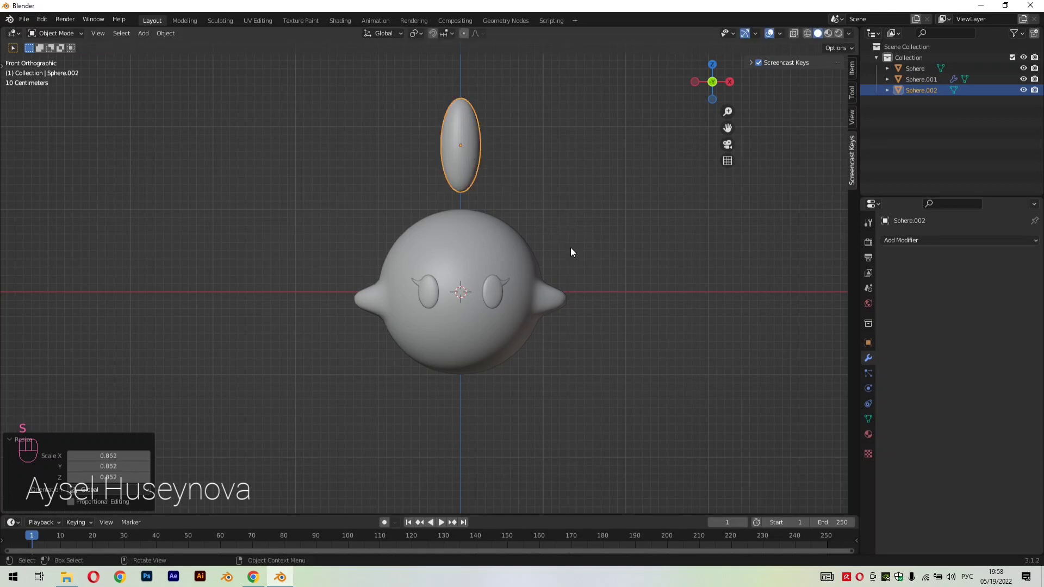
{"action": "key", "text": "g"}
{"action": "key", "text": "z"}
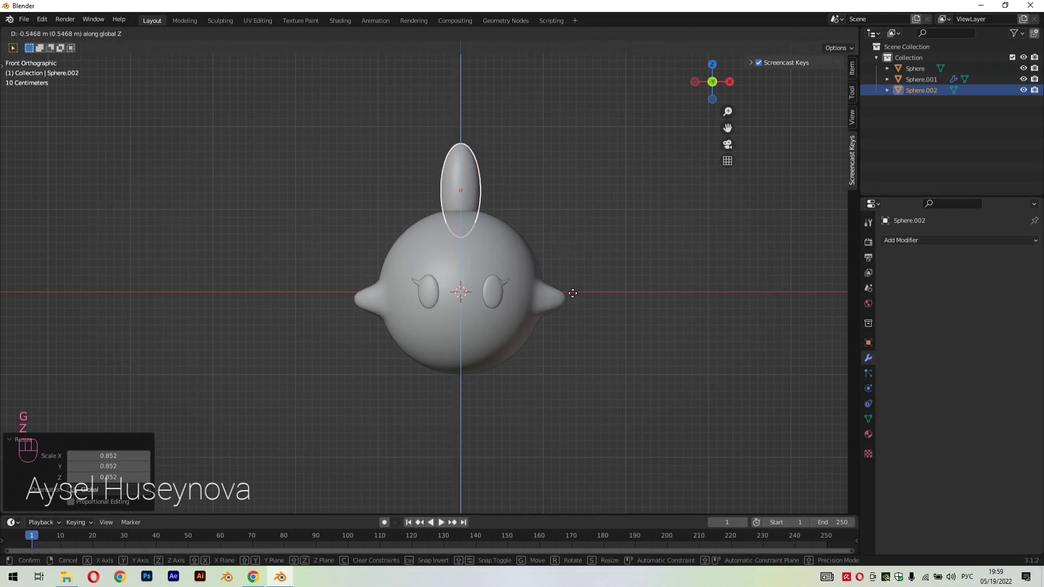
{"action": "left_click", "coordinate": [573, 294]}
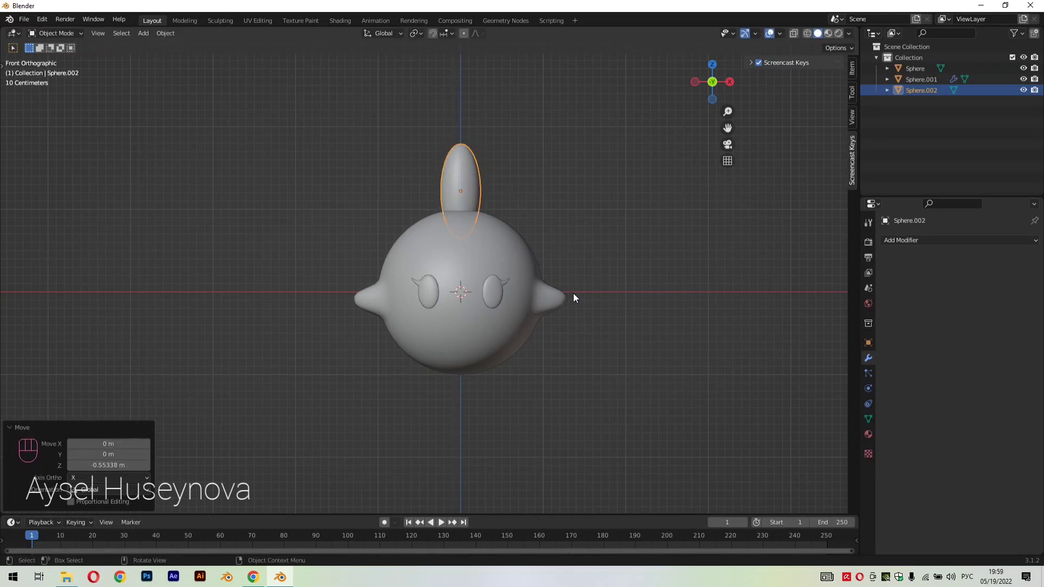
Move the elongated sphere about 0.77 m along X and tilt it outward about 25.4° in front view
{"action": "key", "text": "g"}
{"action": "key", "text": "y"}
{"action": "key", "text": "x"}
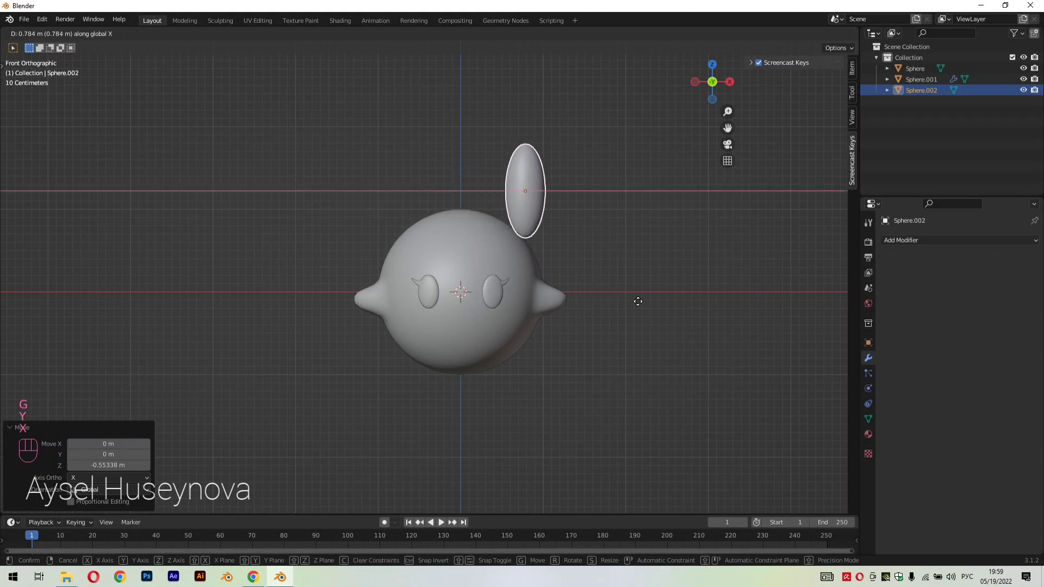
{"action": "left_click", "coordinate": [637, 308]}
{"action": "key", "text": "r"}
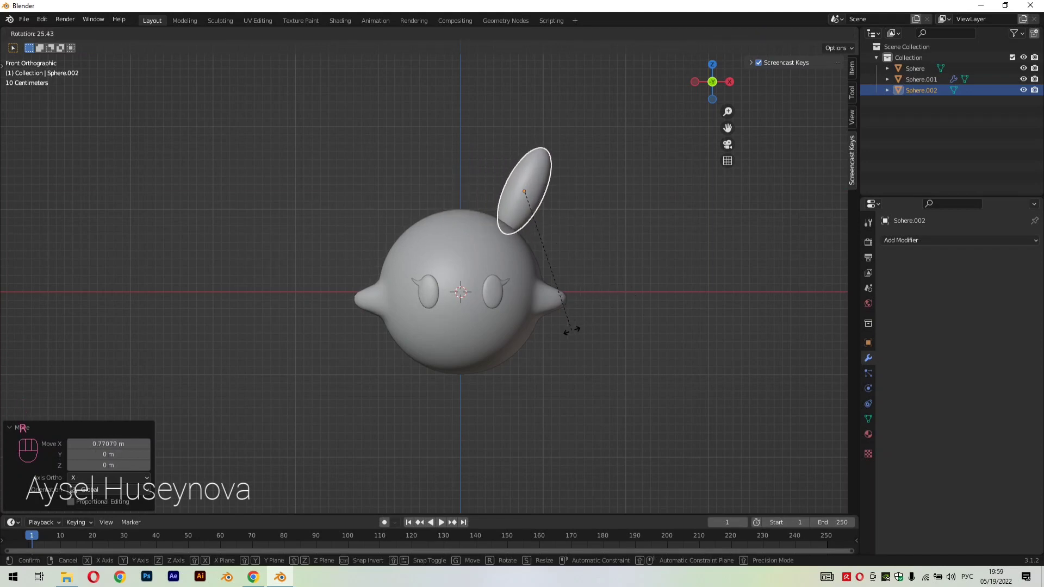
{"action": "left_click", "coordinate": [572, 331]}
Lower the ear about 0.26 m along Z into the body and tilt it outward by another 9.4° or so
{"action": "key", "text": "g"}
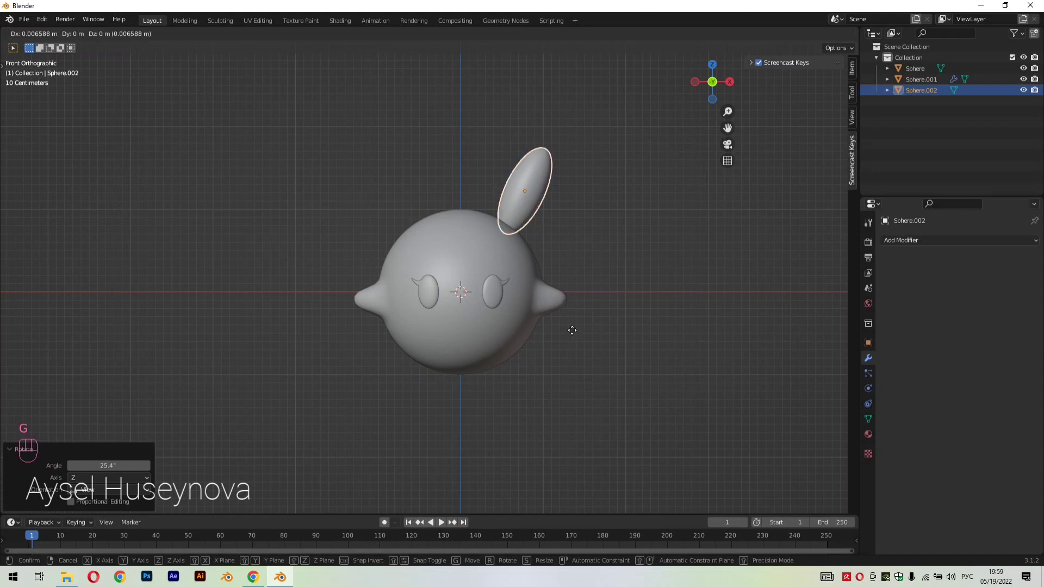
{"action": "key", "text": "z"}
{"action": "left_click", "coordinate": [577, 353]}
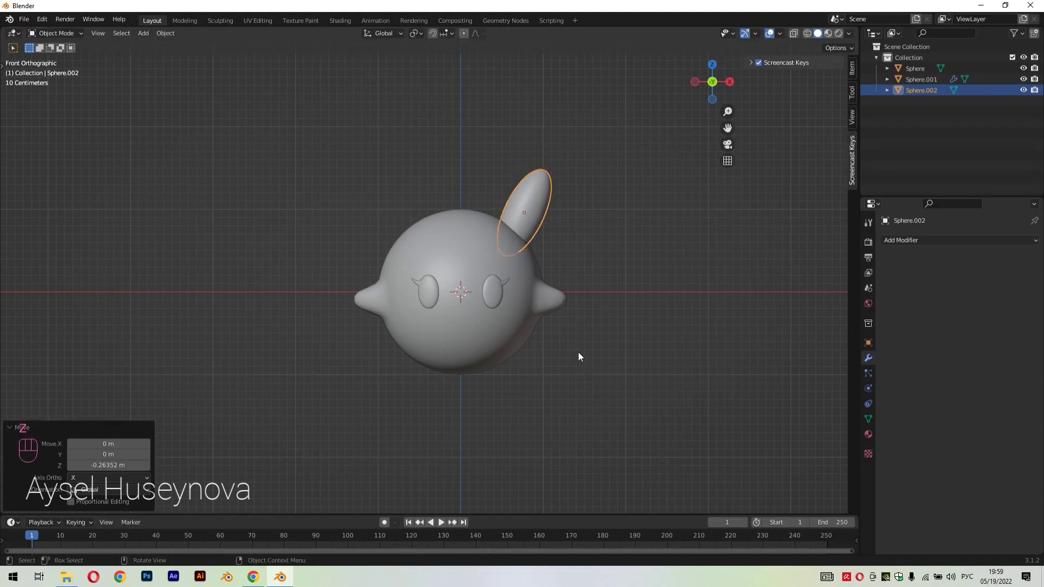
{"action": "key", "text": "r"}
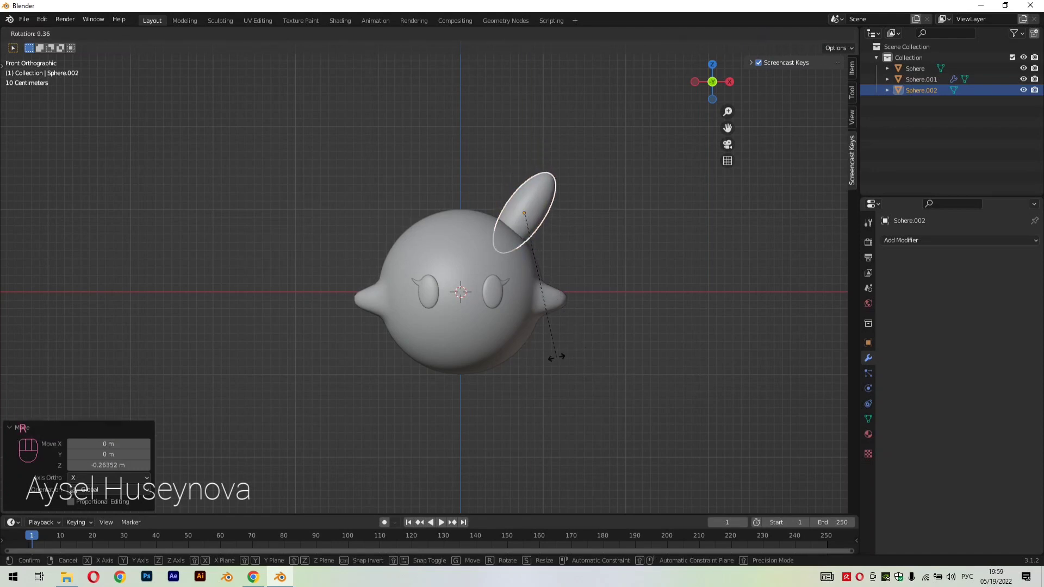
{"action": "left_click", "coordinate": [562, 356]}
{"action": "middle_click_drag", "start_coordinate": [562, 357], "coordinate": [574, 293]}
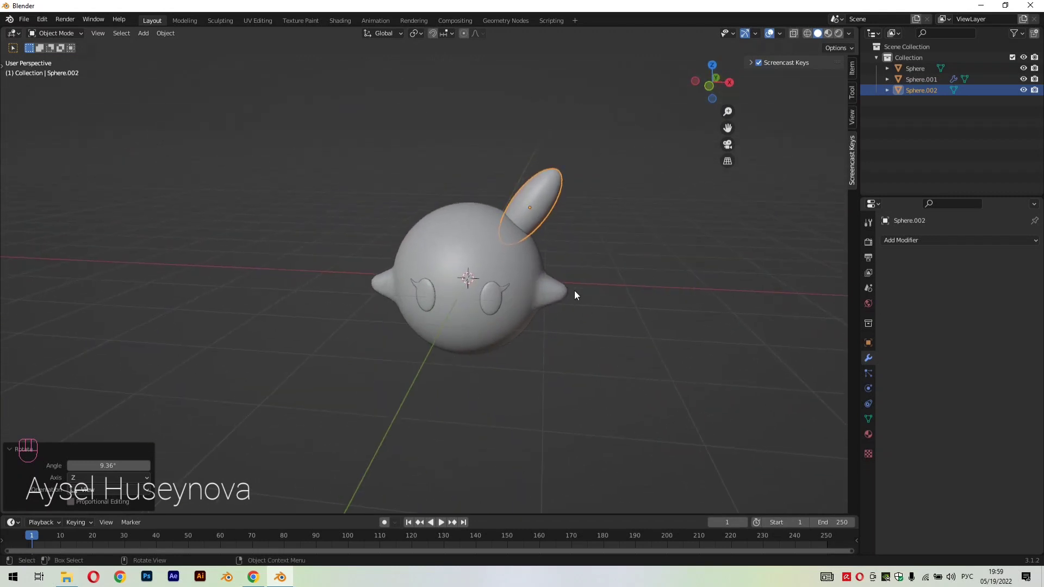
{"action": "right_click", "coordinate": [544, 181]}
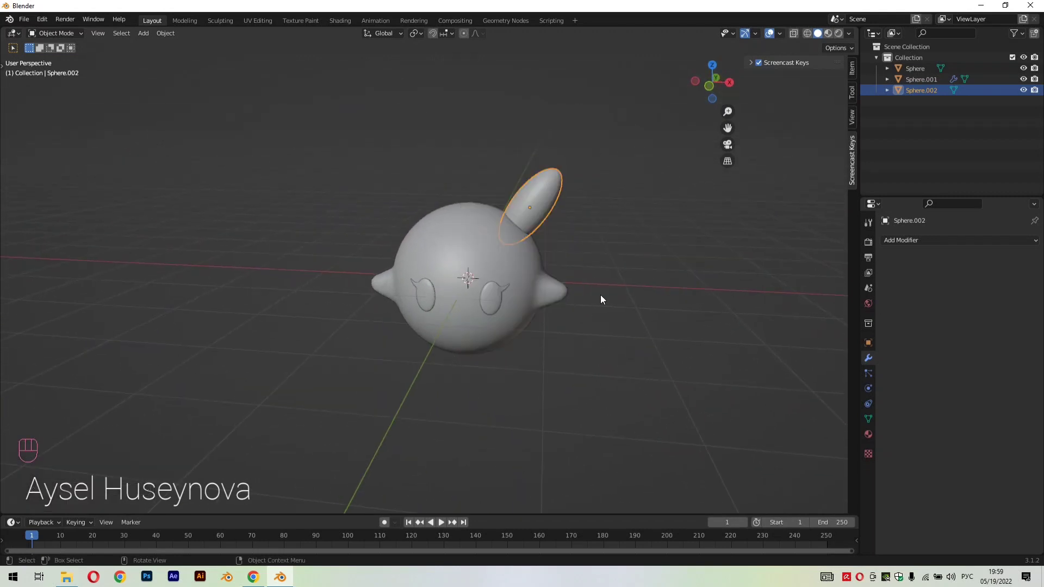
In front view, shift the ear slightly outward along X and deselect it
{"action": "key", "text": "KP_1"}
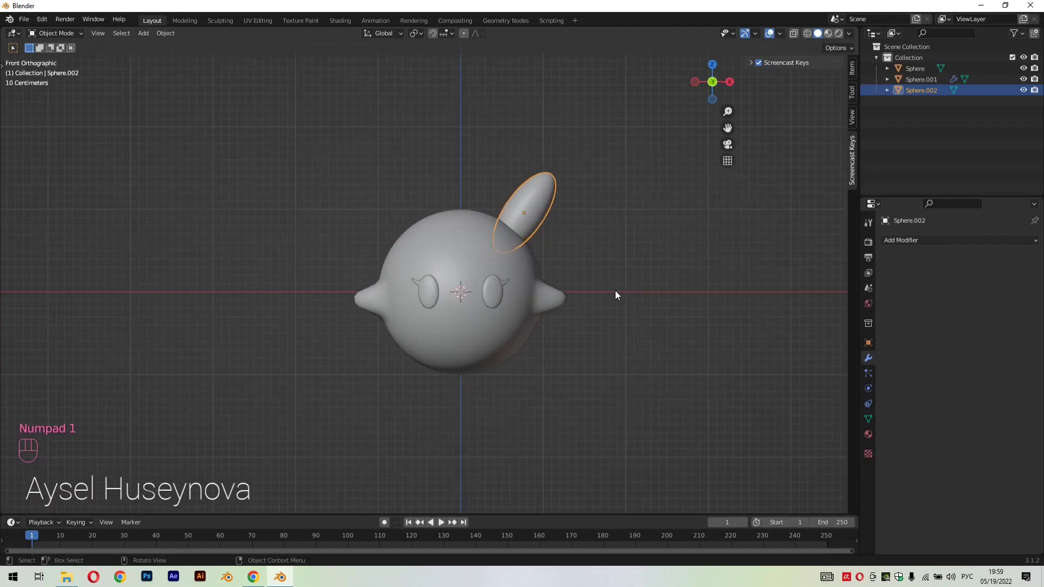
{"action": "key", "text": "g"}
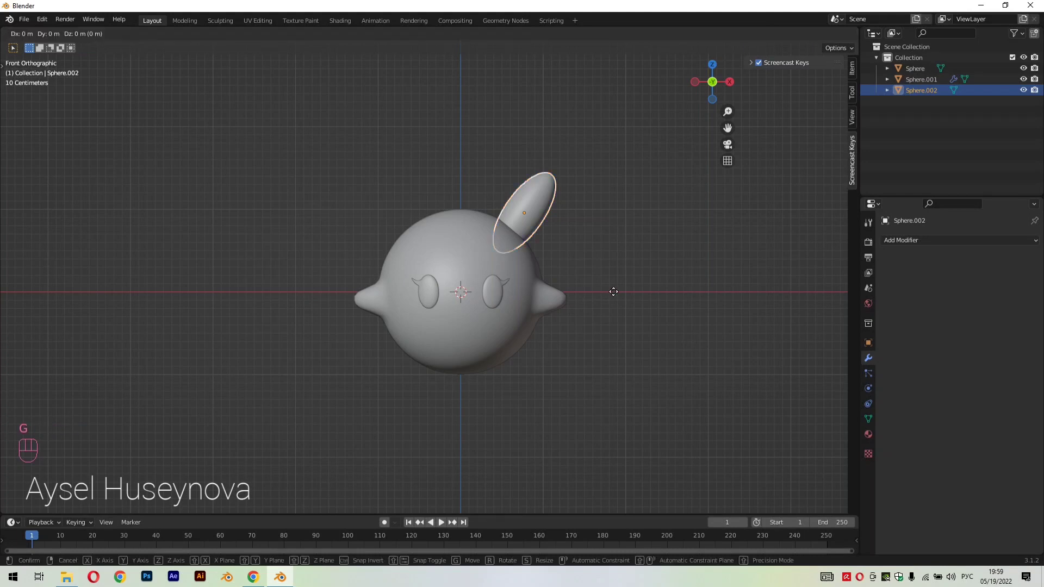
{"action": "key", "text": "x"}
{"action": "left_click", "coordinate": [623, 304]}
{"action": "left_click", "coordinate": [637, 289]}
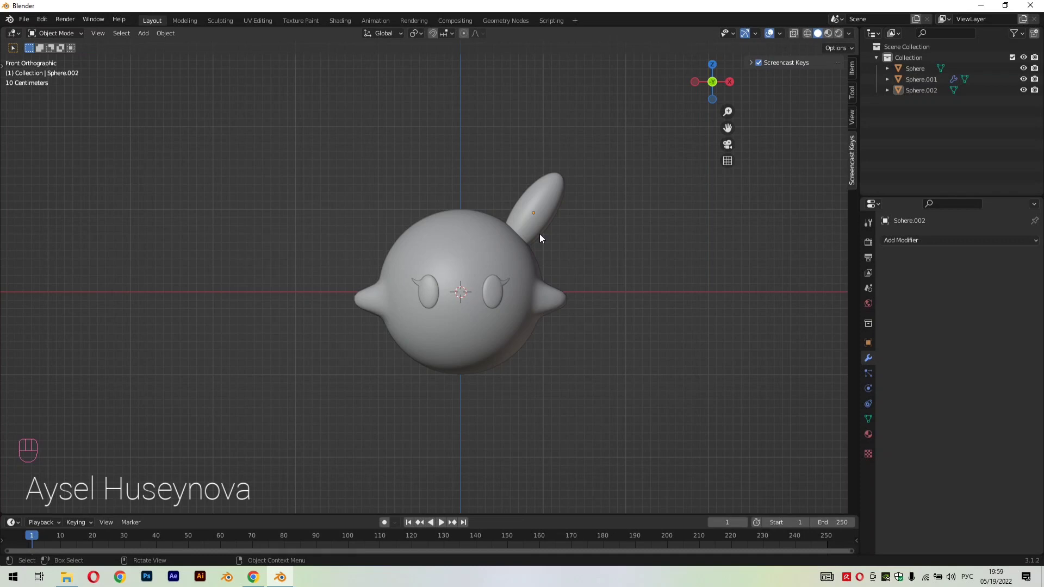
Add a Mirror modifier to the ear on the X axis, using the body Sphere as the mirror object
{"action": "left_click", "coordinate": [552, 195]}
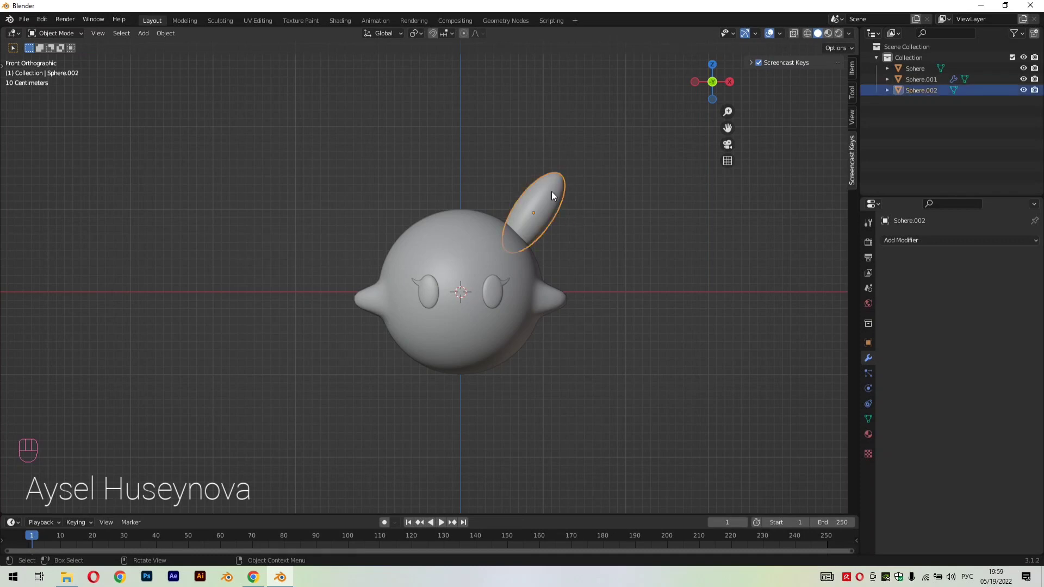
{"action": "left_click", "coordinate": [896, 240]}
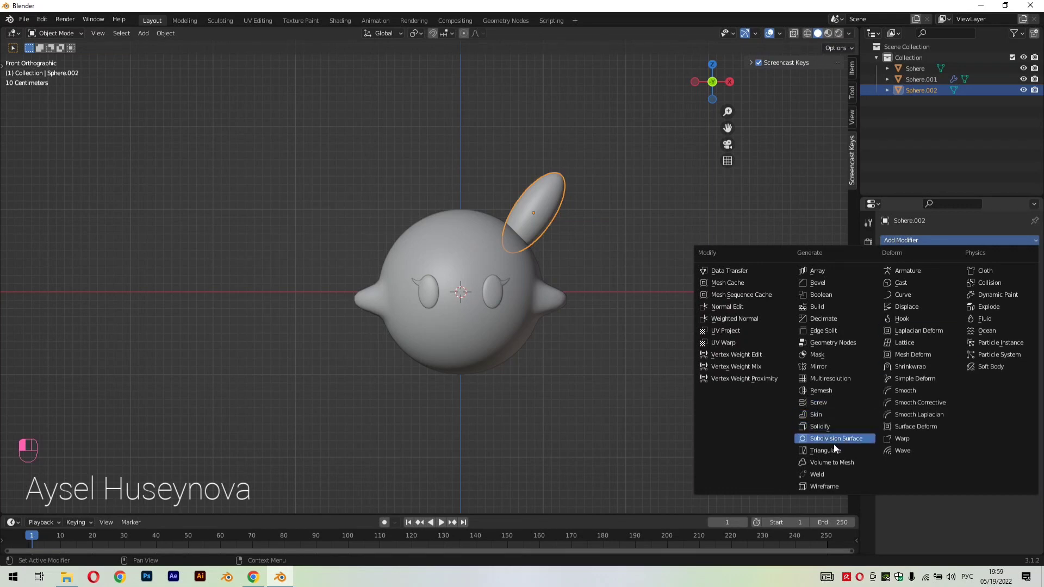
{"action": "left_click", "coordinate": [822, 367]}
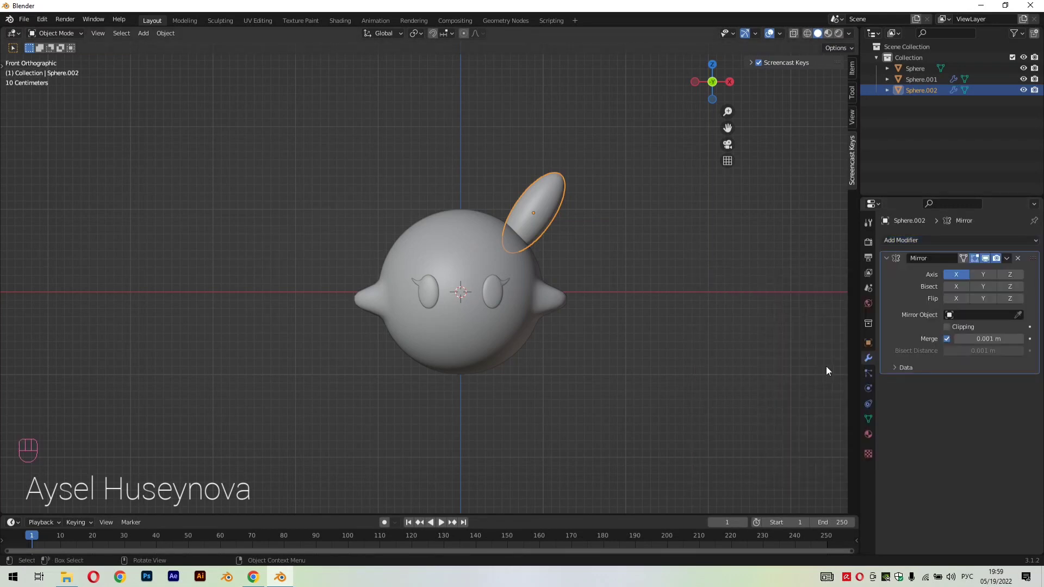
{"action": "left_click", "coordinate": [1018, 315]}
{"action": "left_click", "coordinate": [451, 231]}
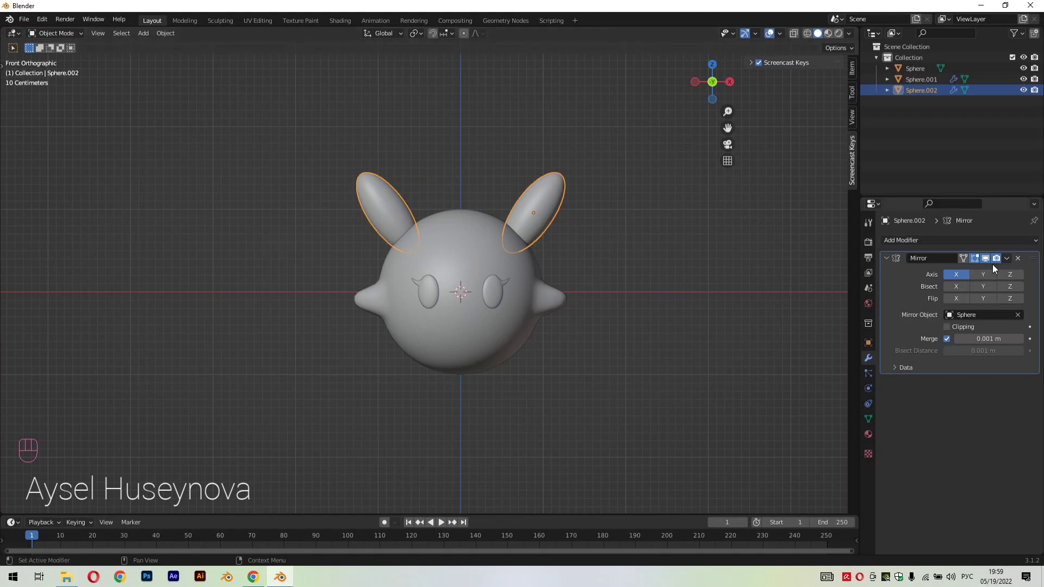
{"action": "left_click", "coordinate": [706, 327]}
Add a cube and raise it about 3.17 m along Z above the character
{"action": "middle_click_drag", "start_coordinate": [642, 236], "coordinate": [547, 348]}
{"action": "scroll", "coordinate": [578, 361], "scroll_direction": "down", "scroll_amount": 3}
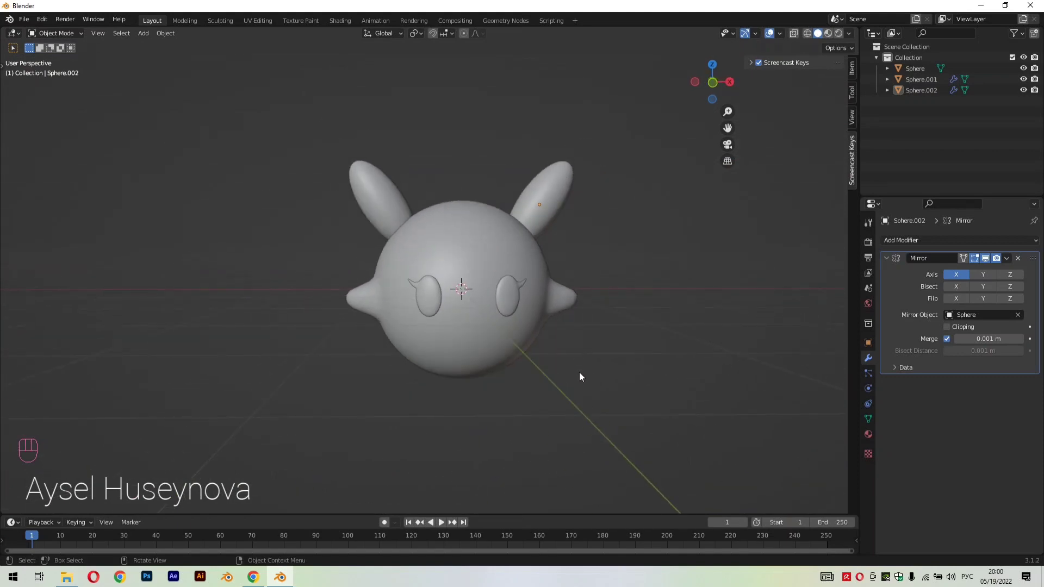
{"action": "key", "text": "shift+a"}
{"action": "mouse_move", "coordinate": [576, 367]}
{"action": "mouse_move", "coordinate": [560, 348]}
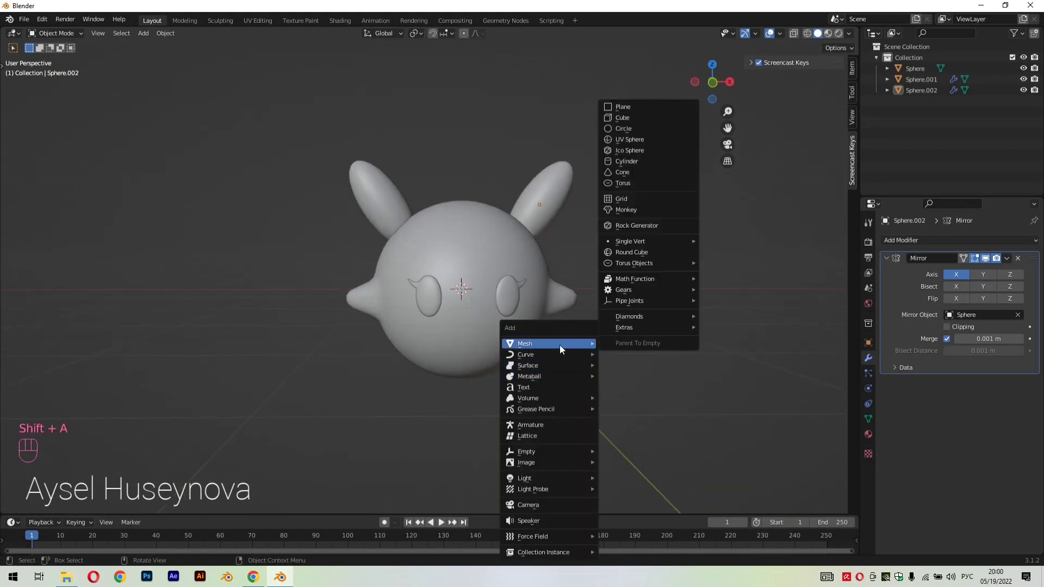
{"action": "left_click", "coordinate": [624, 118]}
{"action": "scroll", "coordinate": [656, 298], "scroll_direction": "down", "scroll_amount": 5}
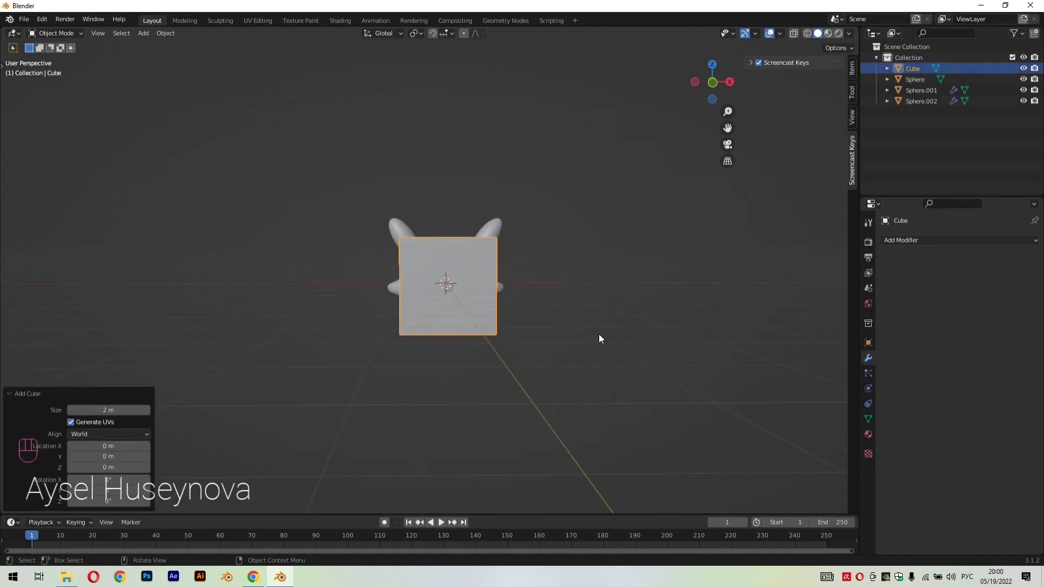
{"action": "key", "text": "g"}
{"action": "key", "text": "z"}
{"action": "left_click", "coordinate": [572, 195]}
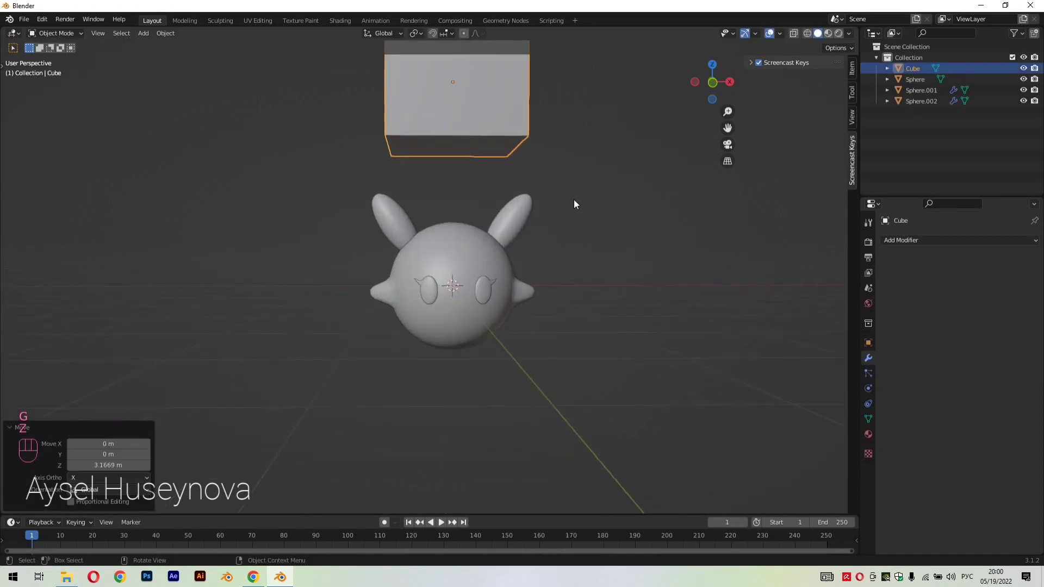
Give the cube a Subdivision Surface modifier with 3 viewport levels and scale the cube down to about two thirds
{"action": "left_click_drag", "start_coordinate": [719, 128], "coordinate": [743, 301]}
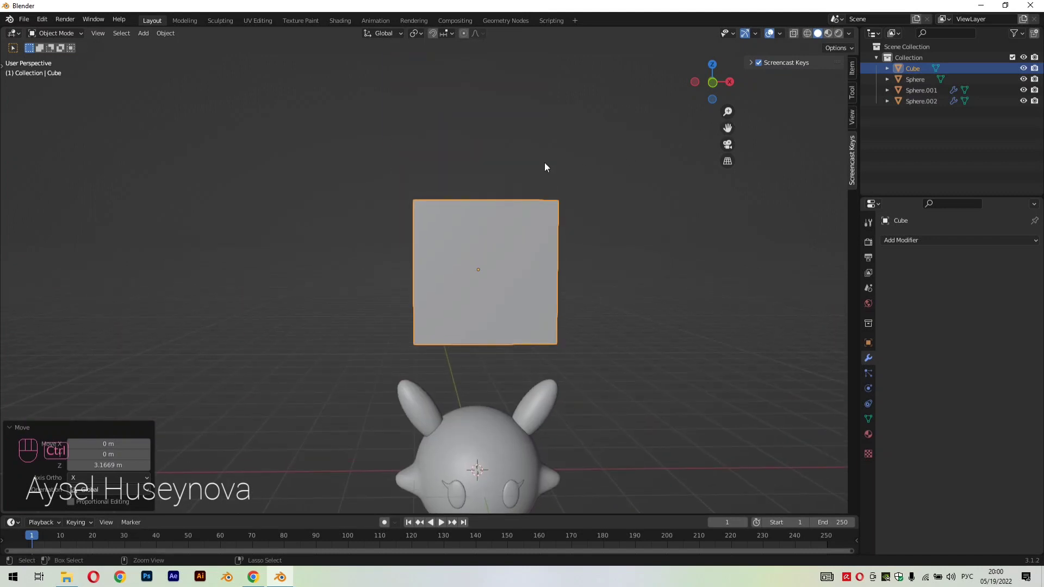
{"action": "key", "text": "ctrl+2"}
{"action": "left_click", "coordinate": [150, 490]}
{"action": "scroll", "coordinate": [552, 190], "scroll_direction": "up", "scroll_amount": 3}
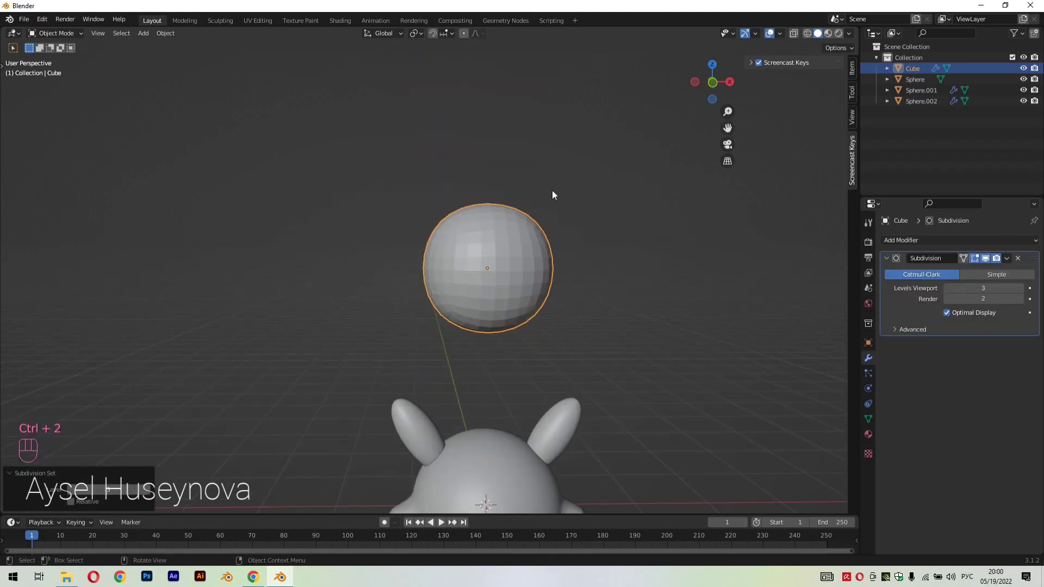
{"action": "scroll", "coordinate": [641, 334], "scroll_direction": "down", "scroll_amount": 5}
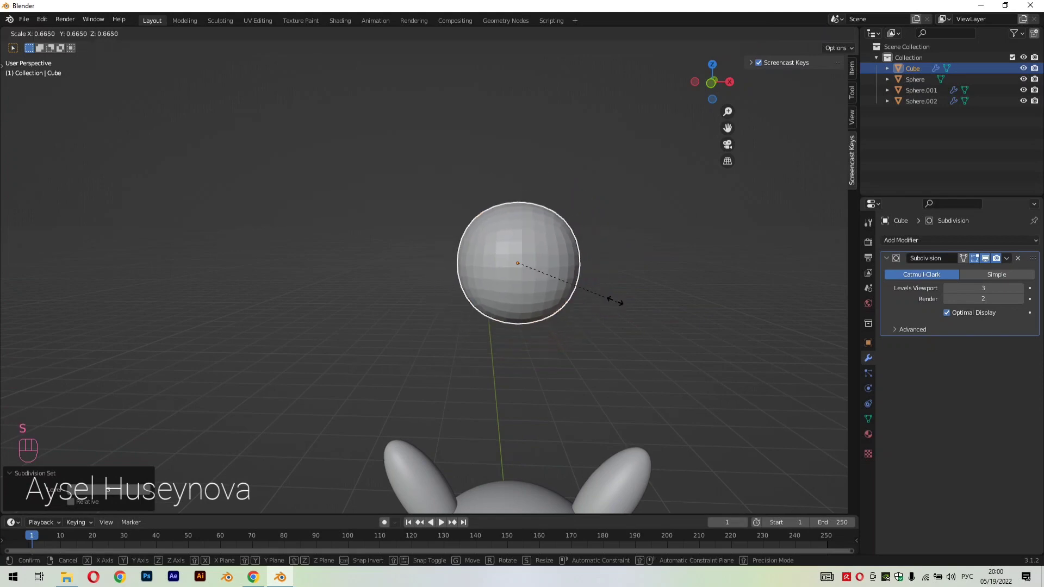
{"action": "key", "text": "Tab"}
{"action": "key", "text": "s"}
{"action": "middle_click_drag", "start_coordinate": [669, 290], "coordinate": [651, 310]}
Cut a horizontal edge loop around the cube and slide it close to the upper face with a factor of about 0.829
{"action": "key", "text": "ctrl+r"}
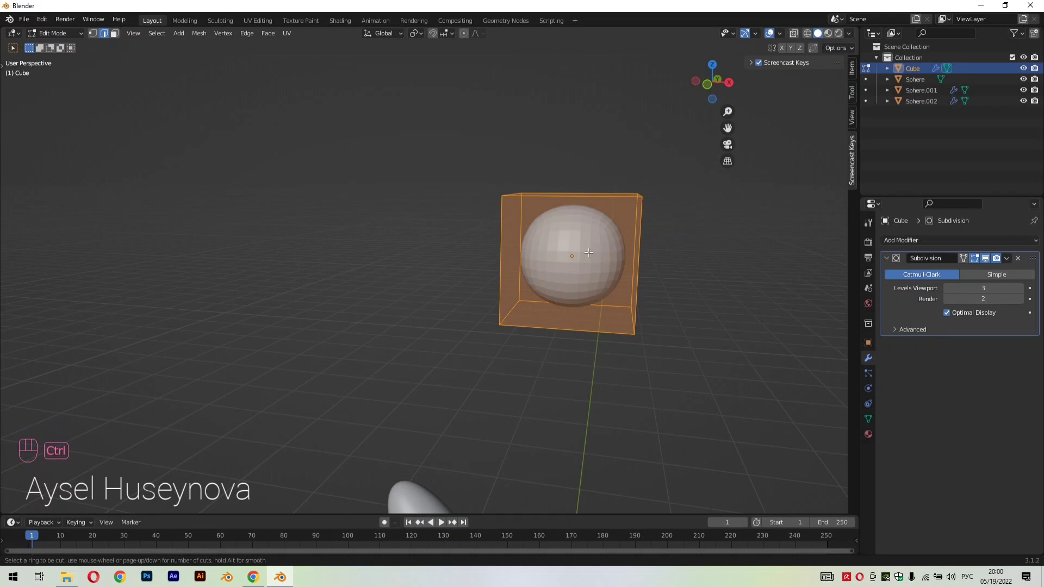
{"action": "left_click", "coordinate": [635, 265]}
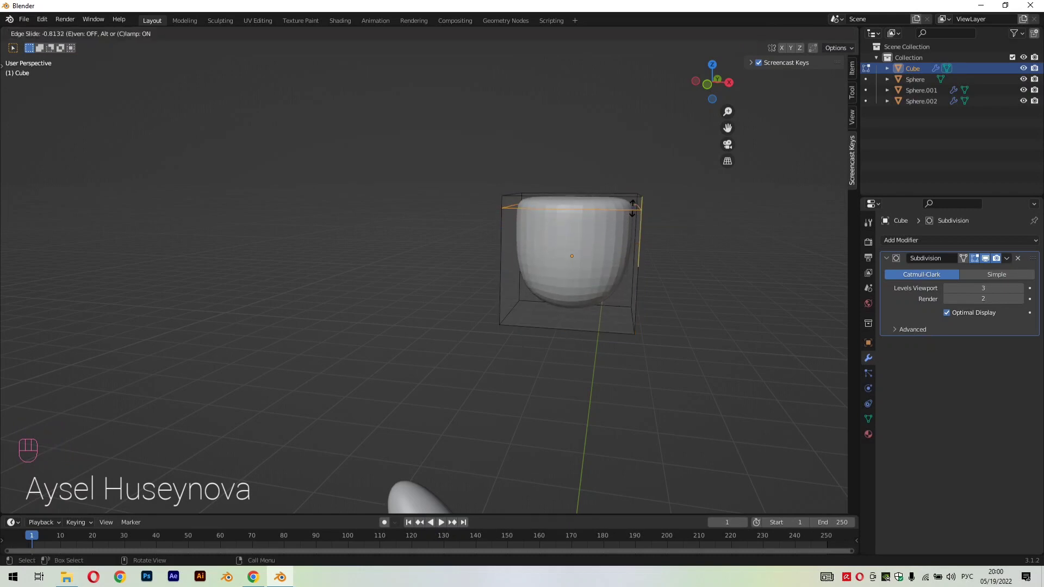
{"action": "left_click", "coordinate": [633, 207]}
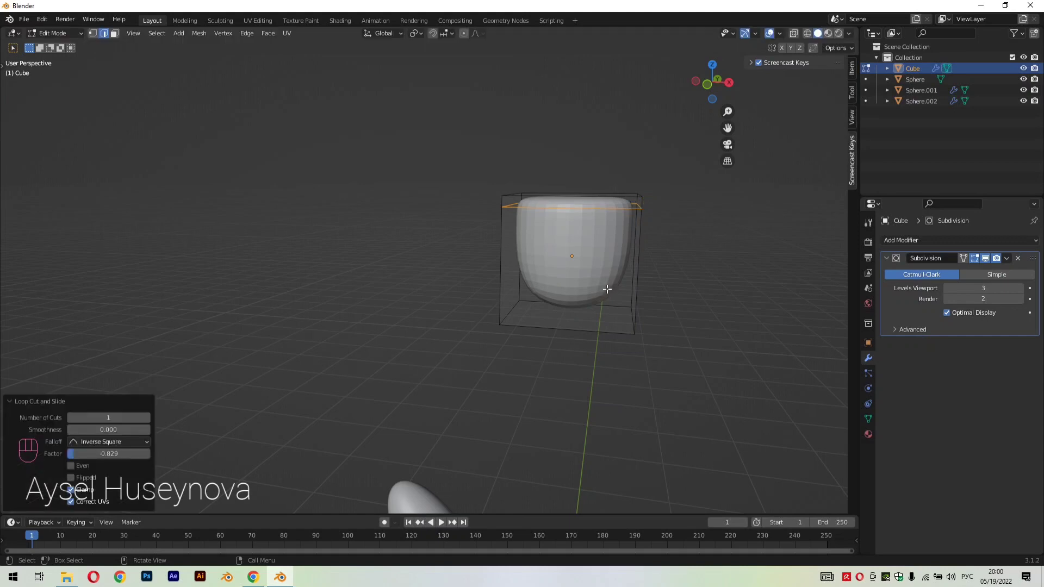
{"action": "left_click", "coordinate": [549, 327], "text": "shift"}
{"action": "left_click", "coordinate": [634, 327], "text": "shift"}
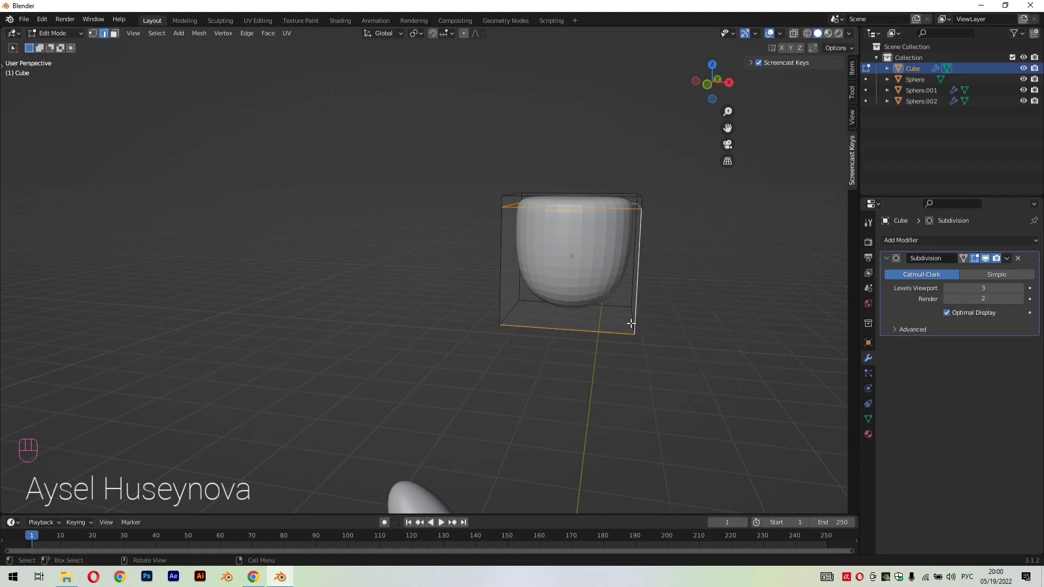
{"action": "left_click", "coordinate": [628, 324]}
{"action": "left_click", "coordinate": [616, 331]}
{"action": "middle_click_drag", "start_coordinate": [698, 349], "coordinate": [614, 370]}
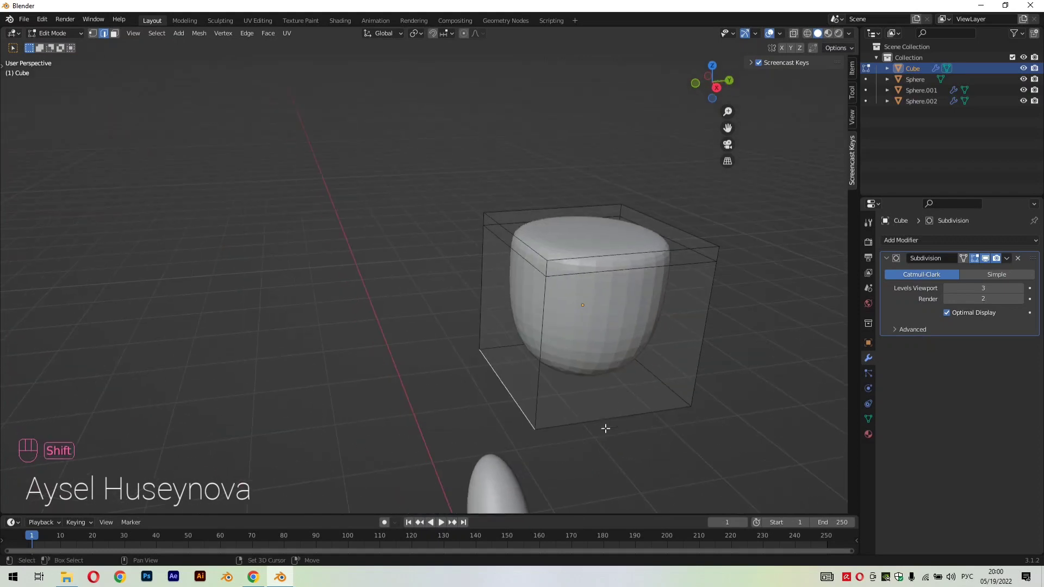
{"action": "left_click", "coordinate": [667, 386], "text": "shift"}
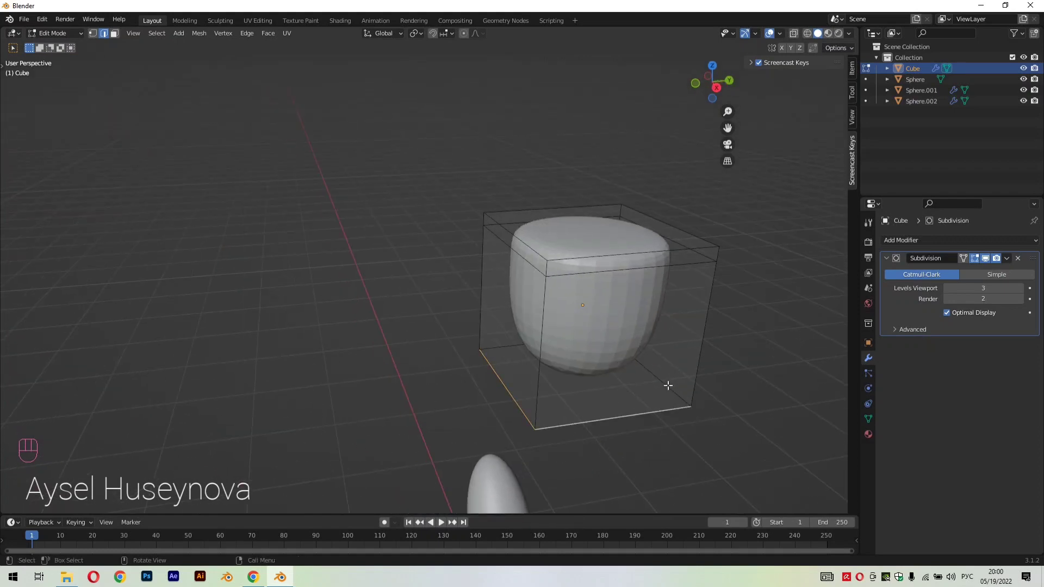
{"action": "middle_click_drag", "start_coordinate": [693, 421], "coordinate": [792, 414]}
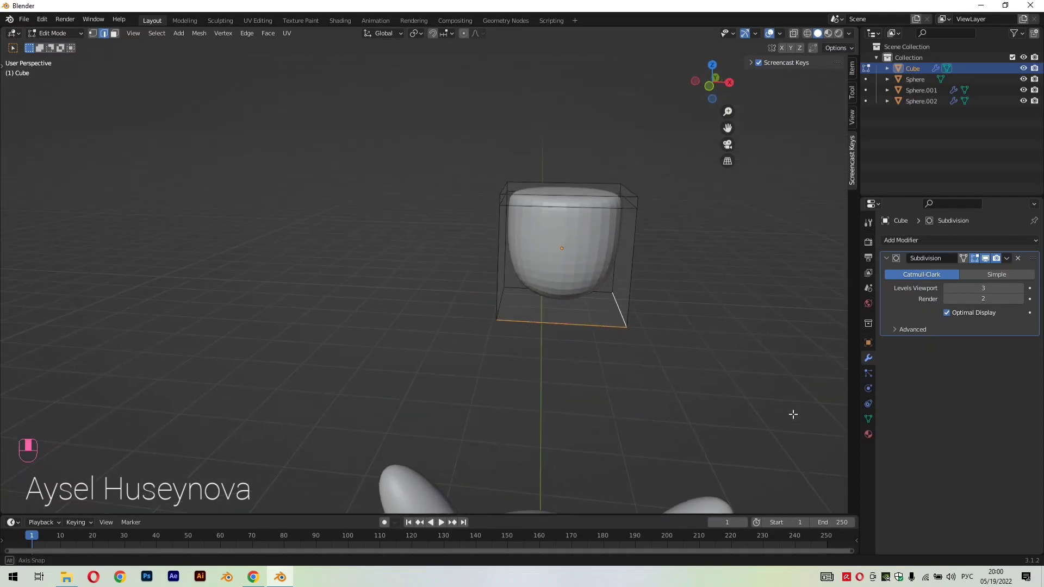
{"action": "left_click", "coordinate": [522, 306], "text": "ctrl+shift"}
Select all edges of the cube's underside and raise them about 0.356 m along Z in front view to flatten the shape
{"action": "left_click", "coordinate": [538, 331]}
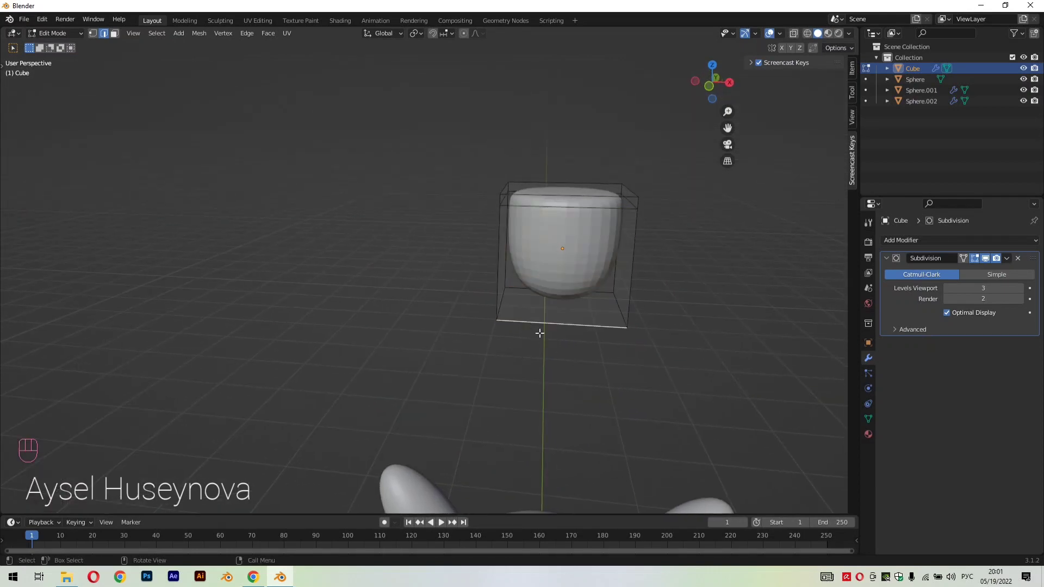
{"action": "middle_click_drag", "start_coordinate": [549, 343], "coordinate": [649, 348]}
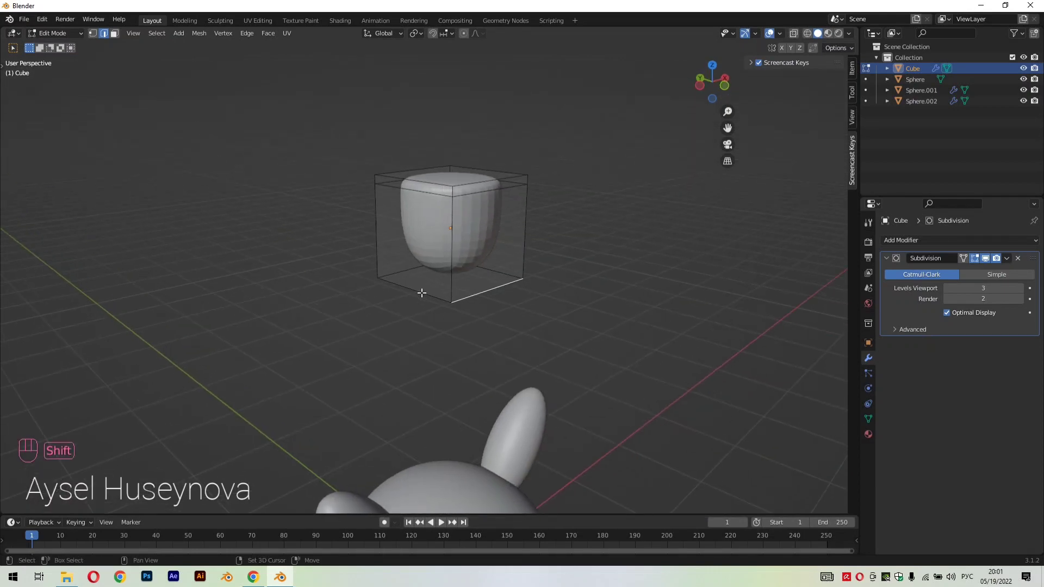
{"action": "left_click", "coordinate": [422, 293], "text": "shift"}
{"action": "left_click", "coordinate": [471, 291]}
{"action": "left_click", "coordinate": [407, 286], "text": "shift"}
{"action": "middle_click_drag", "start_coordinate": [524, 301], "coordinate": [680, 308]}
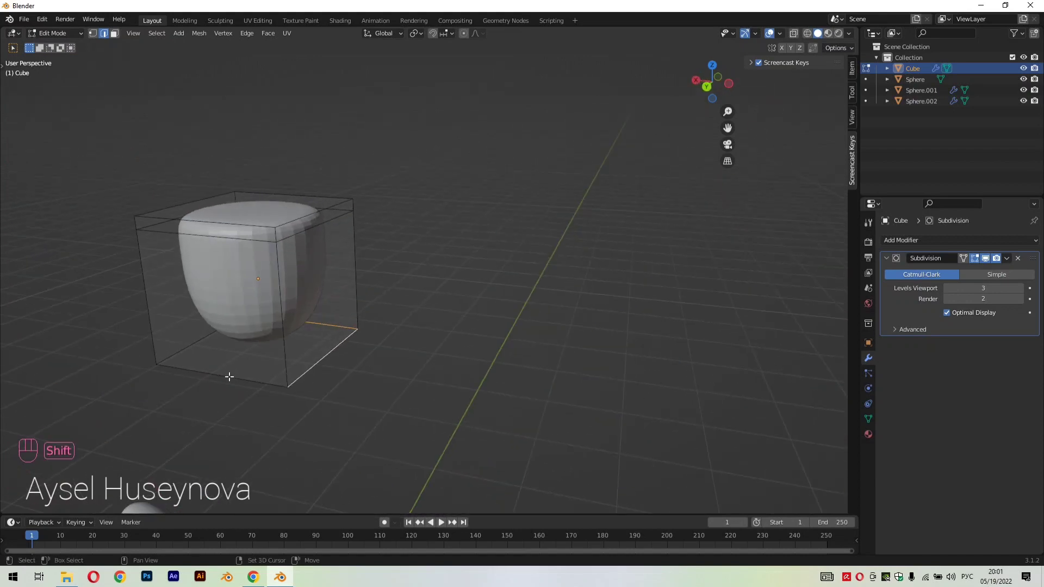
{"action": "left_click", "coordinate": [229, 376], "text": "shift"}
{"action": "middle_click_drag", "start_coordinate": [397, 380], "coordinate": [696, 379]}
{"action": "left_click", "coordinate": [547, 368], "text": "shift"}
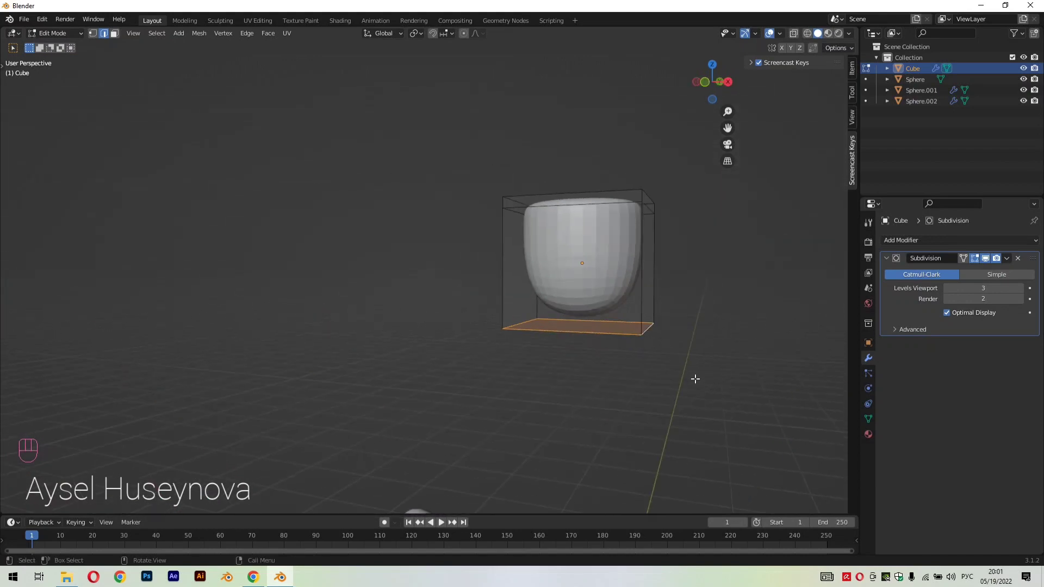
{"action": "key", "text": "KP_1"}
{"action": "key", "text": "g"}
{"action": "key", "text": "z"}
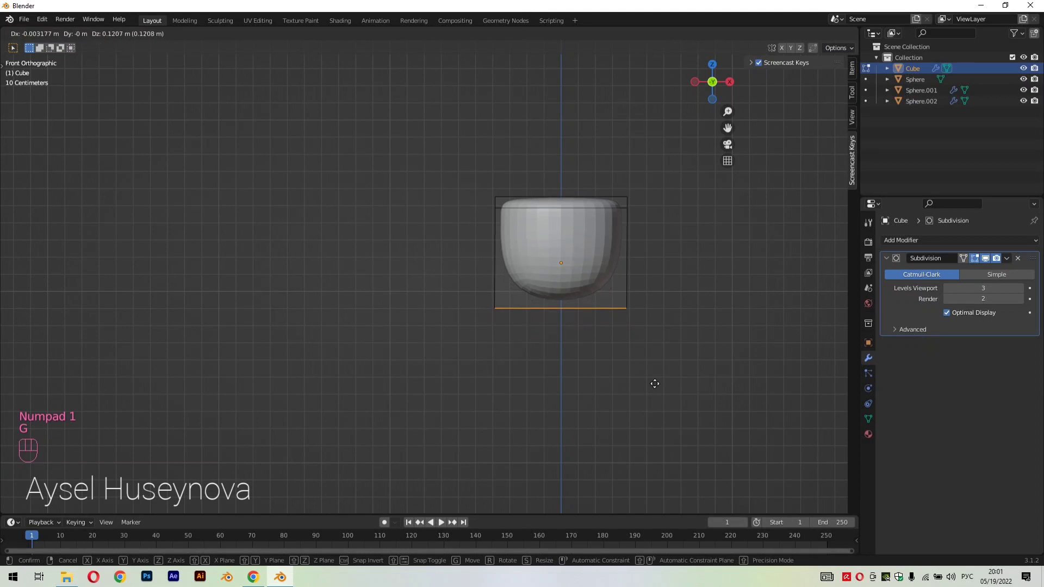
{"action": "left_click", "coordinate": [649, 344]}
Select the cube's upper face together with the loop beneath it and scale them up to about 1.336
{"action": "middle_click_drag", "start_coordinate": [648, 343], "coordinate": [641, 378]}
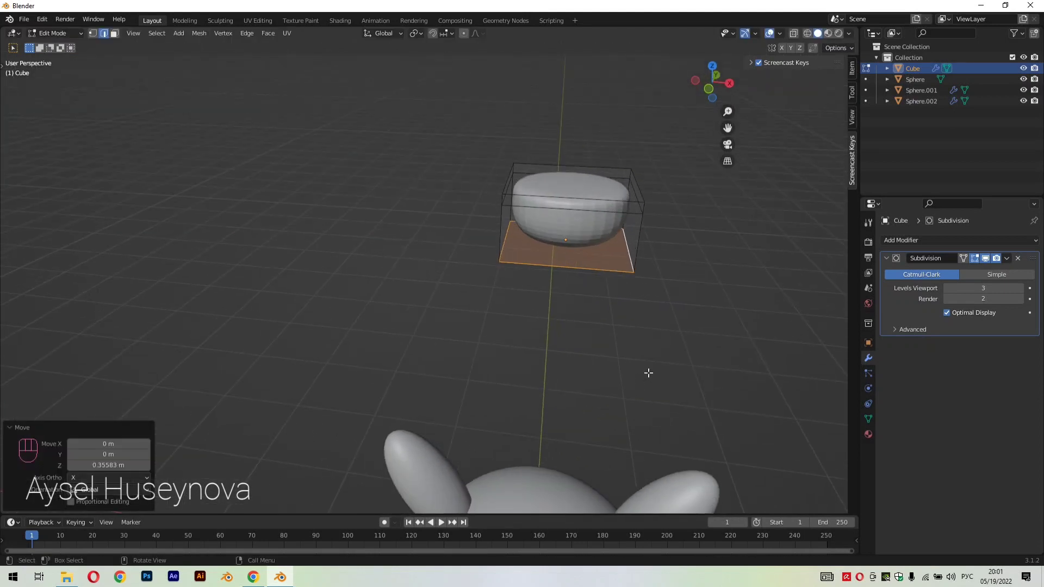
{"action": "left_click_drag", "start_coordinate": [475, 142], "coordinate": [669, 226]}
{"action": "middle_click_drag", "start_coordinate": [668, 226], "coordinate": [715, 263]}
{"action": "key", "text": "s"}
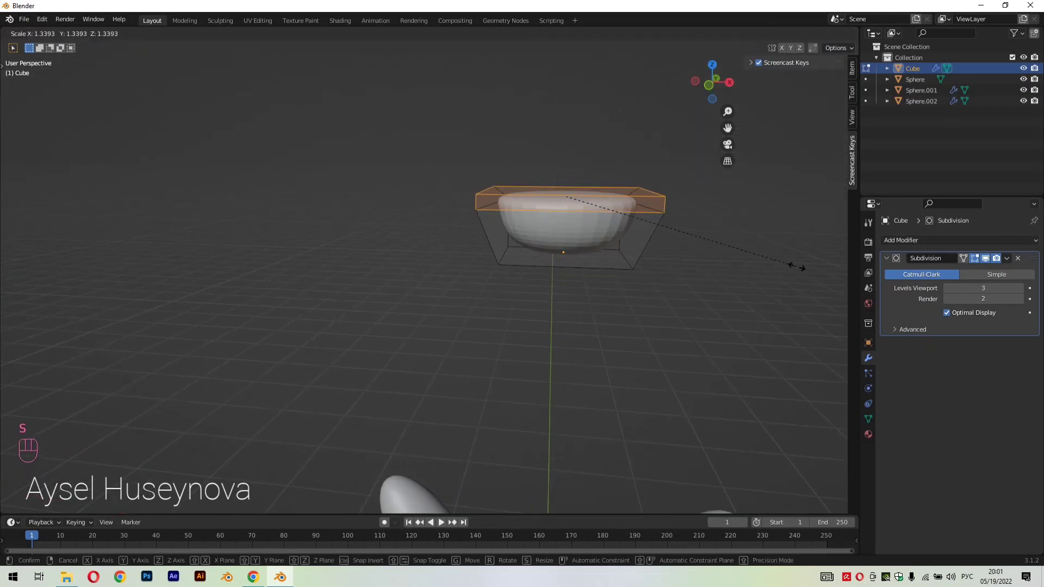
{"action": "left_click", "coordinate": [794, 266]}
{"action": "key", "text": "KP_1"}
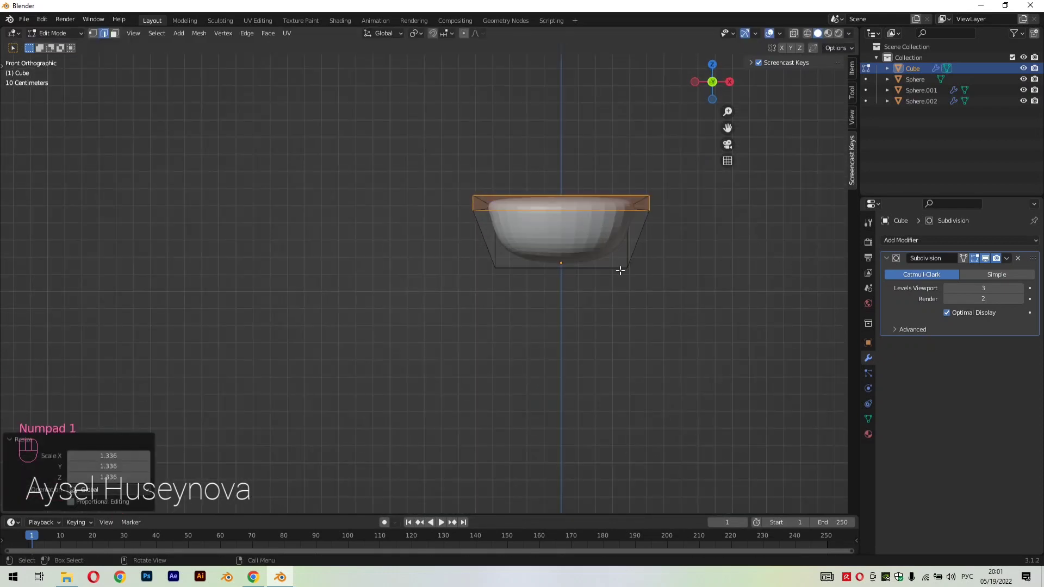
Scale the whole bowl-shaped cube object to about 0.656 and apply smooth shading to it
{"action": "key", "text": "Tab"}
{"action": "key", "text": "s"}
{"action": "left_click", "coordinate": [686, 327]}
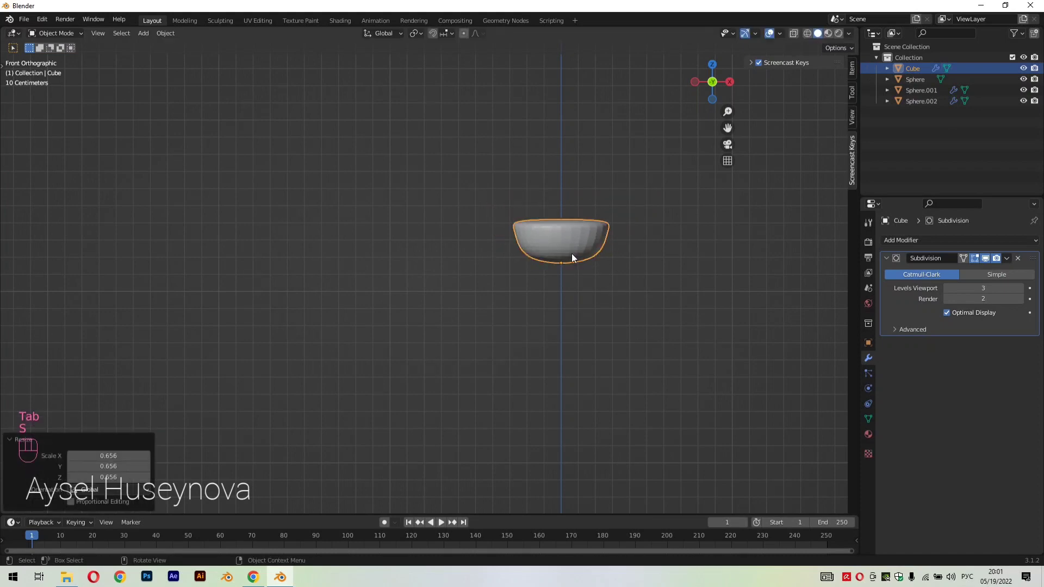
{"action": "right_click", "coordinate": [571, 252]}
{"action": "left_click", "coordinate": [572, 253]}
{"action": "left_click", "coordinate": [670, 316]}
{"action": "middle_click_drag", "start_coordinate": [671, 319], "coordinate": [496, 357]}
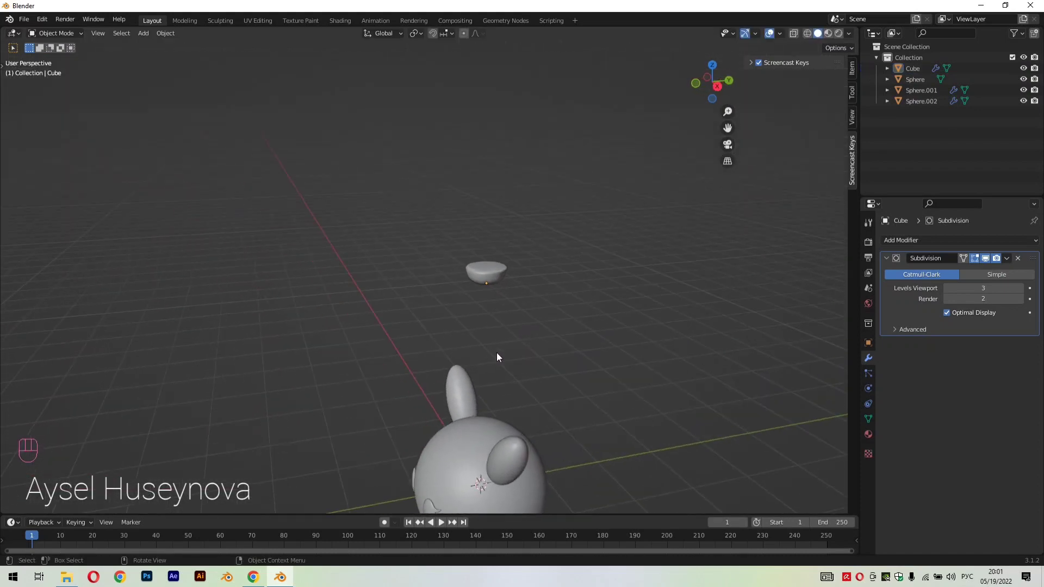
Lower the bowl-shaped piece about 2.79 m along Z to the height of the character's head
{"action": "left_click", "coordinate": [494, 278]}
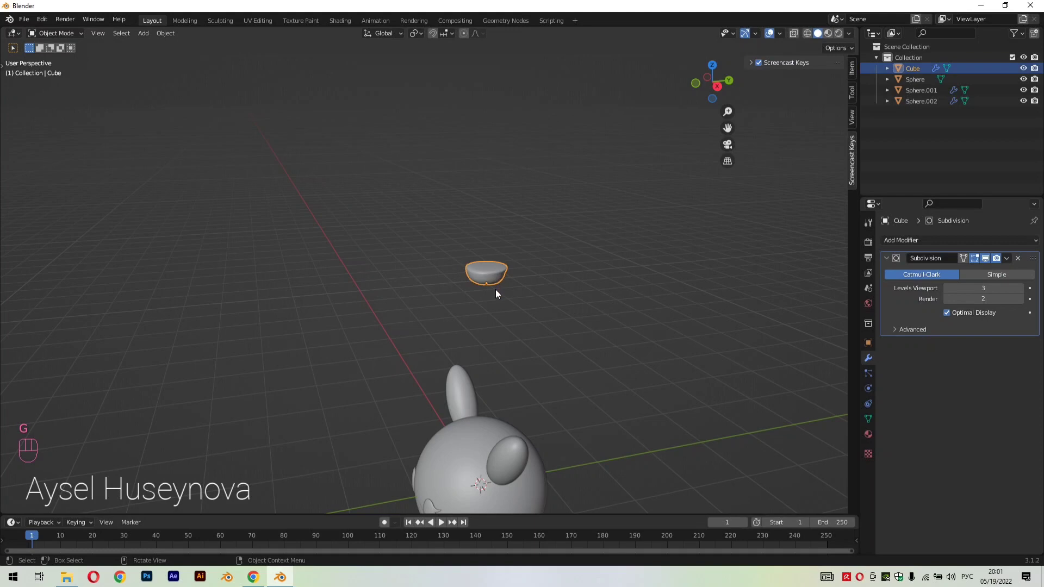
{"action": "key", "text": "g"}
{"action": "key", "text": "z"}
{"action": "left_click", "coordinate": [477, 465]}
{"action": "middle_click_drag", "start_coordinate": [512, 449], "coordinate": [633, 405]}
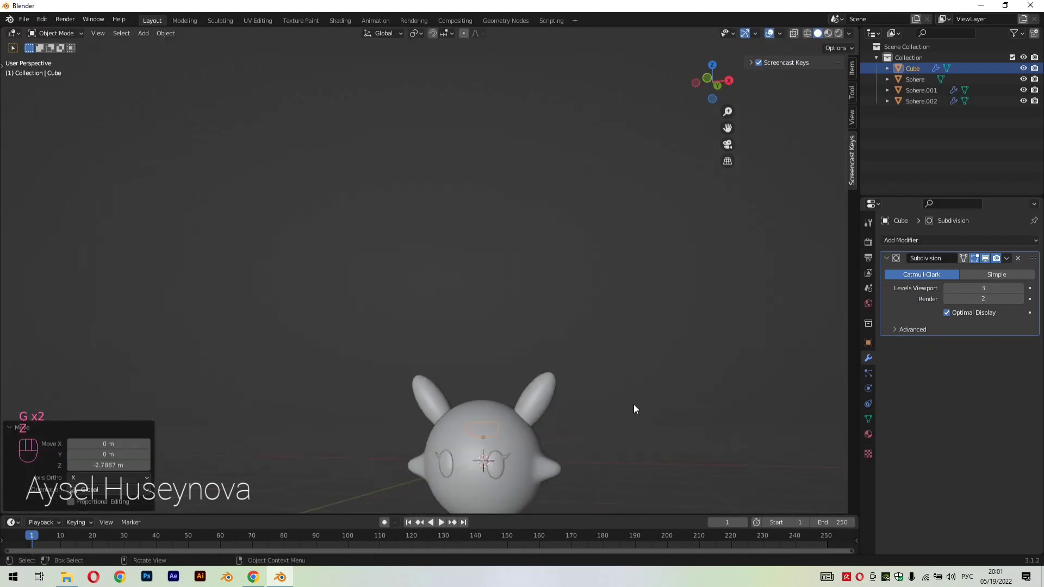
Move the bowl-shaped piece about -2.365 m along Y so it sits in front of the face
{"action": "scroll", "coordinate": [625, 413], "scroll_direction": "down", "scroll_amount": 1}
{"action": "key", "text": "g"}
{"action": "key", "text": "y"}
{"action": "left_click", "coordinate": [567, 475]}
{"action": "key", "text": "KP_1"}
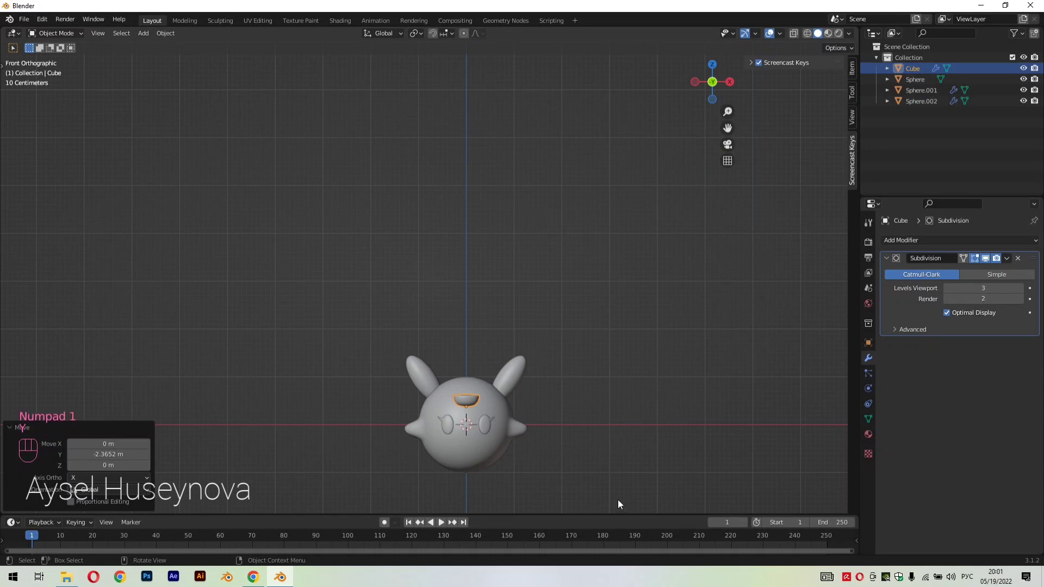
In front view, move the piece down about 0.843 m along Z below the eyes and scale it to about 0.463 as a mouth
{"action": "scroll", "coordinate": [564, 412], "scroll_direction": "up", "scroll_amount": 3}
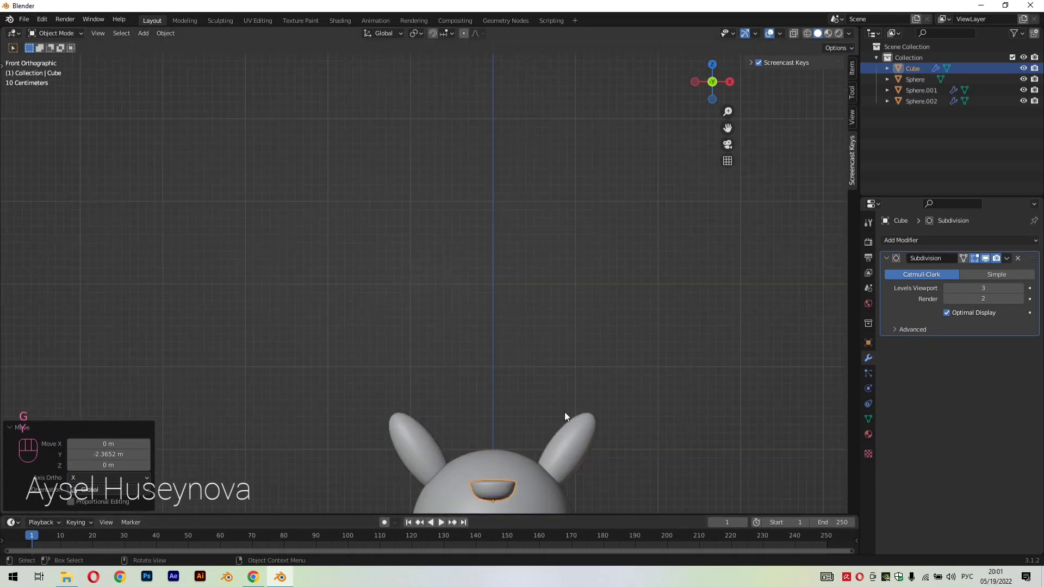
{"action": "left_click_drag", "start_coordinate": [721, 130], "coordinate": [713, 151]}
{"action": "key", "text": "g"}
{"action": "key", "text": "z"}
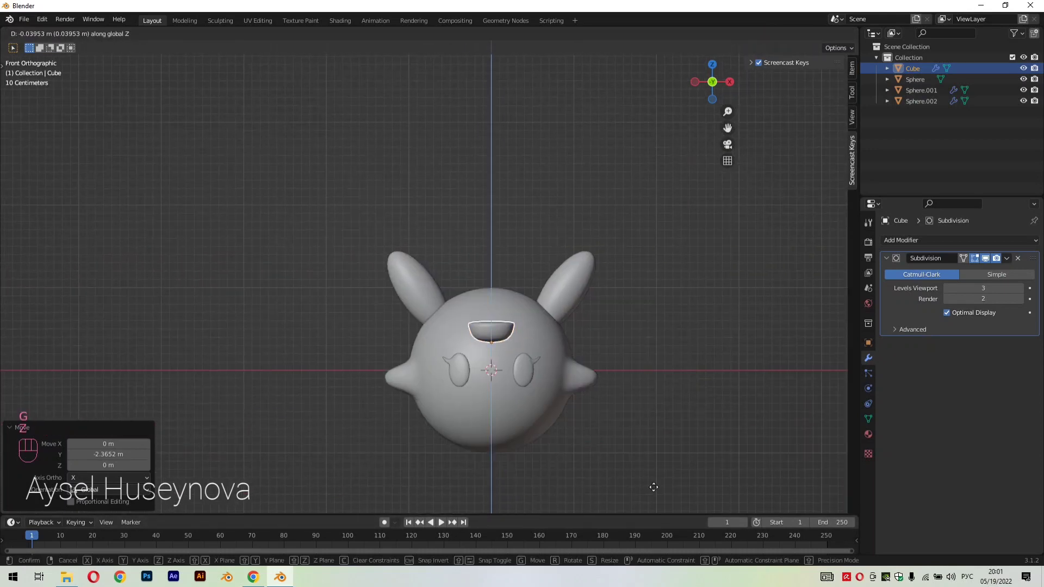
{"action": "left_click", "coordinate": [651, 227]}
{"action": "key", "text": "s"}
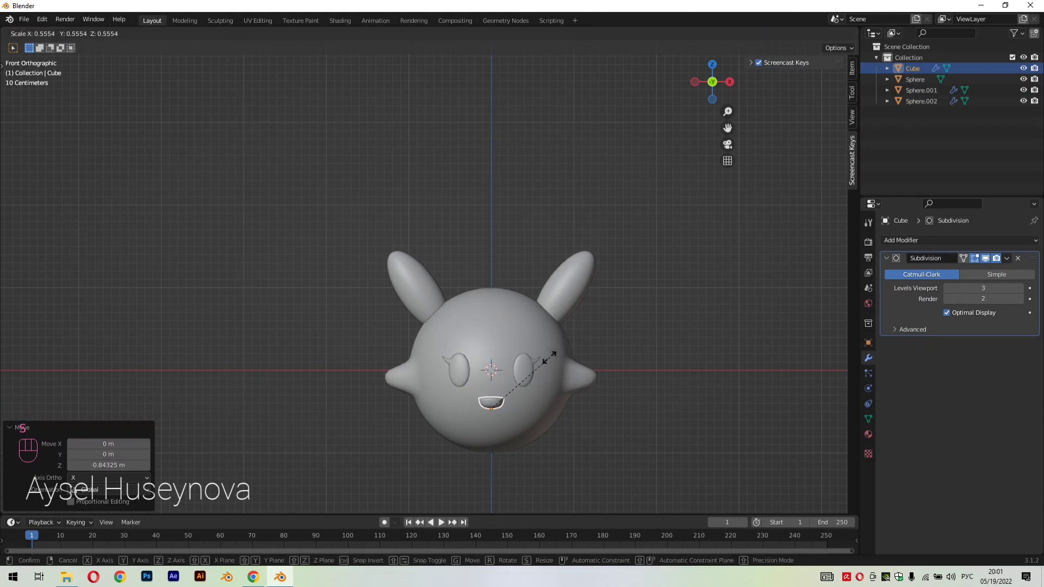
{"action": "left_click", "coordinate": [537, 362]}
Move the mouth piece about 1.4445 m along Y back against the surface of the face
{"action": "middle_click_drag", "start_coordinate": [537, 362], "coordinate": [673, 385]}
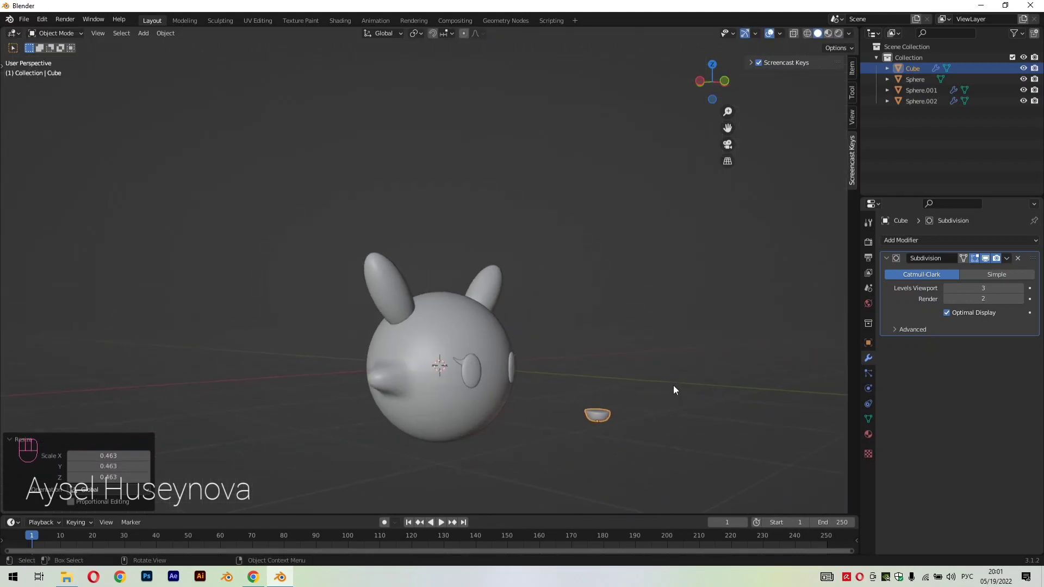
{"action": "key", "text": "g"}
{"action": "key", "text": "y"}
{"action": "left_click", "coordinate": [564, 363]}
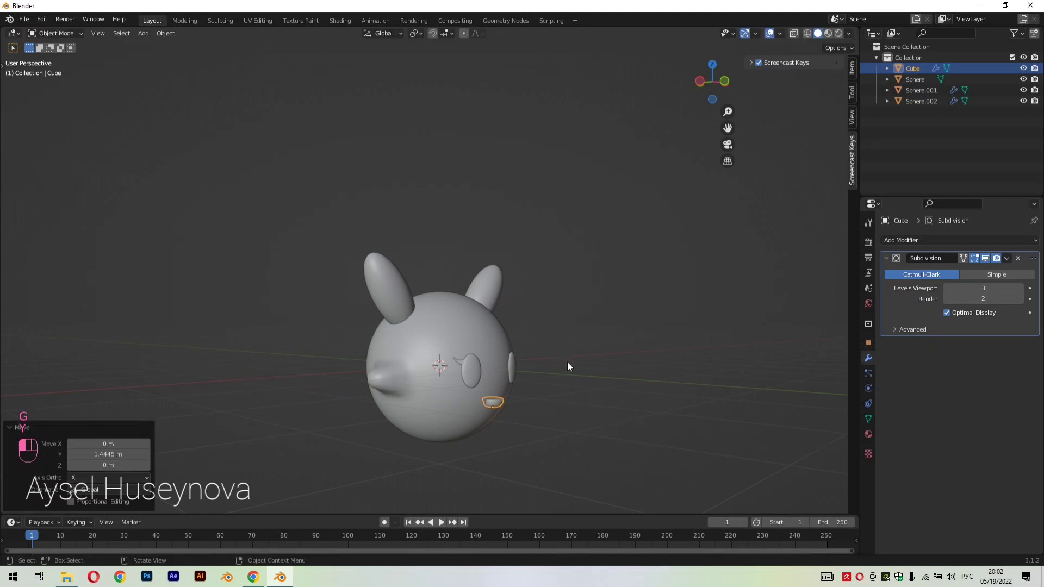
{"action": "middle_click_drag", "start_coordinate": [566, 365], "coordinate": [524, 394]}
Raise the mouth about 0.143 m along Z between the eyes and check its placement from several angles
{"action": "scroll", "coordinate": [526, 403], "scroll_direction": "up", "scroll_amount": 1}
{"action": "key", "text": "g"}
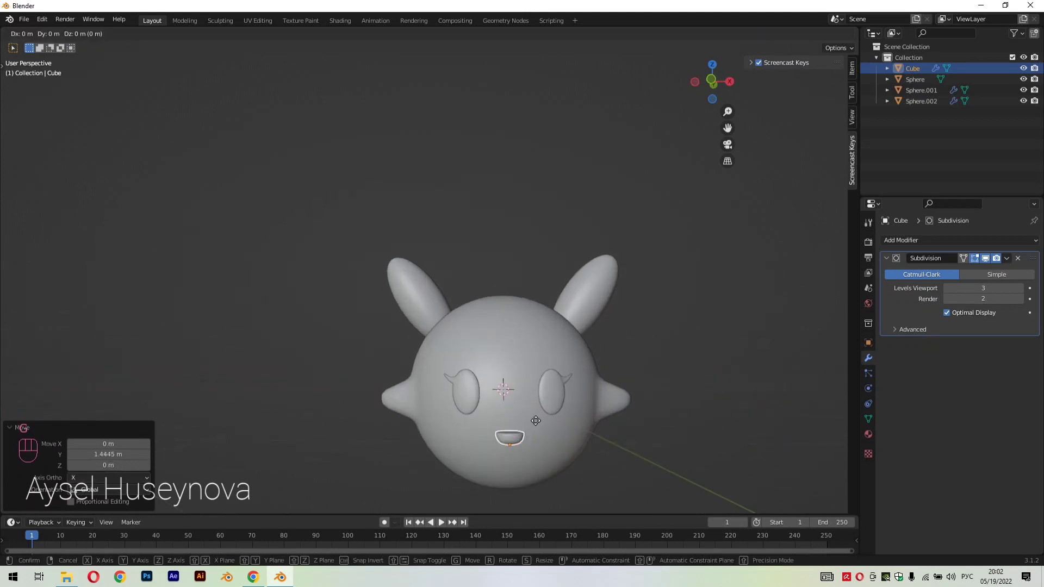
{"action": "key", "text": "z"}
{"action": "left_click", "coordinate": [534, 403]}
{"action": "middle_click_drag", "start_coordinate": [534, 403], "coordinate": [619, 488]}
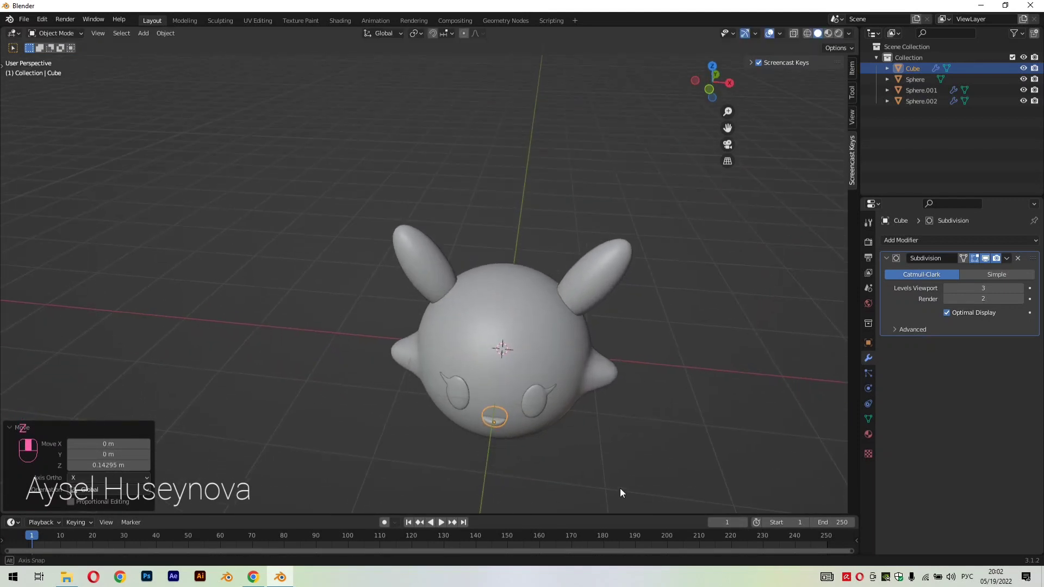
{"action": "left_click", "coordinate": [620, 488]}
{"action": "middle_click_drag", "start_coordinate": [630, 449], "coordinate": [673, 390]}
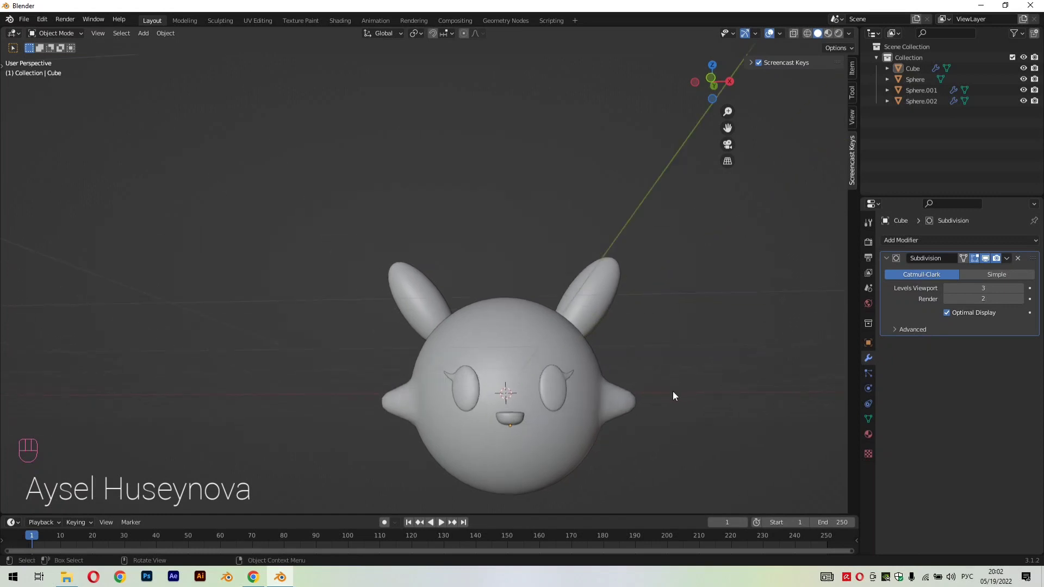
Scale the mouth down to about 0.808, check it in front view and clear the selection
{"action": "left_click", "coordinate": [513, 419]}
{"action": "key", "text": "s"}
{"action": "left_click", "coordinate": [622, 461]}
{"action": "key", "text": "KP_1"}
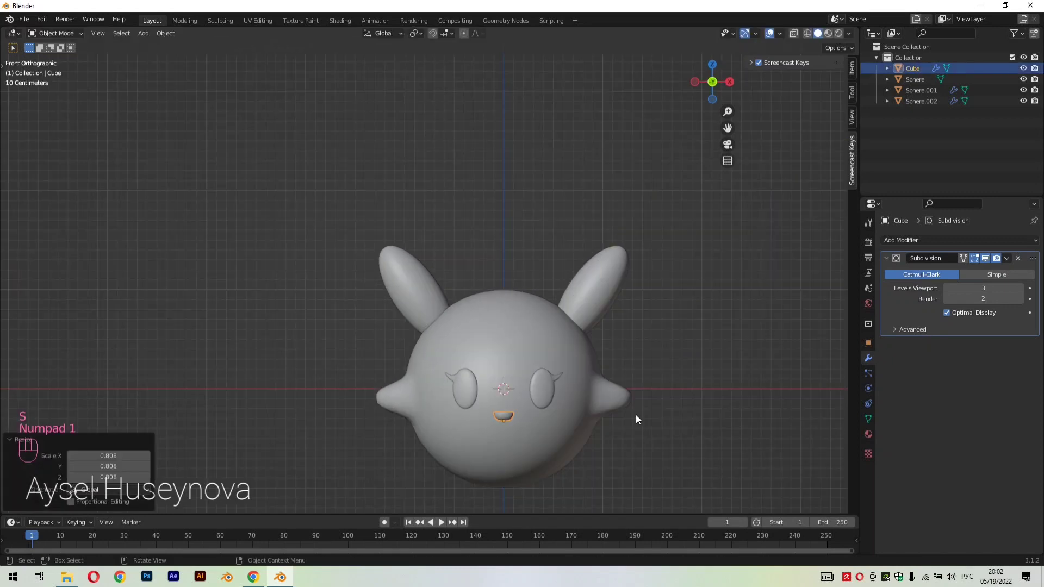
{"action": "left_click", "coordinate": [604, 296]}
{"action": "left_click", "coordinate": [712, 296]}
{"action": "scroll", "coordinate": [634, 357], "scroll_direction": "down", "scroll_amount": 2}
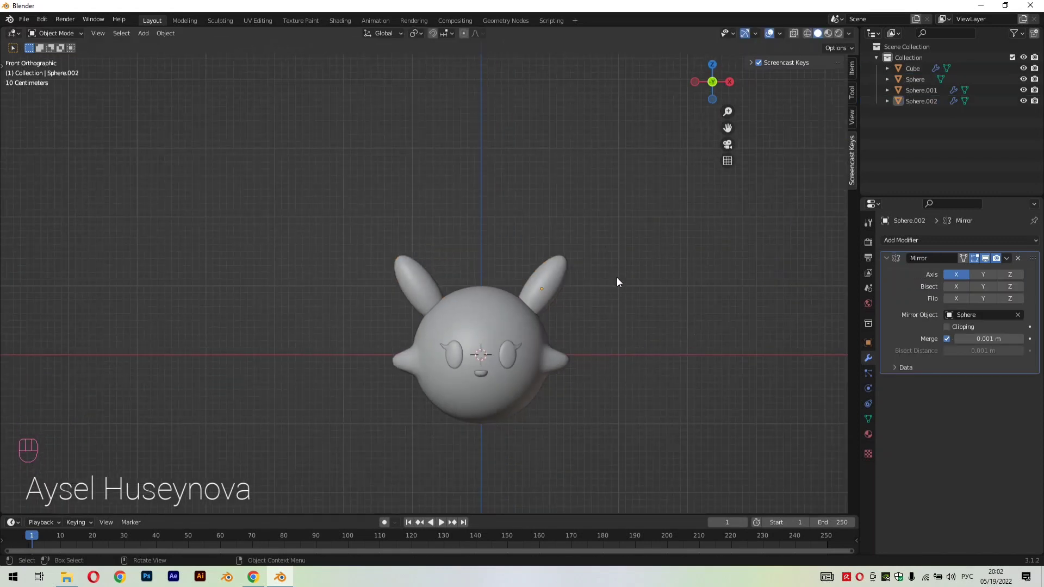
Add a mesh circle with 10 vertices at the origin
{"action": "key", "text": "shift+a"}
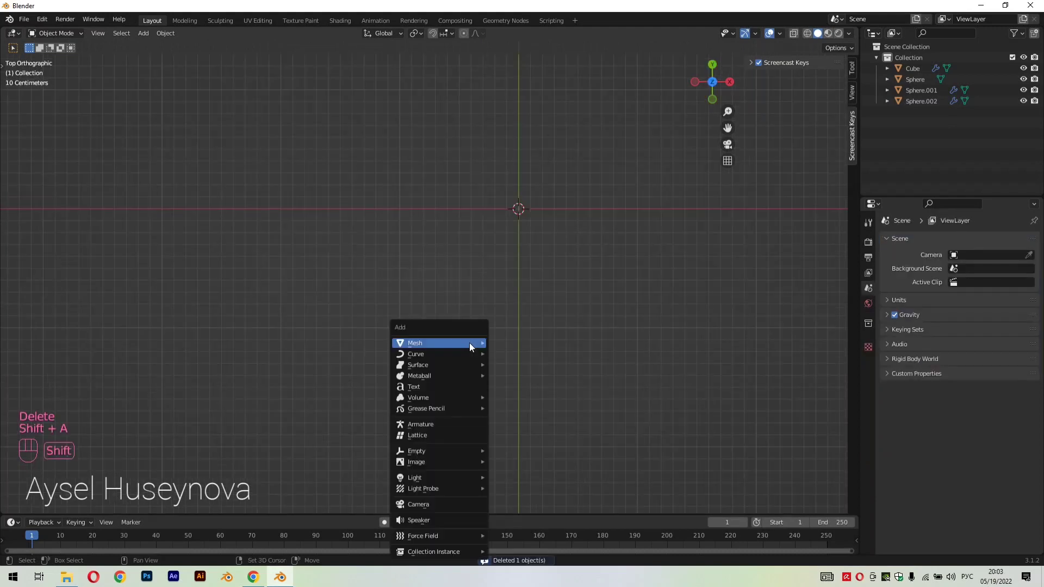
{"action": "mouse_move", "coordinate": [469, 342]}
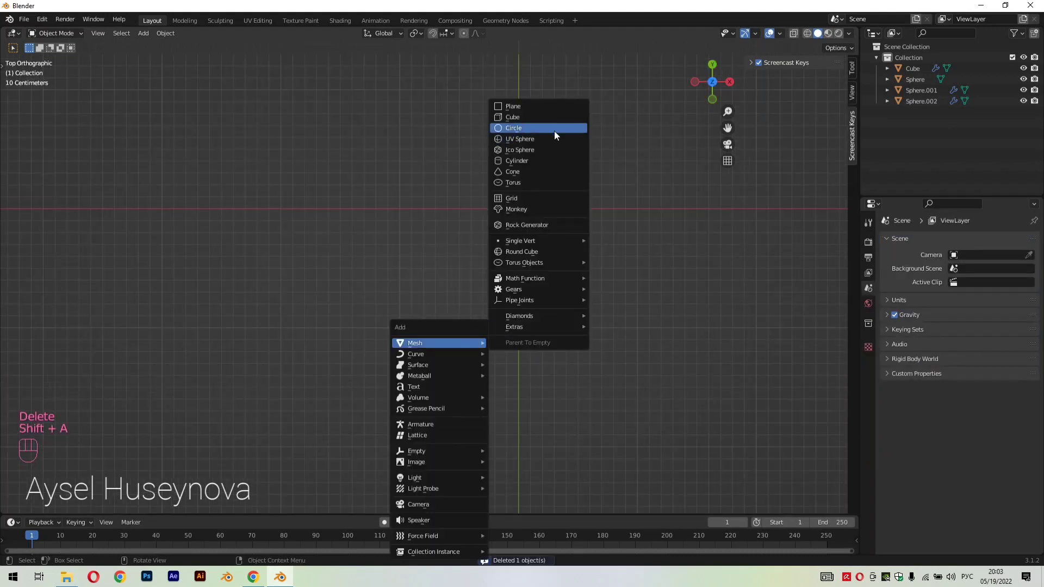
{"action": "left_click", "coordinate": [553, 130]}
{"action": "type", "text": "10"}
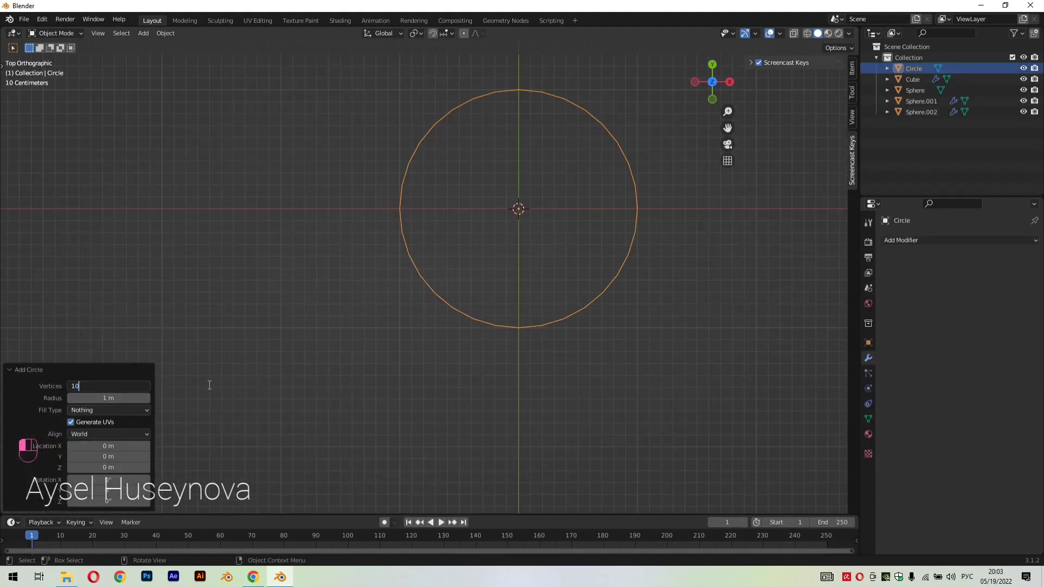
{"action": "key", "text": "Return"}
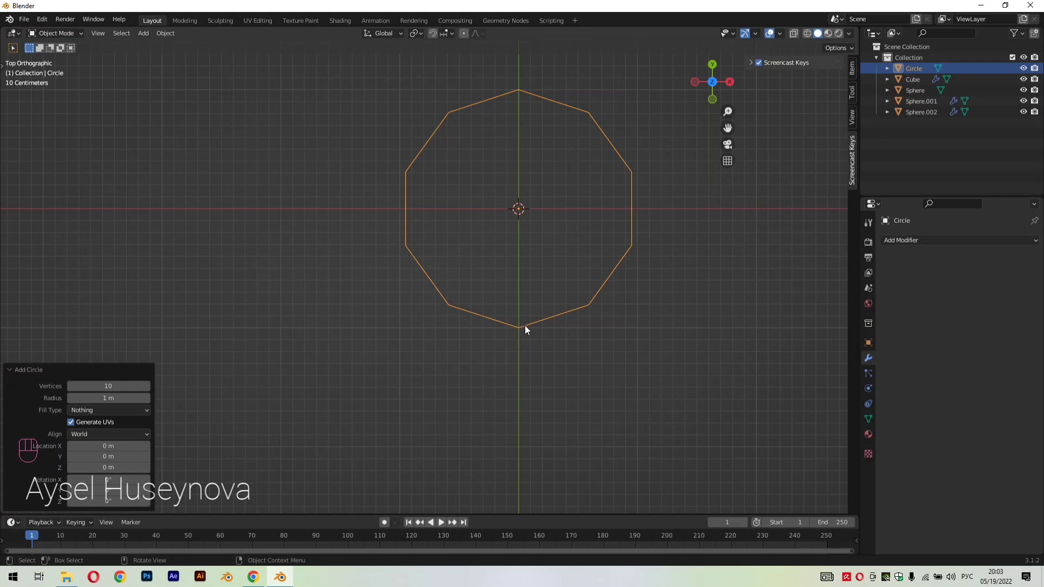
Delete the circle's five upper vertices in top view, leaving the open lower arc
{"action": "key", "text": "Tab"}
{"action": "key", "text": "Tab"}
{"action": "key", "text": "Tab"}
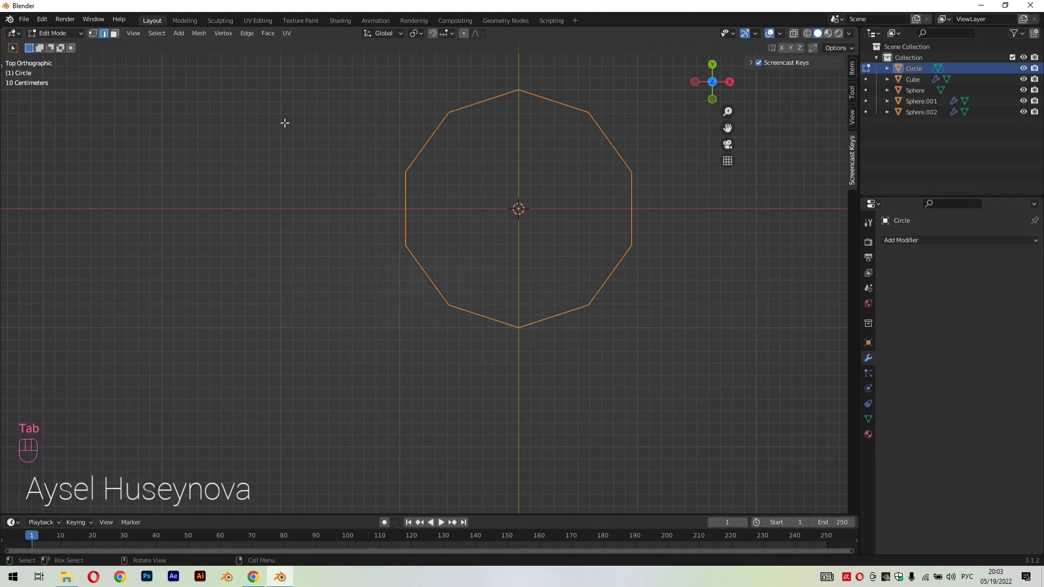
{"action": "left_click_drag", "start_coordinate": [378, 88], "coordinate": [668, 250]}
{"action": "left_click_drag", "start_coordinate": [360, 107], "coordinate": [650, 194]}
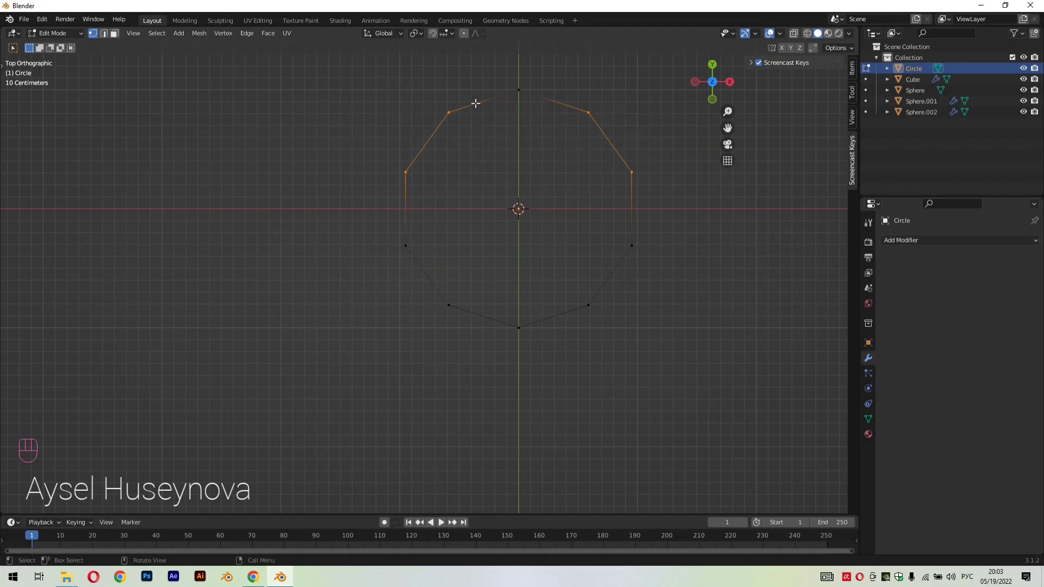
{"action": "left_click", "coordinate": [511, 88], "text": "shift"}
{"action": "key", "text": "x"}
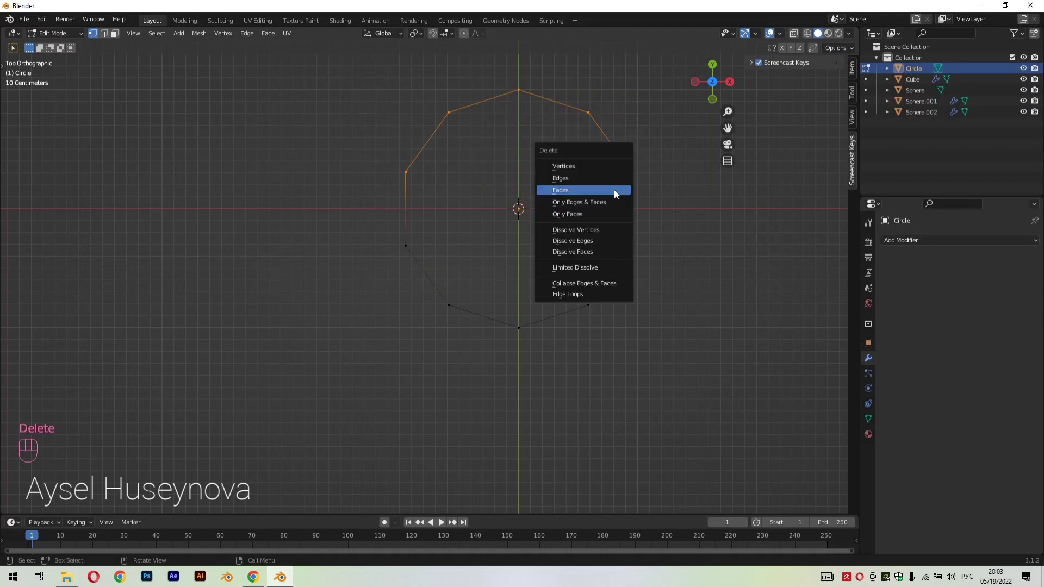
{"action": "left_click", "coordinate": [603, 166]}
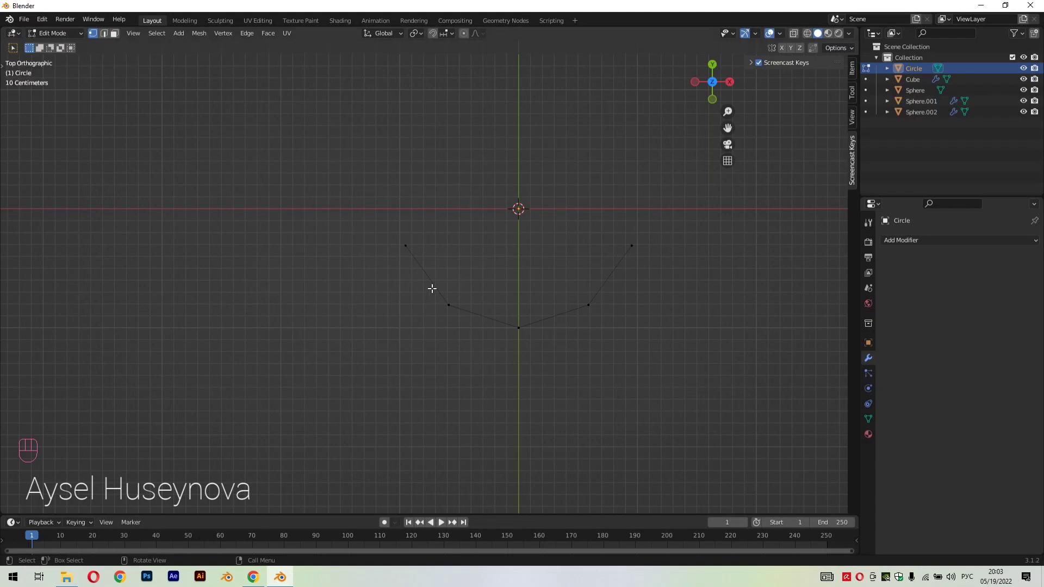
Move the arc's middle bottom vertex up along Y by about 0.508 m and a further 0.293 m to form a central peak
{"action": "left_click", "coordinate": [518, 327]}
{"action": "key", "text": "g"}
{"action": "key", "text": "y"}
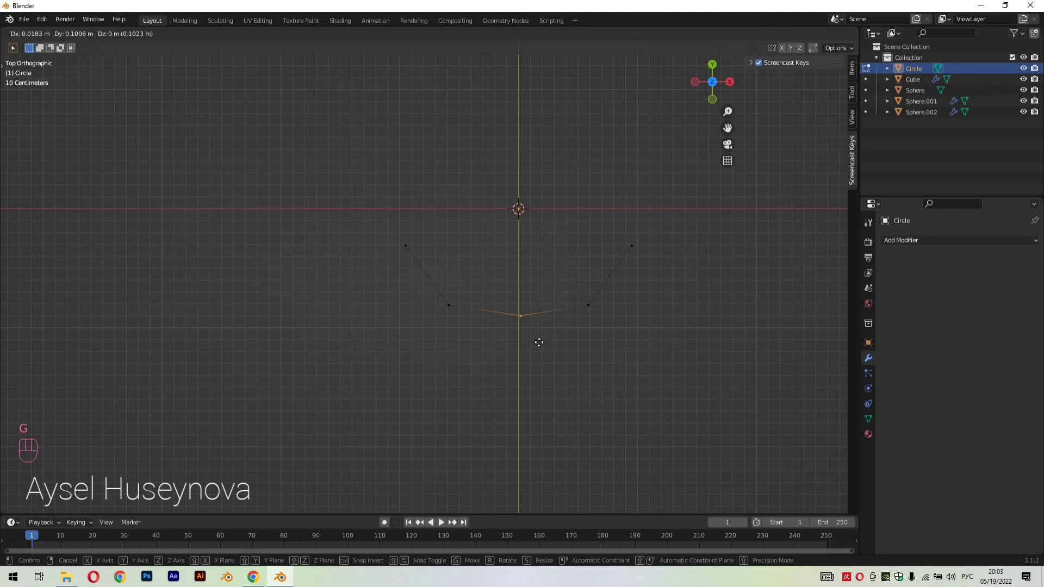
{"action": "left_click", "coordinate": [541, 293]}
{"action": "key", "text": "g"}
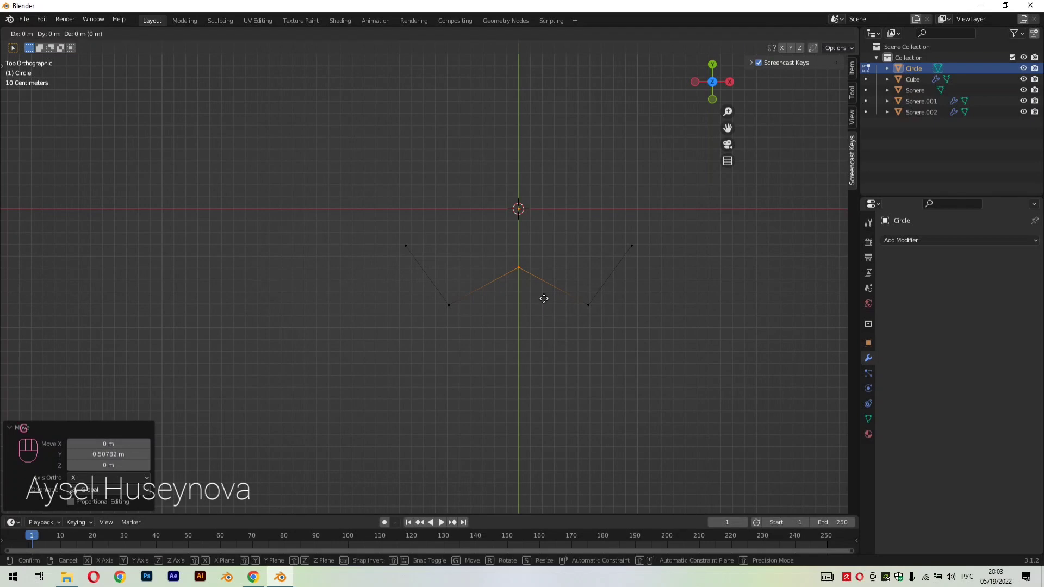
{"action": "key", "text": "y"}
{"action": "left_click", "coordinate": [540, 264]}
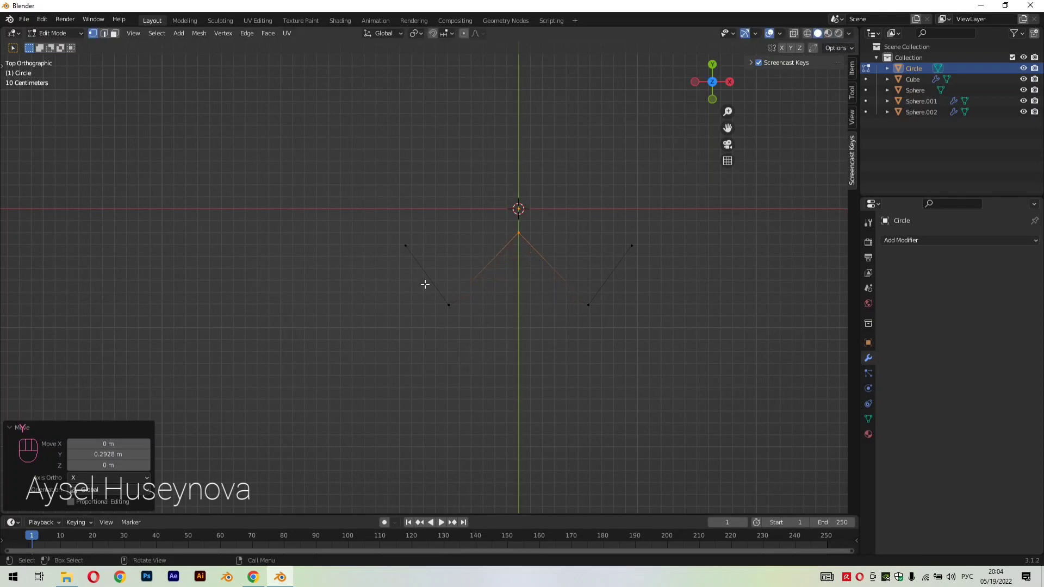
Select the two outer end vertices of the zigzag line and move them about -0.11 m along Y
{"action": "left_click", "coordinate": [405, 246]}
{"action": "left_click_drag", "start_coordinate": [621, 237], "coordinate": [648, 254], "text": "shift"}
{"action": "key", "text": "g"}
{"action": "key", "text": "y"}
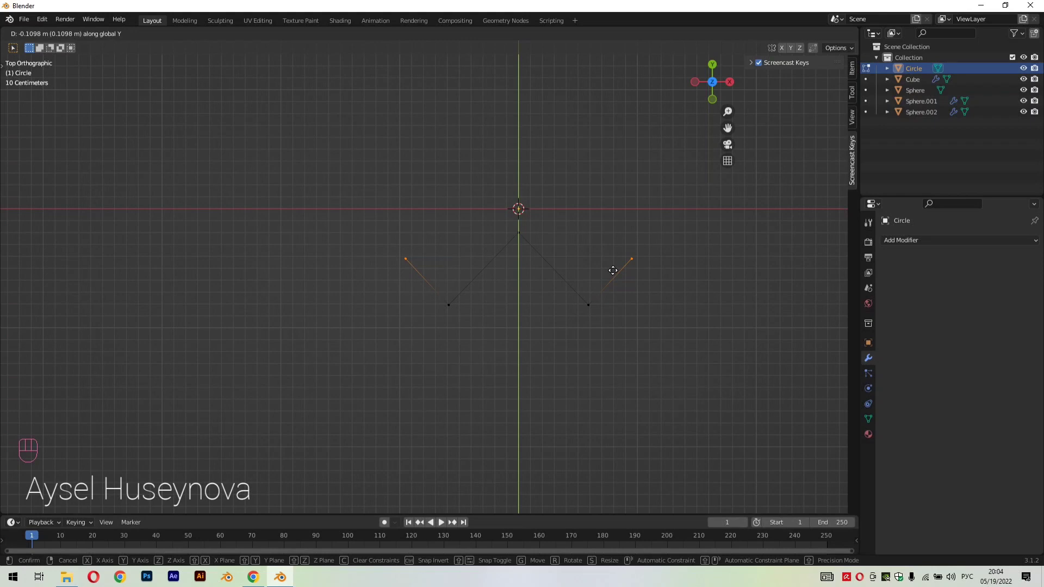
{"action": "left_click", "coordinate": [613, 271]}
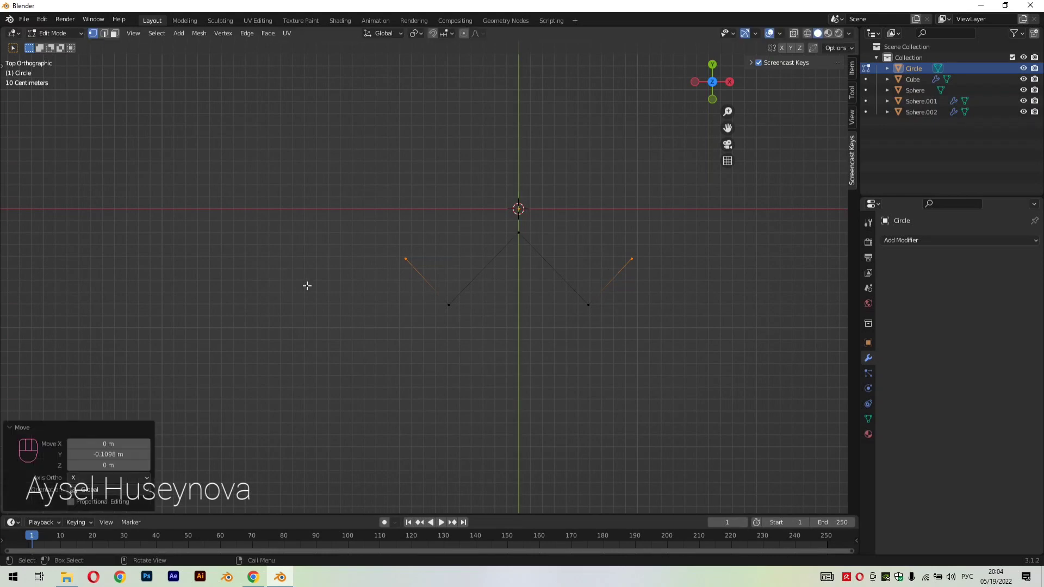
Rotate the whole zigzag line 90° around the X axis in object mode
{"action": "left_click", "coordinate": [455, 312]}
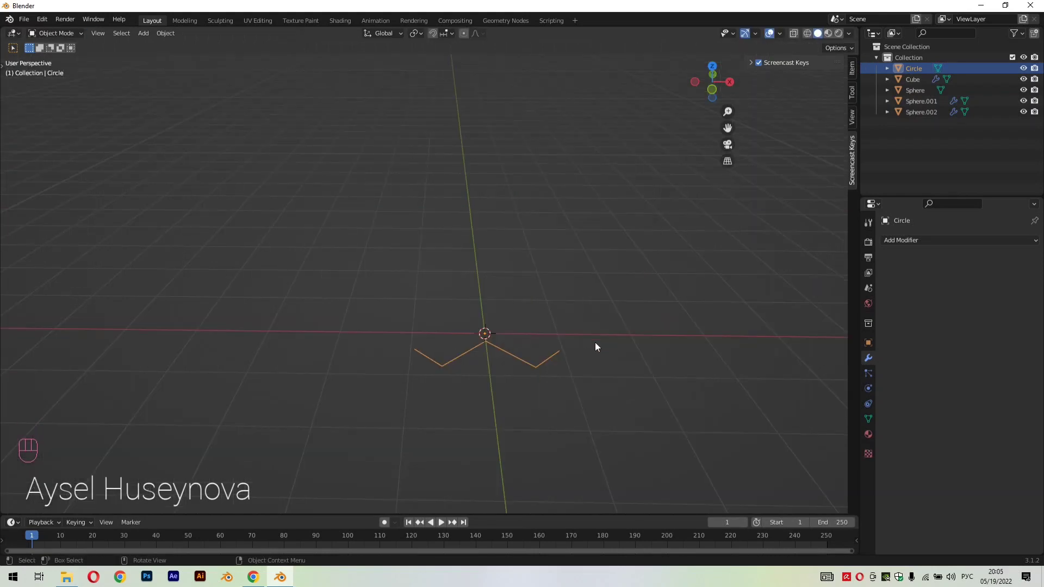
{"action": "scroll", "coordinate": [594, 341], "scroll_direction": "up", "scroll_amount": 1}
{"action": "left_click", "coordinate": [582, 370]}
{"action": "left_click", "coordinate": [523, 368]}
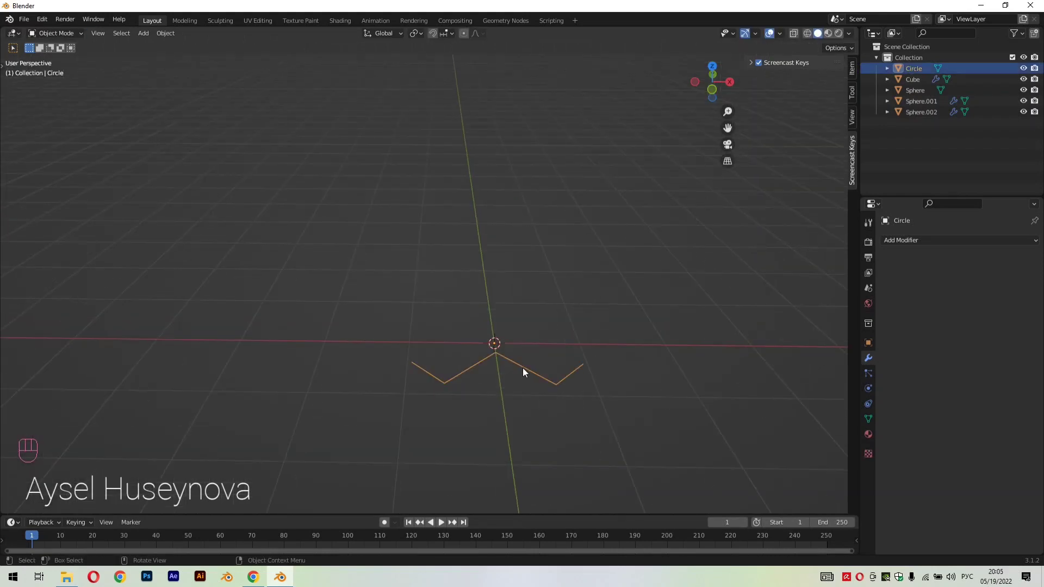
{"action": "key", "text": "r"}
{"action": "key", "text": "x"}
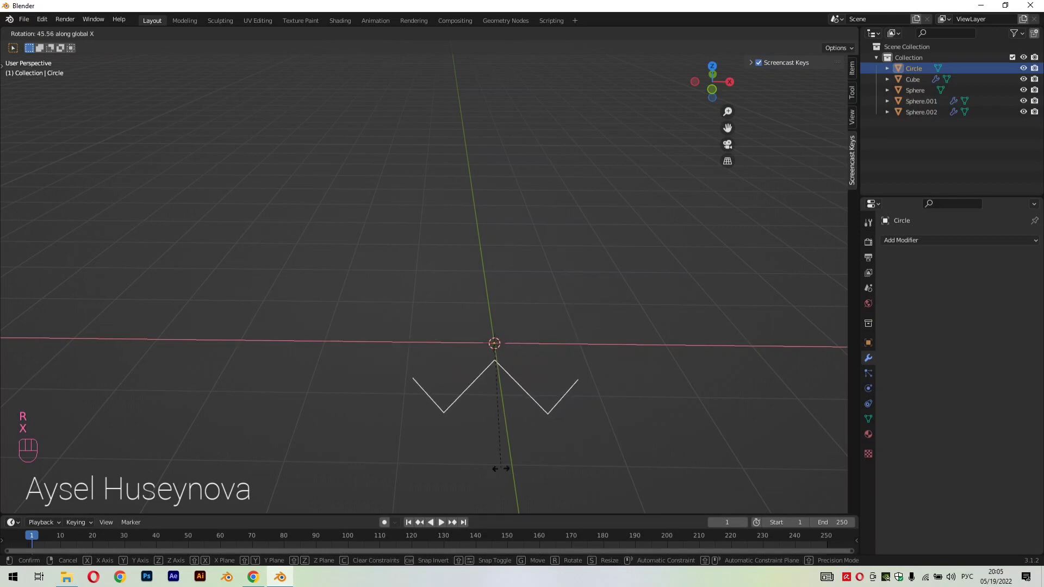
{"action": "left_click", "coordinate": [494, 361]}
{"action": "left_click", "coordinate": [142, 466]}
{"action": "type", "text": "9"}
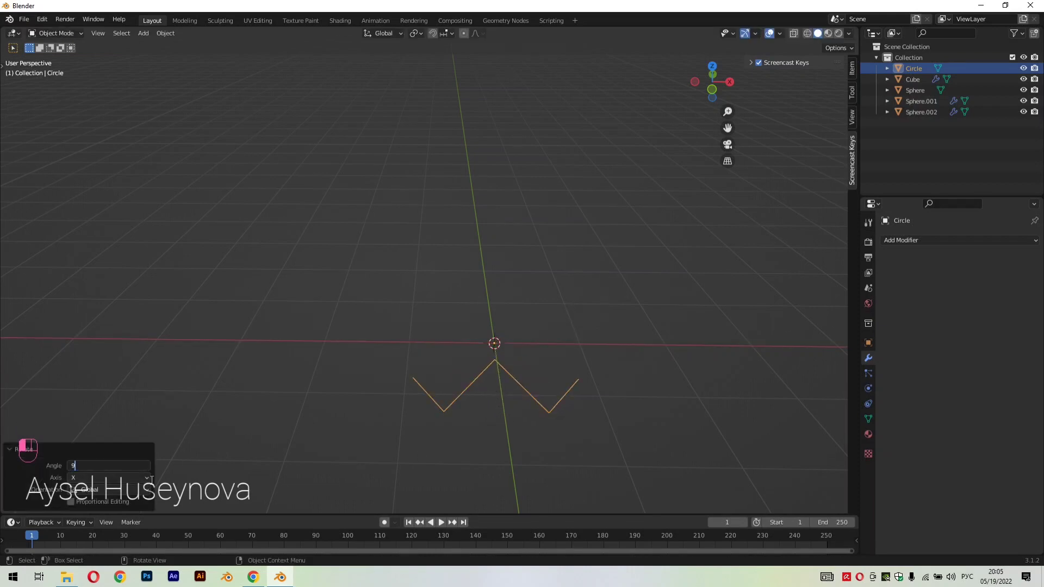
{"action": "type", "text": "0"}
{"action": "key", "text": "Return"}
Raise the zigzag line about 2.51 m along Z above the origin and deselect it
{"action": "left_click", "coordinate": [527, 388]}
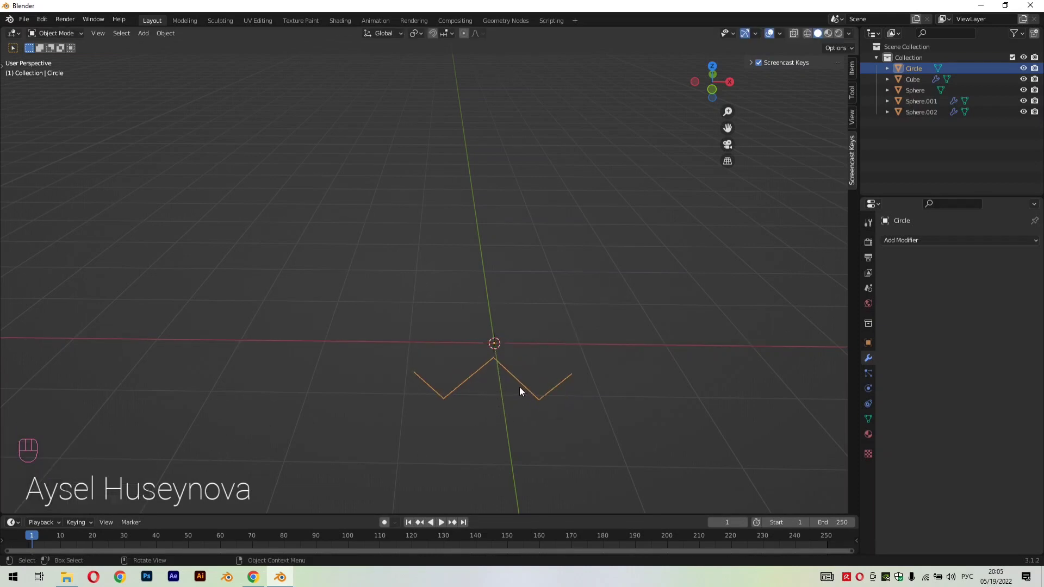
{"action": "key", "text": "g"}
{"action": "key", "text": "z"}
{"action": "left_click", "coordinate": [571, 239]}
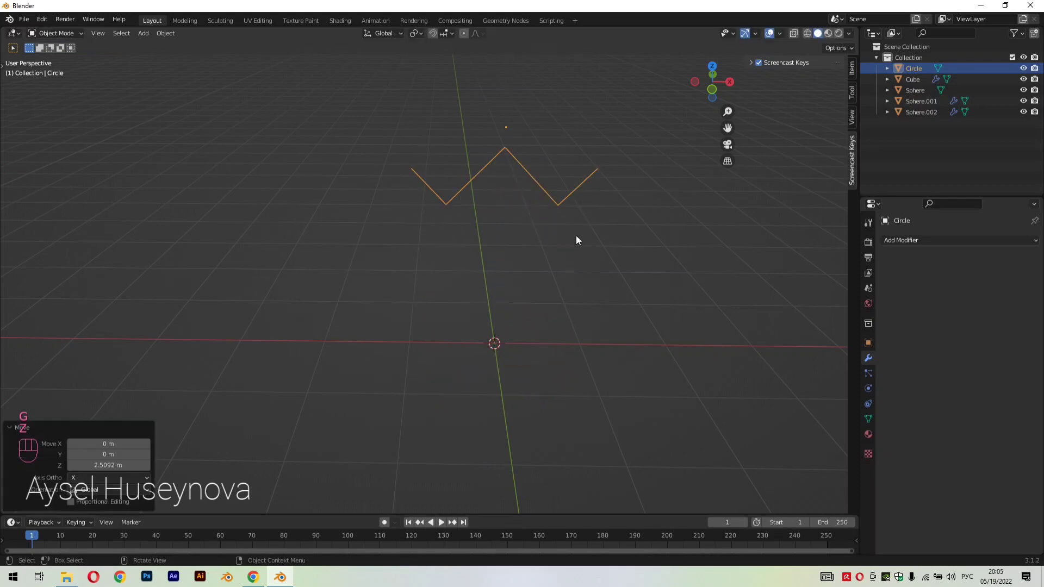
{"action": "left_click", "coordinate": [602, 247]}
Round the zigzag line's two lower corner vertices with a 0.45 m vertex bevel of 6 segments
{"action": "key", "text": "Tab"}
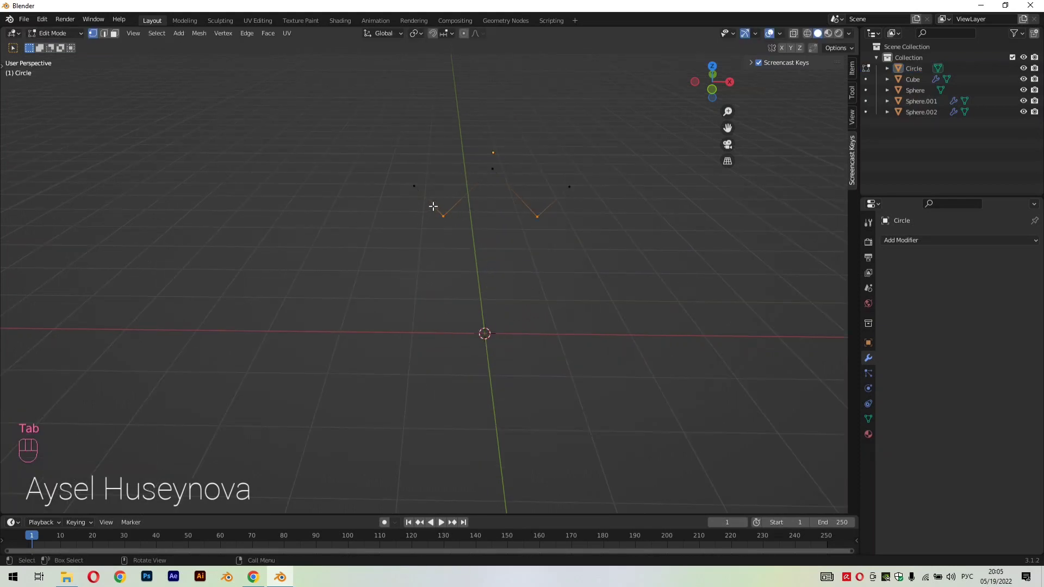
{"action": "left_click", "coordinate": [537, 218]}
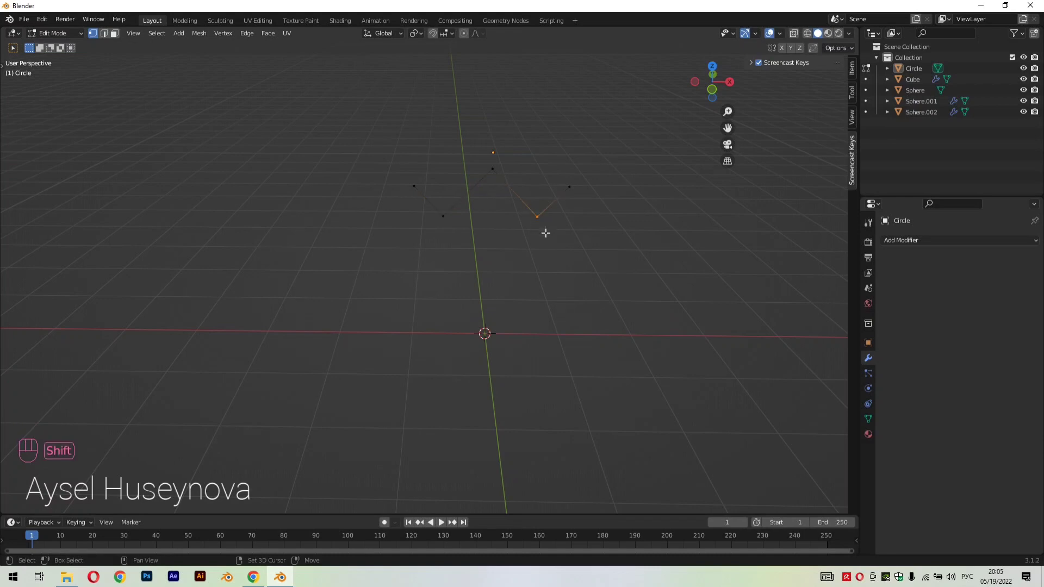
{"action": "left_click", "coordinate": [441, 215], "text": "shift"}
{"action": "scroll", "coordinate": [531, 195], "scroll_direction": "up", "scroll_amount": 2}
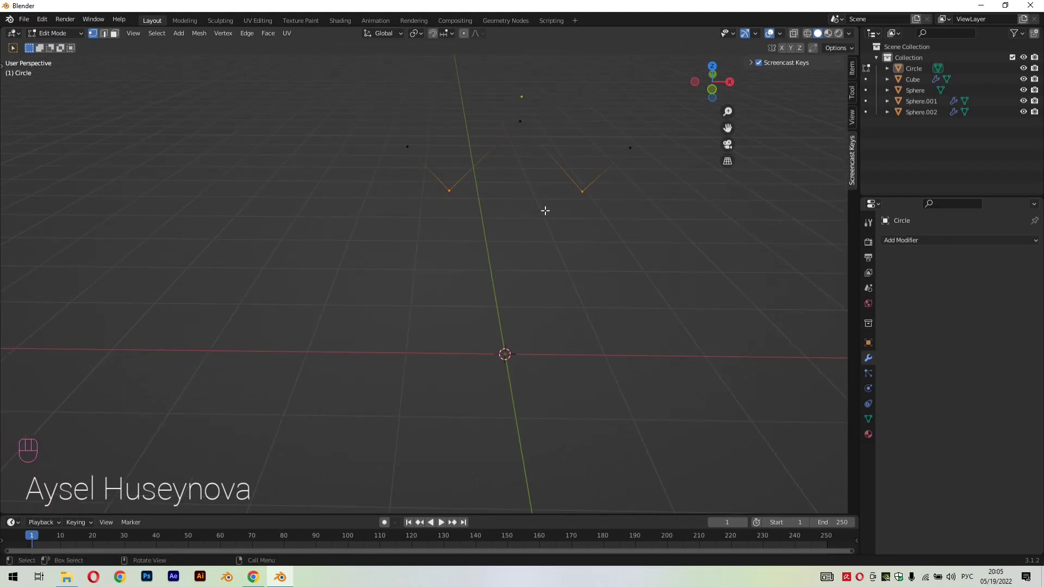
{"action": "key", "text": "shift+ctrl+b"}
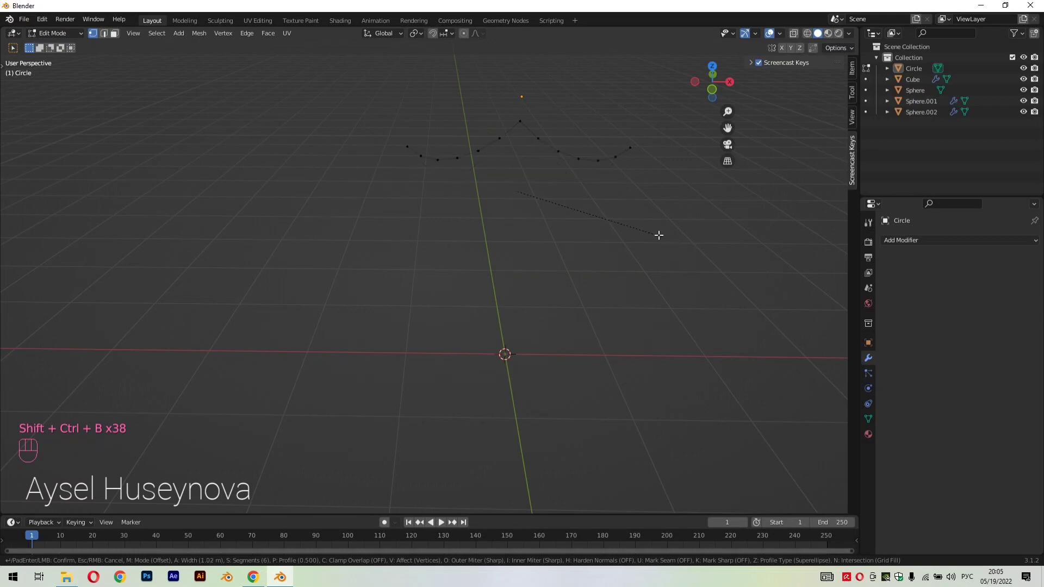
{"action": "left_click", "coordinate": [602, 214]}
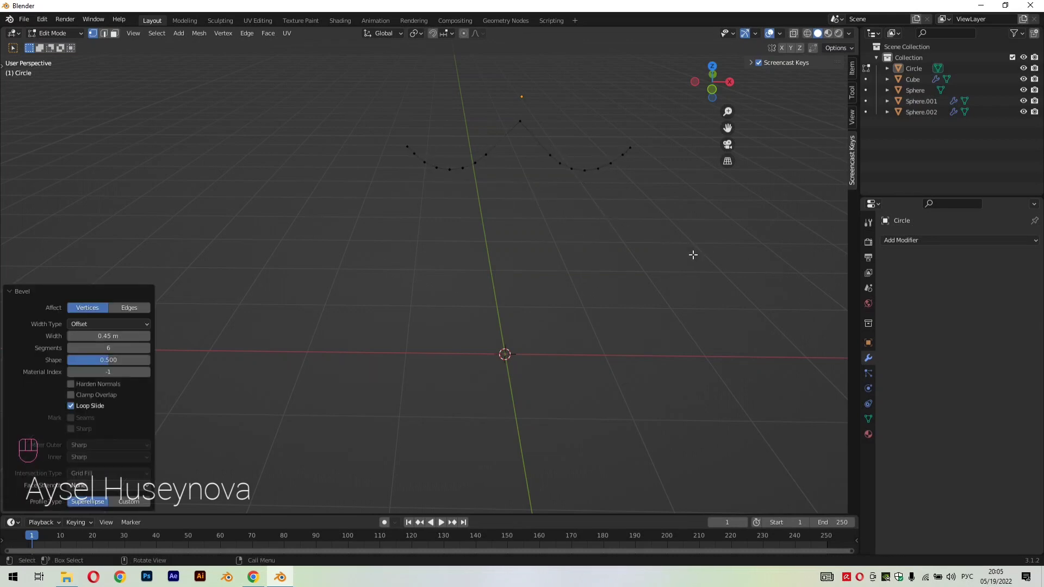
{"action": "key", "text": "Tab"}
Convert the rounded zigzag line from a mesh to a curve in object mode and deselect it
{"action": "scroll", "coordinate": [641, 229], "scroll_direction": "down", "scroll_amount": 6}
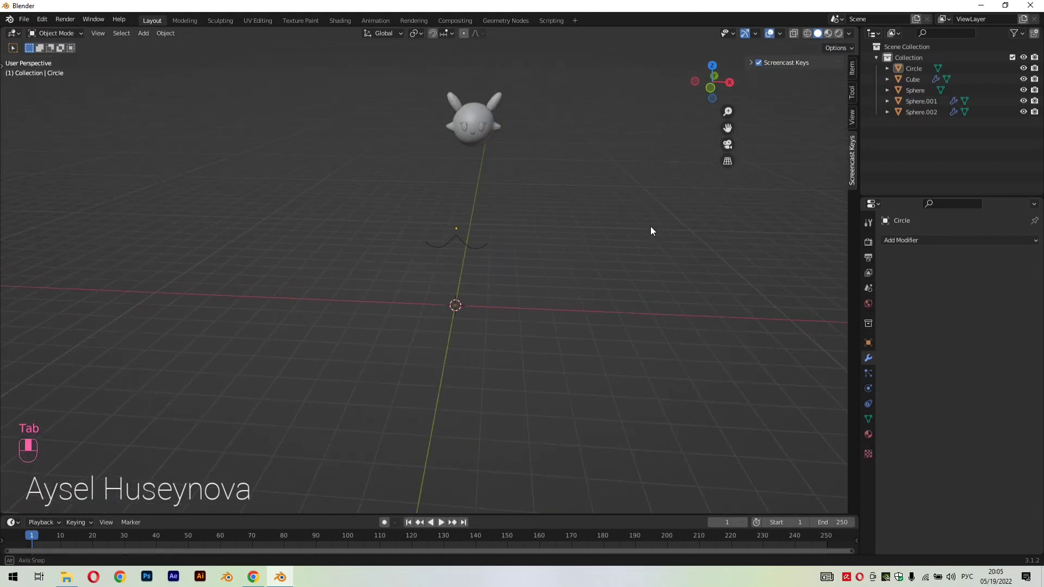
{"action": "middle_click_drag", "start_coordinate": [650, 231], "coordinate": [514, 258]}
{"action": "left_click", "coordinate": [474, 207]}
{"action": "left_click", "coordinate": [164, 34]}
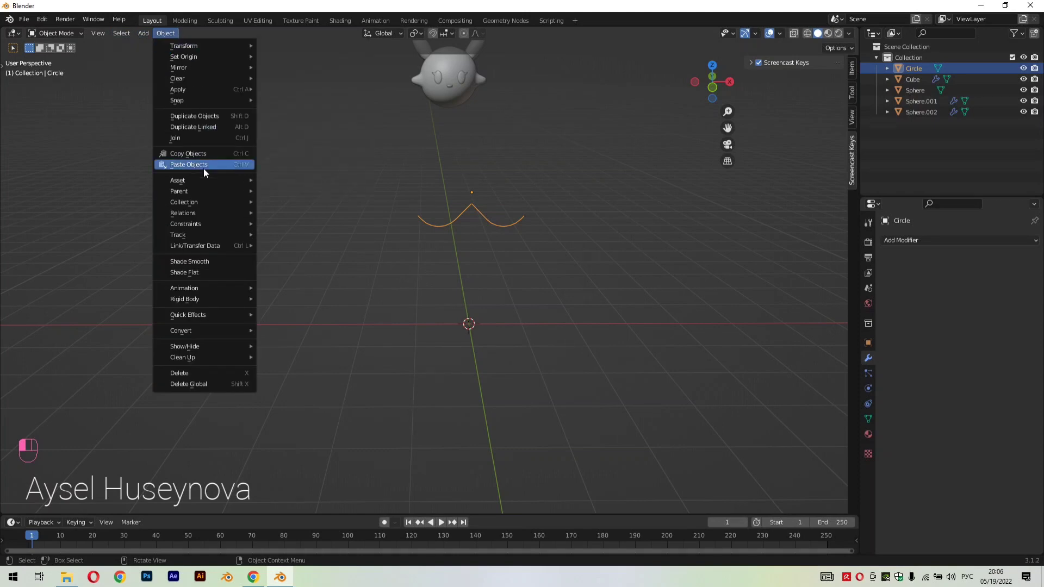
{"action": "mouse_move", "coordinate": [218, 331]}
{"action": "left_click", "coordinate": [299, 331]}
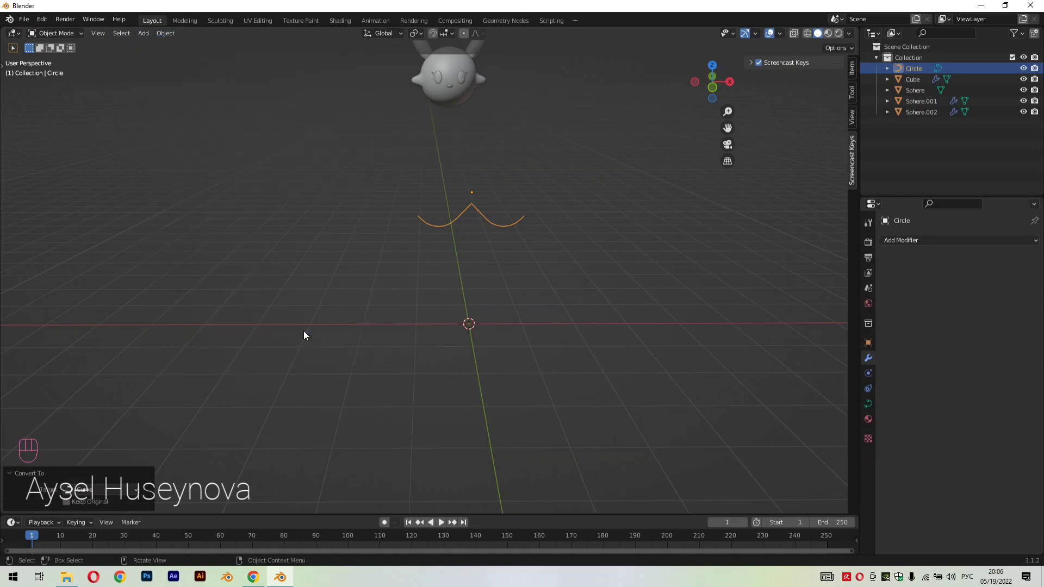
{"action": "left_click", "coordinate": [348, 271]}
Add a rectangle curve at the origin, scale it to 0.273 and stretch it along Y into a narrow strip
{"action": "key", "text": "shift+a"}
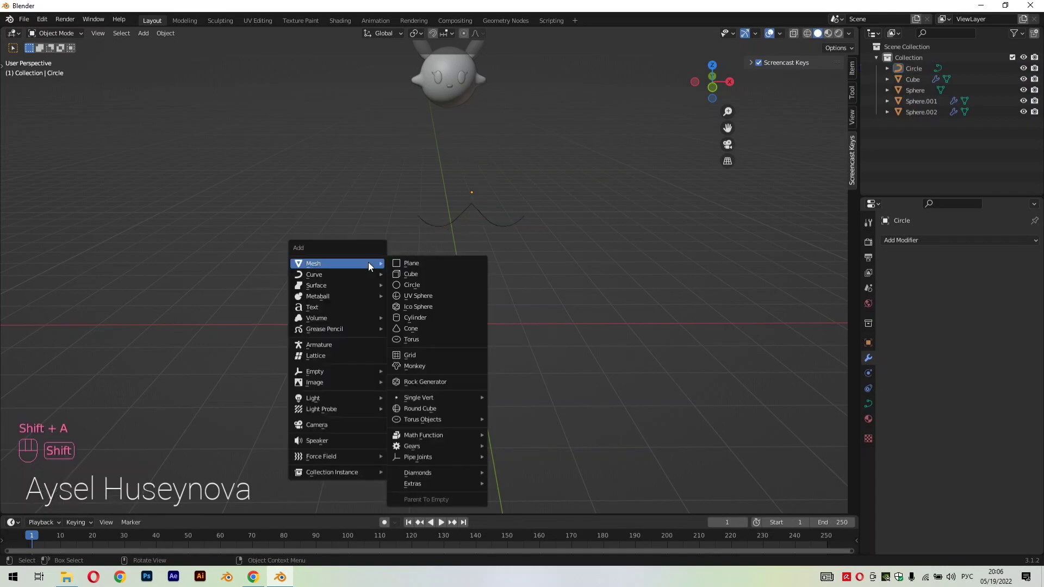
{"action": "mouse_move", "coordinate": [368, 277]}
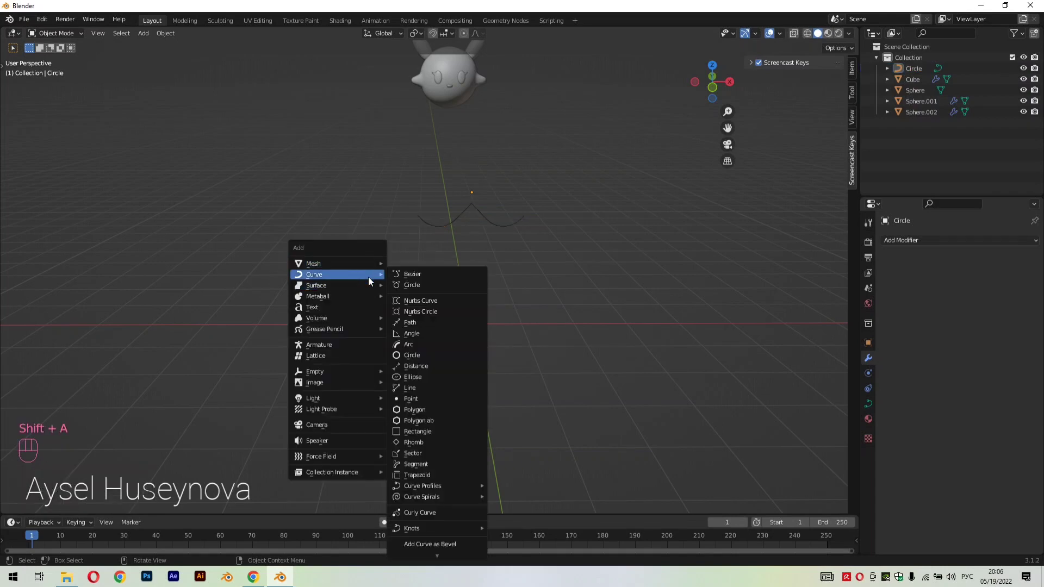
{"action": "left_click", "coordinate": [418, 432]}
{"action": "key", "text": "s"}
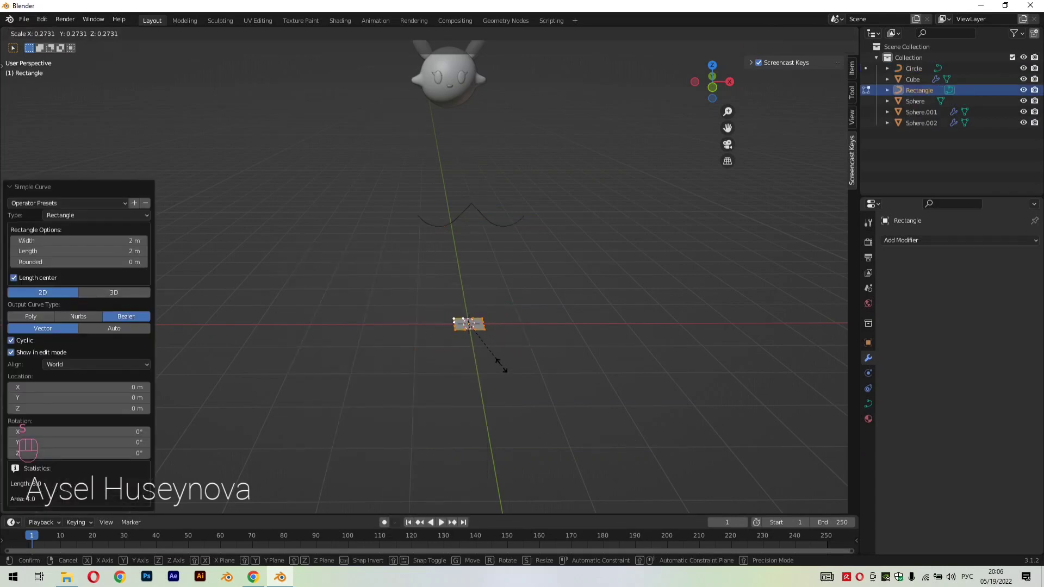
{"action": "left_click", "coordinate": [501, 366]}
{"action": "key", "text": "s"}
{"action": "key", "text": "y"}
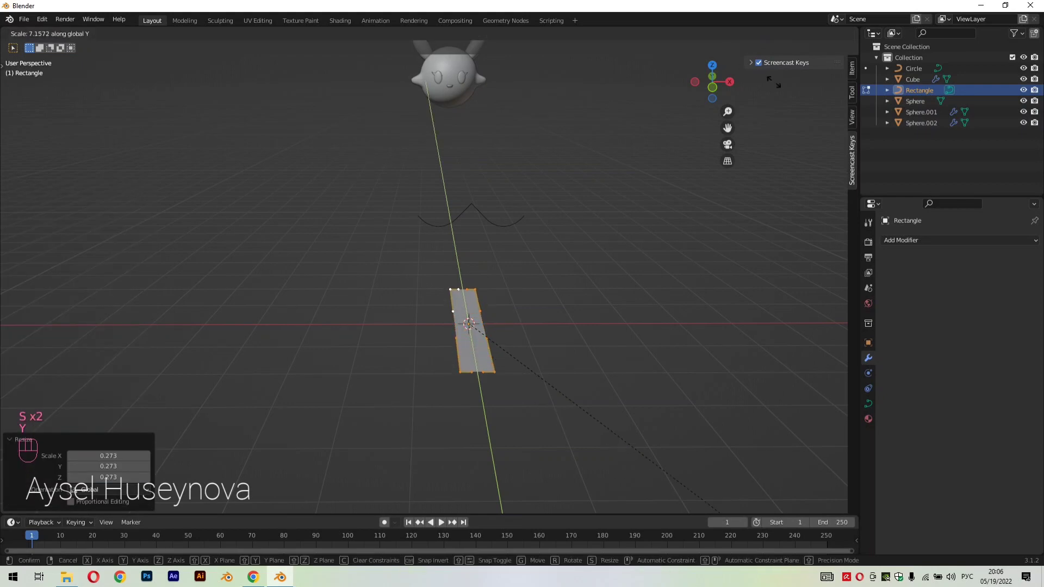
{"action": "left_click", "coordinate": [673, 198]}
Scale the rectangle strip by 0.396 and move it about -3.23 m along X, 0.11 m along Y and 0.27 m along Z
{"action": "key", "text": "s"}
{"action": "left_click", "coordinate": [500, 241]}
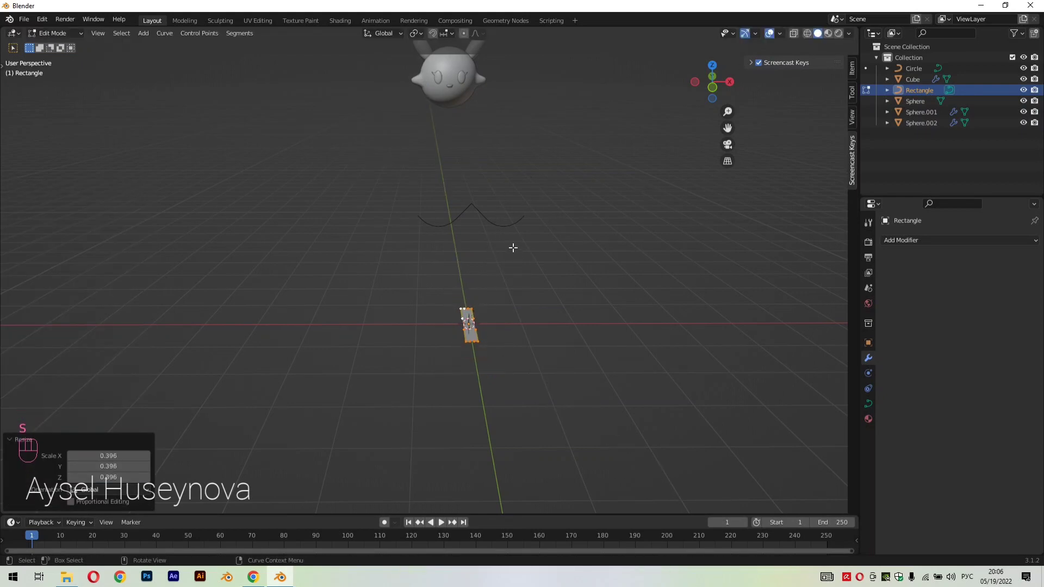
{"action": "key", "text": "g"}
{"action": "left_click", "coordinate": [343, 231]}
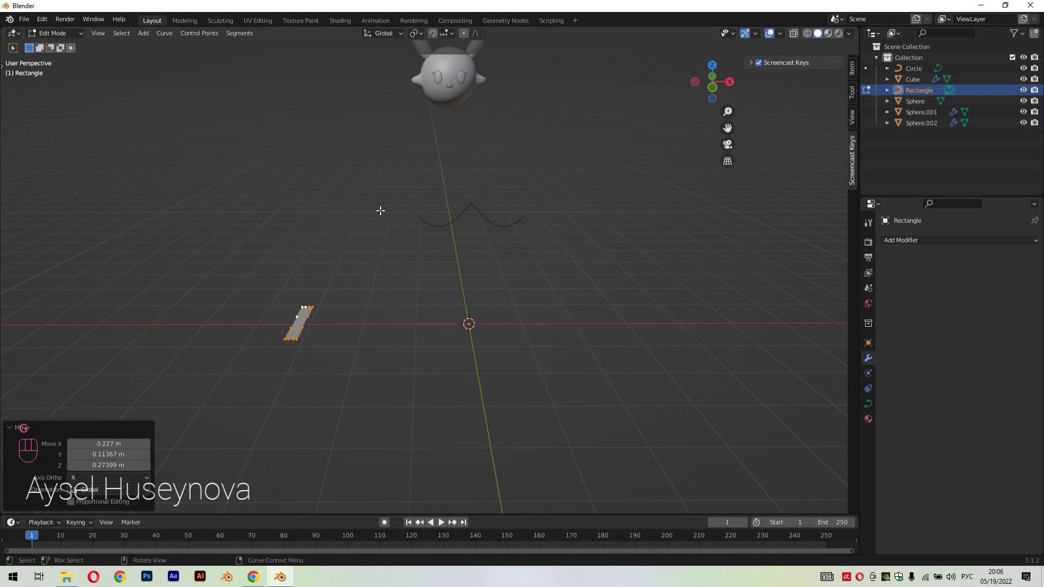
{"action": "key", "text": "Tab"}
Set the zigzag curve's bevel to Object and pick the rectangle as its profile
{"action": "left_click", "coordinate": [458, 215]}
{"action": "left_click", "coordinate": [868, 403]}
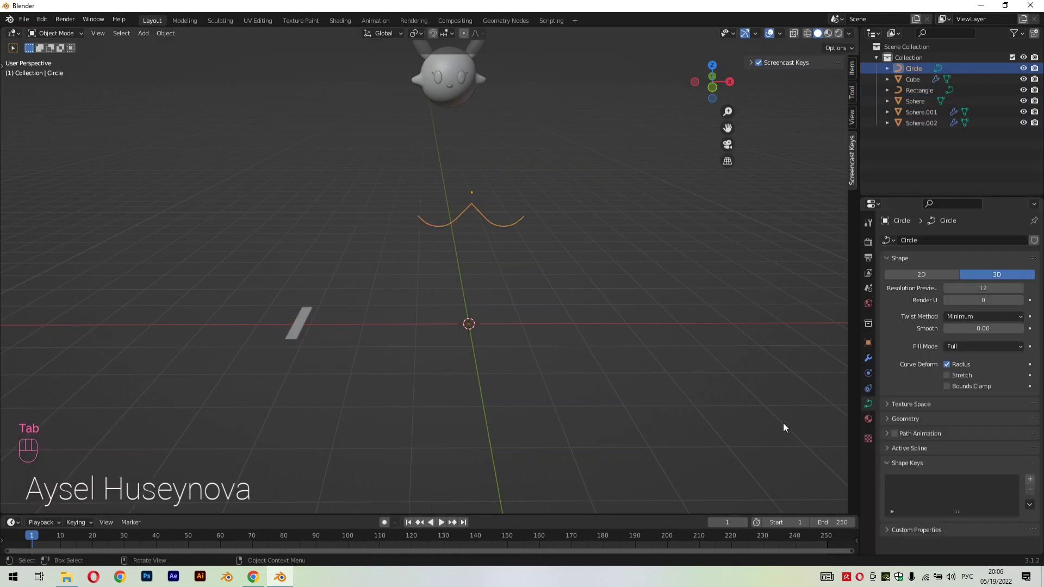
{"action": "left_click", "coordinate": [905, 418]}
{"action": "scroll", "coordinate": [963, 435], "scroll_direction": "down", "scroll_amount": 6}
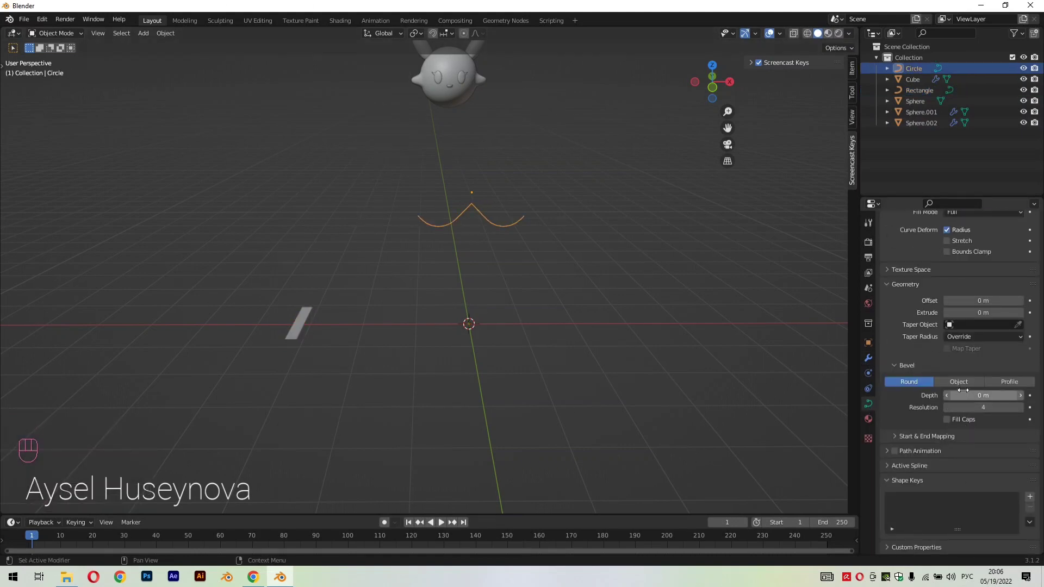
{"action": "left_click", "coordinate": [960, 382]}
{"action": "left_click", "coordinate": [1017, 407]}
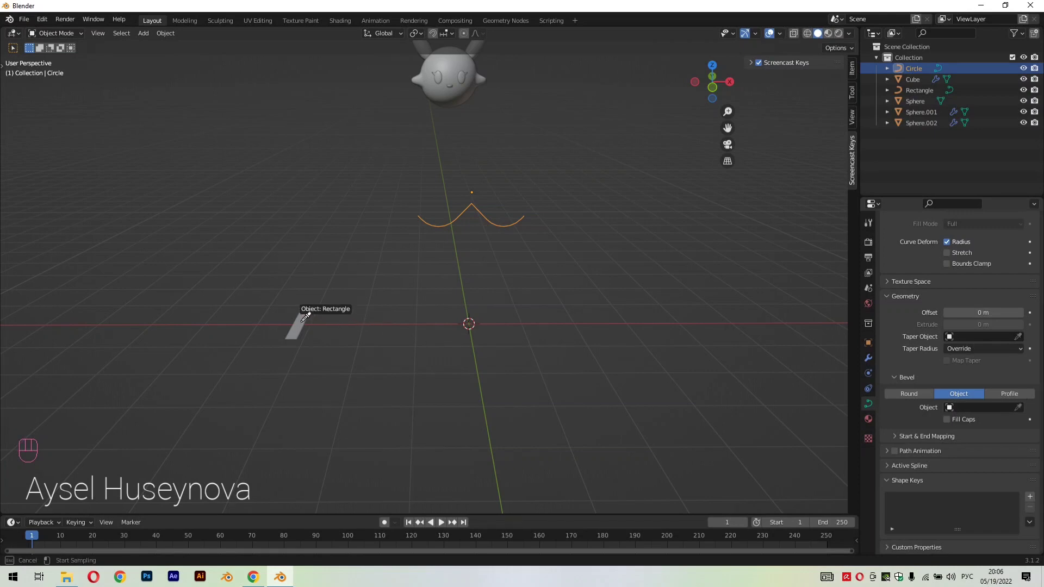
{"action": "left_click", "coordinate": [302, 321]}
Set the mean radius of all the zigzag curve's control points to 0.050 in edit mode
{"action": "scroll", "coordinate": [409, 295], "scroll_direction": "down", "scroll_amount": 4}
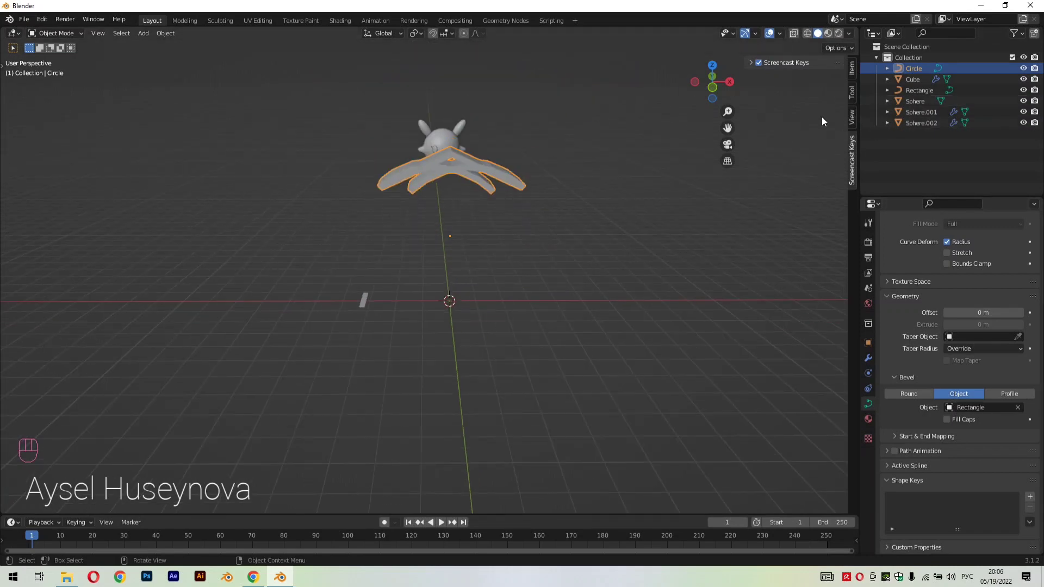
{"action": "key", "text": "Tab"}
{"action": "scroll", "coordinate": [495, 160], "scroll_direction": "up", "scroll_amount": 2}
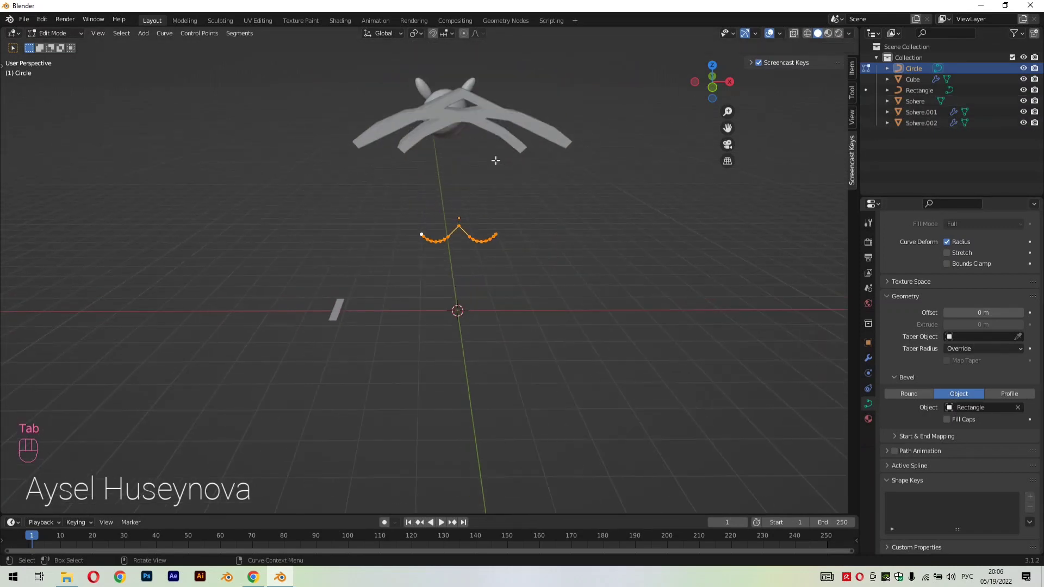
{"action": "left_click", "coordinate": [851, 122]}
{"action": "left_click", "coordinate": [852, 70]}
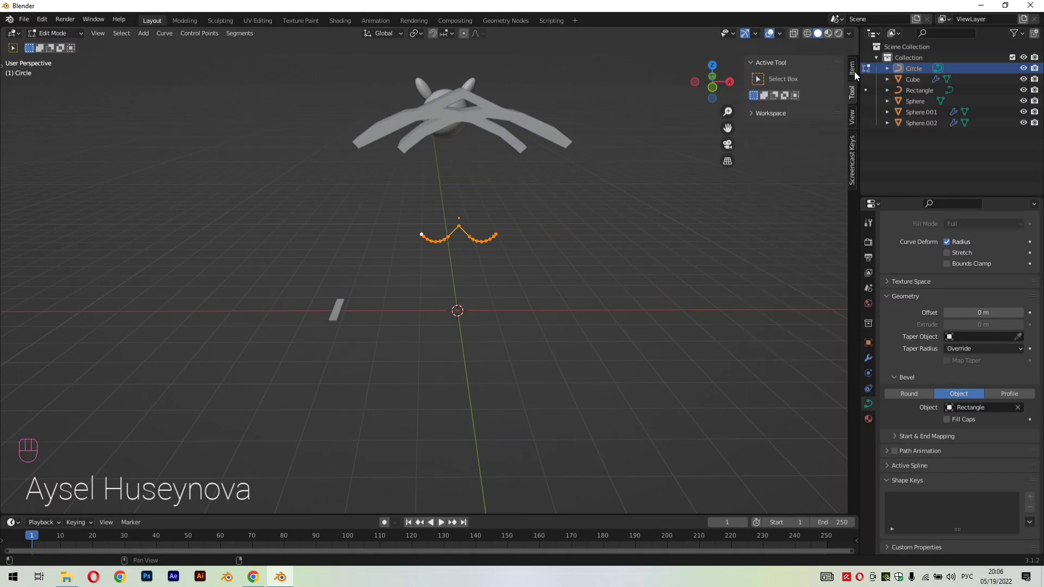
{"action": "left_click_drag", "start_coordinate": [797, 170], "coordinate": [761, 158]}
{"action": "scroll", "coordinate": [605, 169], "scroll_direction": "up", "scroll_amount": 4}
{"action": "left_click_drag", "start_coordinate": [727, 129], "coordinate": [707, 288]}
{"action": "scroll", "coordinate": [573, 246], "scroll_direction": "up", "scroll_amount": 4}
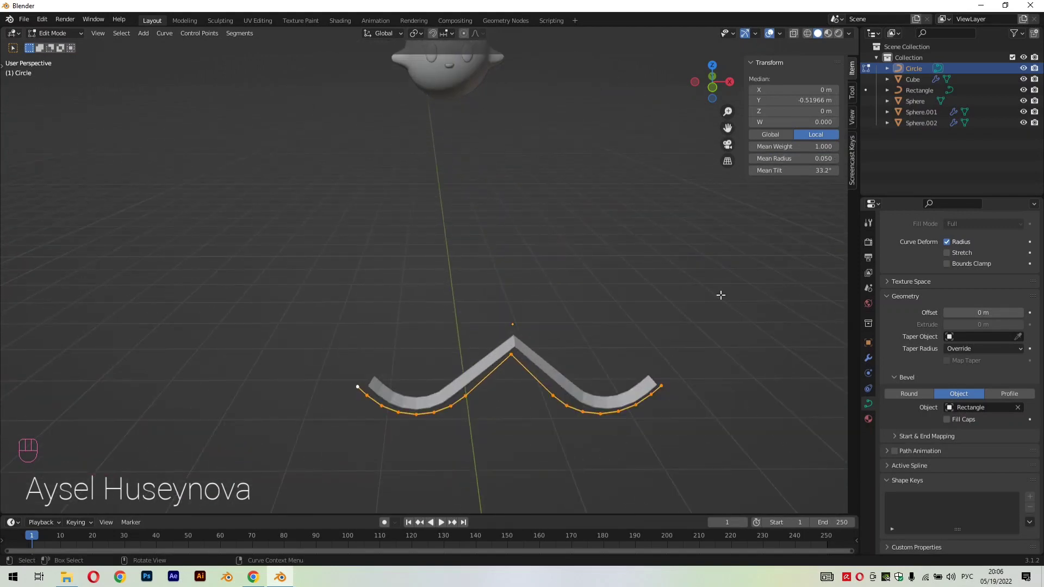
Set the mean tilt of the zigzag curve's control points to 90°
{"action": "left_click_drag", "start_coordinate": [810, 169], "coordinate": [838, 170]}
{"action": "left_click", "coordinate": [815, 173]}
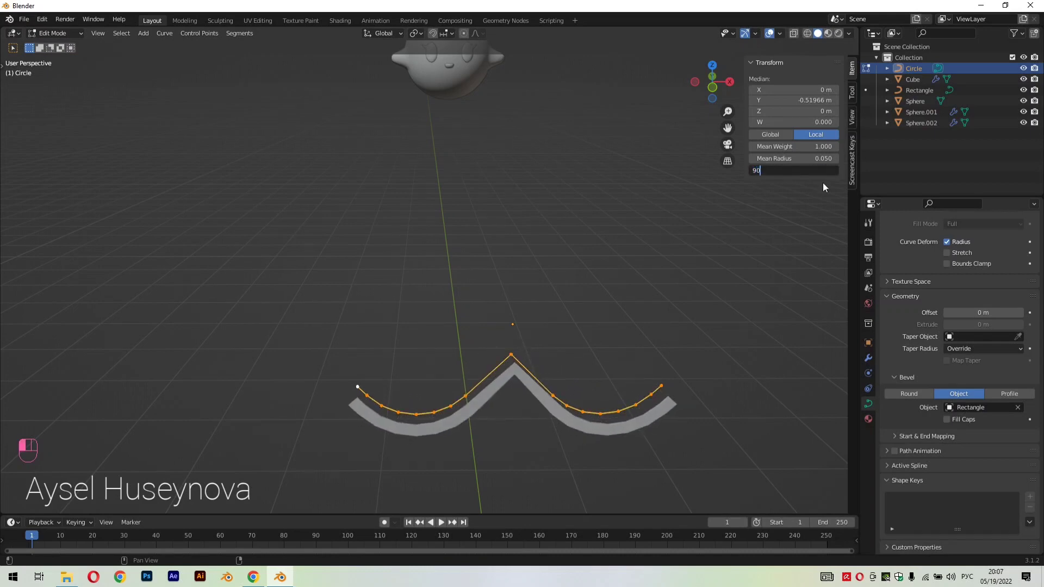
{"action": "key", "text": "Return"}
{"action": "middle_click_drag", "start_coordinate": [784, 175], "coordinate": [616, 391]}
{"action": "mouse_move", "coordinate": [809, 159]}
{"action": "left_mouse_down"}
{"action": "mouse_move", "coordinate": [818, 159]}
{"action": "mouse_move", "coordinate": [796, 159]}
{"action": "mouse_move", "coordinate": [813, 158]}
{"action": "left_mouse_up"}
{"action": "middle_click_drag", "start_coordinate": [674, 315], "coordinate": [732, 261]}
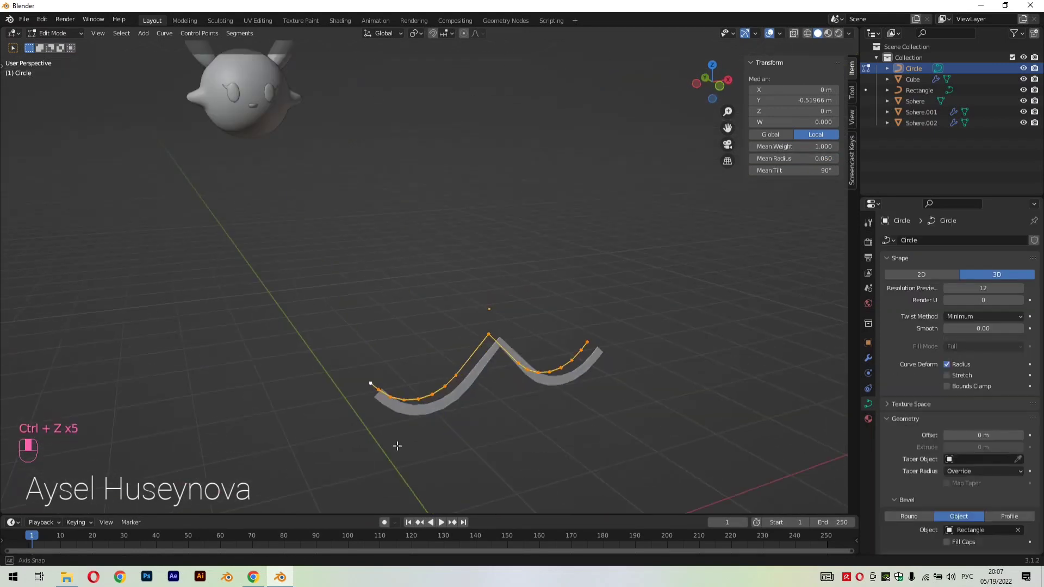
{"action": "middle_click_drag", "start_coordinate": [396, 445], "coordinate": [423, 449]}
Switch the zigzag curve's bevel to Round and set its depth to 1.29 m to form a tube
{"action": "scroll", "coordinate": [954, 490], "scroll_direction": "down", "scroll_amount": 2}
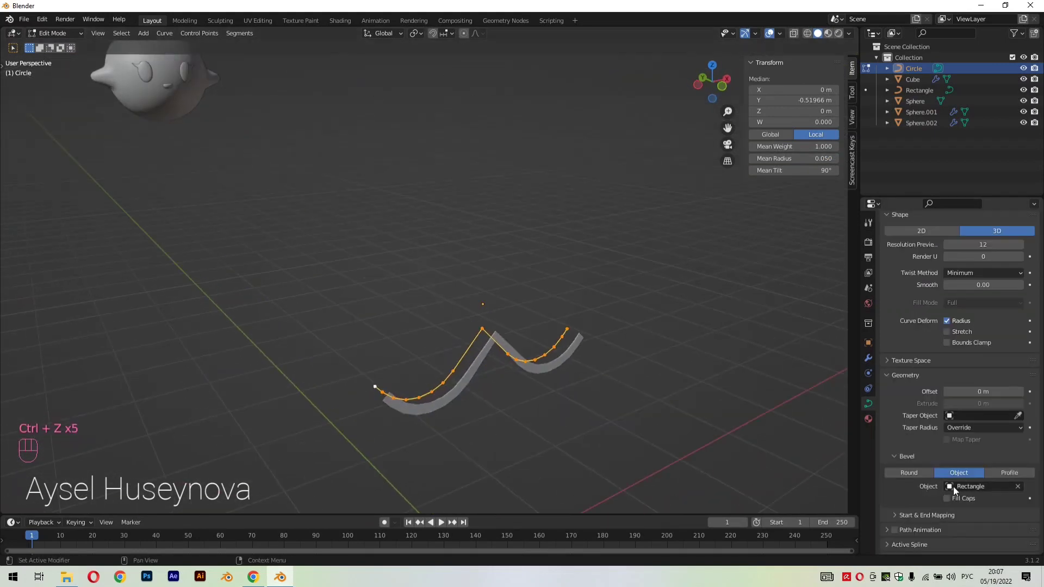
{"action": "left_click", "coordinate": [909, 376]}
{"action": "left_click", "coordinate": [909, 417]}
{"action": "scroll", "coordinate": [975, 446], "scroll_direction": "down", "scroll_amount": 3}
{"action": "left_click", "coordinate": [908, 451]}
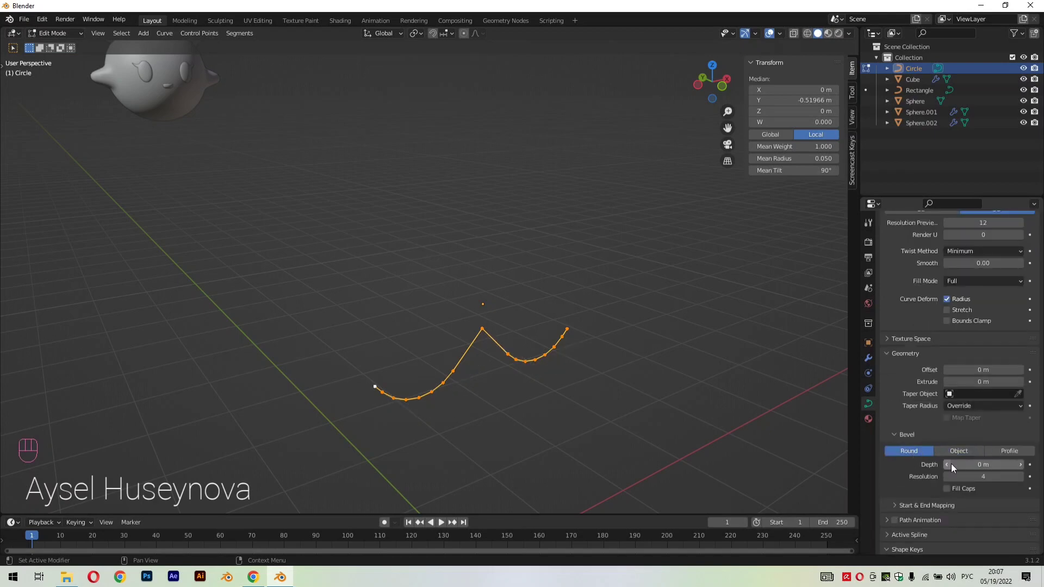
{"action": "left_click_drag", "start_coordinate": [951, 464], "coordinate": [983, 464]}
{"action": "scroll", "coordinate": [586, 408], "scroll_direction": "up", "scroll_amount": 2}
{"action": "middle_click_drag", "start_coordinate": [586, 408], "coordinate": [837, 416]}
{"action": "left_click_drag", "start_coordinate": [965, 464], "coordinate": [984, 464]}
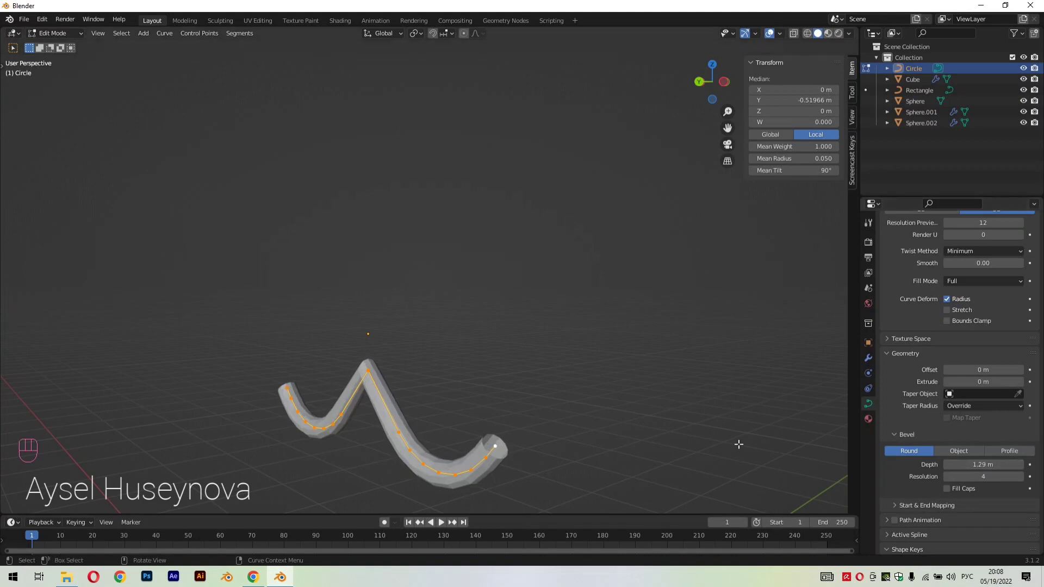
Convert the zigzag tube to a mesh and open it in edit mode
{"action": "middle_click_drag", "start_coordinate": [736, 443], "coordinate": [636, 438]}
{"action": "key", "text": "Tab"}
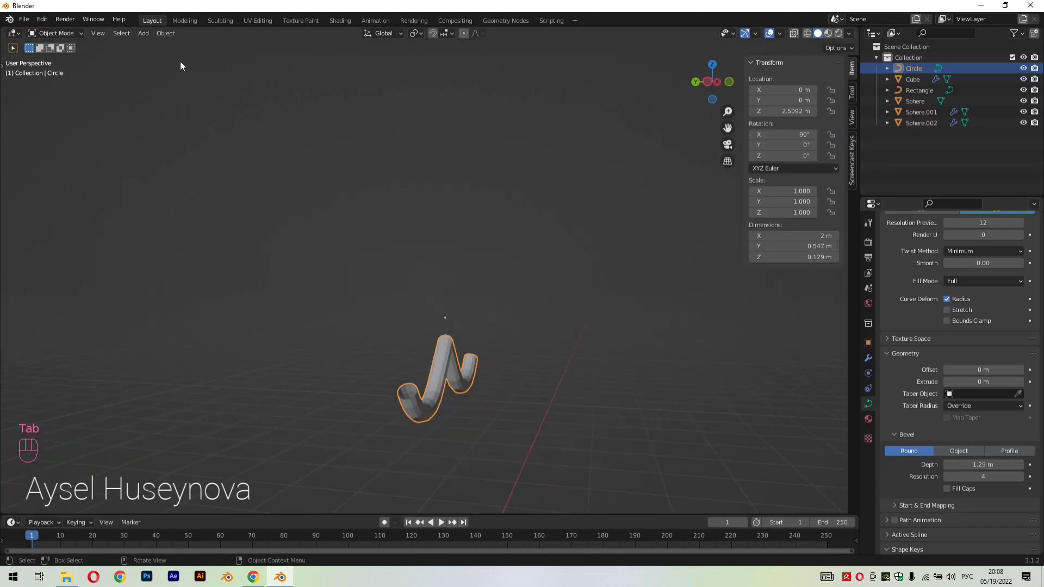
{"action": "left_click", "coordinate": [164, 33]}
{"action": "mouse_move", "coordinate": [229, 330]}
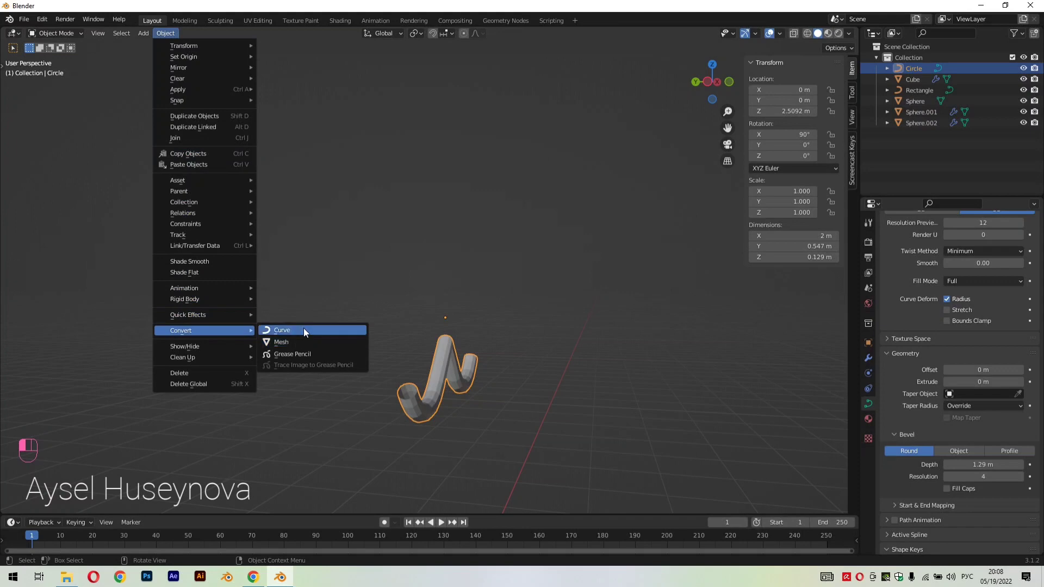
{"action": "left_click", "coordinate": [299, 341]}
{"action": "key", "text": "Tab"}
Select the open edge loop at the tube's negative X end in edge select mode
{"action": "middle_click_drag", "start_coordinate": [488, 404], "coordinate": [474, 453]}
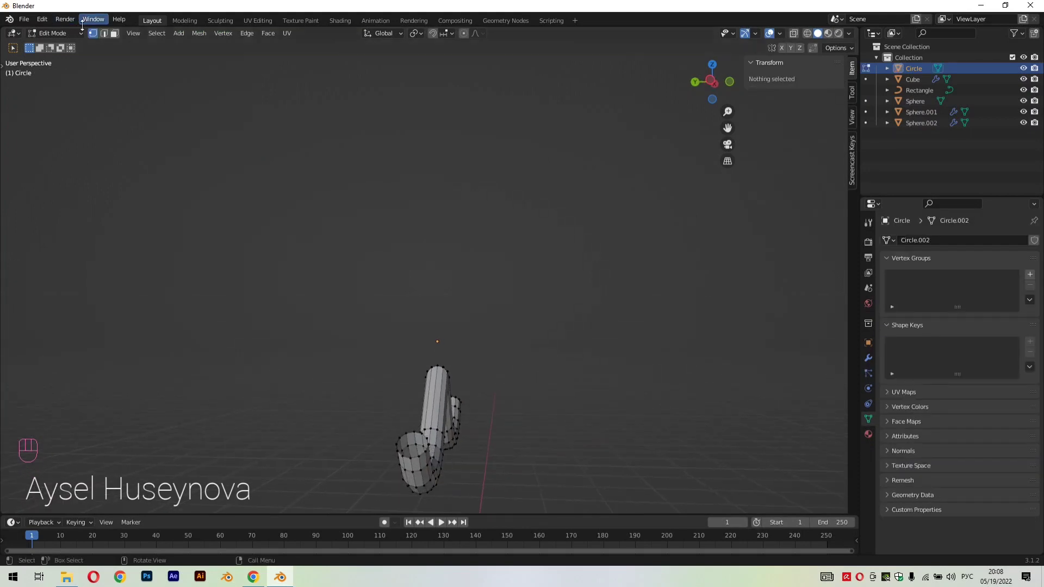
{"action": "middle_click_drag", "start_coordinate": [420, 404], "coordinate": [636, 467]}
{"action": "scroll", "coordinate": [642, 460], "scroll_direction": "up", "scroll_amount": 4}
{"action": "left_click_drag", "start_coordinate": [727, 128], "coordinate": [477, 27]}
{"action": "middle_click_drag", "start_coordinate": [597, 396], "coordinate": [432, 434]}
{"action": "left_click", "coordinate": [425, 383], "text": "alt"}
{"action": "middle_click_drag", "start_coordinate": [425, 383], "coordinate": [726, 445]}
{"action": "middle_click_drag", "start_coordinate": [659, 420], "coordinate": [480, 410]}
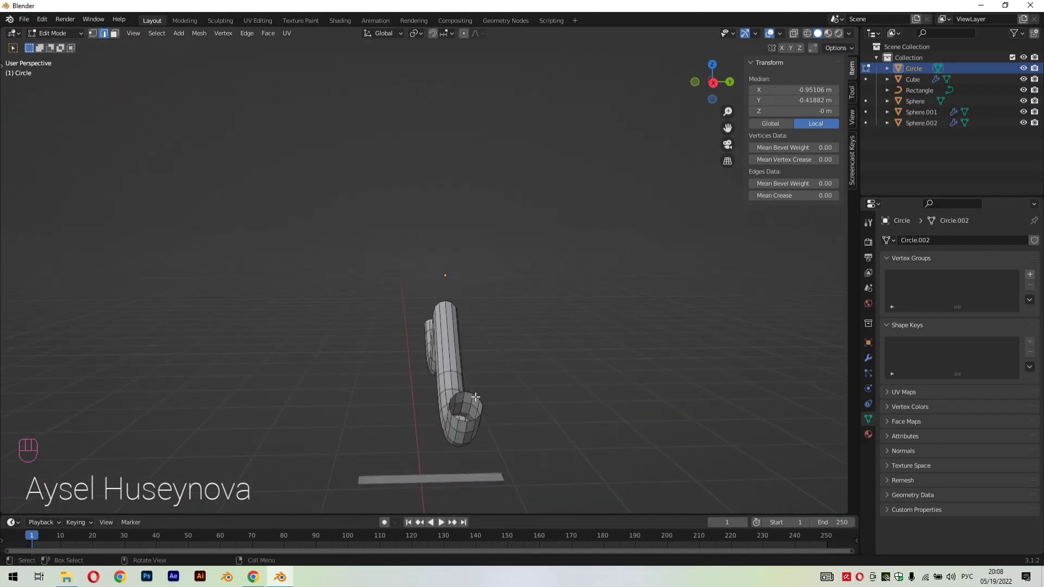
Fill the open edge loop at the tube's positive X end with a face and return to object mode
{"action": "key", "text": "space"}
{"action": "key", "text": "space"}
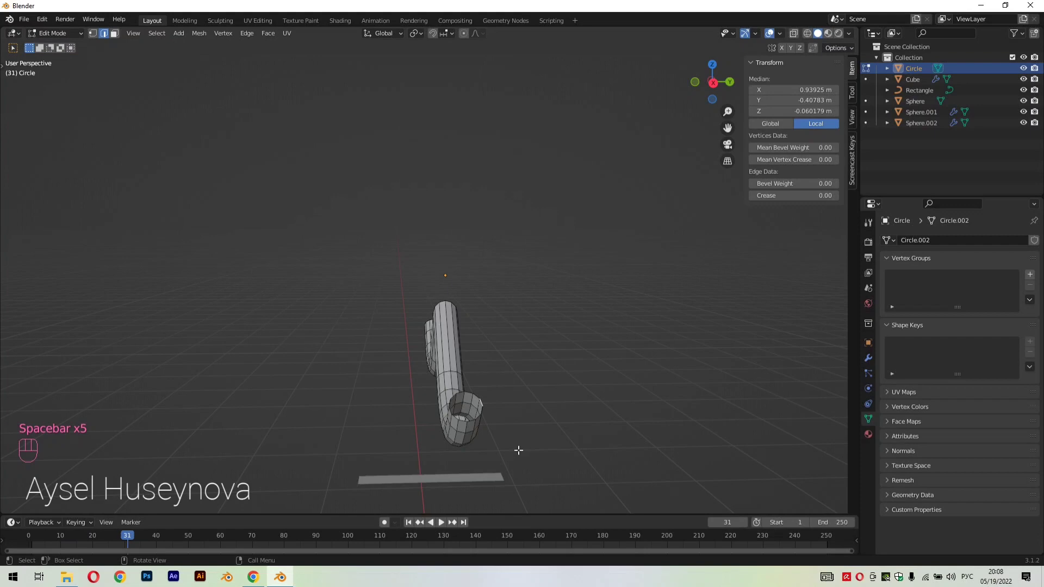
{"action": "left_click", "coordinate": [478, 397], "text": "alt"}
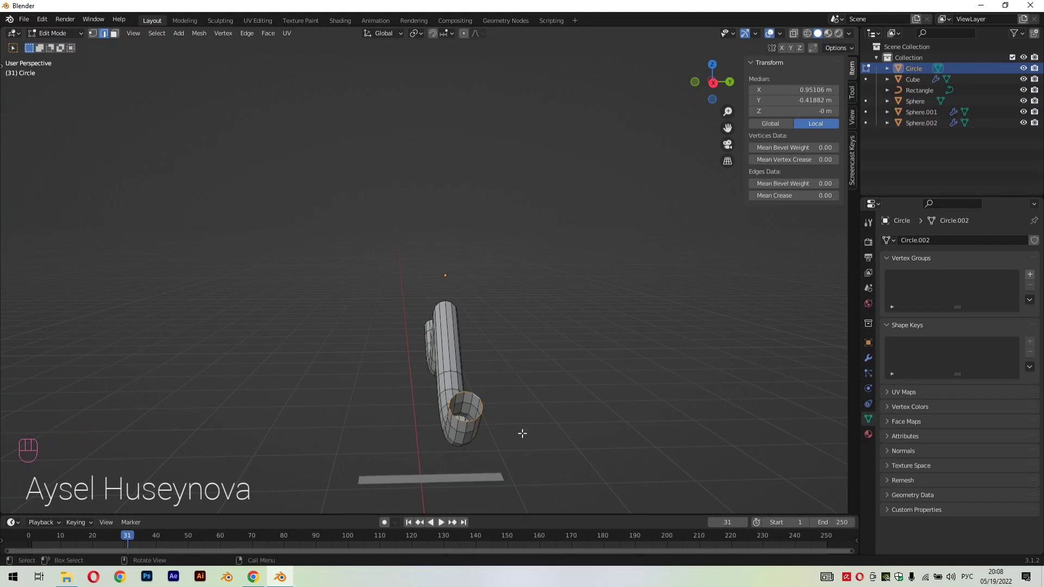
{"action": "key", "text": "f"}
{"action": "middle_click_drag", "start_coordinate": [552, 435], "coordinate": [629, 431]}
{"action": "key", "text": "Tab"}
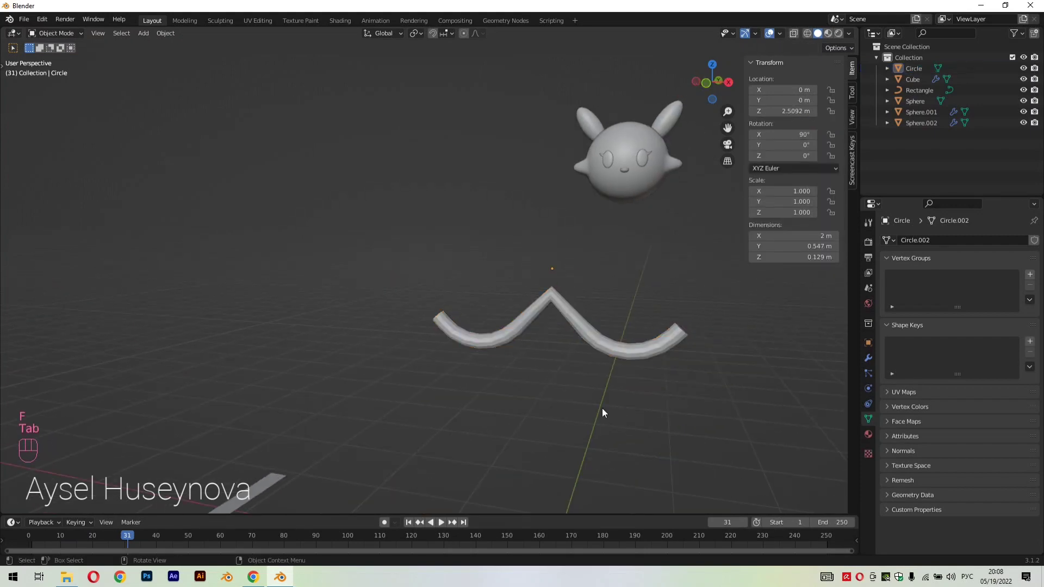
Select the zigzag tube and scale it uniformly to 0.555
{"action": "left_click", "coordinate": [593, 337]}
{"action": "left_click", "coordinate": [582, 390]}
{"action": "middle_click_drag", "start_coordinate": [582, 390], "coordinate": [505, 395]}
{"action": "key", "text": "ctrl+z"}
{"action": "key", "text": "s"}
{"action": "left_click", "coordinate": [606, 383]}
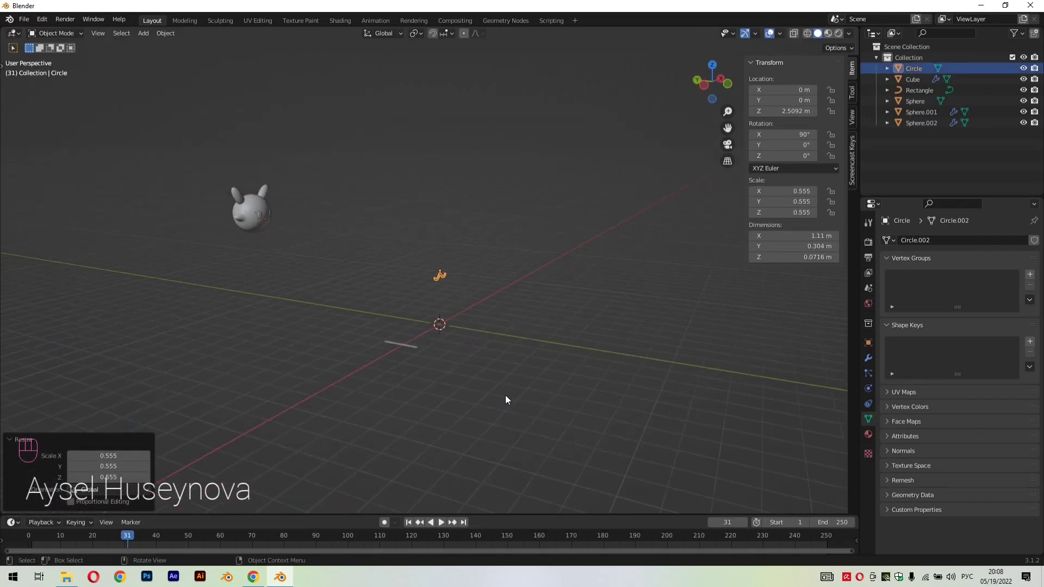
Select all the character's head parts and move them -10.3 m along Y towards the zigzag tube
{"action": "left_click_drag", "start_coordinate": [217, 172], "coordinate": [289, 237]}
{"action": "key", "text": "g"}
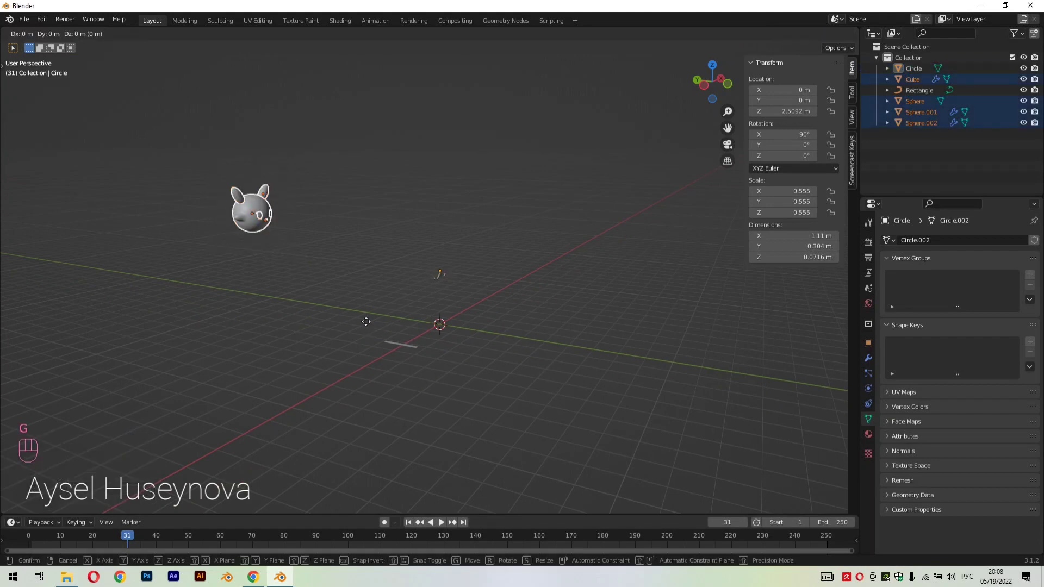
{"action": "key", "text": "y"}
{"action": "left_click", "coordinate": [535, 363]}
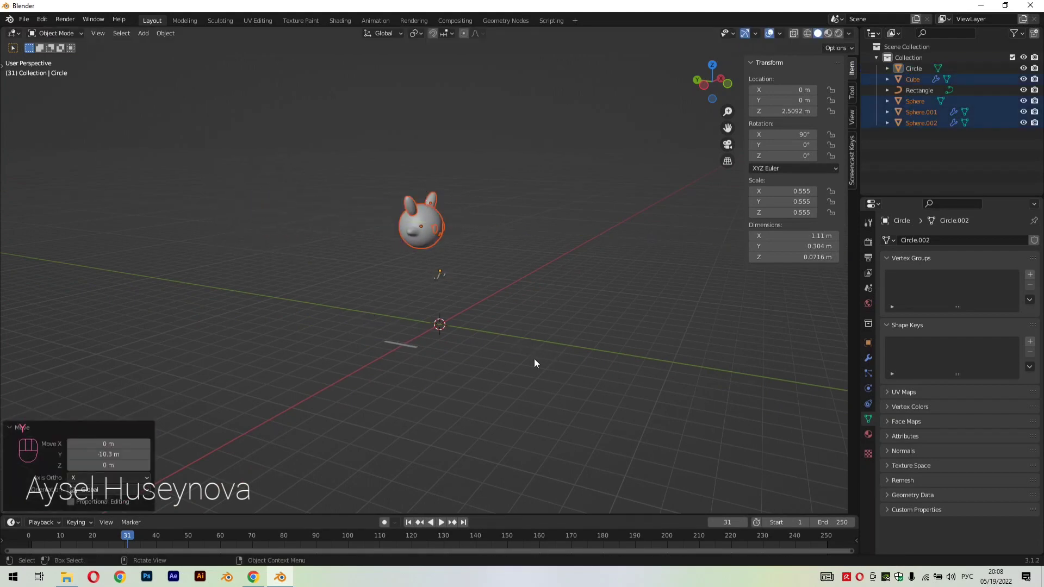
Move the selected head parts down by -1.719 m along Z
{"action": "key", "text": "g"}
{"action": "key", "text": "z"}
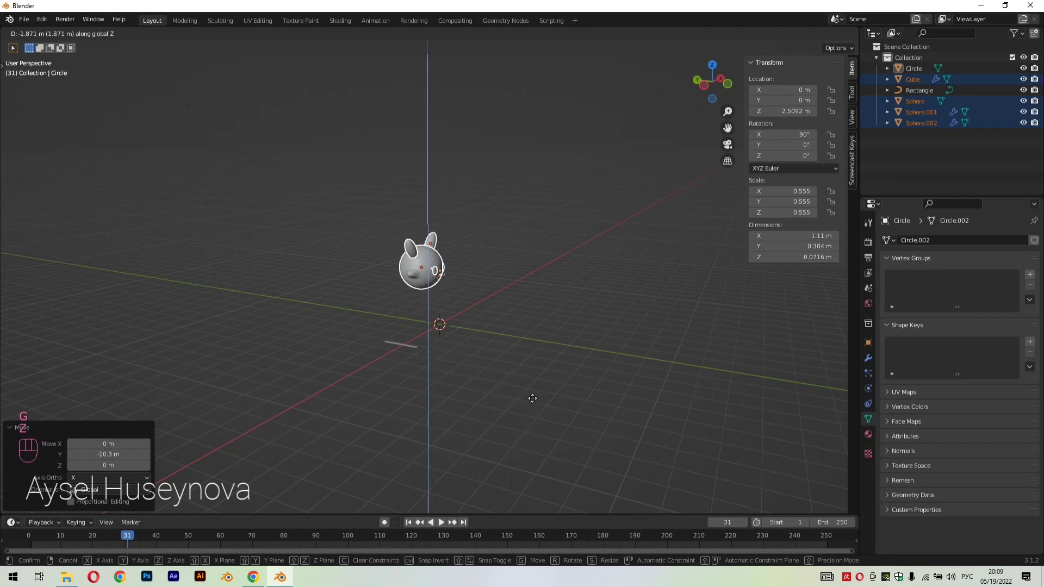
{"action": "left_click", "coordinate": [542, 405]}
Select the zigzag mouth tube, scale it uniformly by 0.568 and move it -0.14274 m along Z below the nose
{"action": "key", "text": "KP_1"}
{"action": "scroll", "coordinate": [546, 323], "scroll_direction": "up", "scroll_amount": 5}
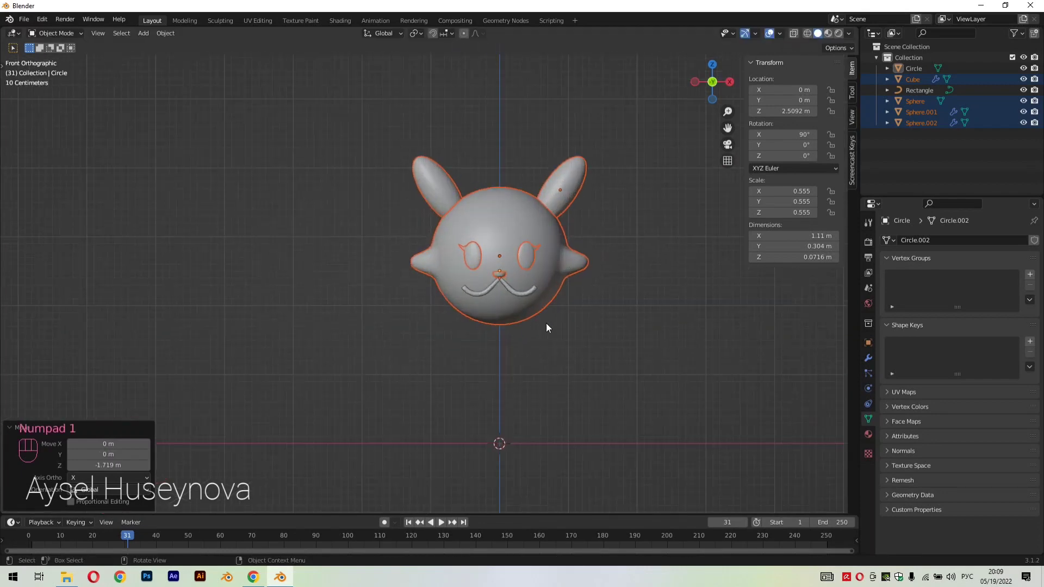
{"action": "scroll", "coordinate": [560, 299], "scroll_direction": "up", "scroll_amount": 2}
{"action": "left_click", "coordinate": [560, 299]}
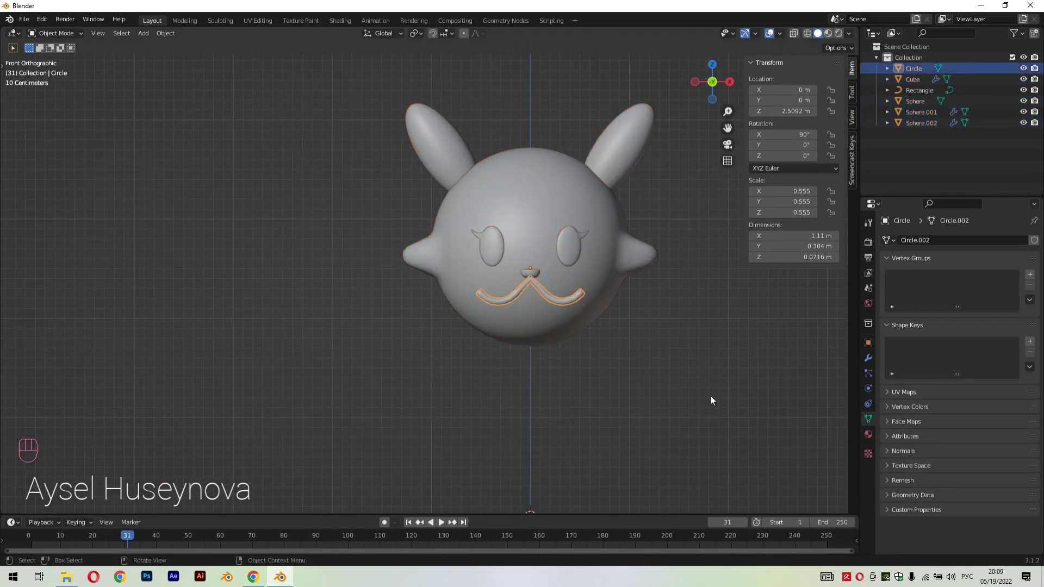
{"action": "key", "text": "s"}
{"action": "left_click", "coordinate": [617, 358]}
{"action": "key", "text": "g"}
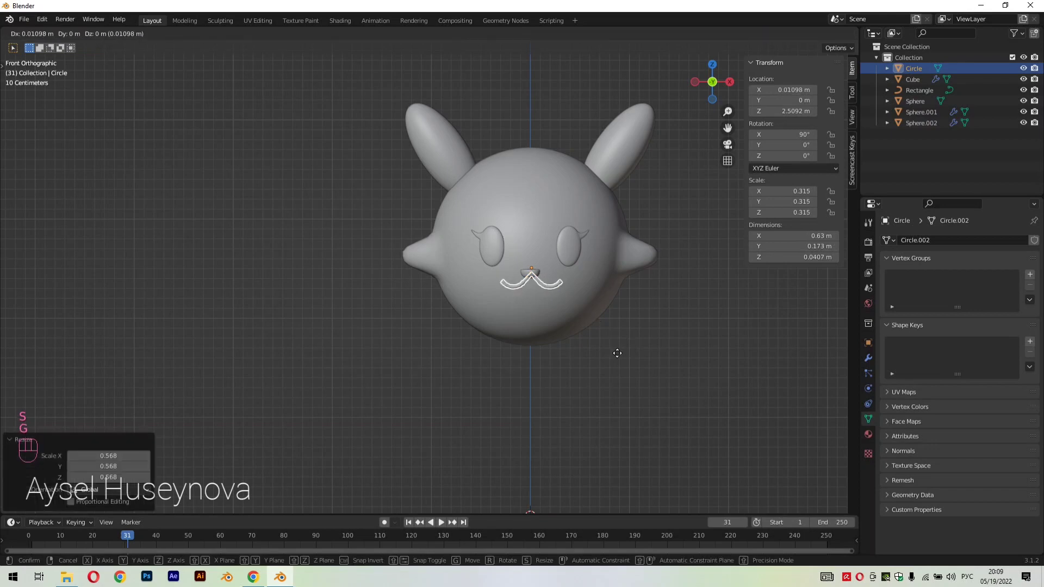
{"action": "key", "text": "z"}
{"action": "left_click", "coordinate": [637, 367]}
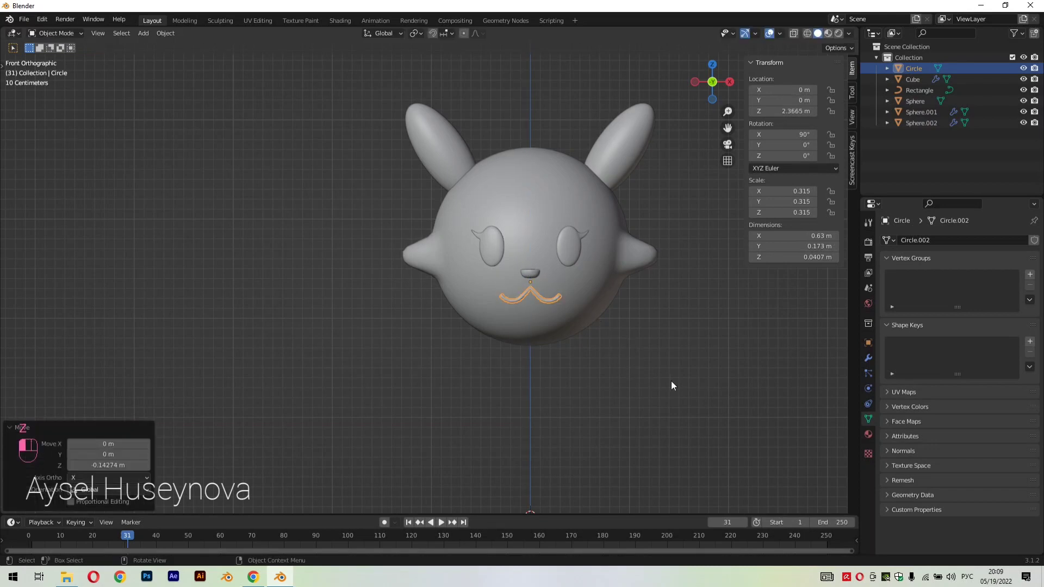
Scale the mouth tube uniformly by 0.821
{"action": "left_click", "coordinate": [671, 380]}
{"action": "middle_click_drag", "start_coordinate": [671, 380], "coordinate": [648, 336]}
{"action": "left_click", "coordinate": [559, 294]}
{"action": "key", "text": "s"}
{"action": "left_click", "coordinate": [631, 334]}
Rotate the mouth tube about the global X axis by 28.1° and another 6.58° to follow the head's curvature
{"action": "scroll", "coordinate": [670, 338], "scroll_direction": "up", "scroll_amount": 4}
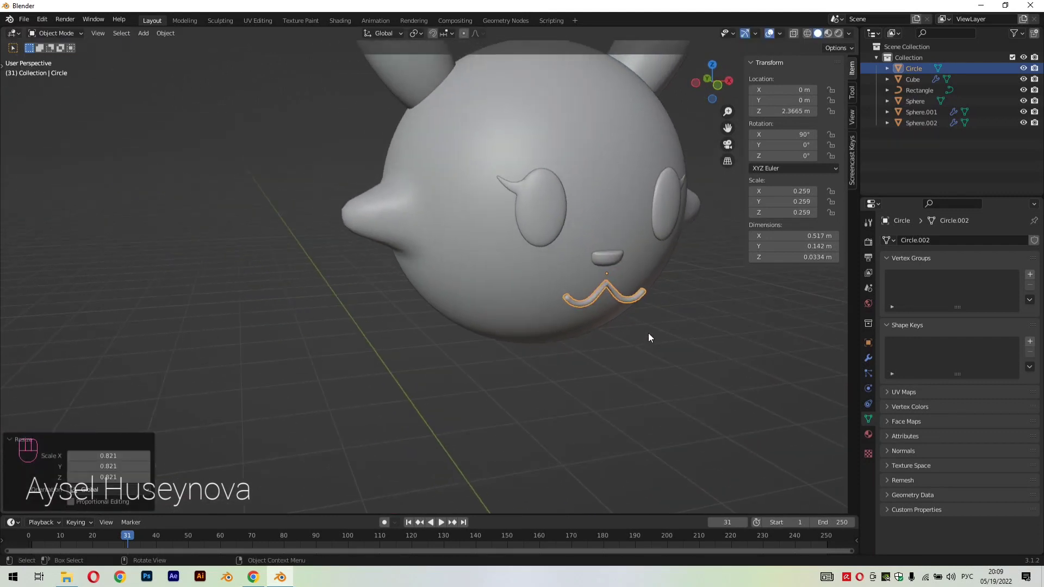
{"action": "key", "text": "r"}
{"action": "key", "text": "x"}
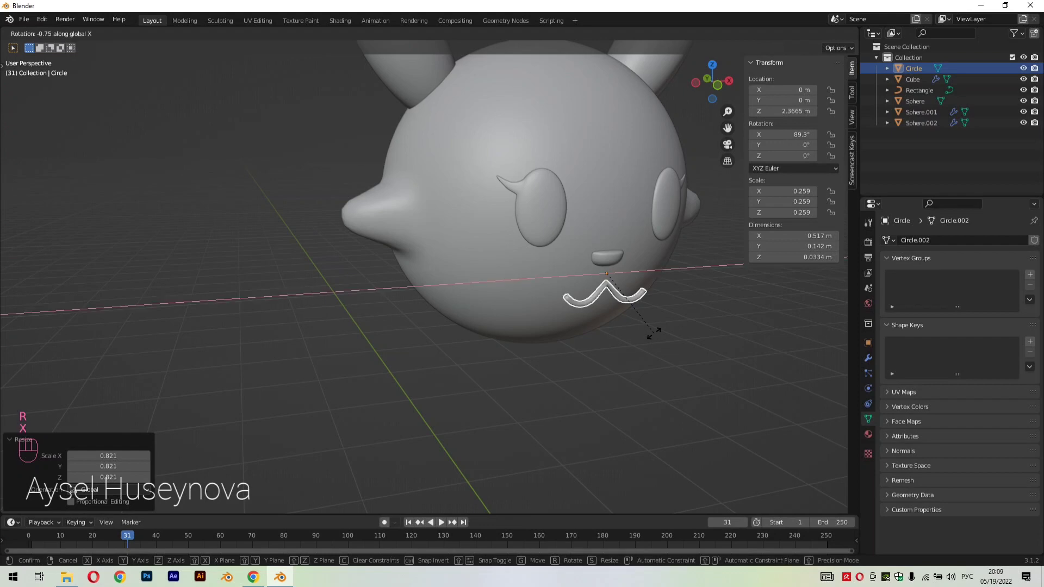
{"action": "left_click", "coordinate": [610, 287]}
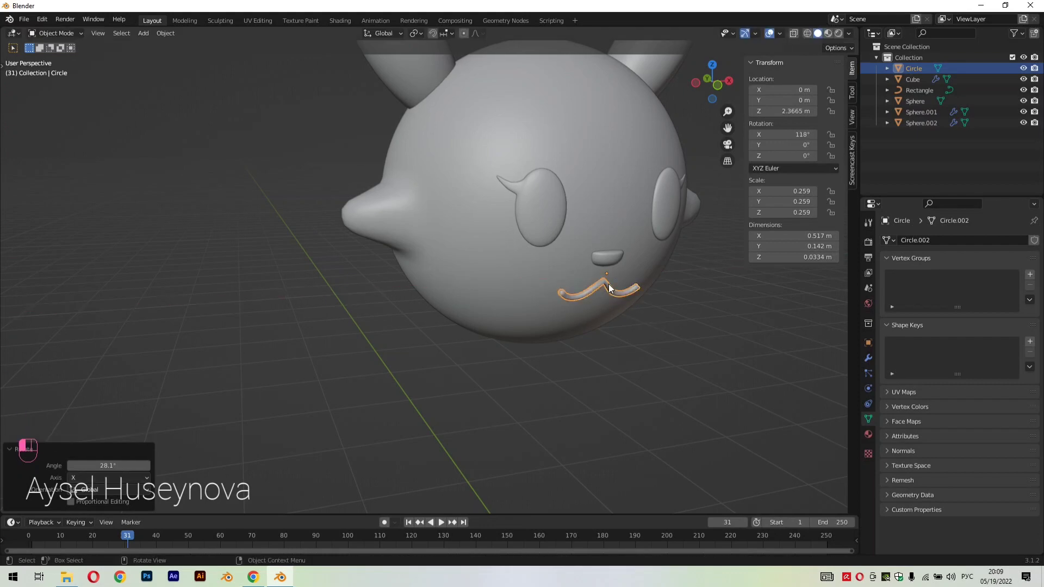
{"action": "middle_click_drag", "start_coordinate": [611, 291], "coordinate": [681, 399]}
{"action": "key", "text": "r"}
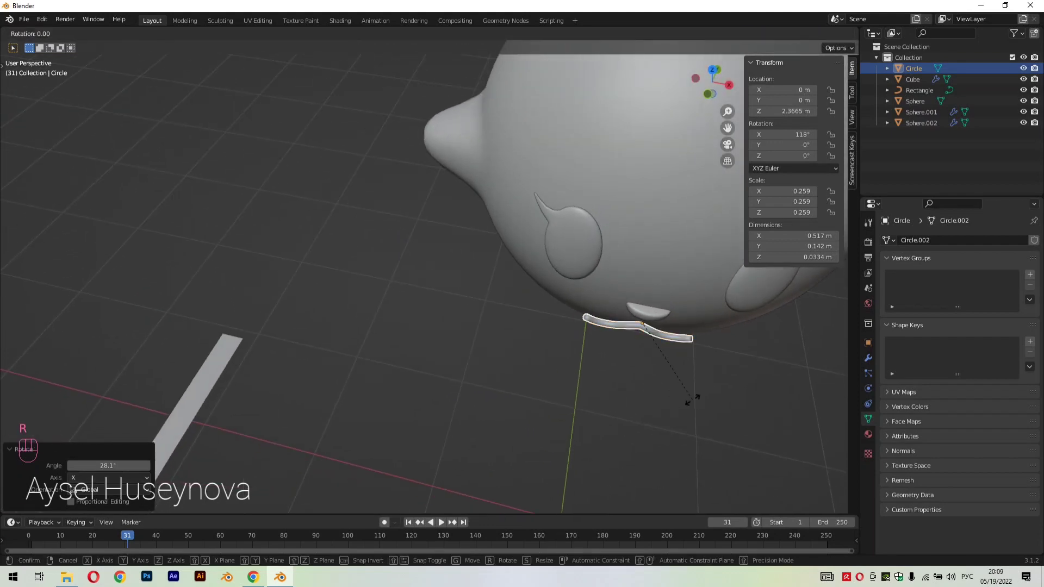
{"action": "key", "text": "x"}
{"action": "left_click", "coordinate": [692, 425]}
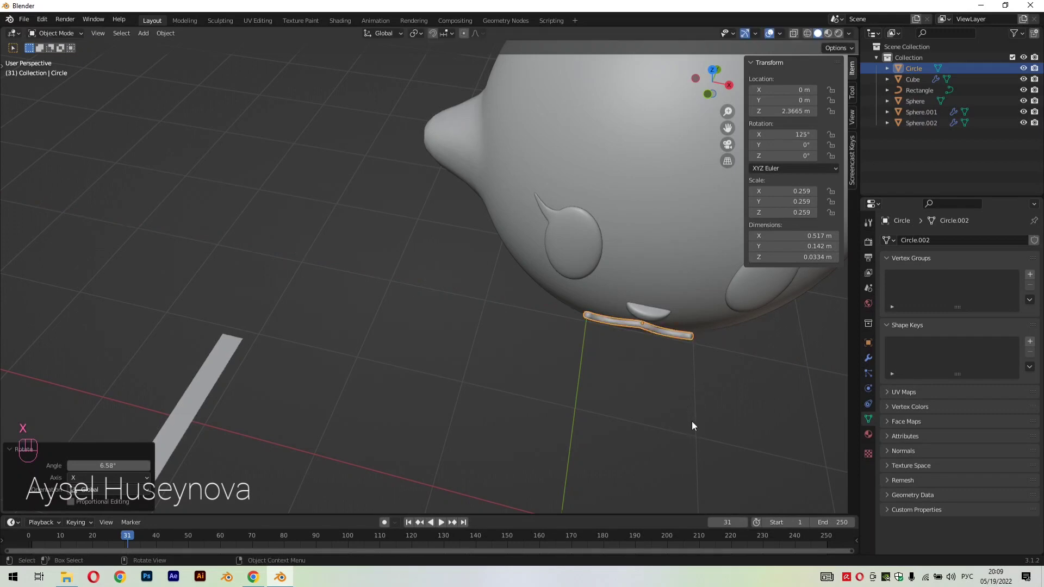
Move the mouth tube about 0.013 m along Y into the face and deselect it
{"action": "key", "text": "g"}
{"action": "key", "text": "y"}
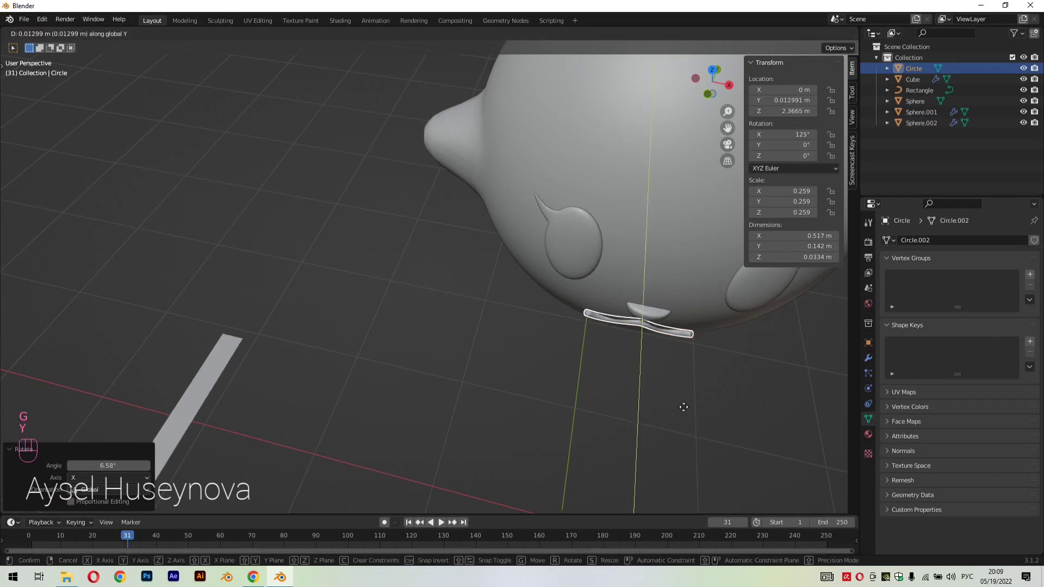
{"action": "left_click", "coordinate": [683, 407]}
{"action": "key", "text": "KP_1"}
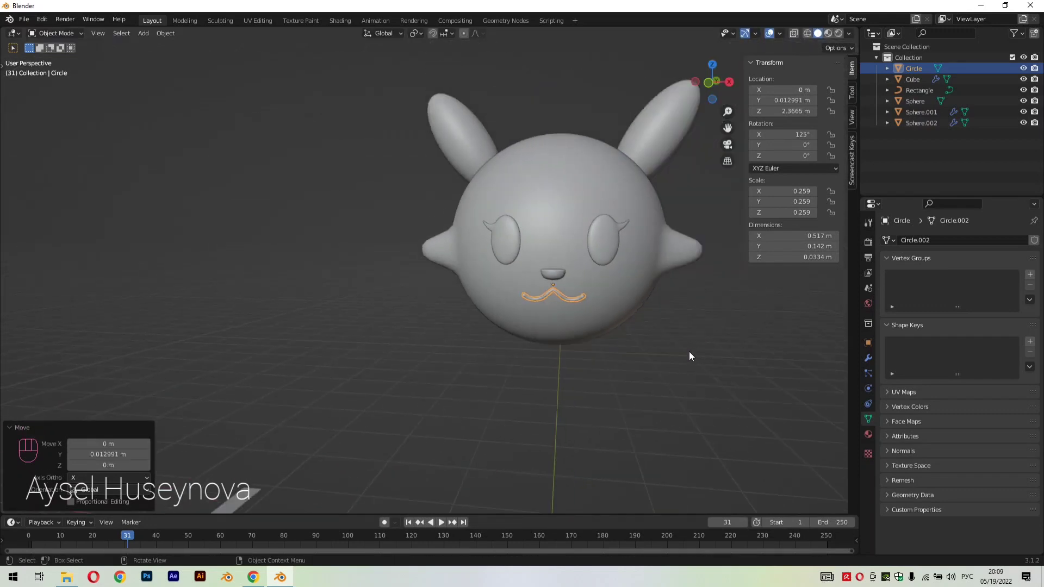
{"action": "left_click", "coordinate": [689, 348]}
{"action": "middle_click_drag", "start_coordinate": [689, 348], "coordinate": [619, 360]}
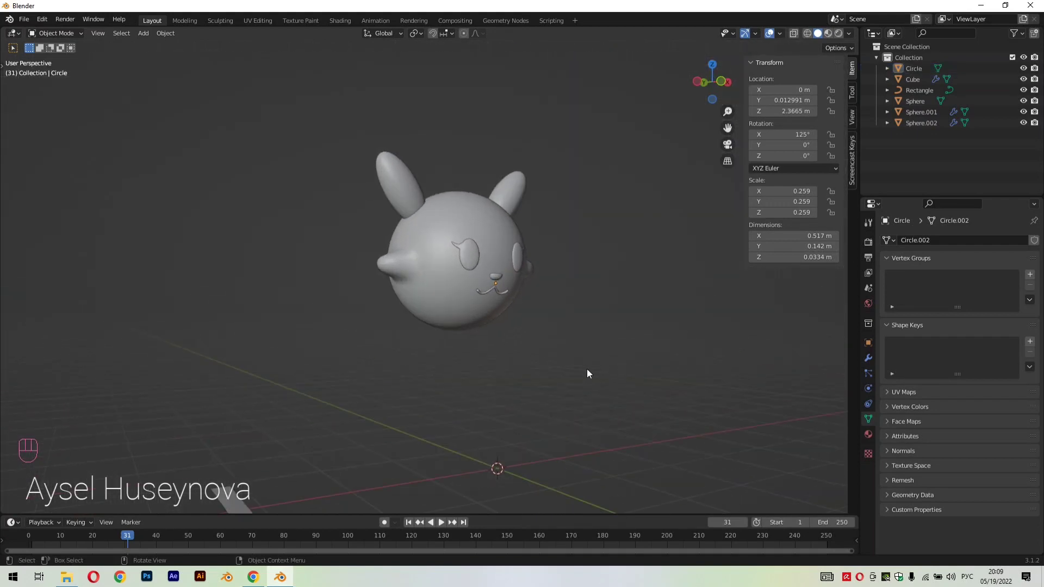
Add a 2 m cube at the world origin and give it a level 2 subdivision
{"action": "key", "text": "shift+a"}
{"action": "mouse_move", "coordinate": [575, 344]}
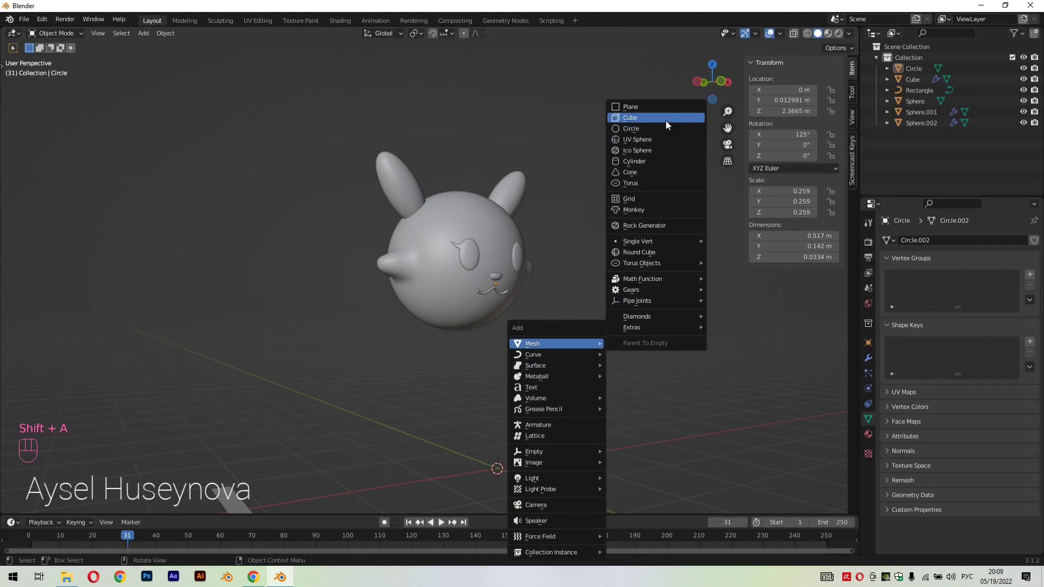
{"action": "left_click", "coordinate": [665, 119]}
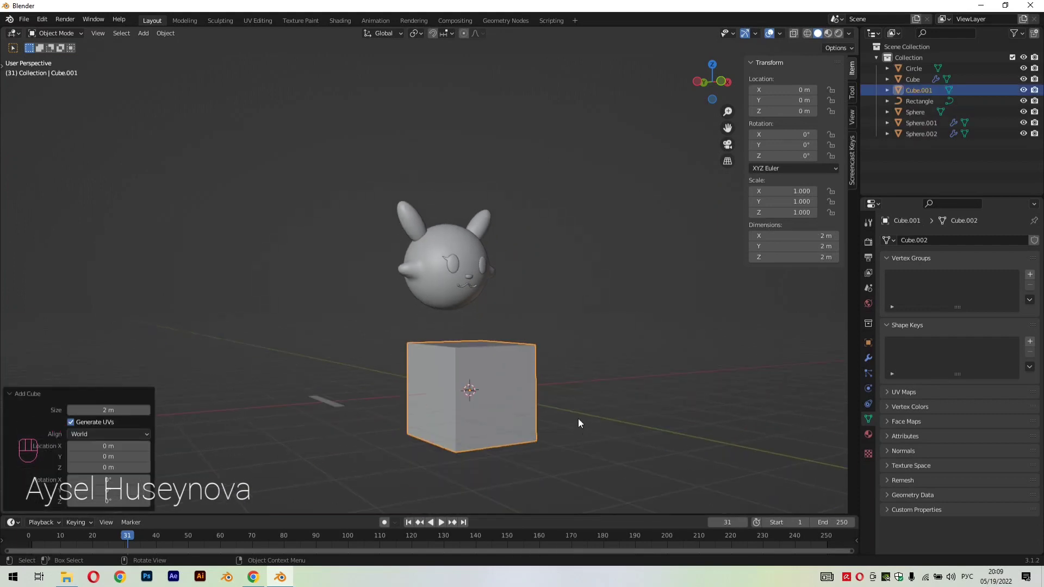
{"action": "key", "text": "ctrl+2"}
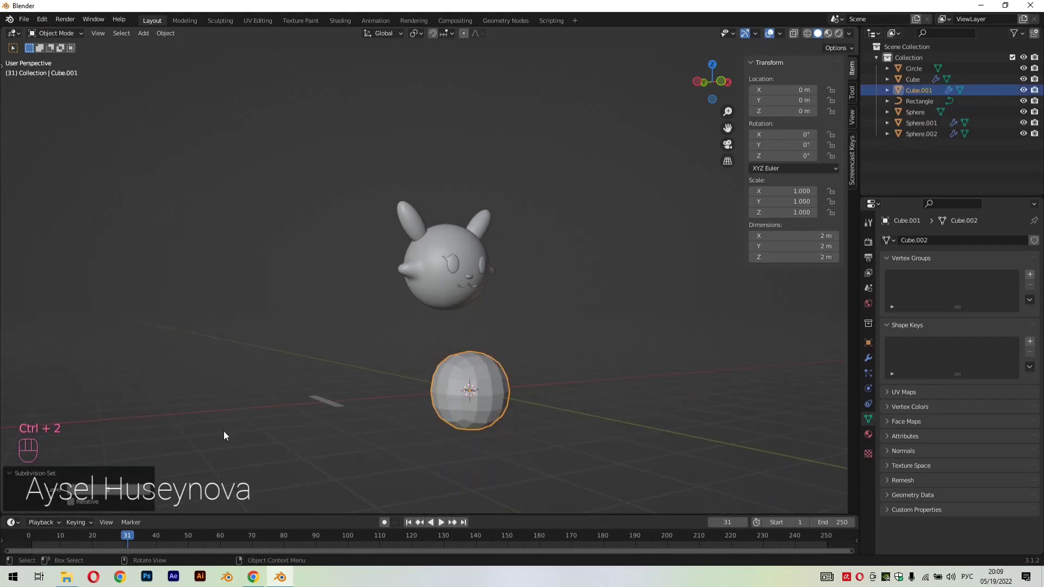
In edit mode, add one horizontal loop cut to the cube and slide it fully down to the bottom edge
{"action": "scroll", "coordinate": [621, 432], "scroll_direction": "up", "scroll_amount": 1}
{"action": "key", "text": "Tab"}
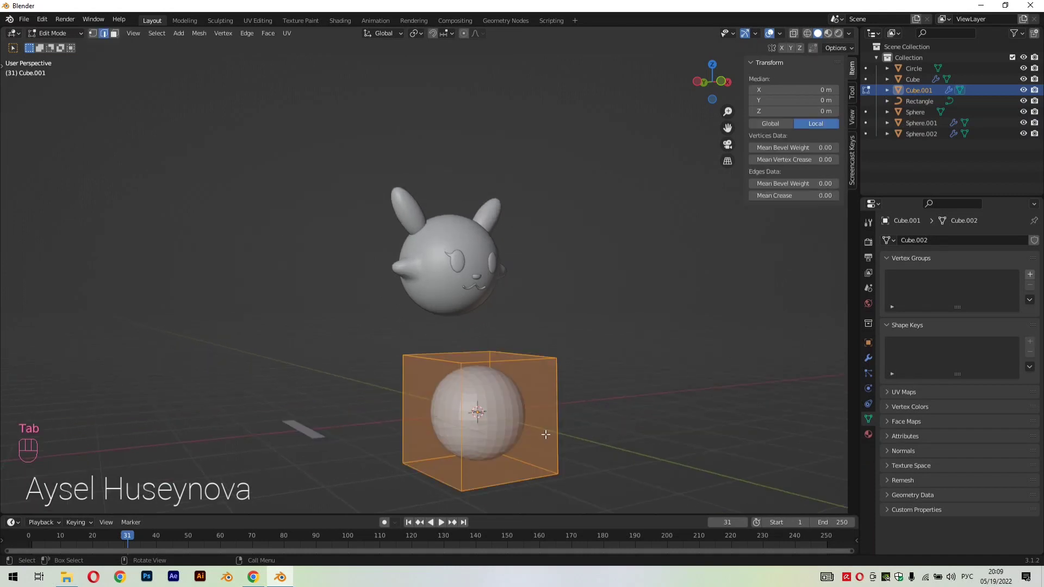
{"action": "middle_click_drag", "start_coordinate": [545, 434], "coordinate": [498, 442]}
{"action": "key", "text": "ctrl+r"}
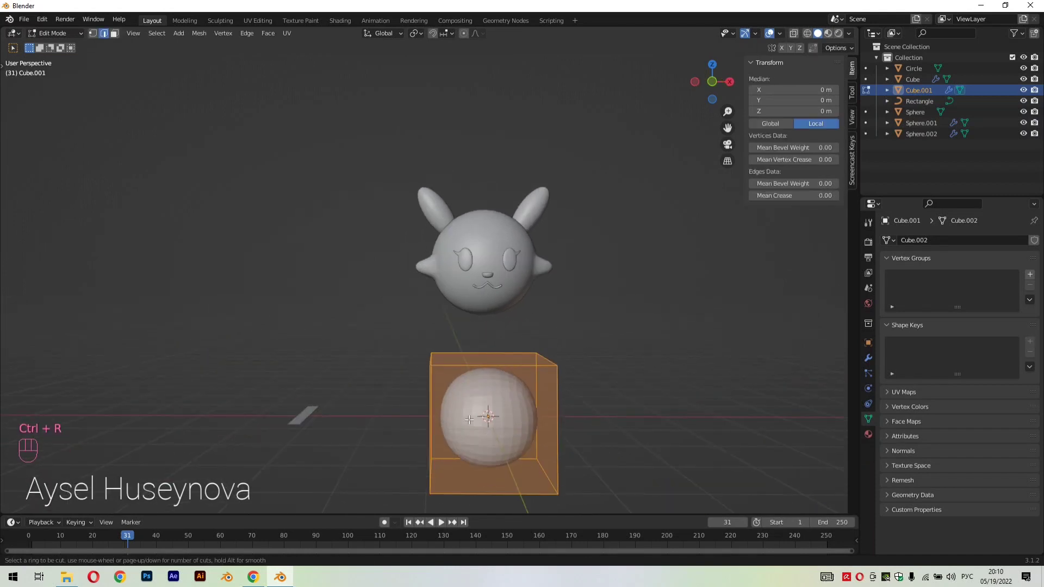
{"action": "left_click", "coordinate": [471, 435]}
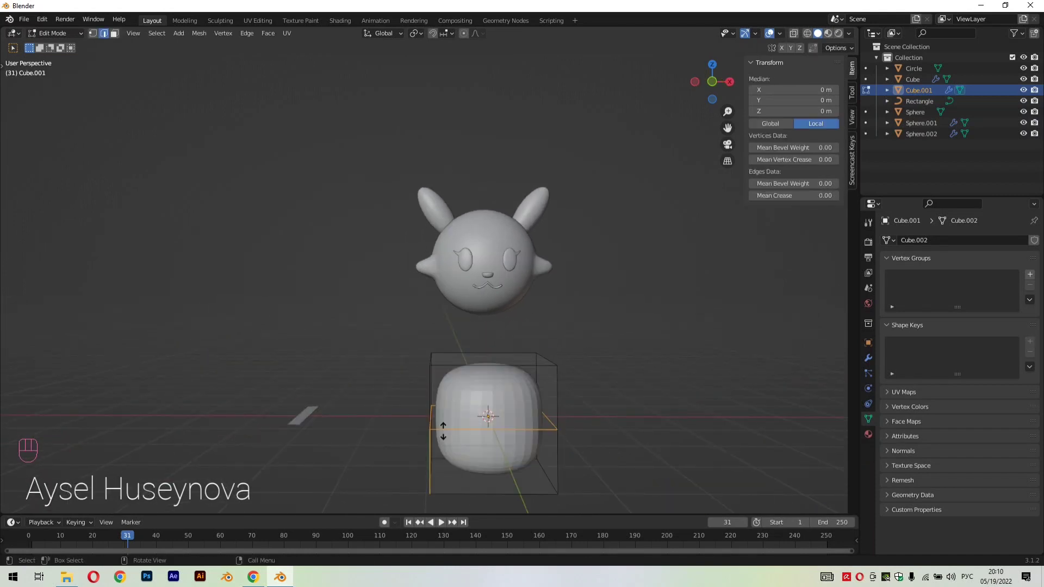
{"action": "left_click", "coordinate": [457, 503]}
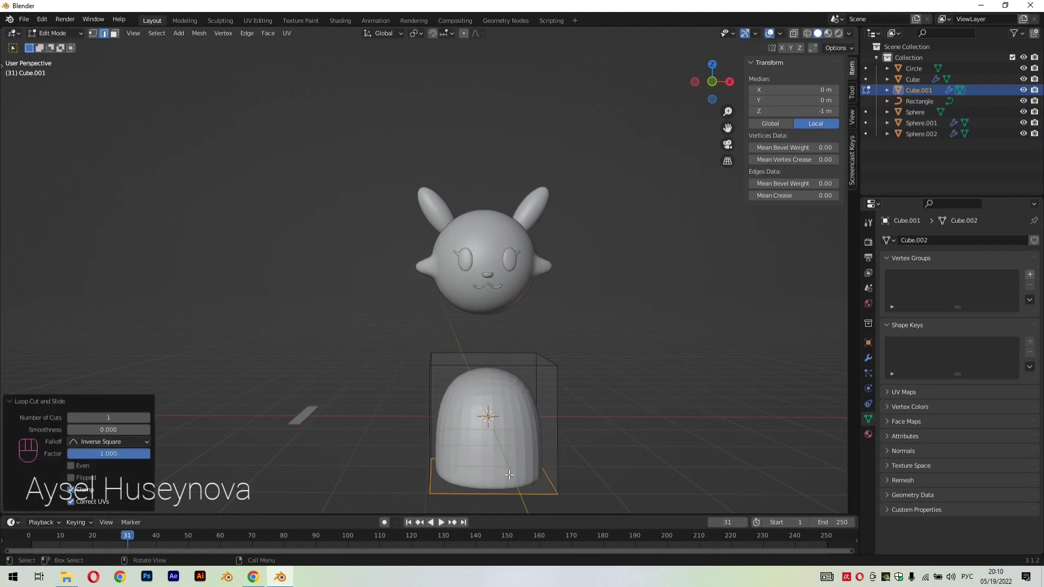
Move the cube's top face -0.72457 m along Z to flatten the dome, and return to object mode
{"action": "left_click", "coordinate": [459, 365], "text": "alt"}
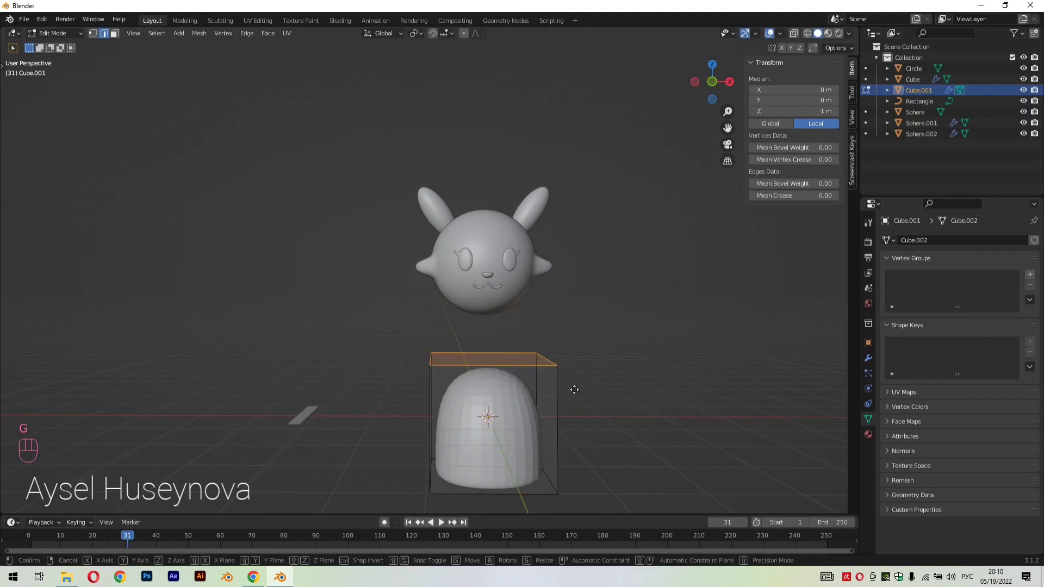
{"action": "key", "text": "g"}
{"action": "key", "text": "z"}
{"action": "left_click", "coordinate": [575, 431]}
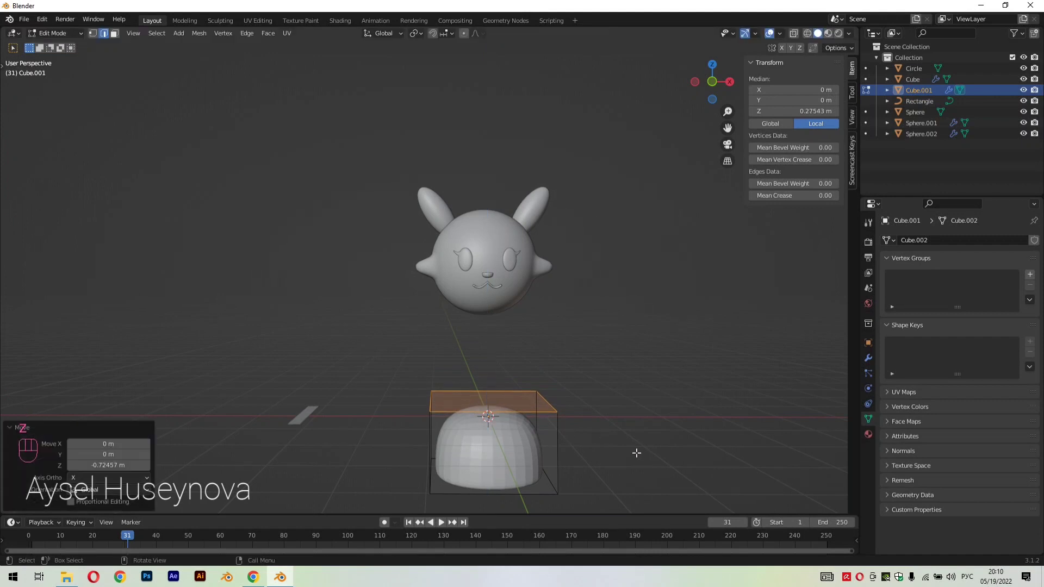
{"action": "middle_click_drag", "start_coordinate": [636, 450], "coordinate": [726, 458]}
{"action": "key", "text": "Tab"}
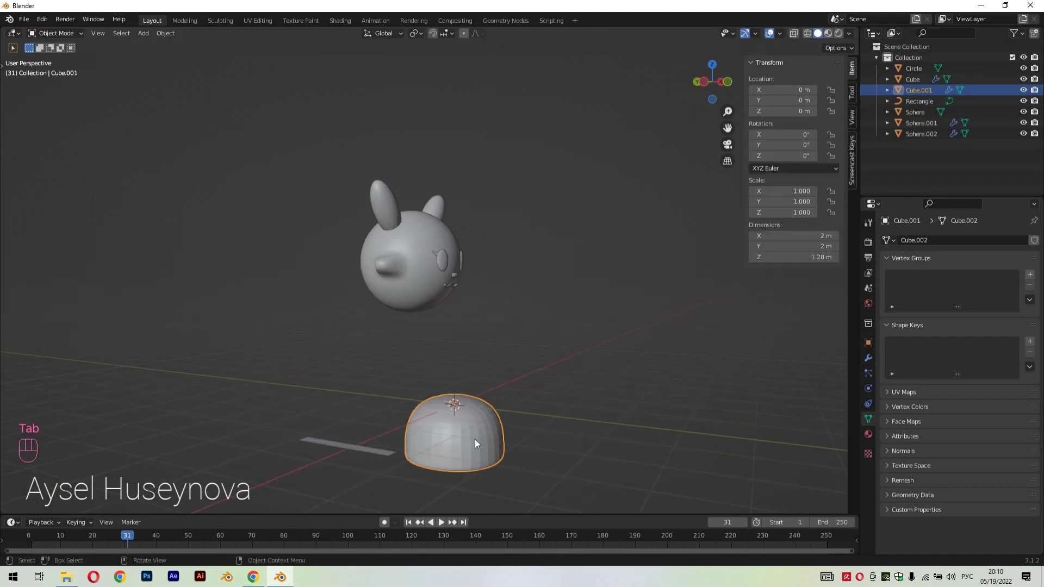
Stretch the dome by 1.097 along Y and shrink it uniformly to a scale of 0.409, 0.449, 0.409
{"action": "key", "text": "s"}
{"action": "key", "text": "y"}
{"action": "left_click", "coordinate": [575, 471]}
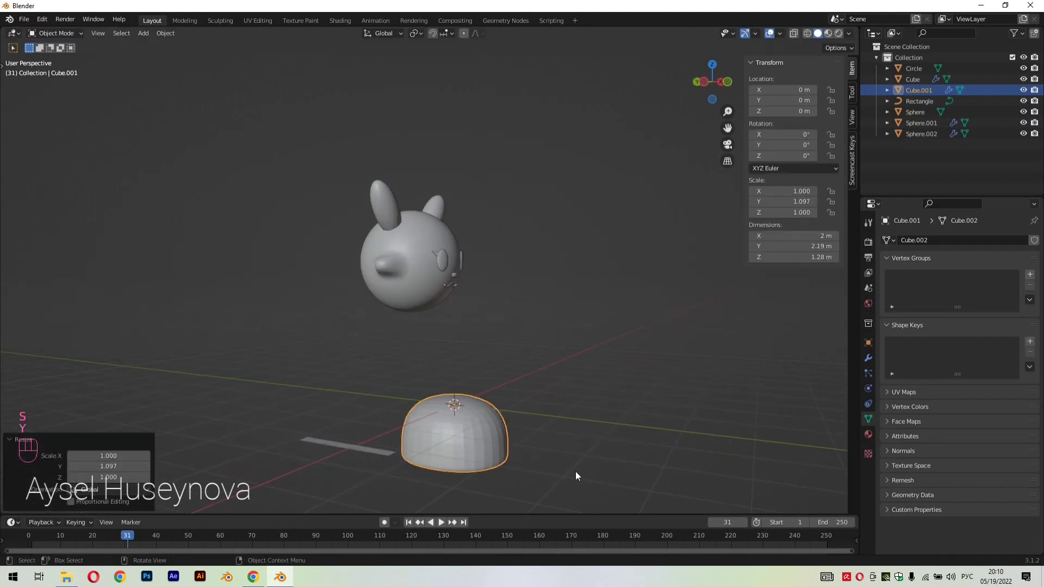
{"action": "key", "text": "s"}
{"action": "left_click", "coordinate": [566, 459]}
{"action": "middle_click_drag", "start_coordinate": [565, 460], "coordinate": [589, 454]}
{"action": "key", "text": "s"}
Shade the small dome smooth and deselect it
{"action": "right_click", "coordinate": [487, 416]}
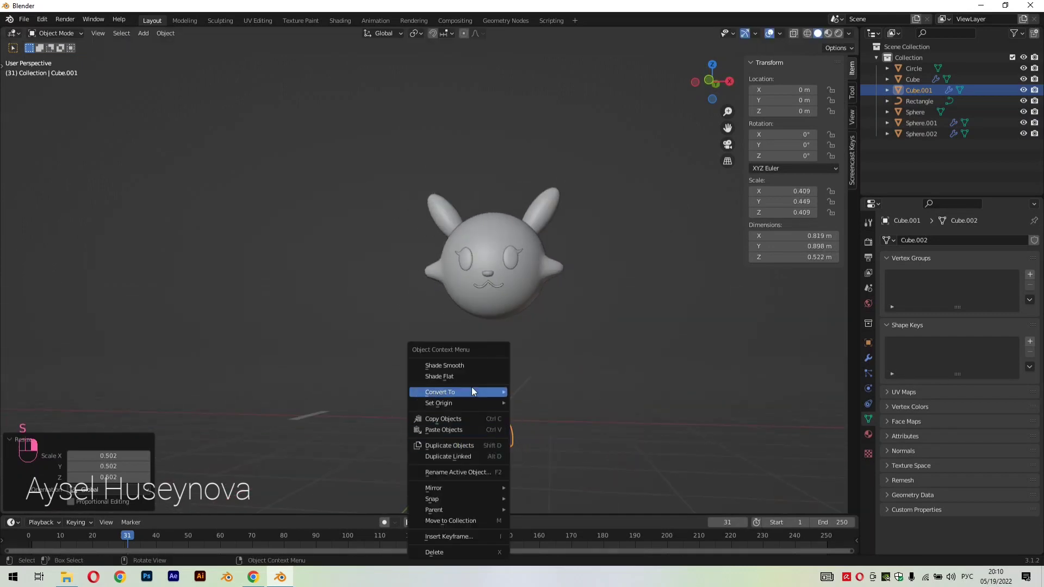
{"action": "left_click", "coordinate": [456, 364]}
{"action": "scroll", "coordinate": [576, 431], "scroll_direction": "down", "scroll_amount": 2}
{"action": "left_click", "coordinate": [497, 414]}
{"action": "middle_click_drag", "start_coordinate": [497, 414], "coordinate": [522, 407]}
{"action": "scroll", "coordinate": [521, 408], "scroll_direction": "up", "scroll_amount": 3}
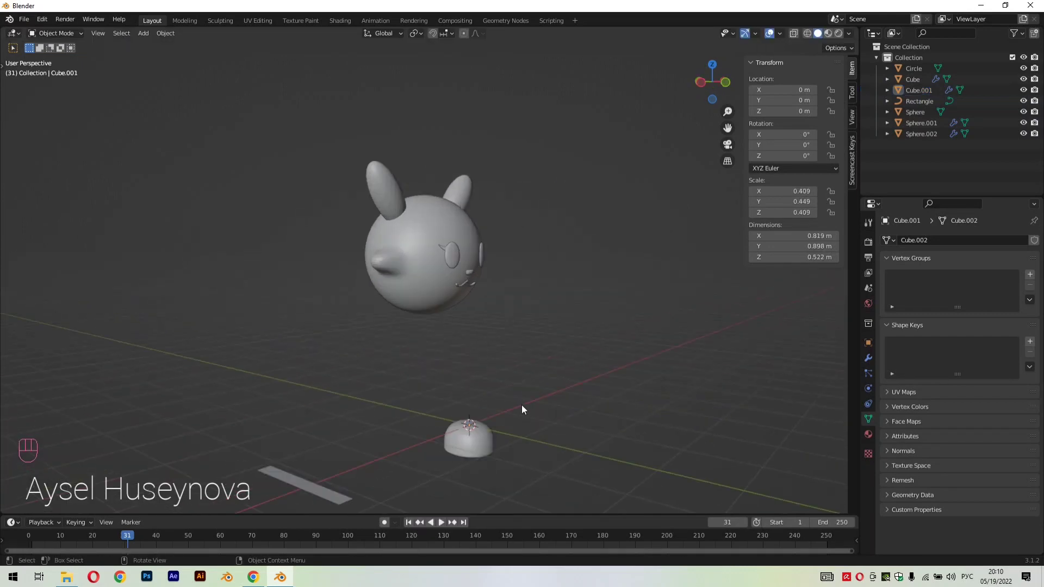
Select the dome and move it 1.8524 m along Z and 1.3184 m along Y, beneath the head
{"action": "left_click", "coordinate": [480, 447]}
{"action": "key", "text": "g"}
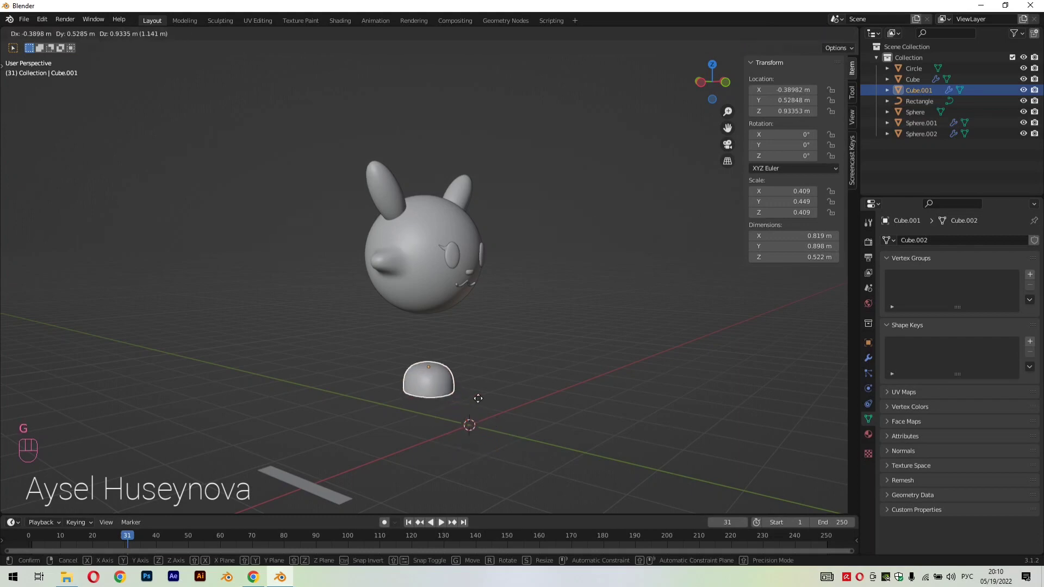
{"action": "key", "text": "z"}
{"action": "left_click", "coordinate": [549, 369]}
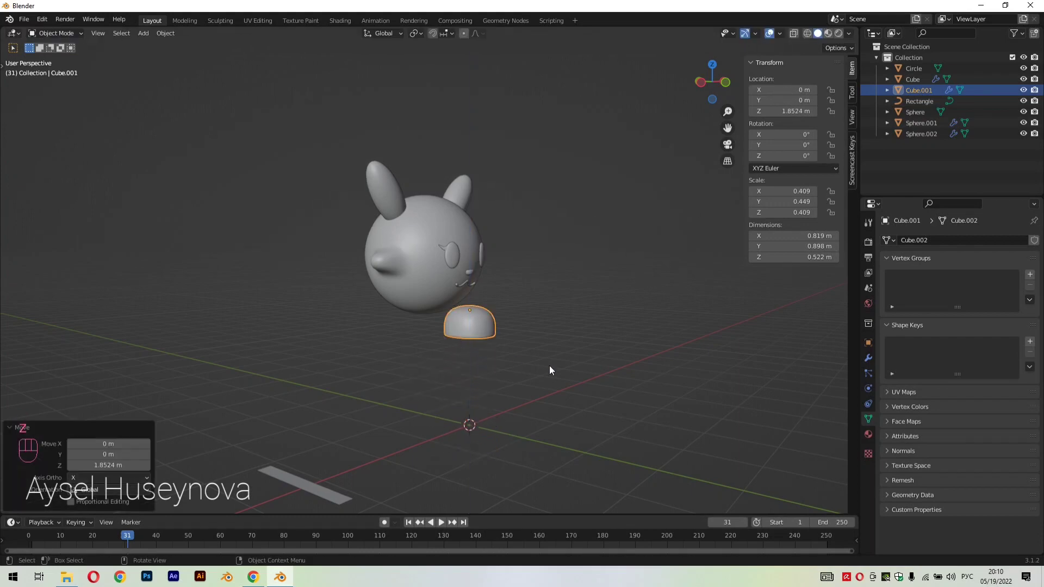
{"action": "key", "text": "g"}
{"action": "key", "text": "y"}
{"action": "left_click", "coordinate": [515, 361]}
Move the dome about -0.453 m along X from the head's centreline and scale it uniformly by 0.831
{"action": "middle_click_drag", "start_coordinate": [515, 361], "coordinate": [506, 393]}
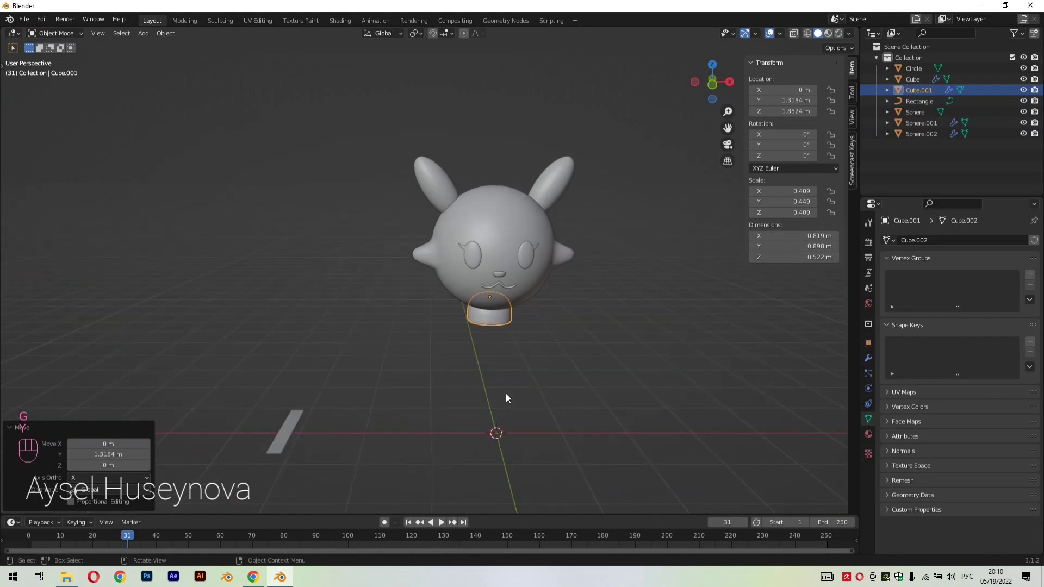
{"action": "key", "text": "KP_1"}
{"action": "scroll", "coordinate": [506, 393], "scroll_direction": "up", "scroll_amount": 3}
{"action": "key", "text": "h"}
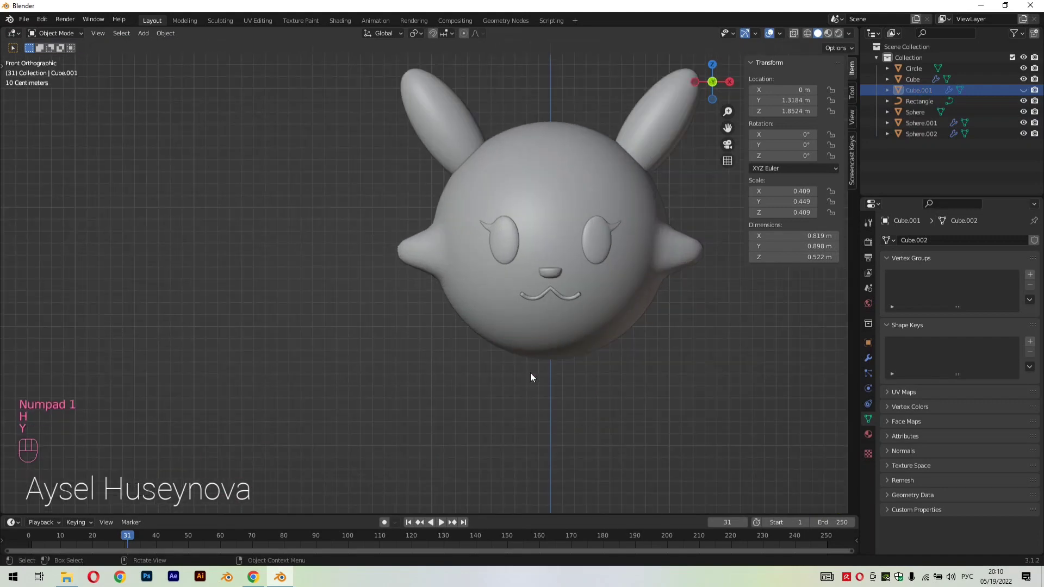
{"action": "key", "text": "ctrl+z"}
{"action": "key", "text": "g"}
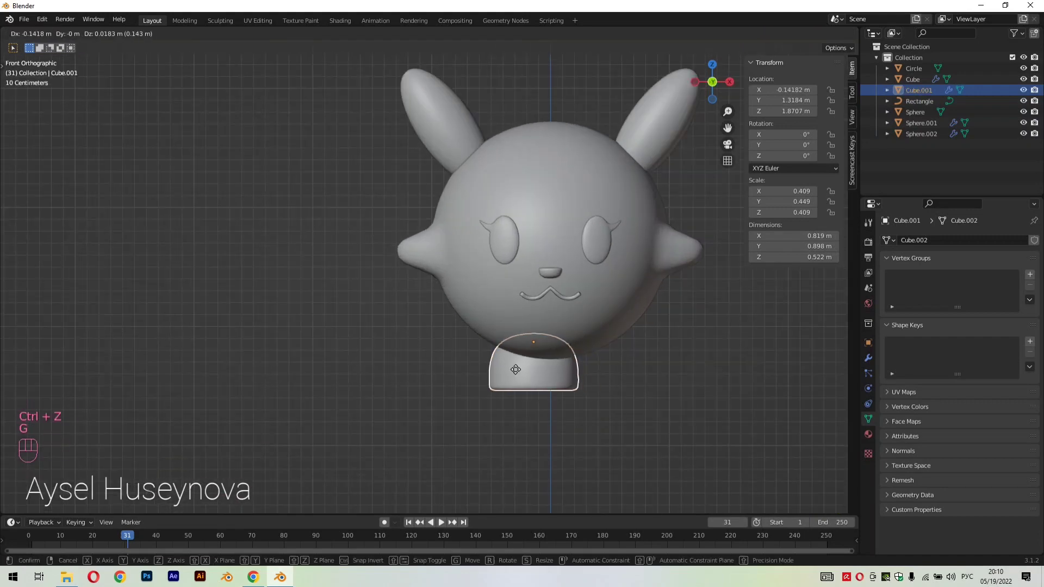
{"action": "key", "text": "y"}
{"action": "key", "text": "x"}
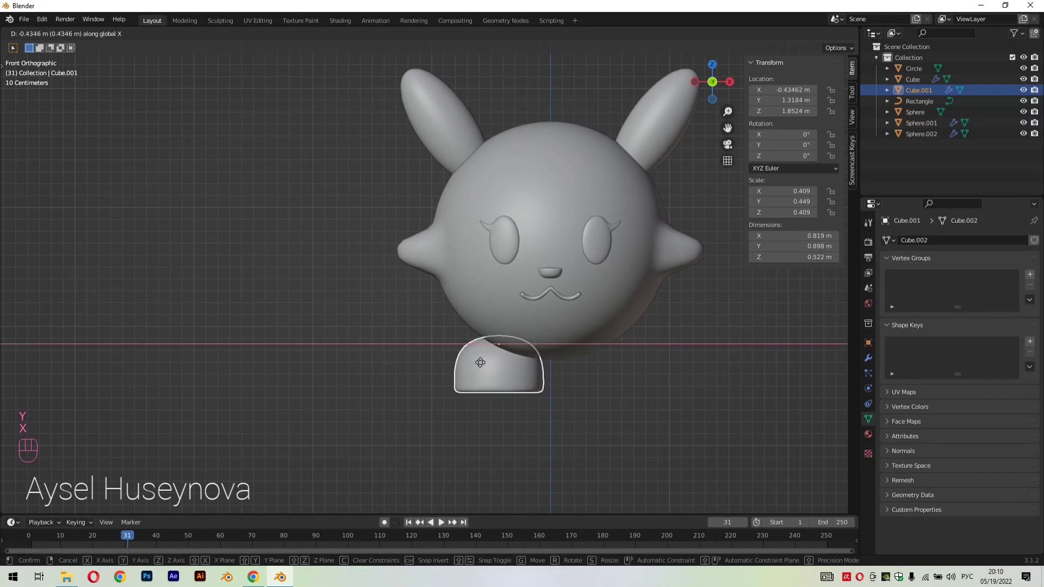
{"action": "left_click", "coordinate": [452, 370]}
{"action": "key", "text": "s"}
{"action": "left_click", "coordinate": [611, 395]}
Rotate the dome-shaped foot 5.26° about the global Z axis
{"action": "key", "text": "r"}
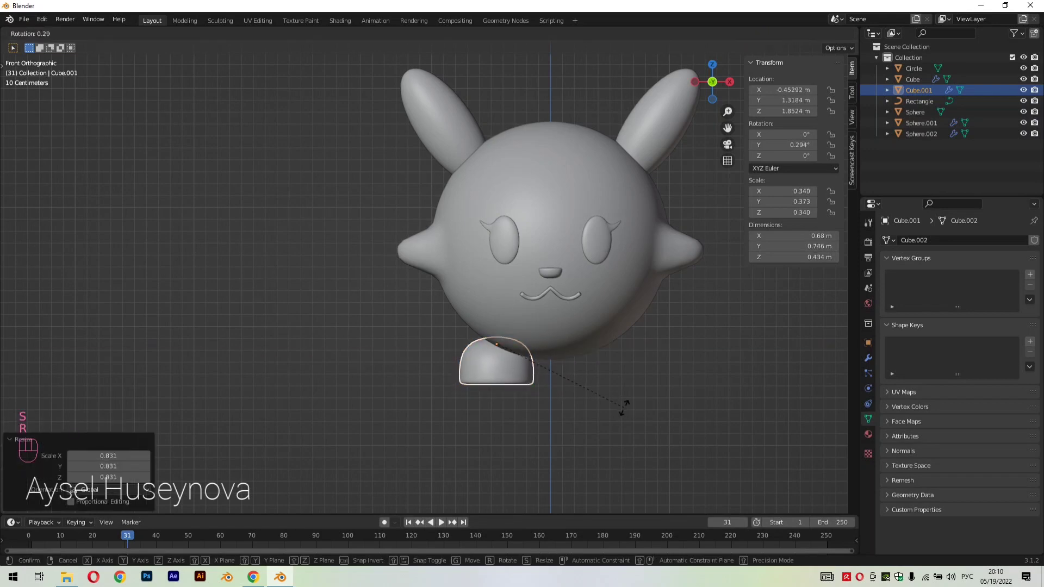
{"action": "key", "text": "x"}
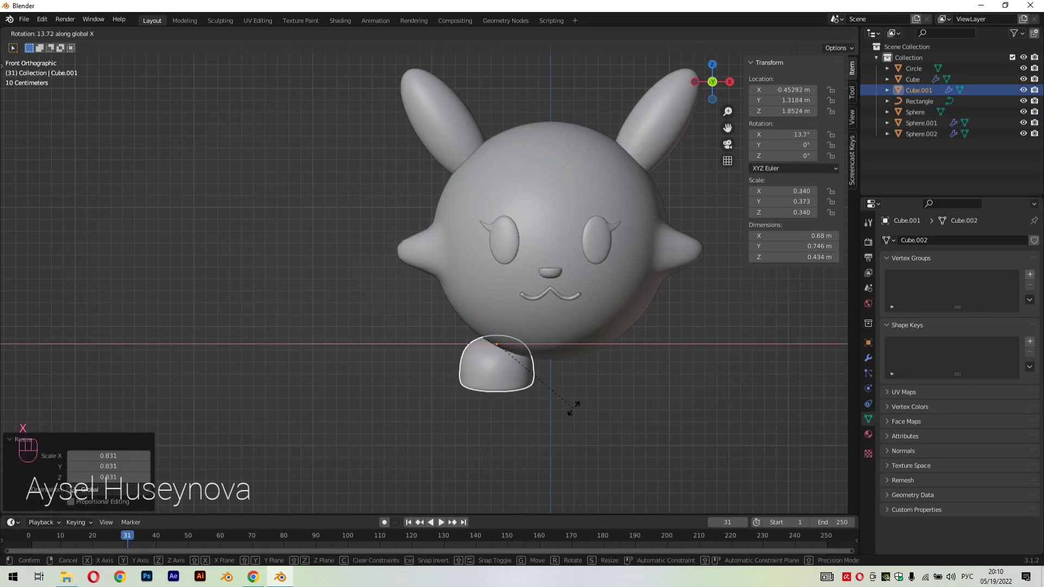
{"action": "key", "text": "y"}
{"action": "key", "text": "z"}
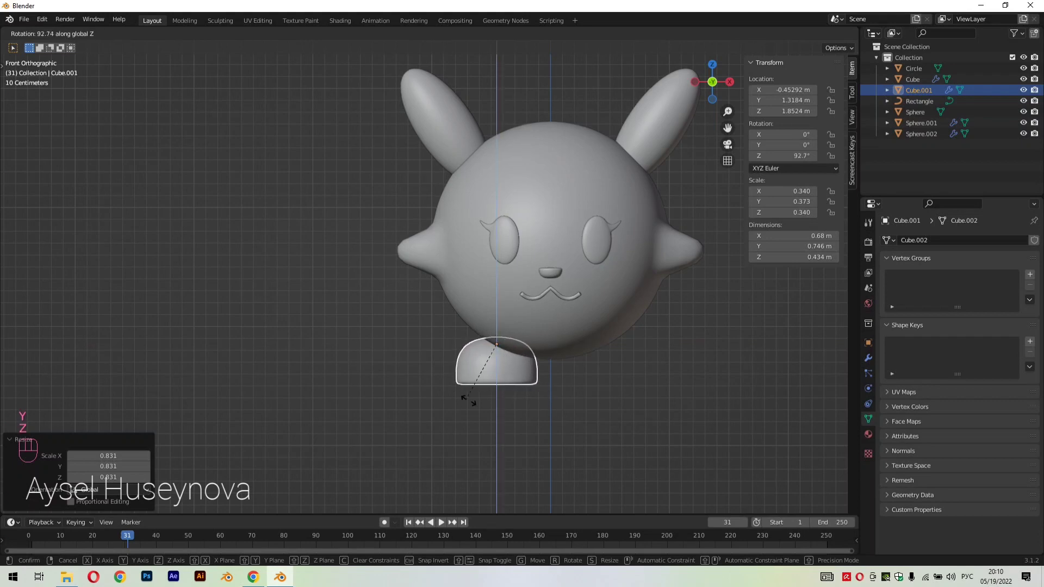
{"action": "left_click", "coordinate": [603, 409]}
Move the foot about 0.062 m along X, closer to the head's centreline
{"action": "mouse_move", "coordinate": [603, 408]}
{"action": "middle_mouse_down"}
{"action": "mouse_move", "coordinate": [685, 437]}
{"action": "mouse_move", "coordinate": [621, 410]}
{"action": "middle_mouse_up"}
{"action": "key", "text": "g"}
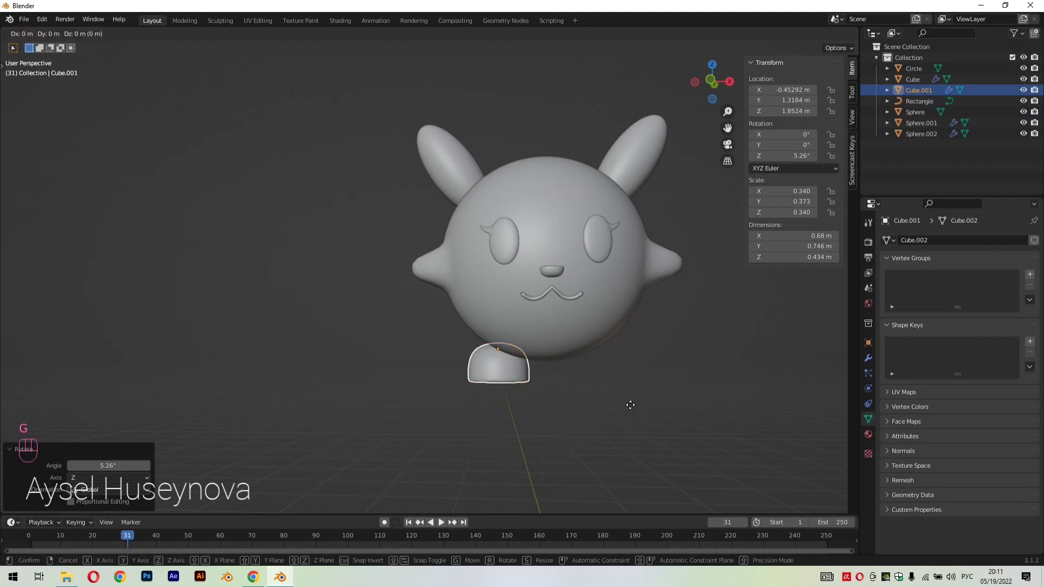
{"action": "key", "text": "x"}
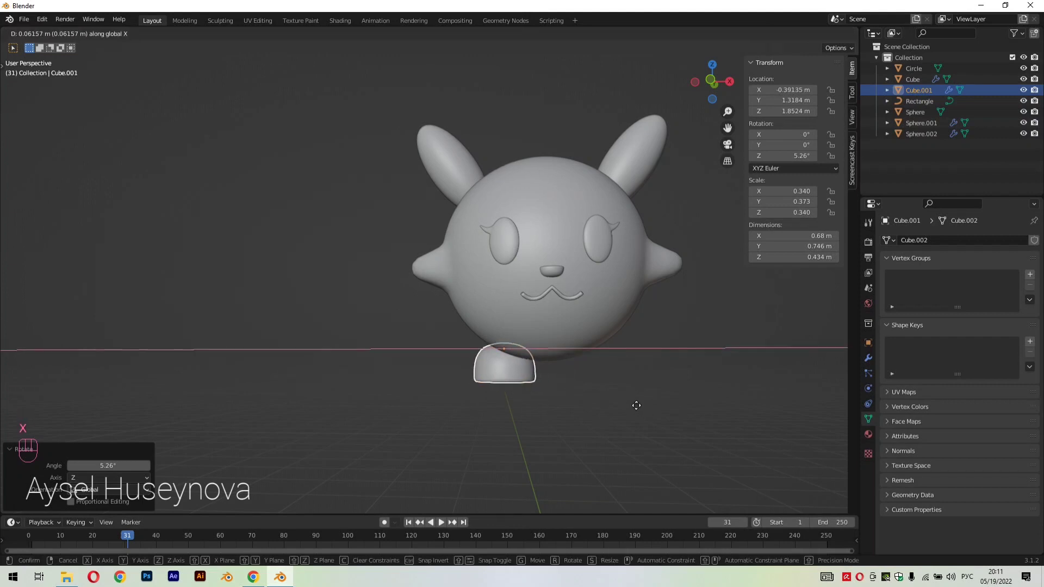
{"action": "left_click", "coordinate": [638, 408]}
Tilt the foot outward to a rotation of about 14.7° on Y and 7.44° on Z, and deselect it
{"action": "key", "text": "r"}
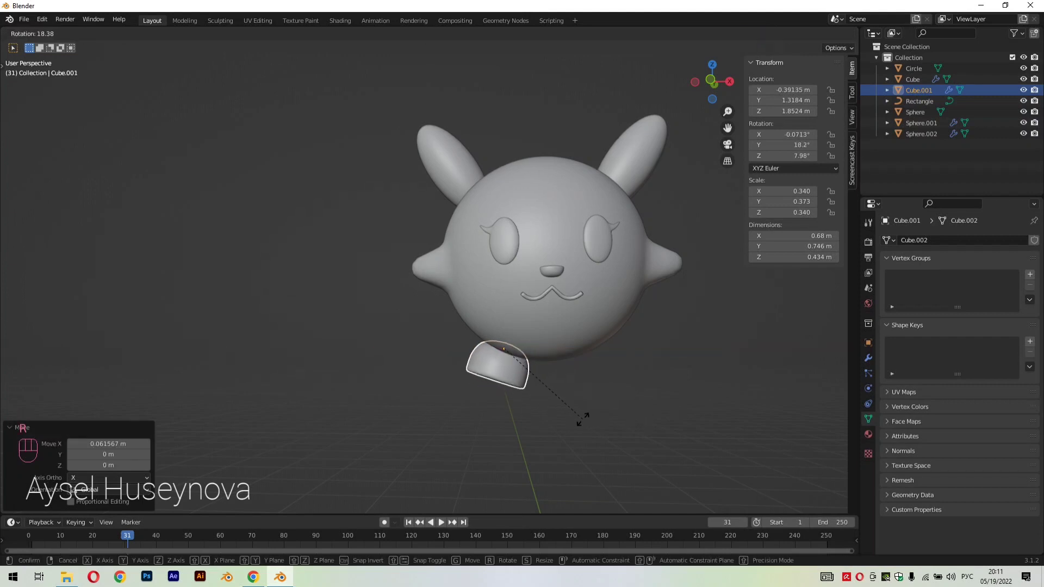
{"action": "left_click", "coordinate": [590, 417]}
{"action": "left_click", "coordinate": [627, 417]}
{"action": "scroll", "coordinate": [633, 425], "scroll_direction": "down", "scroll_amount": 2}
{"action": "middle_click_drag", "start_coordinate": [640, 433], "coordinate": [638, 428]}
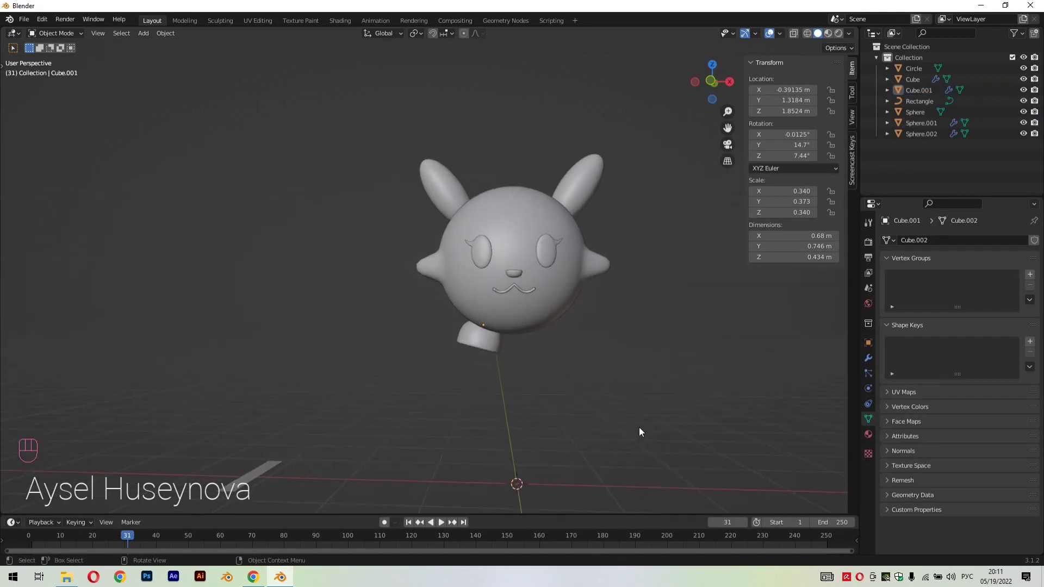
Select the foot and apply its Subdivision modifier
{"action": "left_click", "coordinate": [480, 341]}
{"action": "left_click", "coordinate": [868, 359]}
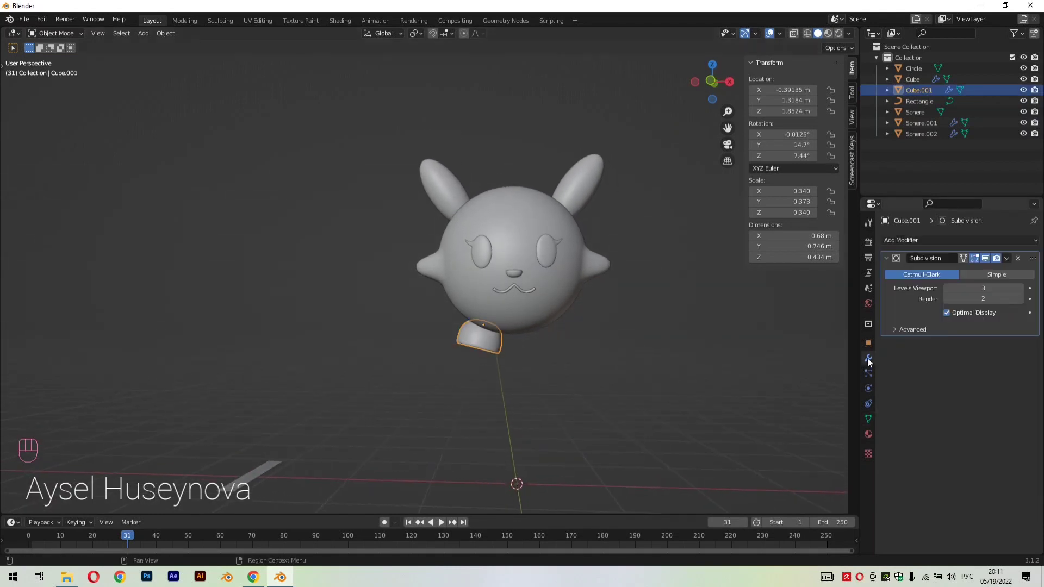
{"action": "left_click", "coordinate": [1006, 260]}
{"action": "left_click", "coordinate": [1001, 269]}
Add a Mirror modifier on X to the foot with the head sphere as mirror object, and apply it
{"action": "left_click", "coordinate": [960, 241]}
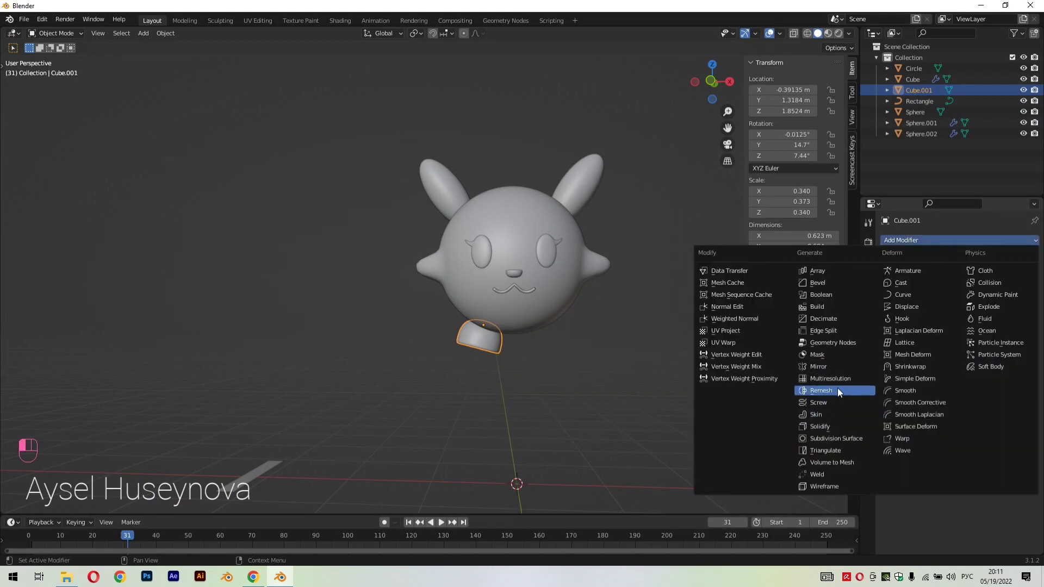
{"action": "left_click", "coordinate": [837, 368]}
{"action": "left_click", "coordinate": [1018, 315]}
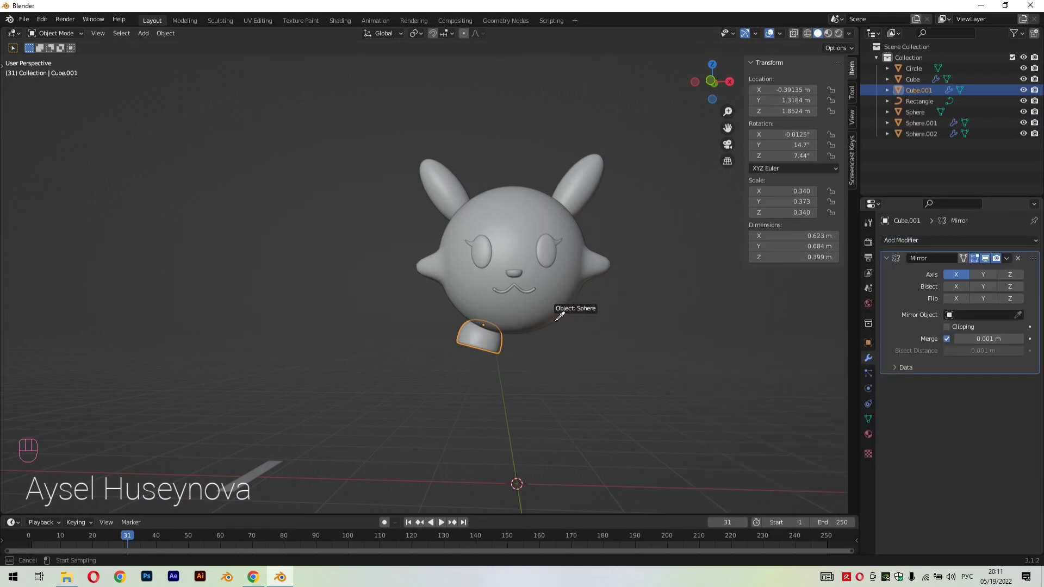
{"action": "left_click", "coordinate": [568, 307]}
{"action": "left_click", "coordinate": [1005, 261]}
{"action": "left_click", "coordinate": [991, 269]}
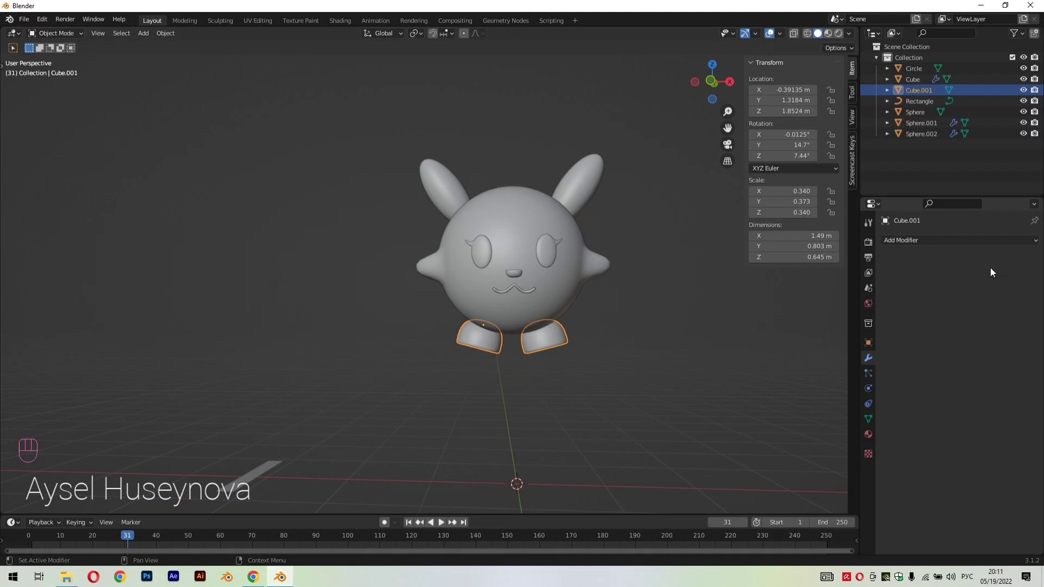
Move both feet forward along Y to a location of about 0.956 m and deselect them
{"action": "scroll", "coordinate": [666, 353], "scroll_direction": "down", "scroll_amount": 2}
{"action": "left_click", "coordinate": [609, 353]}
{"action": "middle_click_drag", "start_coordinate": [590, 354], "coordinate": [71, 364]}
{"action": "left_click", "coordinate": [455, 346]}
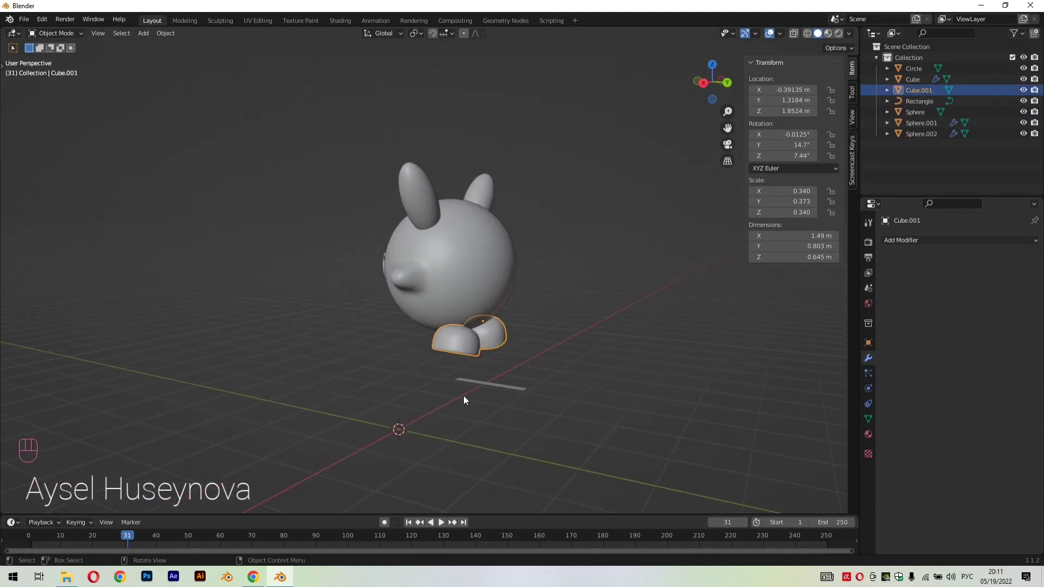
{"action": "middle_click_drag", "start_coordinate": [463, 400], "coordinate": [596, 405]}
{"action": "key", "text": "g"}
{"action": "key", "text": "y"}
{"action": "left_click", "coordinate": [502, 402]}
Add a plane mesh at the world origin and scale it up uniformly
{"action": "key", "text": "shift+a"}
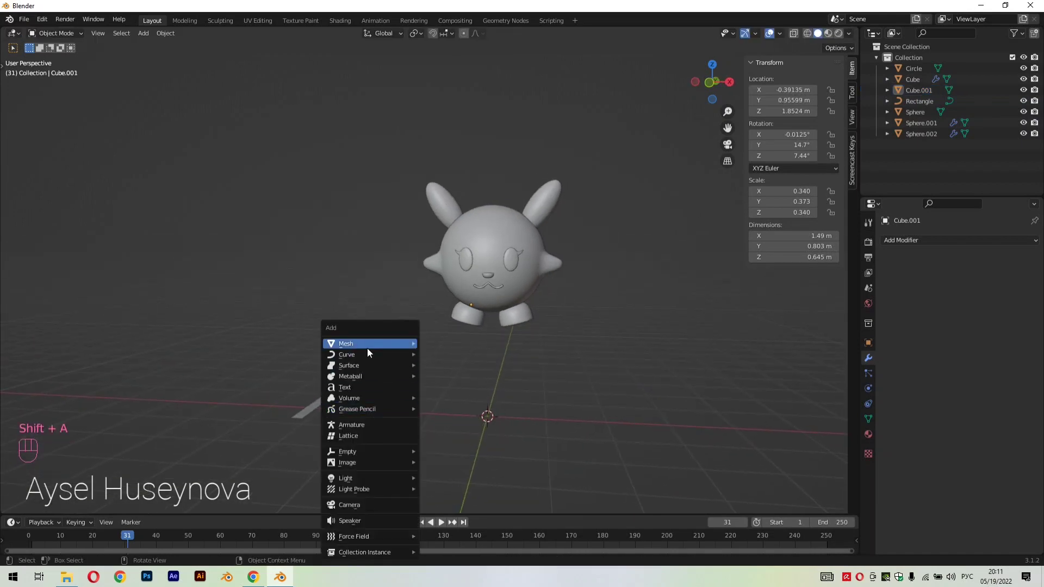
{"action": "mouse_move", "coordinate": [367, 344]}
{"action": "left_click", "coordinate": [447, 109]}
{"action": "key", "text": "s"}
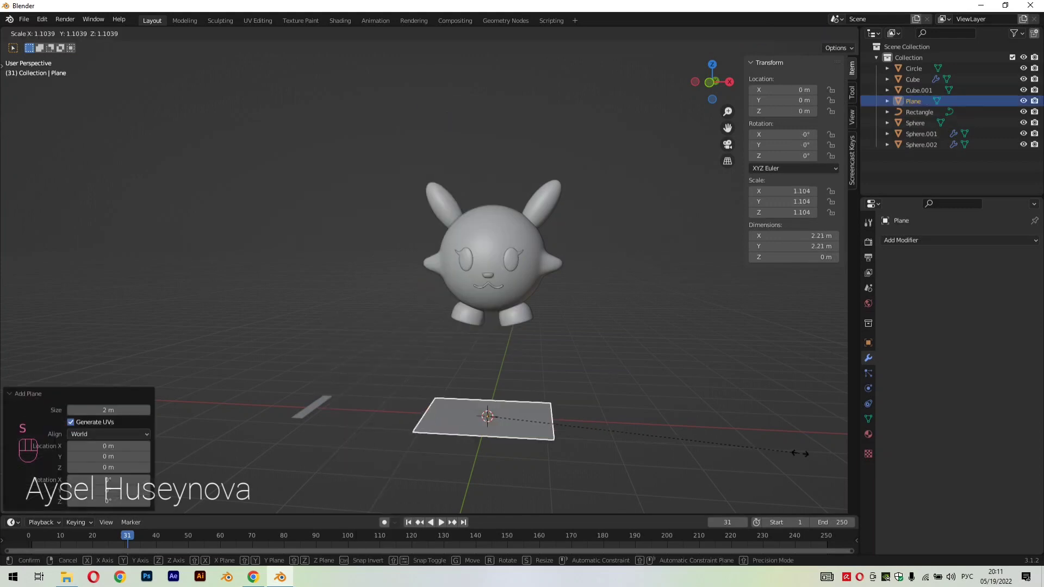
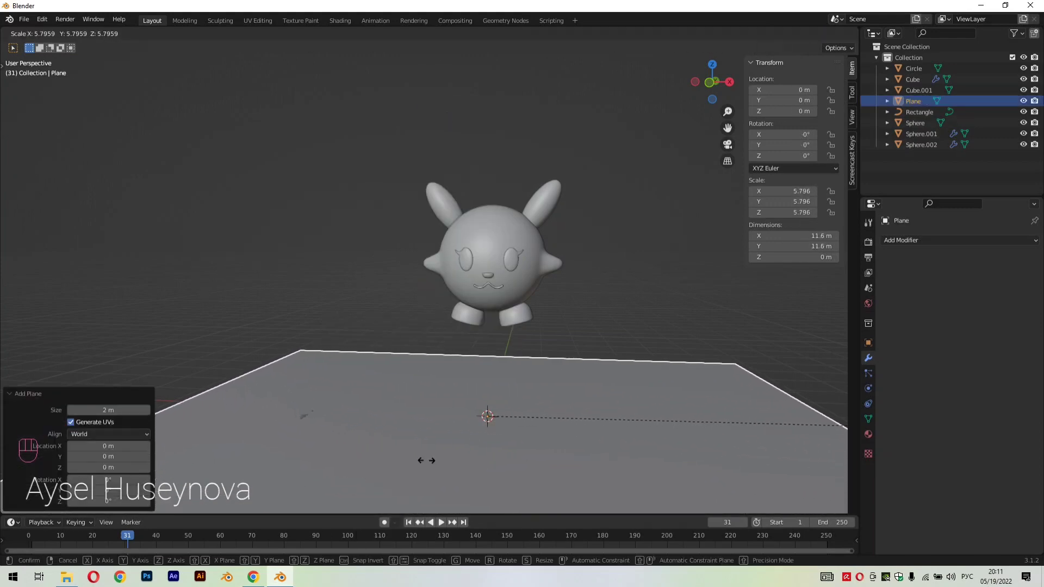
Finish scaling the plane up uniformly to a scale of about 5.81
{"action": "left_click", "coordinate": [427, 460]}
{"action": "scroll", "coordinate": [613, 361], "scroll_direction": "down", "scroll_amount": 3}
{"action": "middle_click_drag", "start_coordinate": [614, 361], "coordinate": [600, 411]}
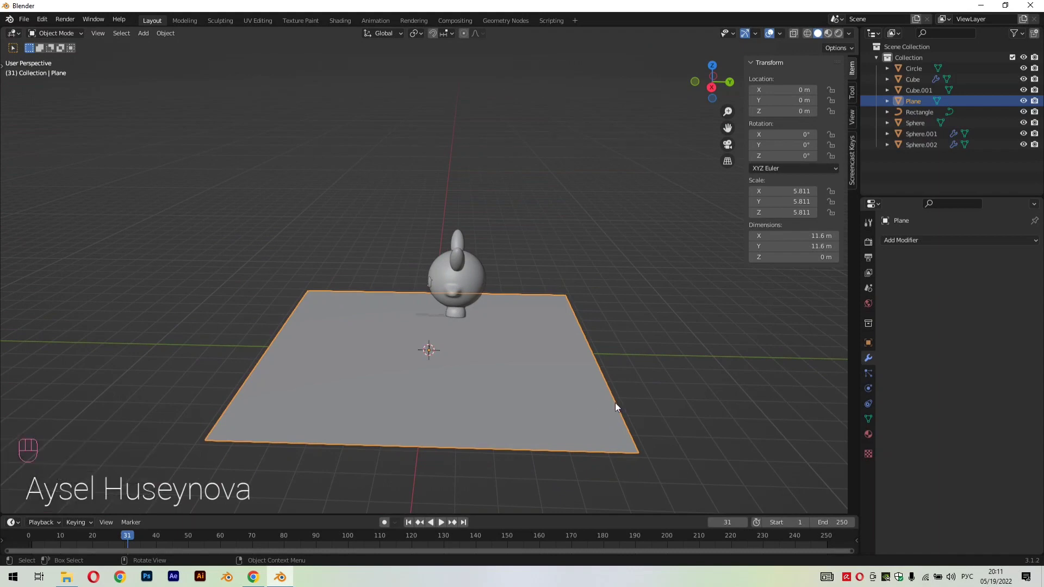
Extrude the plane's edge behind the character about 10.16 m up along Z to form a back wall
{"action": "left_click", "coordinate": [615, 402]}
{"action": "left_click", "coordinate": [608, 389]}
{"action": "key", "text": "Tab"}
{"action": "key", "text": "3"}
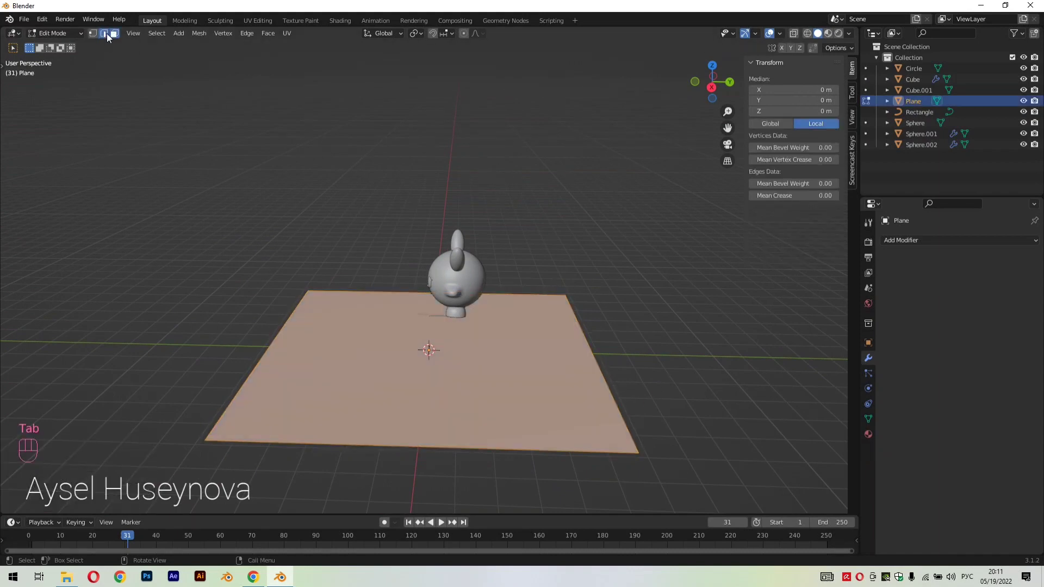
{"action": "left_click", "coordinate": [595, 356]}
{"action": "key", "text": "e"}
{"action": "key", "text": "z"}
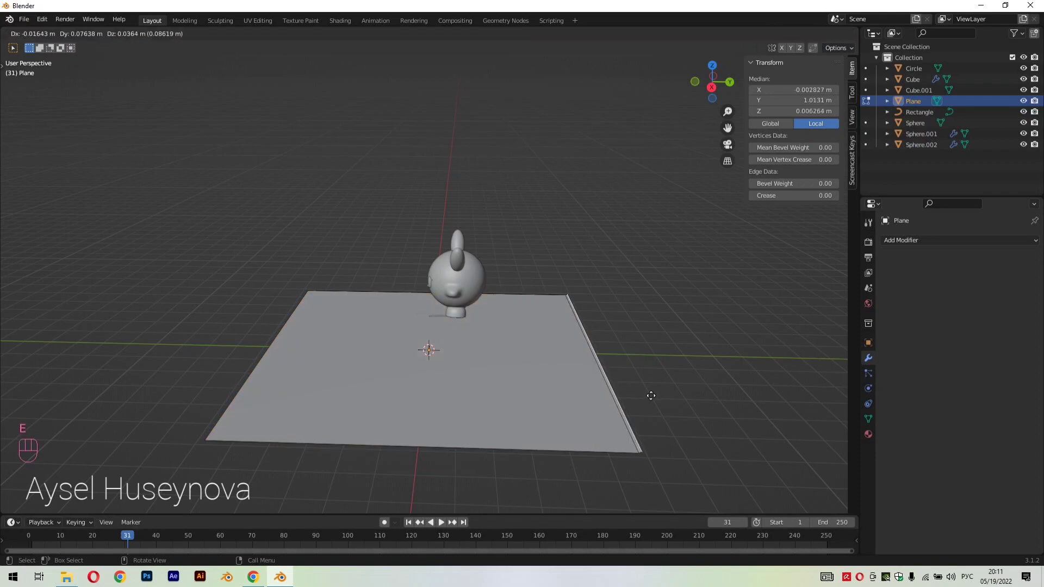
{"action": "left_click", "coordinate": [696, 78]}
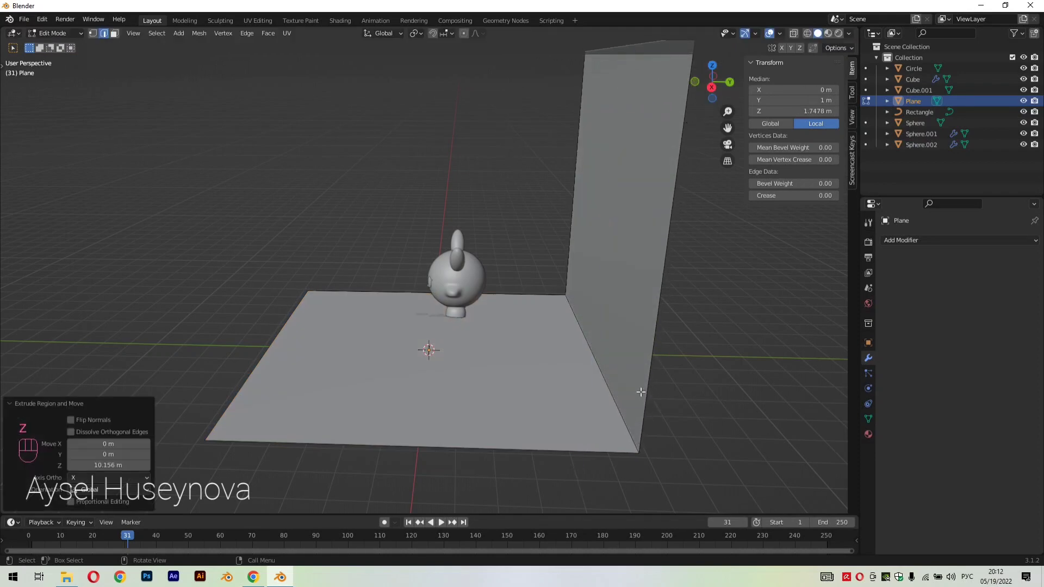
Bevel the edge between floor and back wall with a width of about 0.738 m and 10 segments
{"action": "left_click", "coordinate": [616, 401]}
{"action": "scroll", "coordinate": [666, 423], "scroll_direction": "down", "scroll_amount": 2}
{"action": "middle_click_drag", "start_coordinate": [659, 408], "coordinate": [662, 399]}
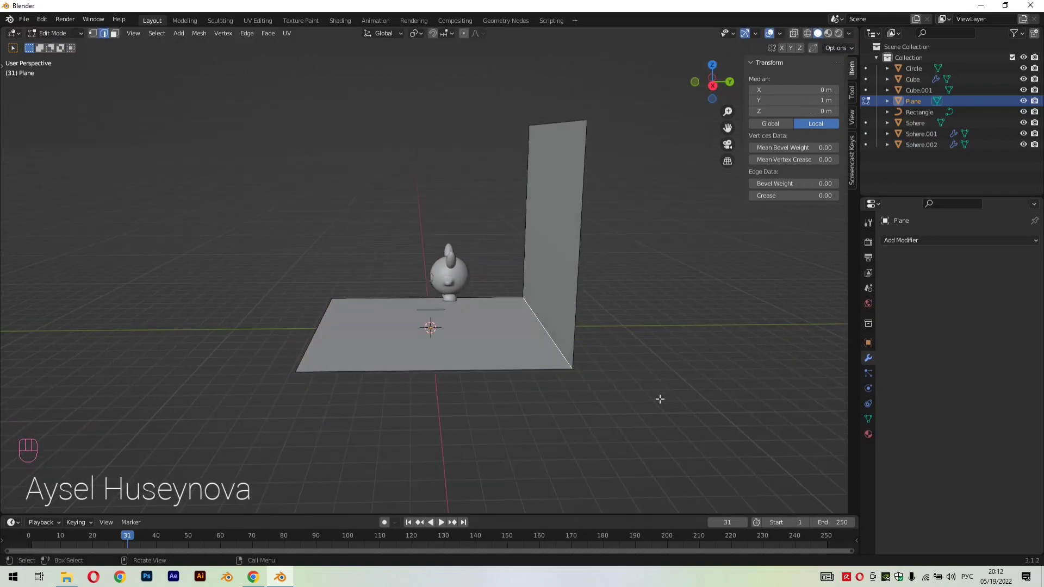
{"action": "key", "text": "ctrl+b"}
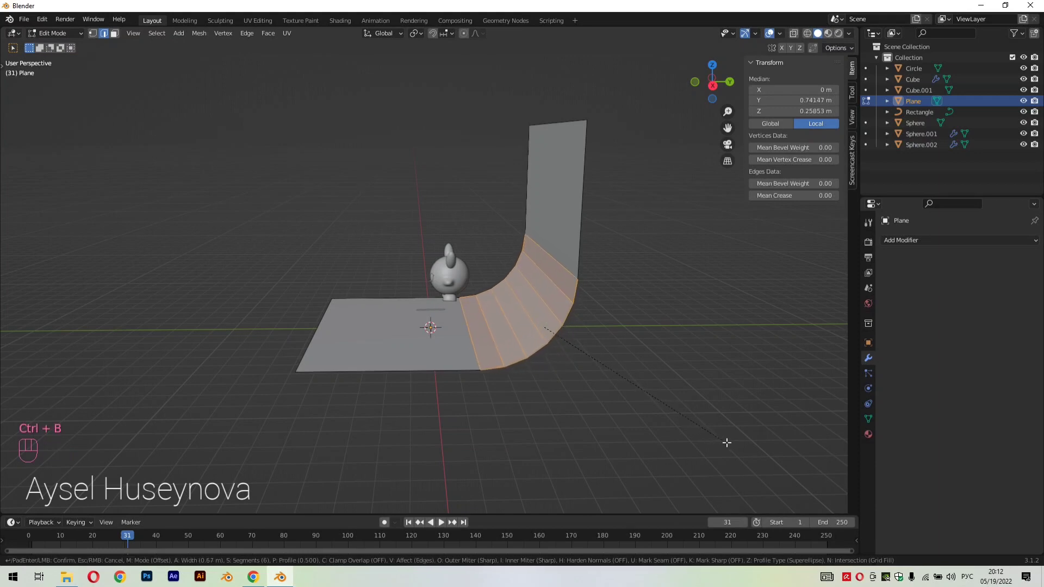
{"action": "scroll", "coordinate": [729, 444], "scroll_direction": "up", "scroll_amount": 4}
{"action": "left_click", "coordinate": [732, 445]}
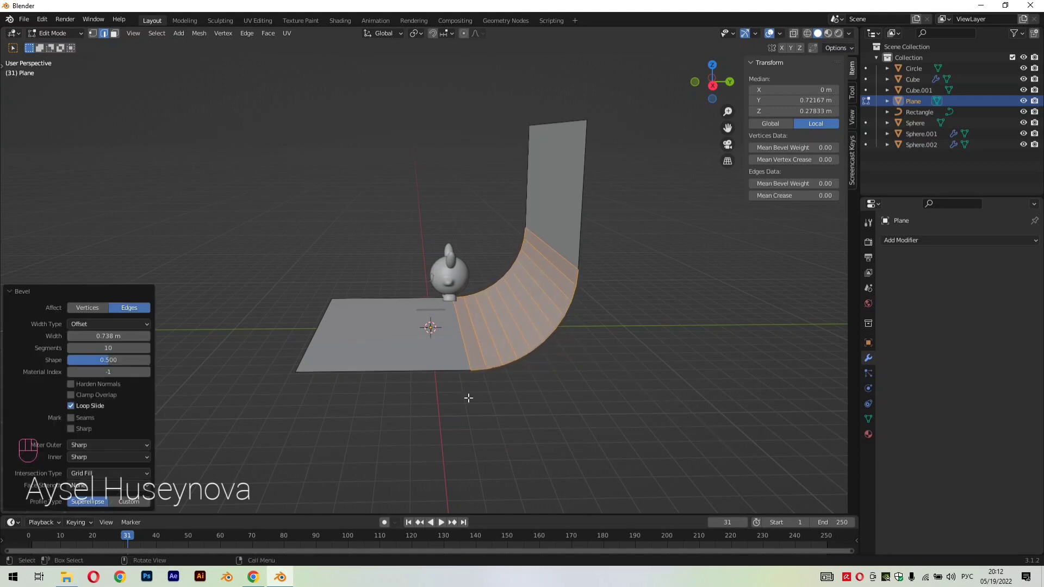
Return to Object Mode and shade the curved backdrop smooth
{"action": "key", "text": "Tab"}
{"action": "right_click", "coordinate": [510, 299]}
{"action": "left_click", "coordinate": [510, 299]}
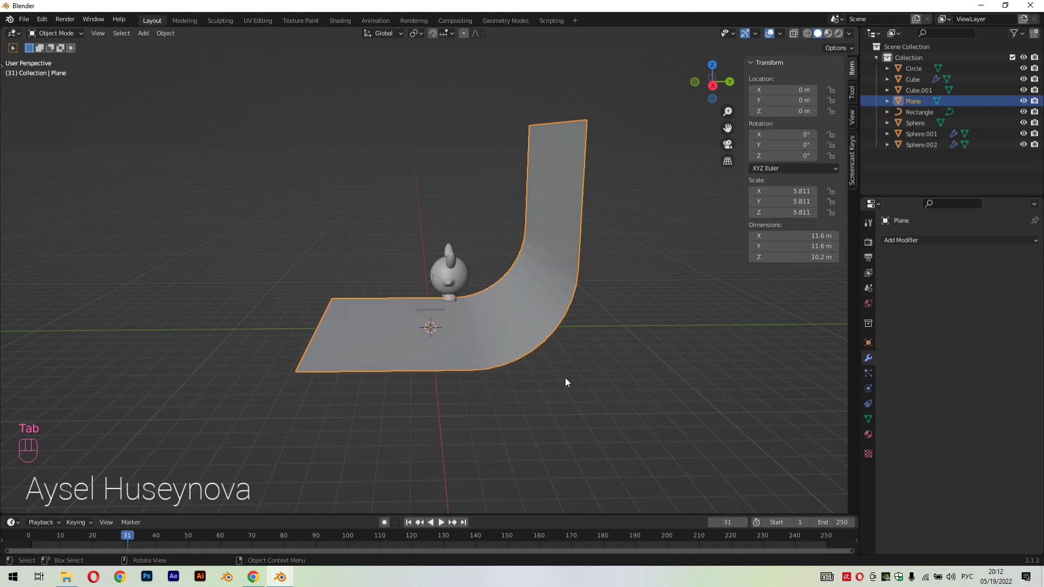
{"action": "middle_click_drag", "start_coordinate": [565, 377], "coordinate": [522, 335]}
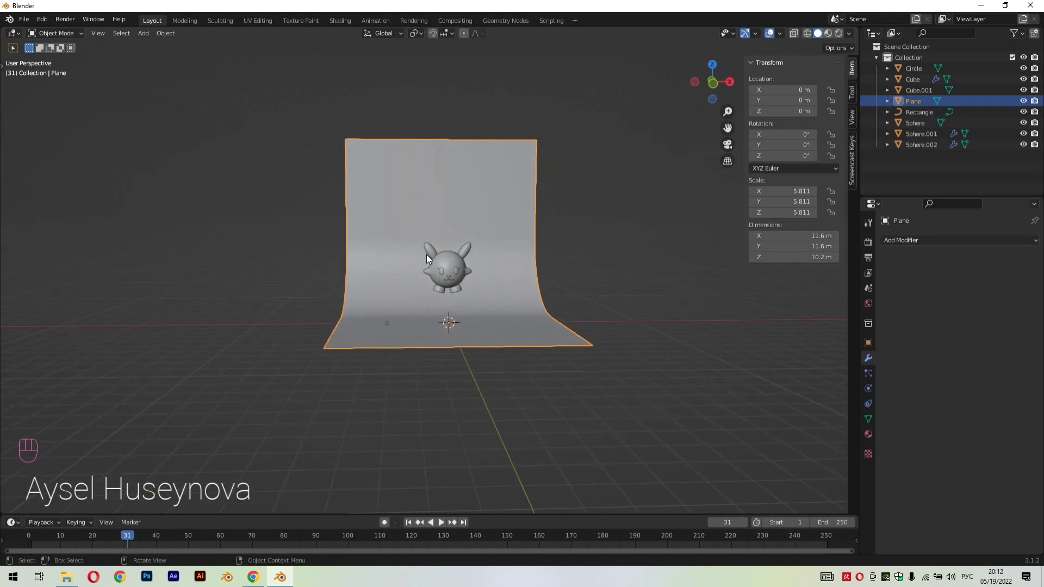
Select all character parts without the backdrop and lower them about 1.8 m along Z onto the floor
{"action": "key", "text": "a"}
{"action": "left_click", "coordinate": [461, 347], "text": "shift"}
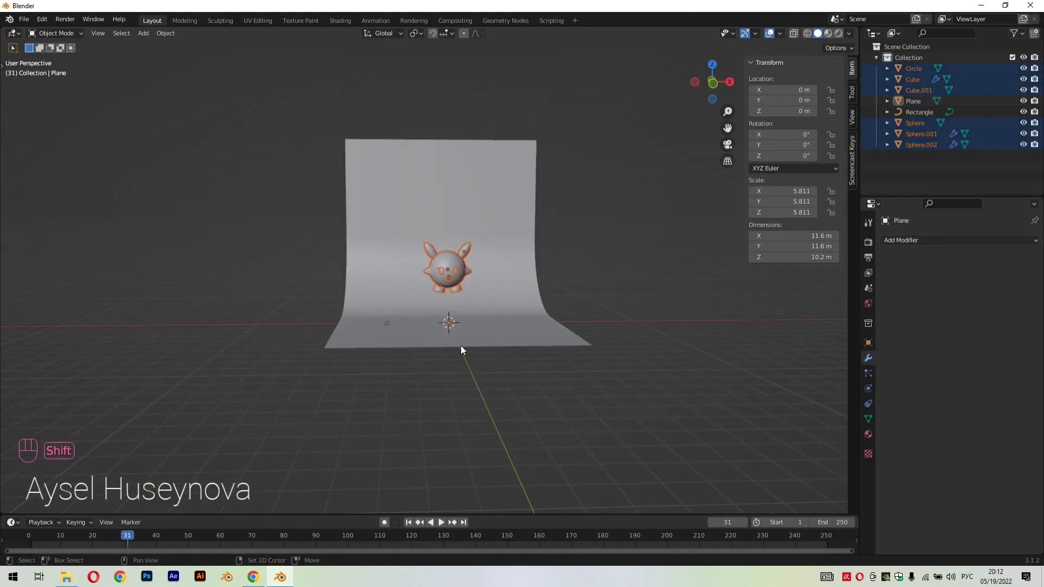
{"action": "key", "text": "g"}
{"action": "key", "text": "z"}
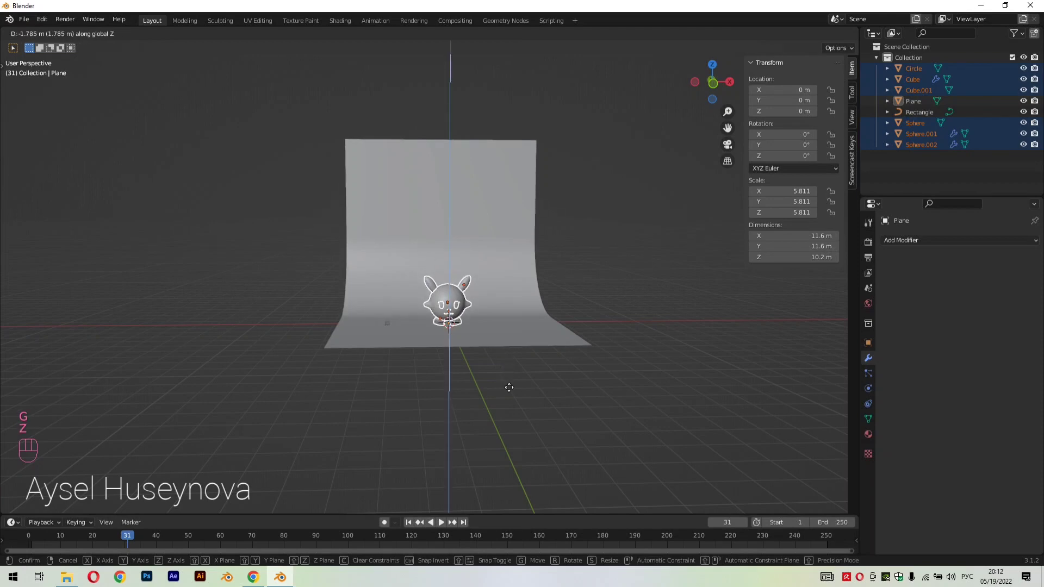
{"action": "left_click", "coordinate": [510, 385]}
{"action": "left_click", "coordinate": [563, 377]}
{"action": "scroll", "coordinate": [631, 387], "scroll_direction": "up", "scroll_amount": 5}
{"action": "middle_click_drag", "start_coordinate": [632, 387], "coordinate": [618, 376]}
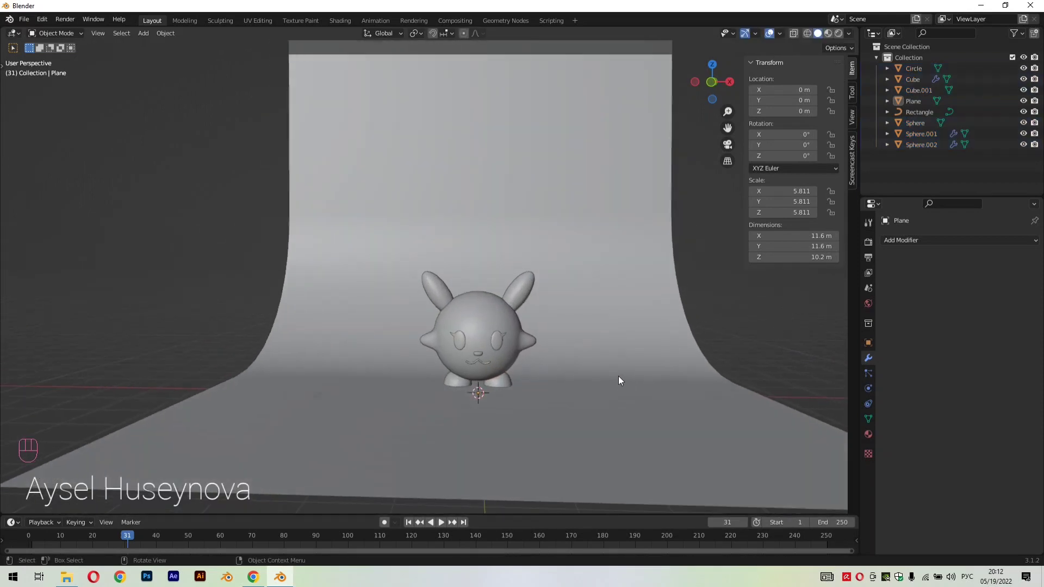
Show the viewport in rendered shading and add an area light at the world origin
{"action": "scroll", "coordinate": [618, 376], "scroll_direction": "up", "scroll_amount": 2}
{"action": "scroll", "coordinate": [705, 129], "scroll_direction": "down", "scroll_amount": 2}
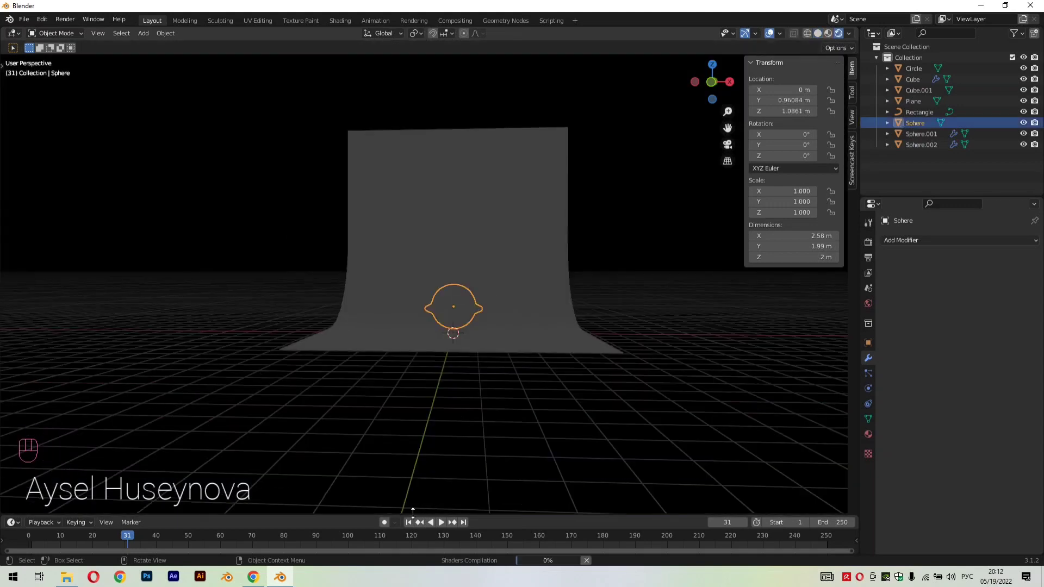
{"action": "scroll", "coordinate": [483, 304], "scroll_direction": "up", "scroll_amount": 5}
{"action": "key", "text": "shift+a"}
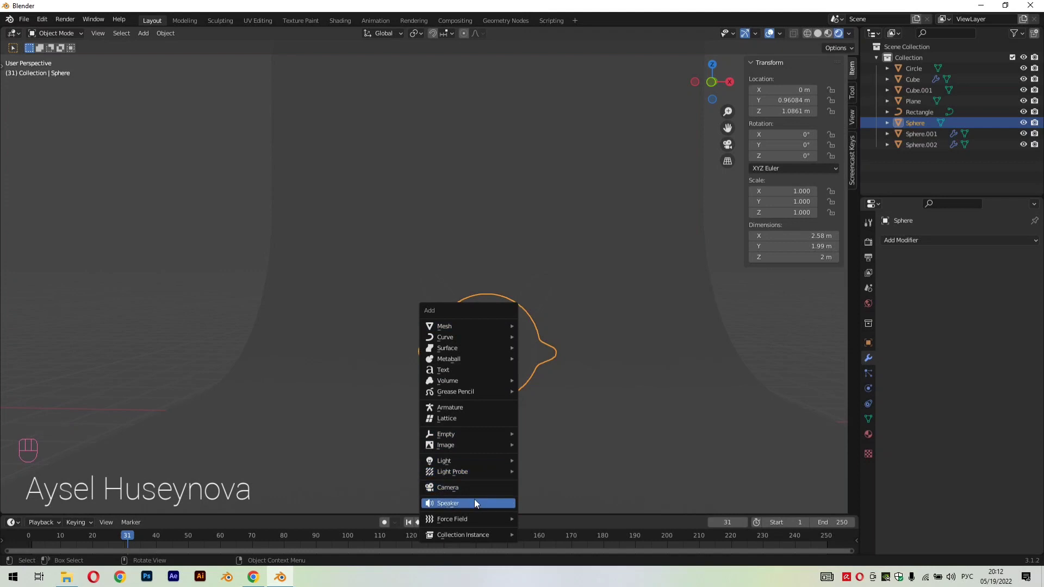
{"action": "mouse_move", "coordinate": [470, 458]}
{"action": "left_click", "coordinate": [551, 491]}
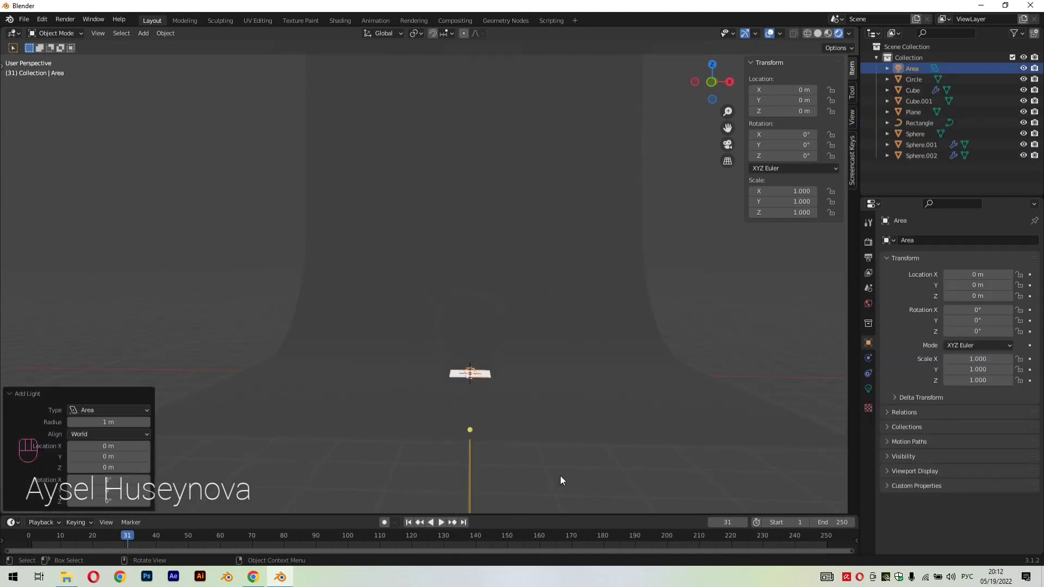
Raise the area light along Z to about 4.78 m and scale it up uniformly to about 3.11
{"action": "key", "text": "g"}
{"action": "key", "text": "z"}
{"action": "left_click", "coordinate": [582, 282]}
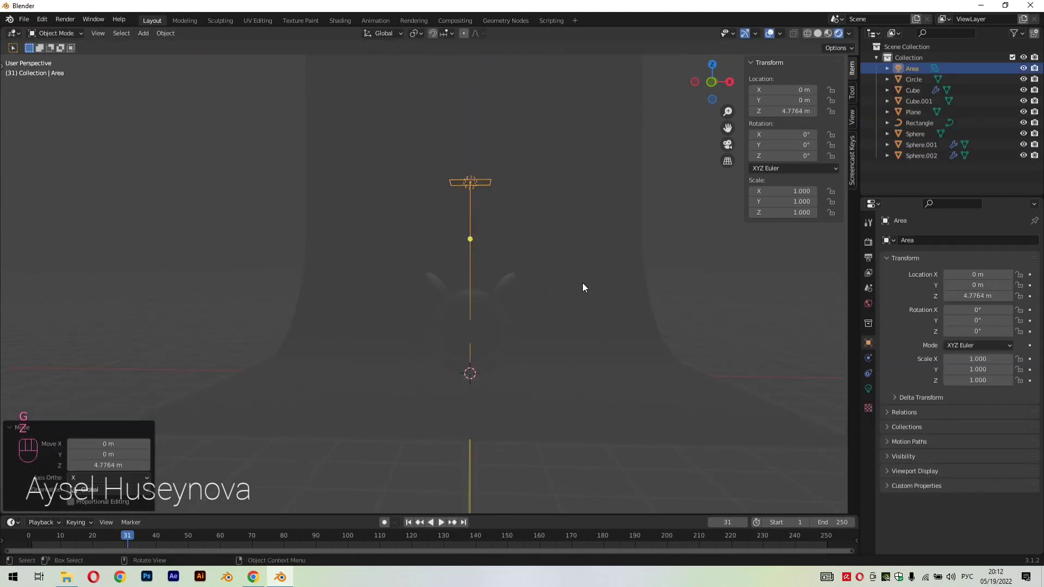
{"action": "key", "text": "s"}
{"action": "left_click", "coordinate": [116, 417]}
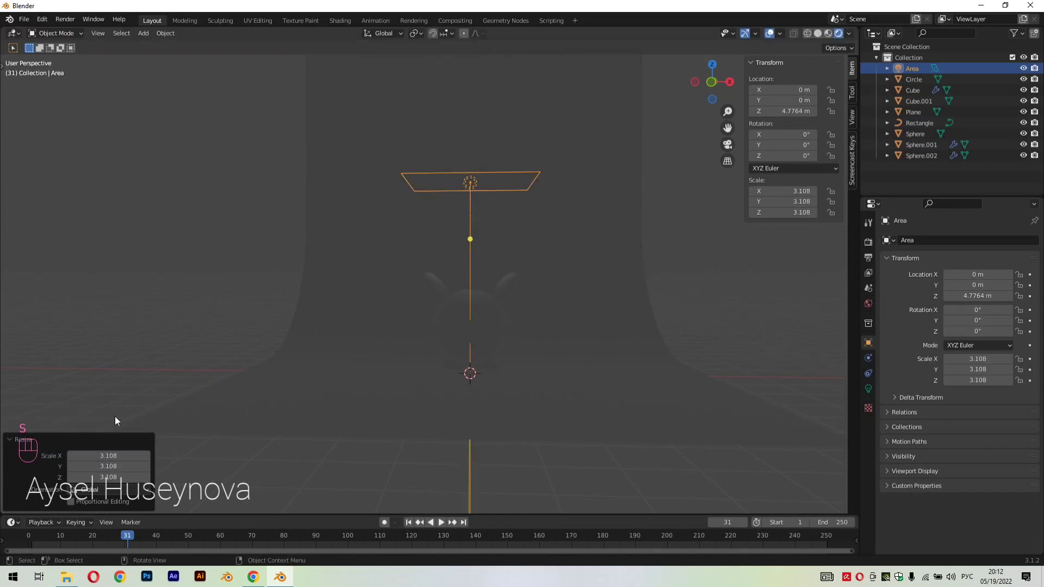
Set the area light's power to 1000 W and raise it along Z to about 6.83 m
{"action": "left_click", "coordinate": [868, 389]}
{"action": "left_click", "coordinate": [1003, 315]}
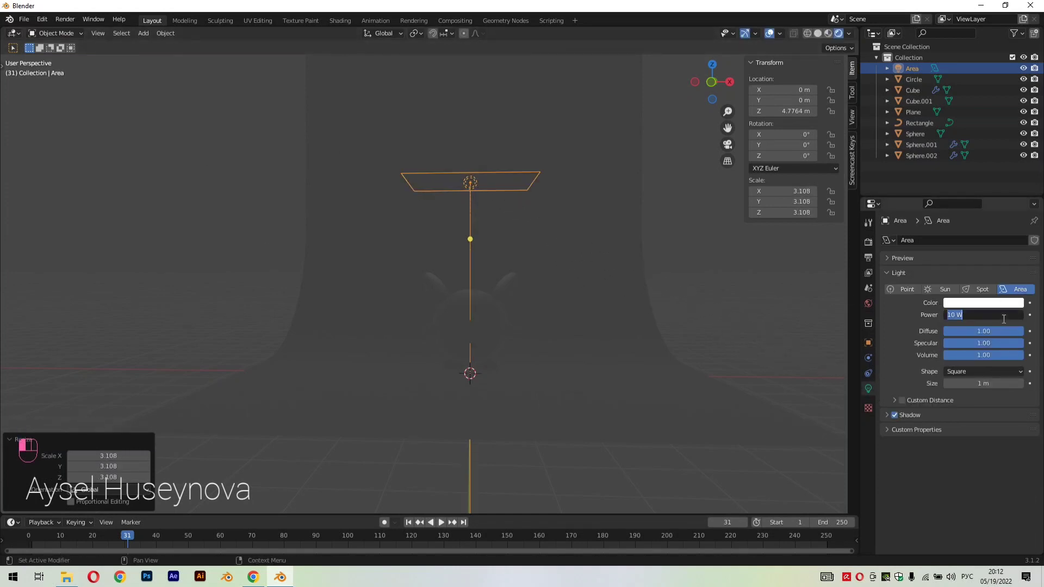
{"action": "key", "text": "Return"}
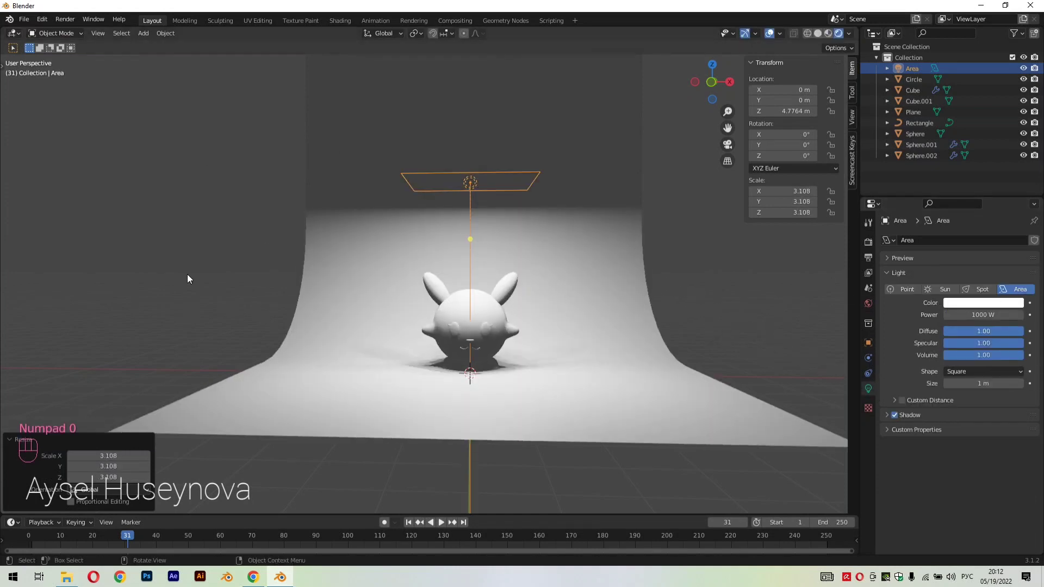
{"action": "key", "text": "g"}
{"action": "key", "text": "z"}
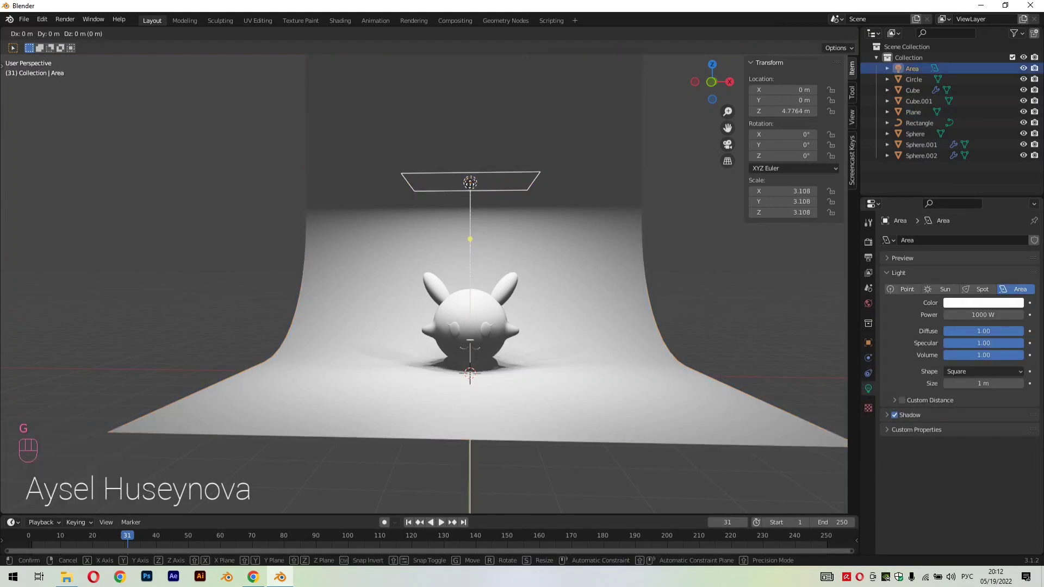
{"action": "left_click", "coordinate": [597, 242]}
{"action": "scroll", "coordinate": [597, 243], "scroll_direction": "down", "scroll_amount": 3}
{"action": "middle_click_drag", "start_coordinate": [667, 272], "coordinate": [619, 291]}
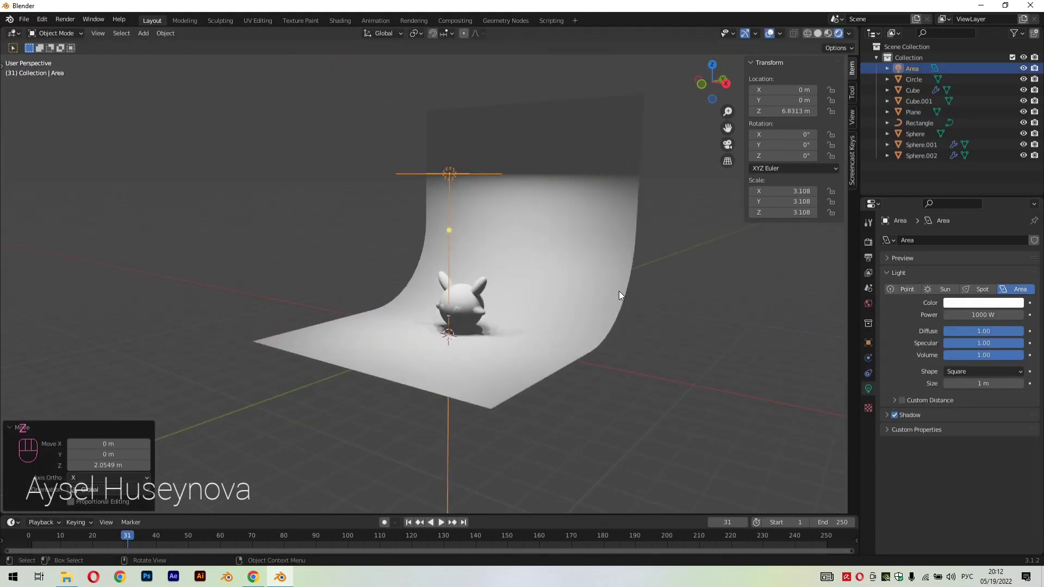
Duplicate the area light, place the copy at about X -5.61, Y -5.24, Z 2.98 m, and rotate it towards the character
{"action": "key", "text": "shift+d"}
{"action": "left_click", "coordinate": [436, 388]}
{"action": "left_click_drag", "start_coordinate": [266, 325], "coordinate": [460, 305]}
{"action": "middle_click_drag", "start_coordinate": [514, 379], "coordinate": [570, 380]}
{"action": "scroll", "coordinate": [575, 391], "scroll_direction": "up", "scroll_amount": 5}
{"action": "scroll", "coordinate": [569, 383], "scroll_direction": "up", "scroll_amount": 2}
{"action": "scroll", "coordinate": [579, 399], "scroll_direction": "down", "scroll_amount": 1}
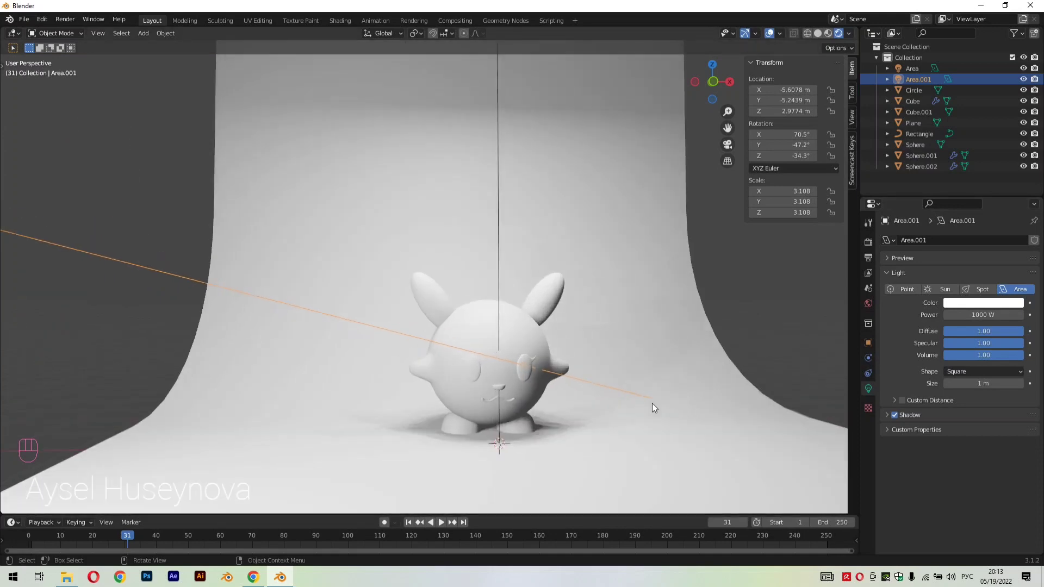
Create a material for the body sphere with a golden yellow base color and name it ыфкш
{"action": "left_click", "coordinate": [469, 328]}
{"action": "left_click", "coordinate": [868, 434]}
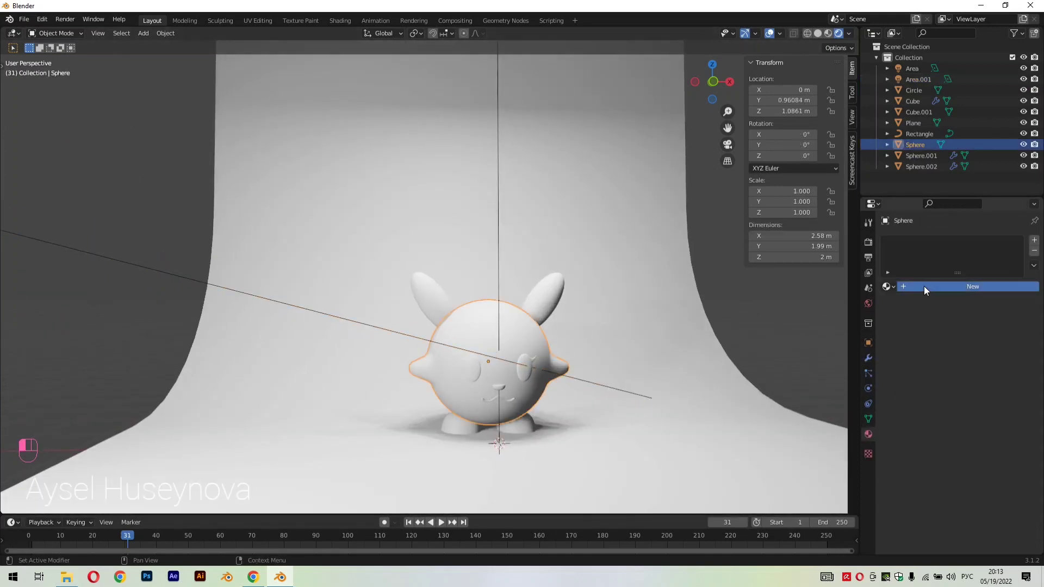
{"action": "left_click", "coordinate": [981, 287]}
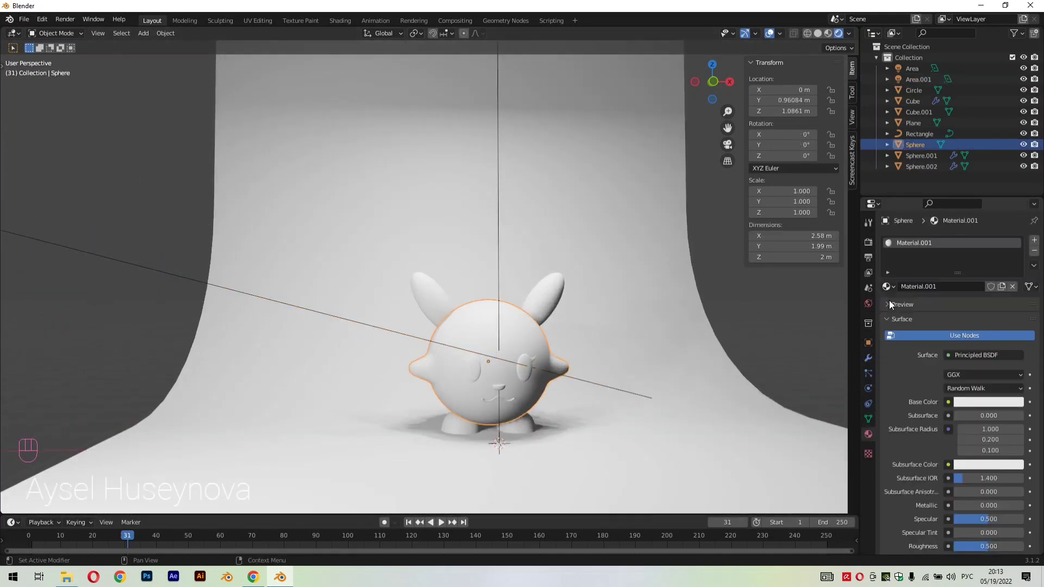
{"action": "left_click", "coordinate": [981, 403]}
{"action": "left_click", "coordinate": [939, 314]}
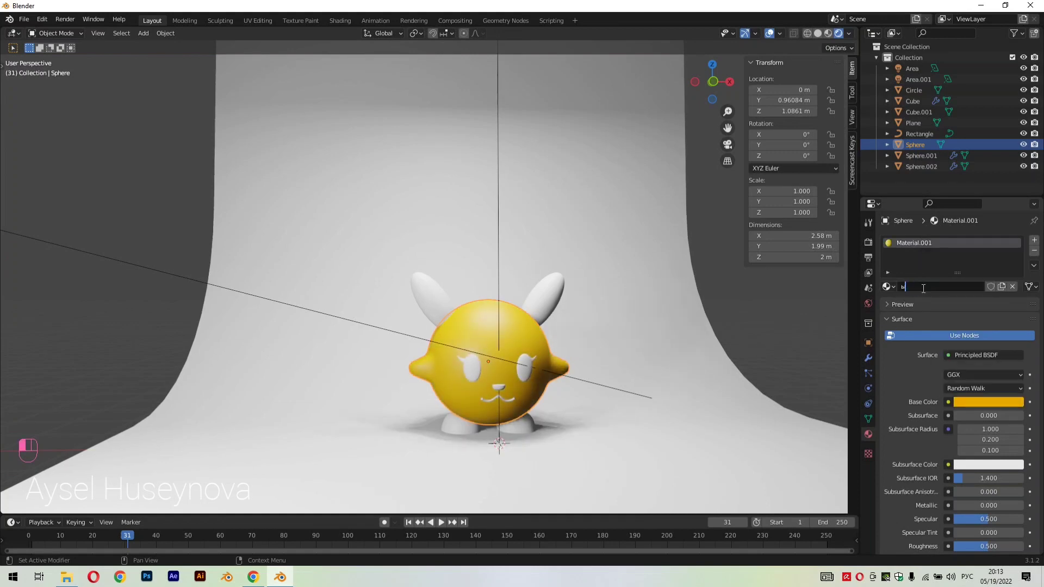
{"action": "key", "text": "Return"}
Assign the body's yellow material to the ears
{"action": "left_click", "coordinate": [571, 315]}
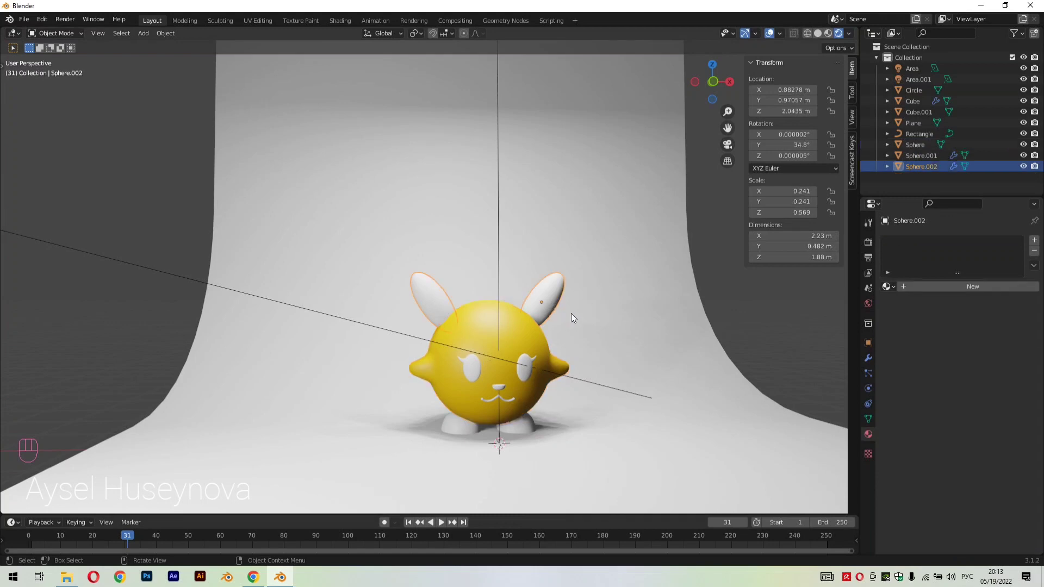
{"action": "left_click", "coordinate": [887, 287]}
{"action": "left_click", "coordinate": [909, 314]}
Assign the yellow material to the feet and rename that material sari
{"action": "left_click", "coordinate": [513, 421]}
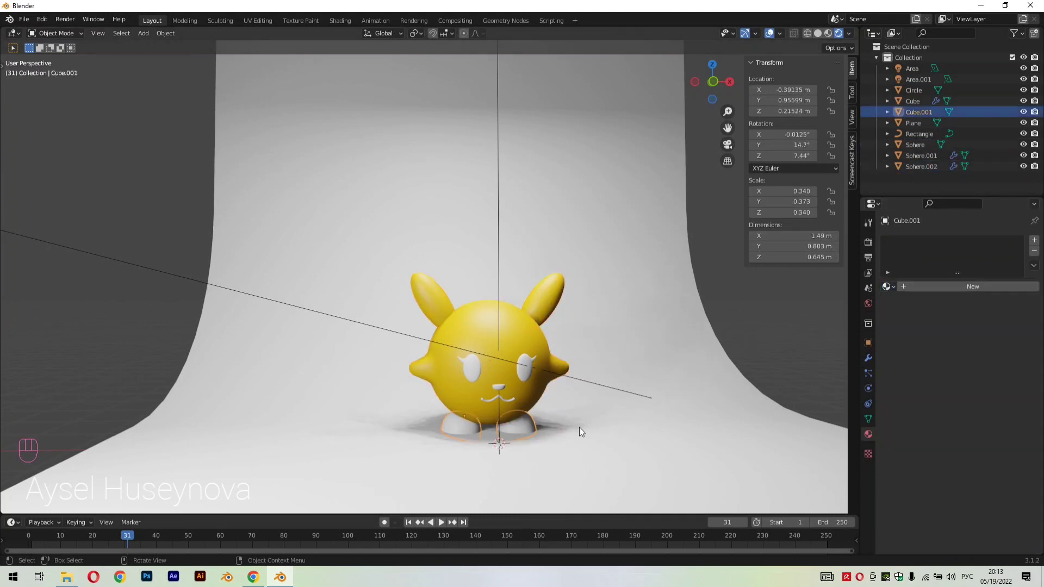
{"action": "left_click", "coordinate": [888, 286]}
{"action": "left_click", "coordinate": [897, 314]}
{"action": "key", "text": "super+space"}
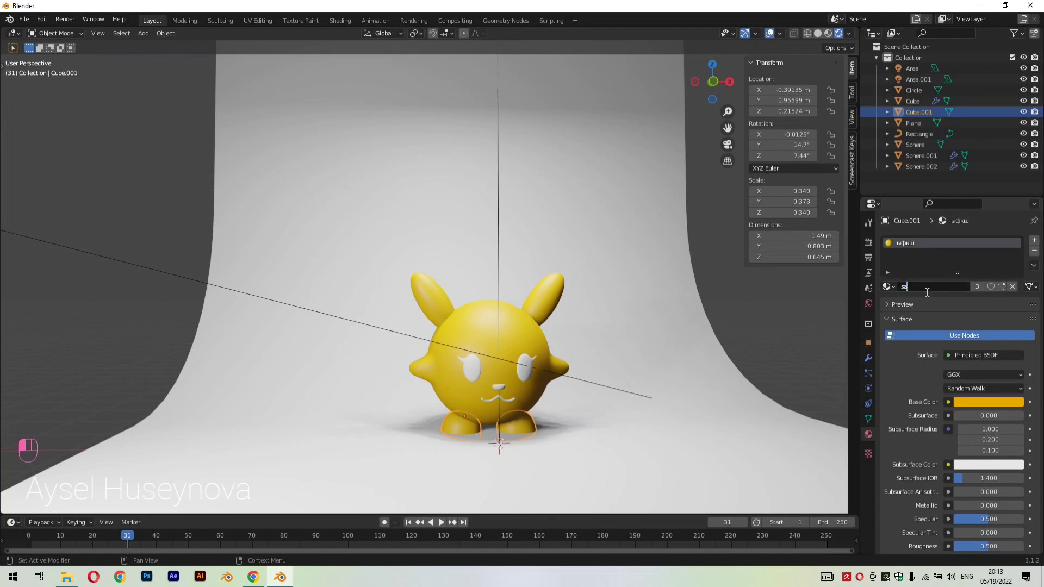
{"action": "scroll", "coordinate": [533, 356], "scroll_direction": "up", "scroll_amount": 2}
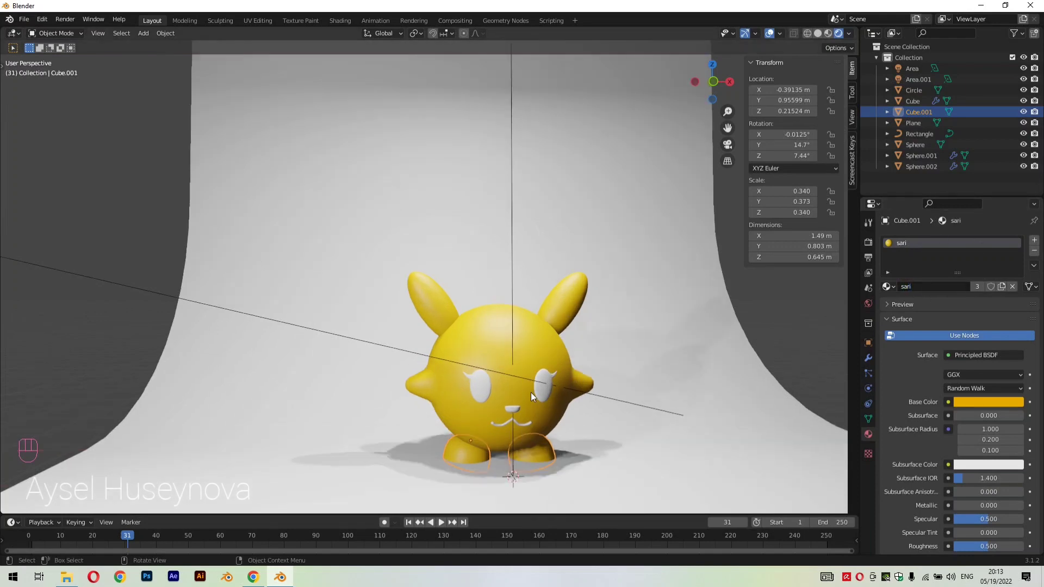
Create a new material for the eyes and set its base color to a very dark reddish brown
{"action": "left_click", "coordinate": [531, 389]}
{"action": "left_click", "coordinate": [888, 287]}
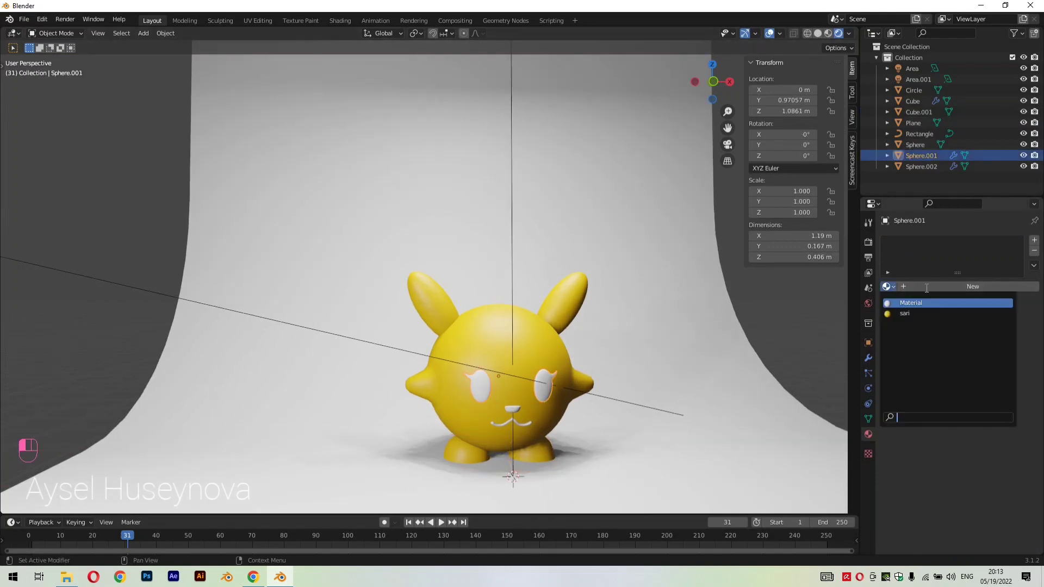
{"action": "left_click", "coordinate": [924, 298]}
{"action": "left_click", "coordinate": [974, 402]}
{"action": "left_click", "coordinate": [963, 311]}
{"action": "left_click_drag", "start_coordinate": [963, 311], "coordinate": [961, 320]}
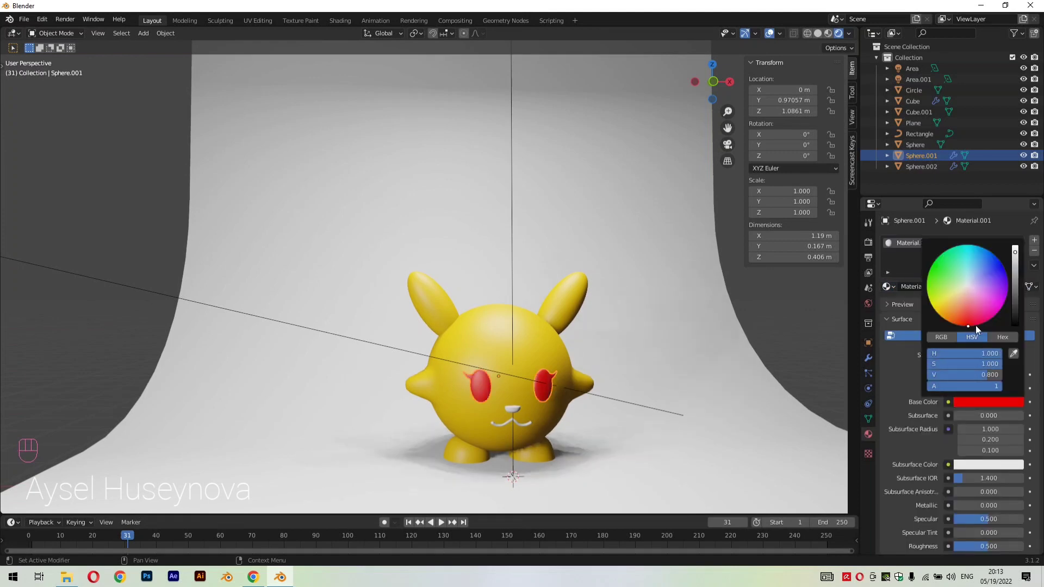
{"action": "mouse_move", "coordinate": [1014, 265]}
{"action": "left_mouse_down"}
{"action": "mouse_move", "coordinate": [1015, 312]}
{"action": "mouse_move", "coordinate": [957, 317]}
{"action": "left_mouse_up"}
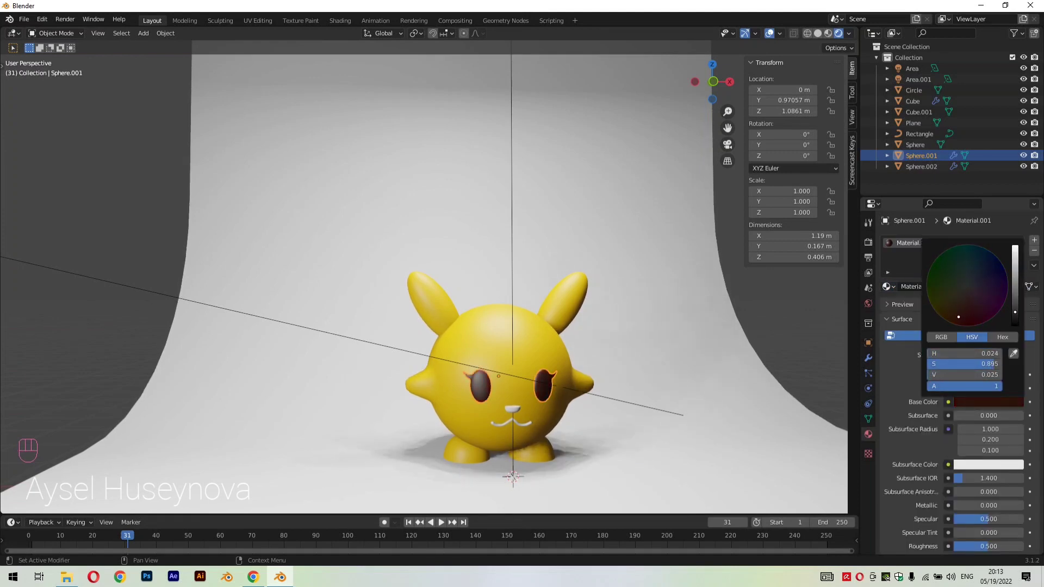
Assign the eyes' dark brown material, Material.001, to the nose and the mouth
{"action": "left_click", "coordinate": [517, 409]}
{"action": "left_click", "coordinate": [891, 286]}
{"action": "left_click", "coordinate": [924, 309]}
{"action": "left_click", "coordinate": [519, 427]}
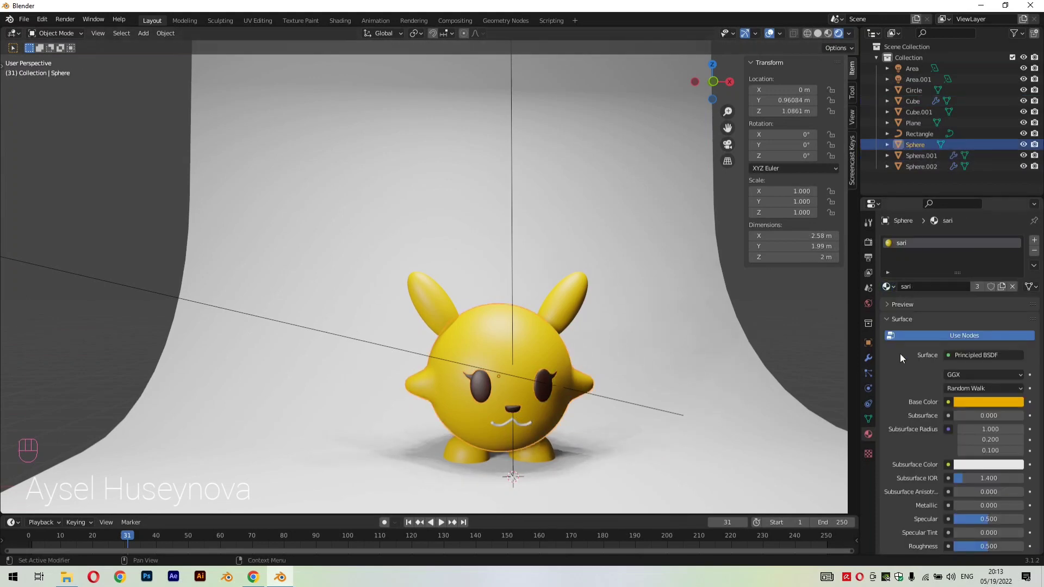
{"action": "left_click", "coordinate": [517, 421]}
{"action": "left_click", "coordinate": [890, 287]}
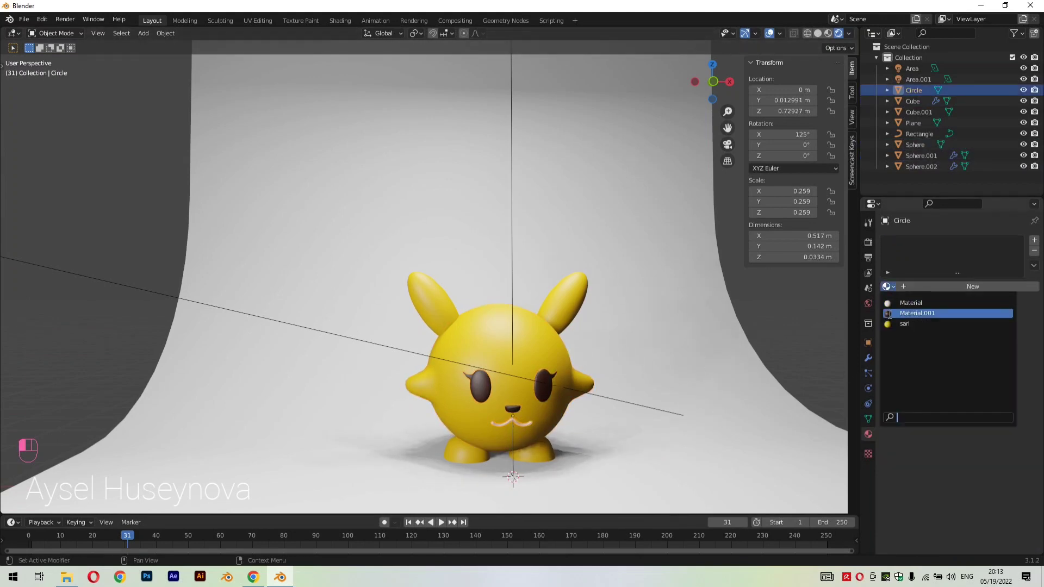
{"action": "left_click", "coordinate": [924, 308]}
{"action": "scroll", "coordinate": [683, 373], "scroll_direction": "down", "scroll_amount": 1}
{"action": "scroll", "coordinate": [685, 378], "scroll_direction": "up", "scroll_amount": 1}
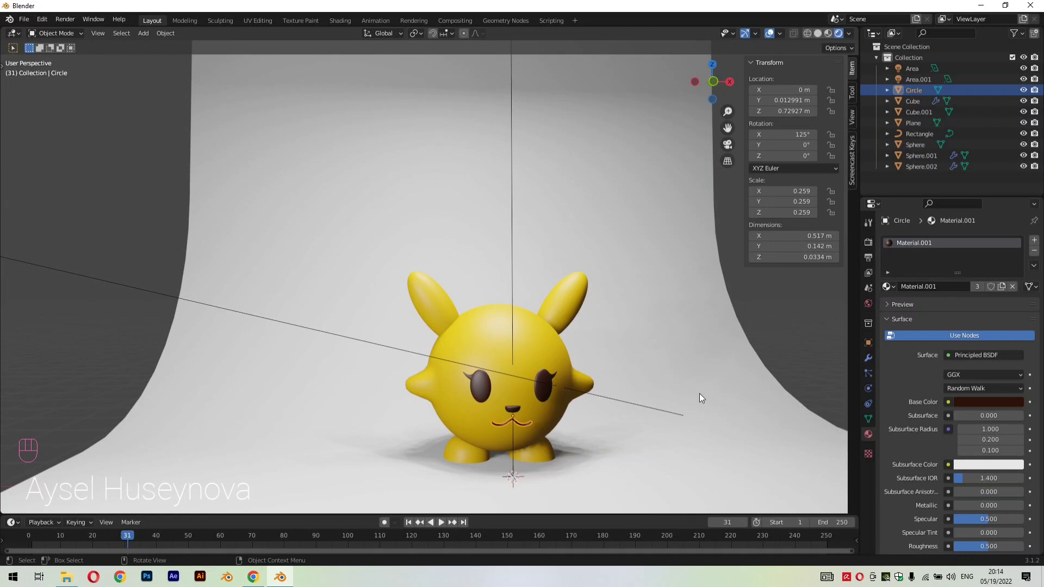
{"action": "scroll", "coordinate": [744, 386], "scroll_direction": "down", "scroll_amount": 2}
{"action": "middle_click_drag", "start_coordinate": [745, 338], "coordinate": [739, 335]}
{"action": "scroll", "coordinate": [681, 338], "scroll_direction": "up", "scroll_amount": 1}
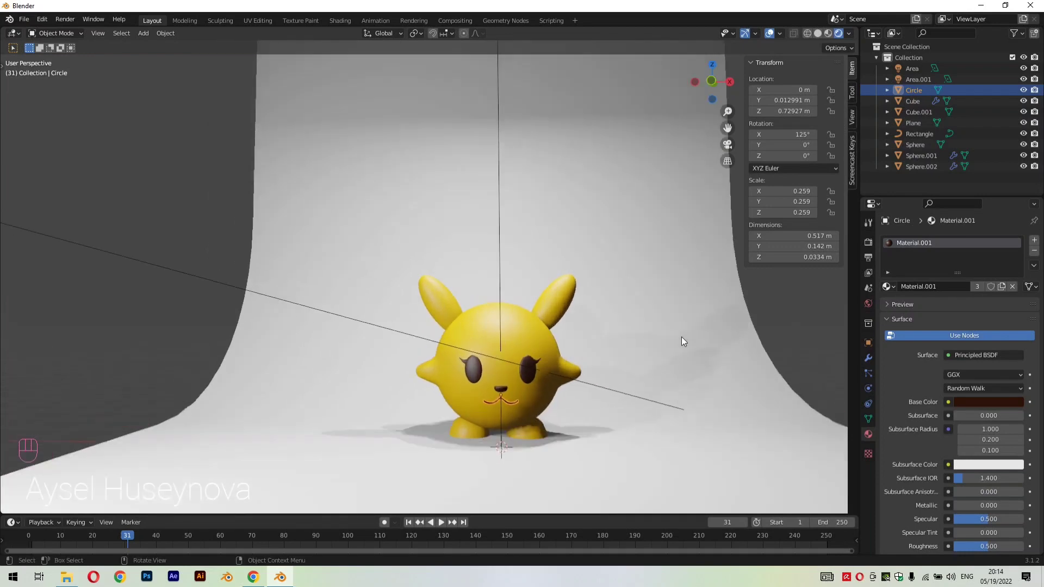
{"action": "scroll", "coordinate": [680, 342], "scroll_direction": "up", "scroll_amount": 3}
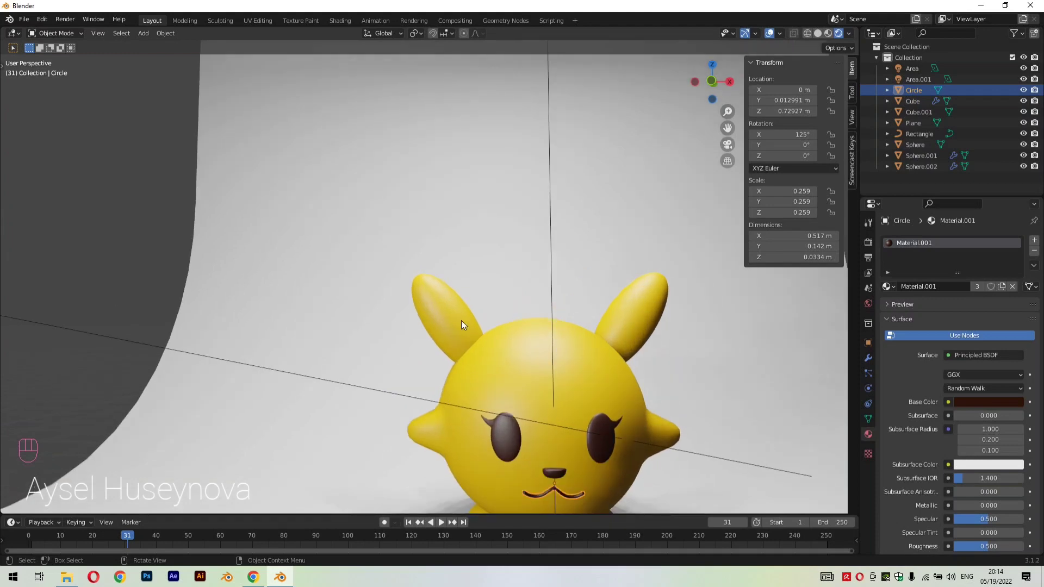
{"action": "key", "text": "Tab"}
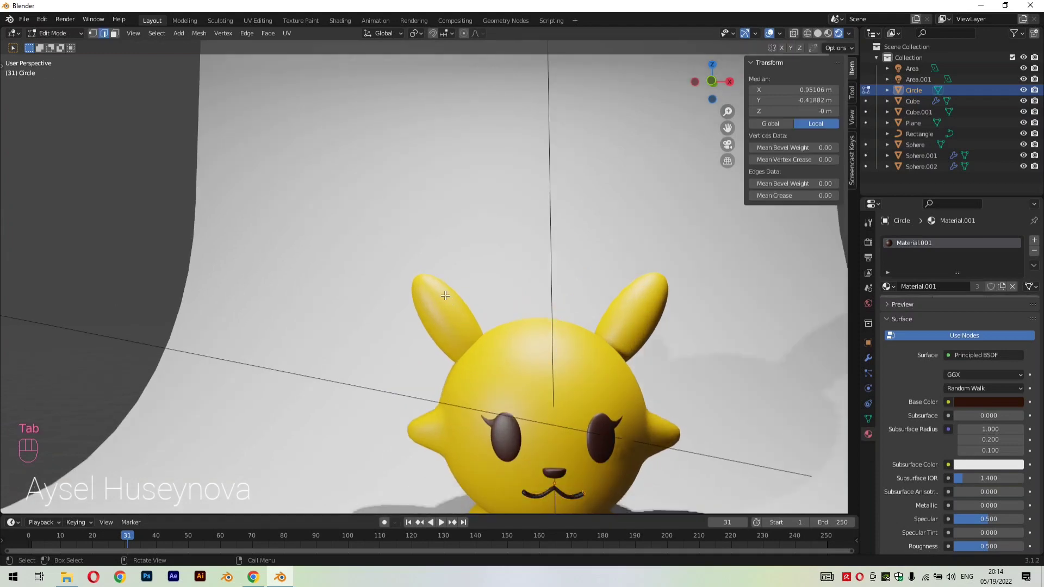
{"action": "scroll", "coordinate": [435, 299], "scroll_direction": "up", "scroll_amount": 2}
{"action": "scroll", "coordinate": [613, 337], "scroll_direction": "up", "scroll_amount": 1}
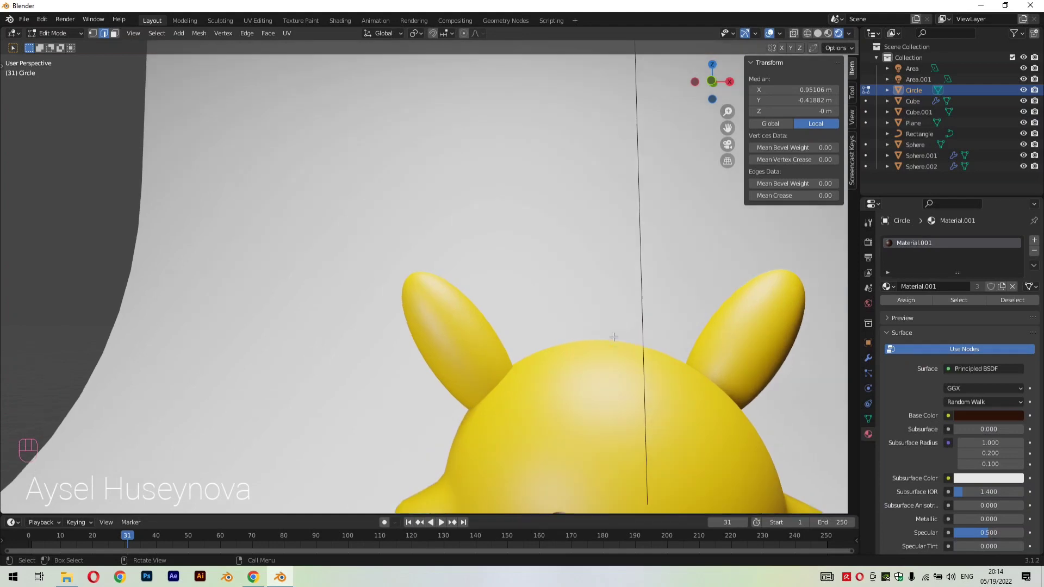
{"action": "middle_click_drag", "start_coordinate": [626, 373], "coordinate": [688, 393]}
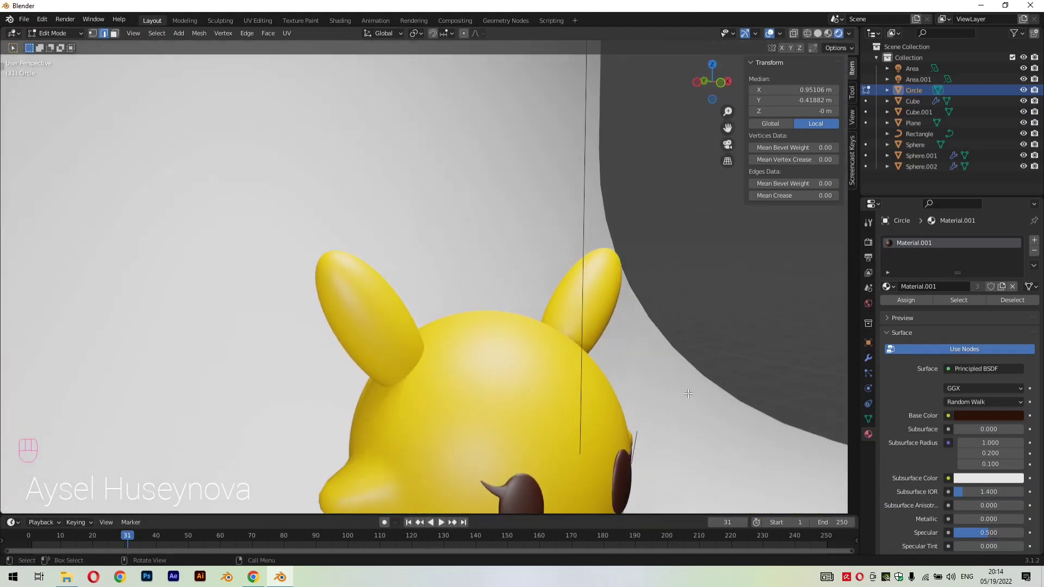
{"action": "key", "text": "Tab"}
{"action": "left_click", "coordinate": [377, 320]}
{"action": "key", "text": "Tab"}
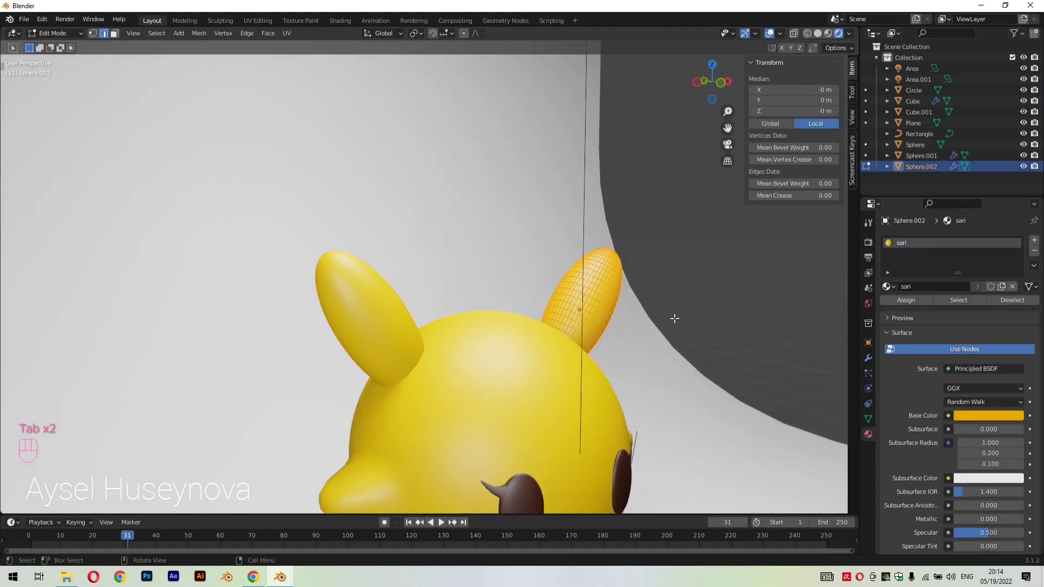
{"action": "middle_click_drag", "start_coordinate": [749, 315], "coordinate": [719, 351]}
{"action": "scroll", "coordinate": [720, 352], "scroll_direction": "down", "scroll_amount": 8}
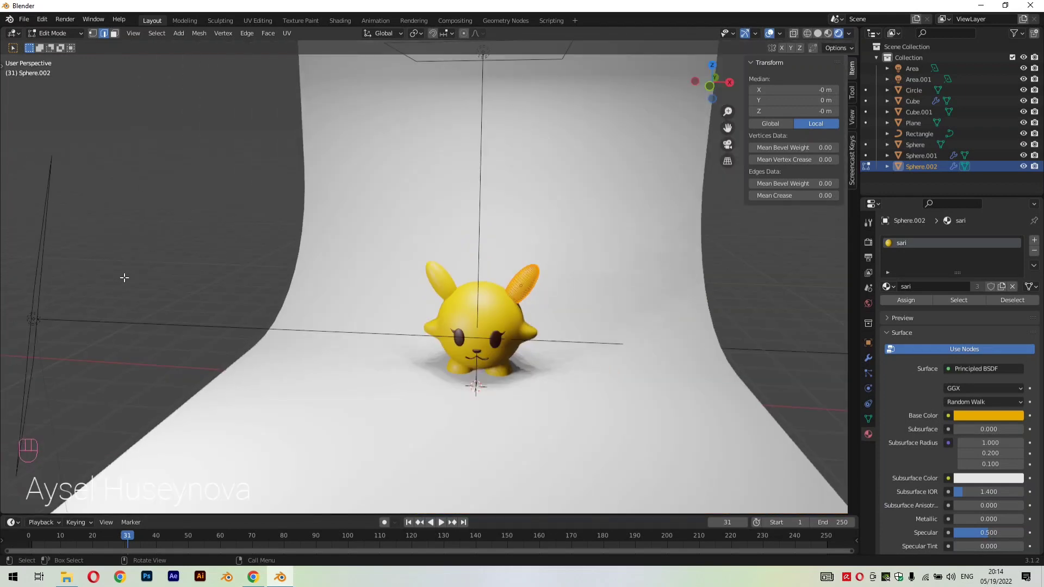
{"action": "key", "text": "Tab"}
Hide the curved backdrop plane and the flat Rectangle curve on the floor so that only the character remains in view
{"action": "left_click", "coordinate": [412, 191]}
{"action": "key", "text": "h"}
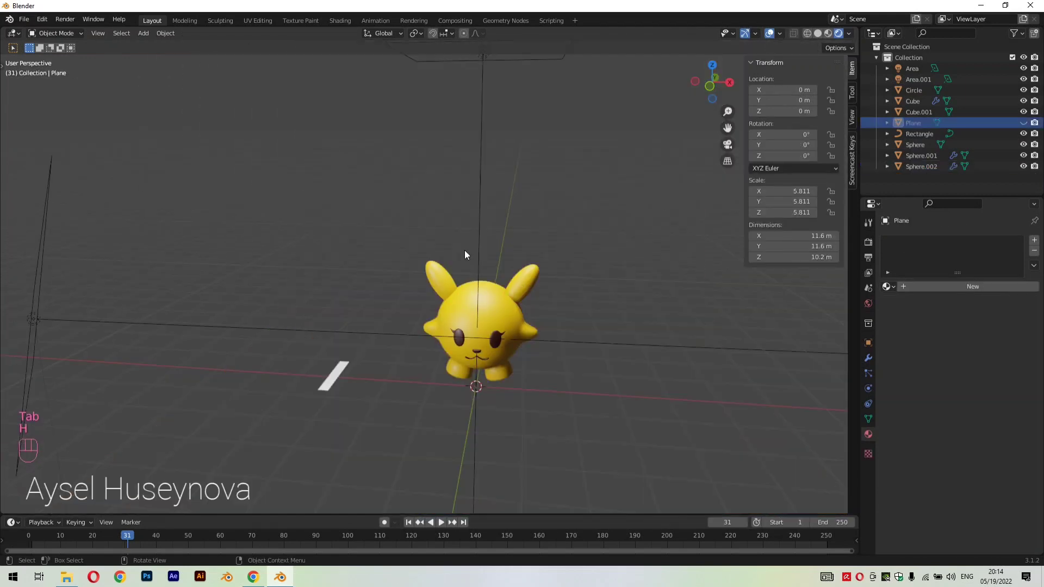
{"action": "scroll", "coordinate": [573, 339], "scroll_direction": "up", "scroll_amount": 4}
{"action": "left_click", "coordinate": [275, 445]}
{"action": "key", "text": "h"}
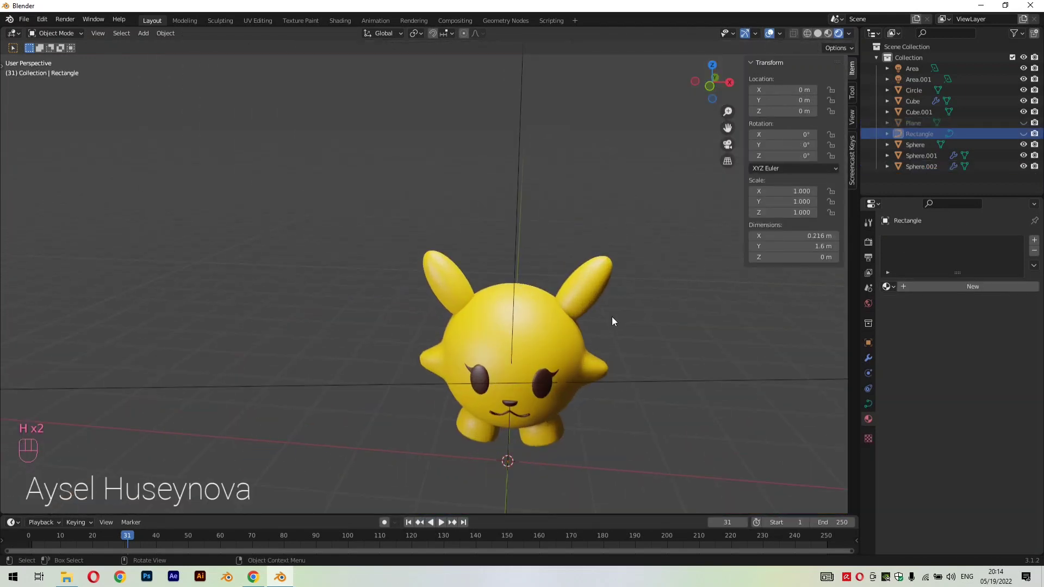
Enter Edit Mode on the ears and box-select the mesh at the very tip of the unmirrored ear
{"action": "scroll", "coordinate": [612, 316], "scroll_direction": "up", "scroll_amount": 3}
{"action": "left_click", "coordinate": [703, 288]}
{"action": "key", "text": "Tab"}
{"action": "left_click_drag", "start_coordinate": [693, 227], "coordinate": [747, 273]}
{"action": "middle_click_drag", "start_coordinate": [762, 298], "coordinate": [512, 309]}
{"action": "scroll", "coordinate": [290, 317], "scroll_direction": "down", "scroll_amount": 2}
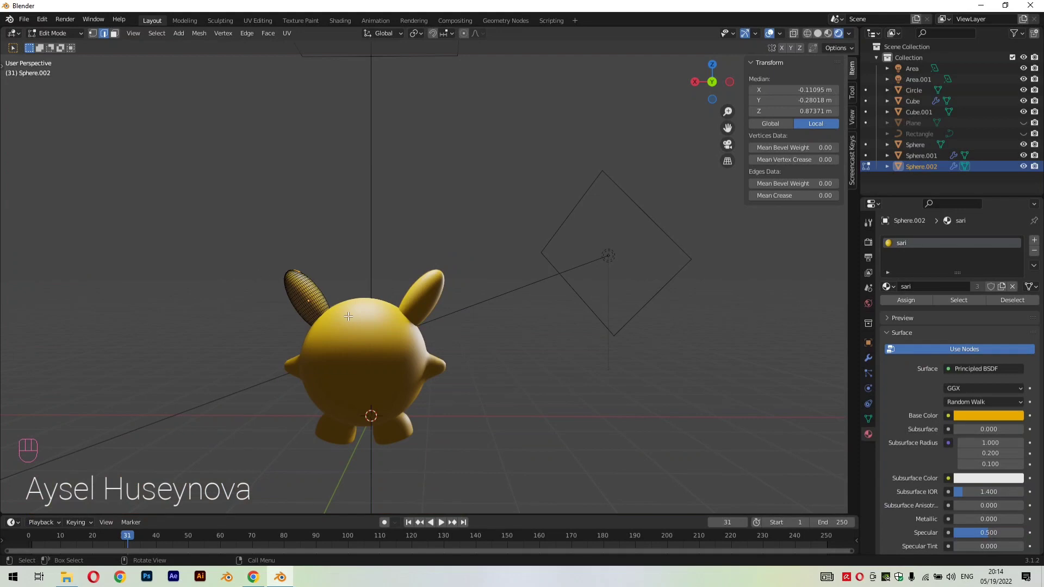
{"action": "scroll", "coordinate": [253, 547], "scroll_direction": "up", "scroll_amount": 2, "text": "ctrl"}
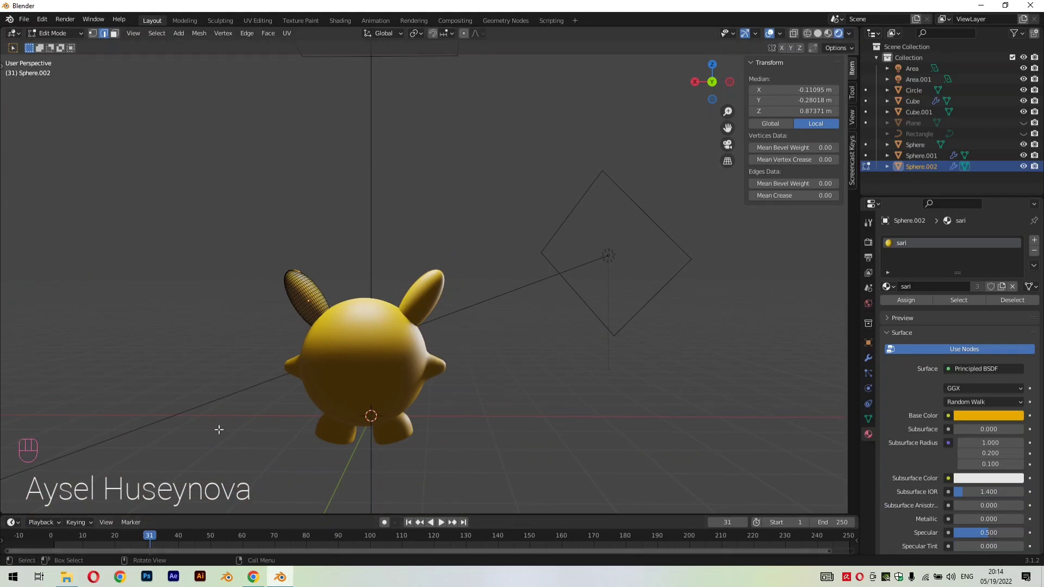
{"action": "scroll", "coordinate": [243, 306], "scroll_direction": "up", "scroll_amount": 6}
{"action": "scroll", "coordinate": [243, 306], "scroll_direction": "down", "scroll_amount": 2}
{"action": "middle_click_drag", "start_coordinate": [414, 380], "coordinate": [542, 322]}
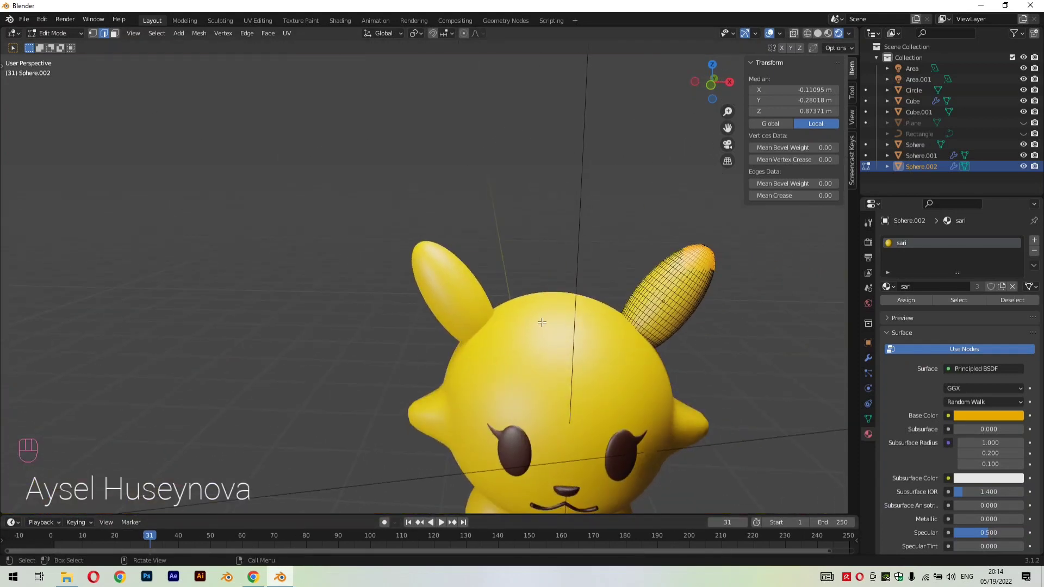
Extend the selection further down the front of the ear tip
{"action": "key", "text": "Tab"}
{"action": "key", "text": "Tab"}
{"action": "left_click_drag", "start_coordinate": [674, 225], "coordinate": [720, 283]}
{"action": "left_click_drag", "start_coordinate": [707, 244], "coordinate": [707, 244], "text": "shift"}
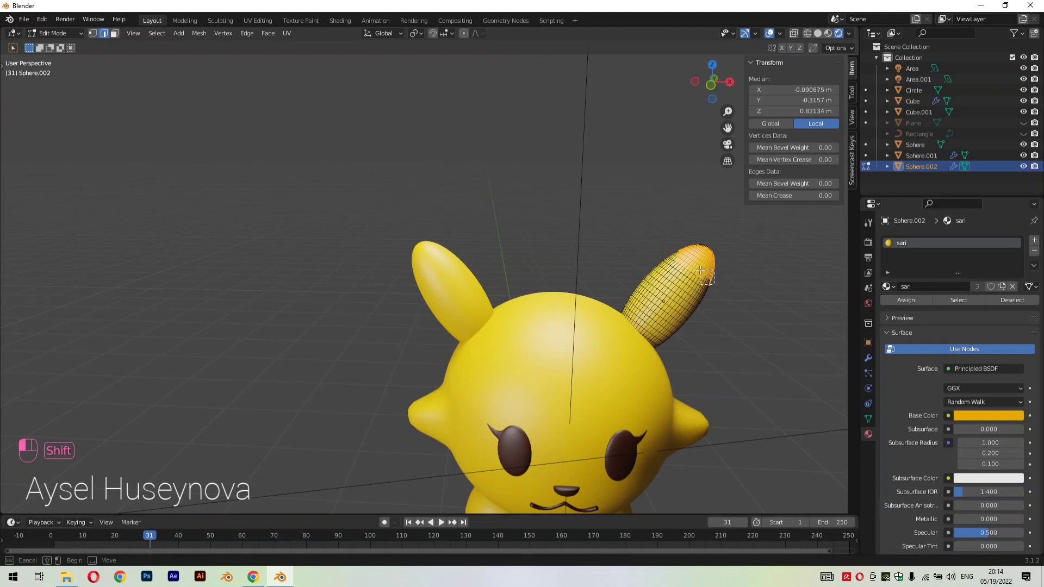
{"action": "scroll", "coordinate": [707, 276], "scroll_direction": "up", "scroll_amount": 2}
{"action": "left_click_drag", "start_coordinate": [728, 127], "coordinate": [487, 147]}
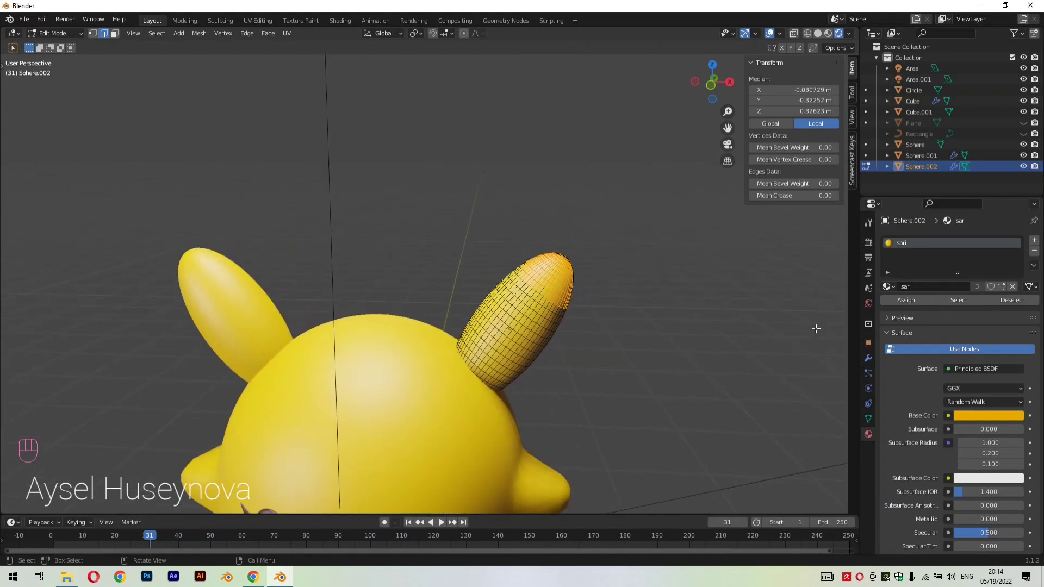
{"action": "scroll", "coordinate": [761, 334], "scroll_direction": "up", "scroll_amount": 3}
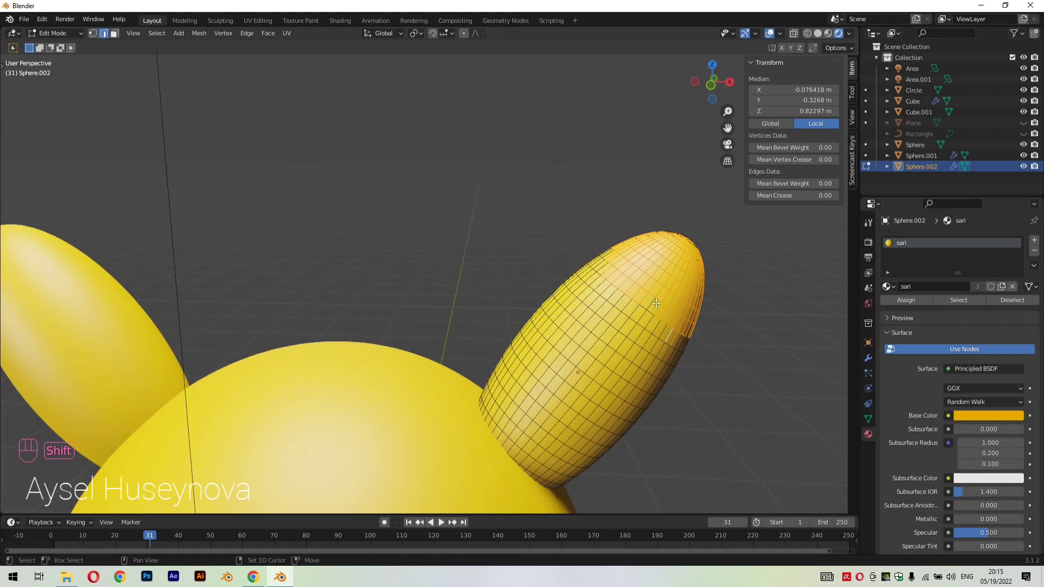
Switch to face selection and add the remaining front faces of the ear tip to the selection
{"action": "left_click", "coordinate": [115, 37]}
{"action": "left_click_drag", "start_coordinate": [622, 216], "coordinate": [690, 261], "text": "shift"}
{"action": "left_click_drag", "start_coordinate": [661, 216], "coordinate": [723, 275], "text": "shift"}
{"action": "left_click_drag", "start_coordinate": [732, 313], "coordinate": [682, 258], "text": "shift"}
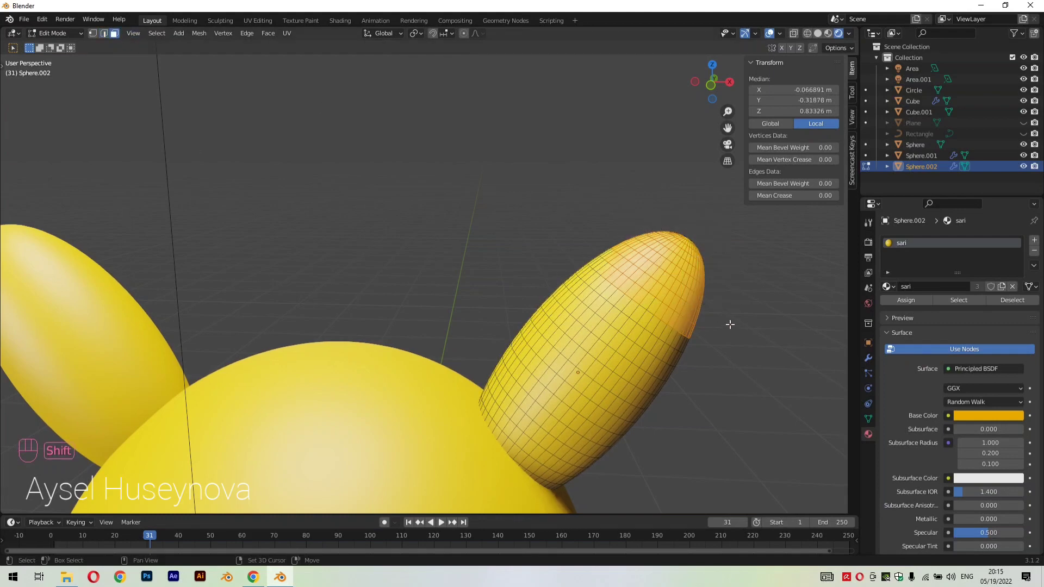
Add the side and back faces of the ear tip so the selection forms an even cap all around
{"action": "middle_click_drag", "start_coordinate": [729, 326], "coordinate": [263, 201]}
{"action": "left_click_drag", "start_coordinate": [175, 159], "coordinate": [268, 198], "text": "shift"}
{"action": "middle_click_drag", "start_coordinate": [268, 198], "coordinate": [410, 298]}
{"action": "left_click_drag", "start_coordinate": [154, 334], "coordinate": [303, 417], "text": "shift"}
{"action": "middle_click_drag", "start_coordinate": [354, 437], "coordinate": [373, 353]}
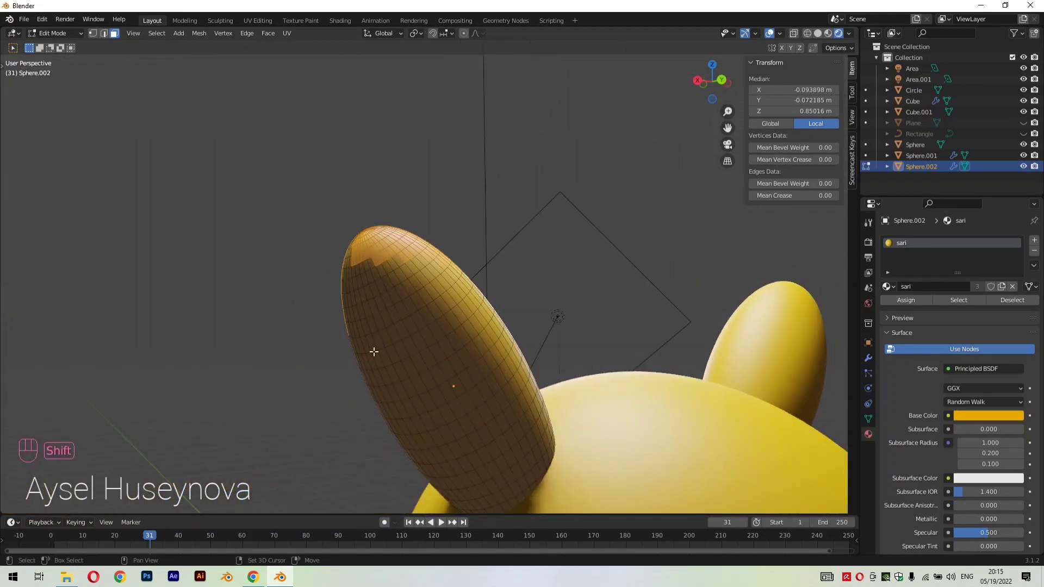
{"action": "left_click_drag", "start_coordinate": [327, 237], "coordinate": [442, 286], "text": "shift"}
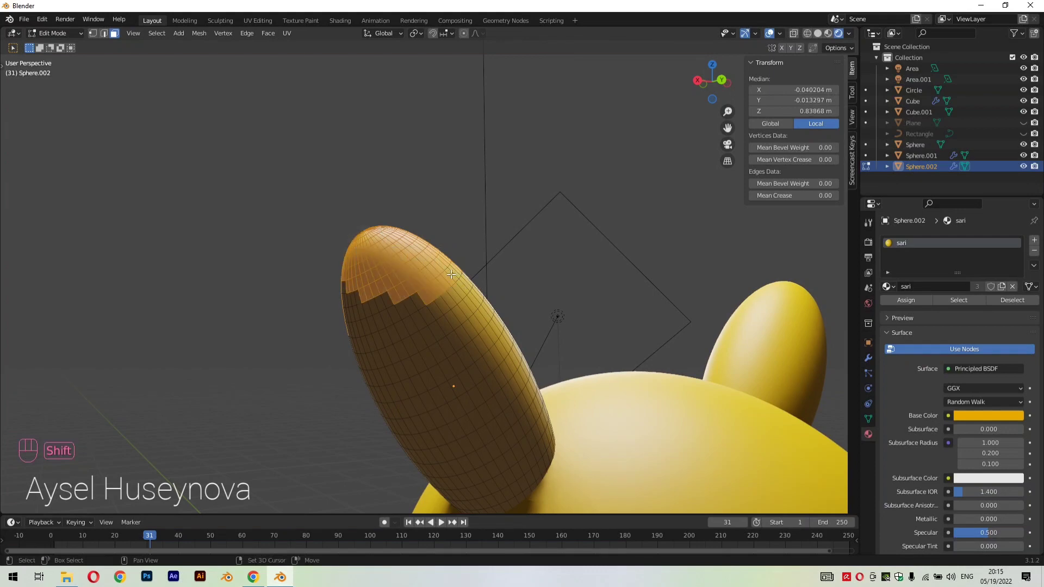
{"action": "left_click_drag", "start_coordinate": [487, 212], "coordinate": [557, 274], "text": "shift"}
{"action": "left_click_drag", "start_coordinate": [536, 227], "coordinate": [582, 256], "text": "shift"}
{"action": "left_click_drag", "start_coordinate": [579, 235], "coordinate": [592, 246], "text": "shift"}
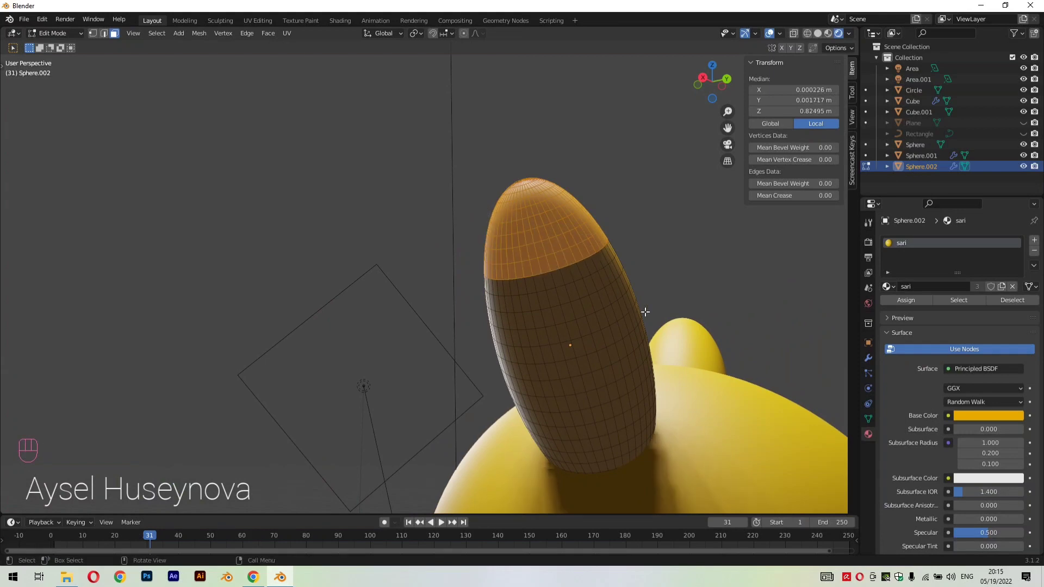
{"action": "middle_click_drag", "start_coordinate": [592, 246], "coordinate": [722, 329]}
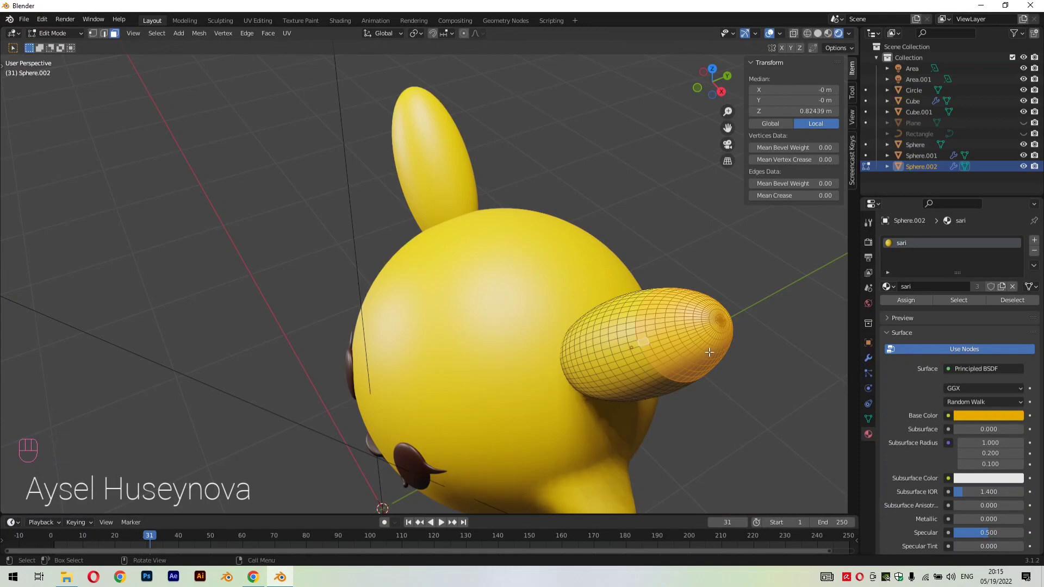
Add a second material slot to the ears and assign the selected tip faces to it
{"action": "mouse_move", "coordinate": [646, 342]}
{"action": "middle_mouse_down"}
{"action": "mouse_move", "coordinate": [697, 298]}
{"action": "mouse_move", "coordinate": [669, 259]}
{"action": "mouse_move", "coordinate": [662, 277]}
{"action": "mouse_move", "coordinate": [686, 256]}
{"action": "mouse_move", "coordinate": [794, 275]}
{"action": "mouse_move", "coordinate": [682, 350]}
{"action": "mouse_move", "coordinate": [706, 327]}
{"action": "middle_mouse_up"}
{"action": "left_click", "coordinate": [818, 33]}
{"action": "left_click", "coordinate": [838, 34]}
{"action": "scroll", "coordinate": [712, 218], "scroll_direction": "up", "scroll_amount": 2}
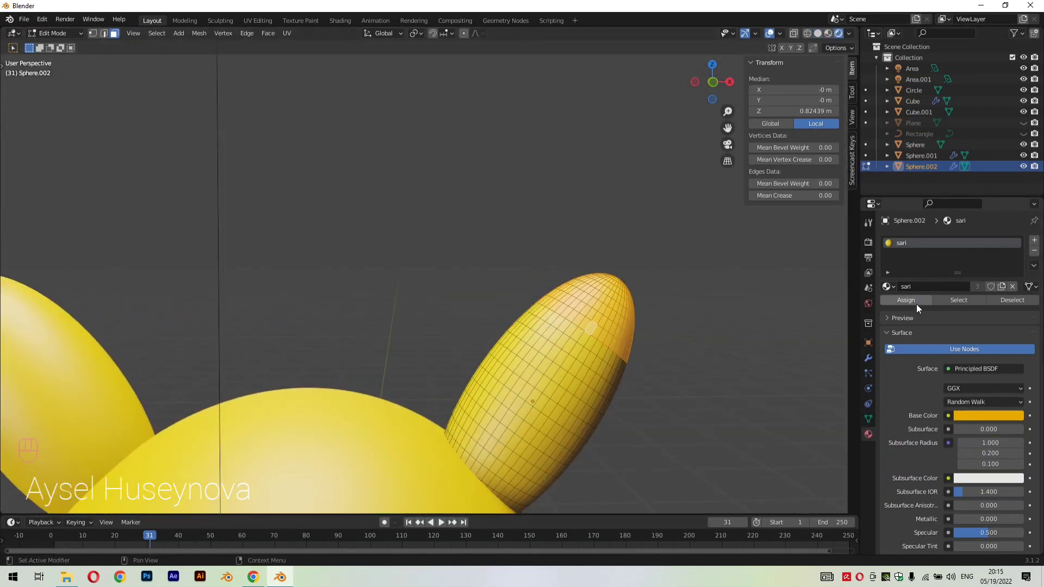
{"action": "left_click", "coordinate": [1034, 250]}
{"action": "left_click", "coordinate": [1034, 240]}
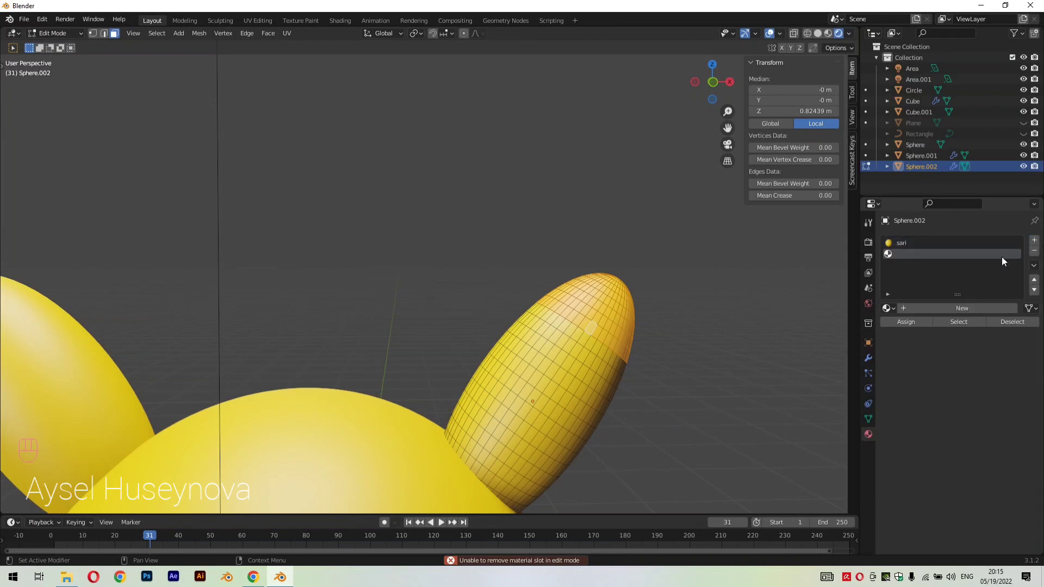
{"action": "left_click", "coordinate": [905, 322]}
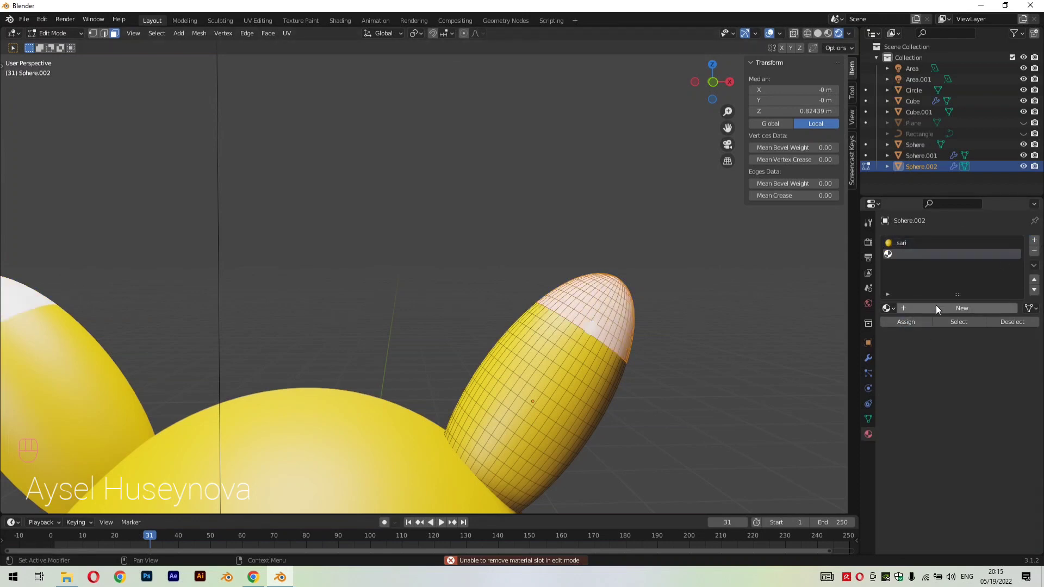
Put the dark brown Material.001 in the ears' new slot and return to Object Mode
{"action": "scroll", "coordinate": [845, 323], "scroll_direction": "down", "scroll_amount": 2}
{"action": "left_click", "coordinate": [887, 308]}
{"action": "left_click", "coordinate": [899, 334]}
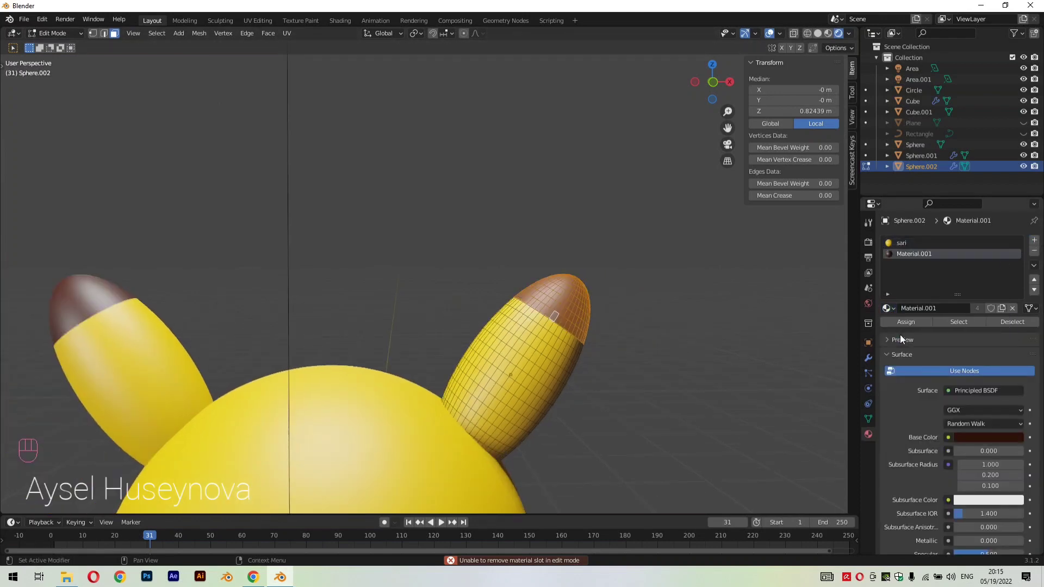
{"action": "scroll", "coordinate": [603, 363], "scroll_direction": "down", "scroll_amount": 2}
{"action": "scroll", "coordinate": [602, 363], "scroll_direction": "down", "scroll_amount": 3}
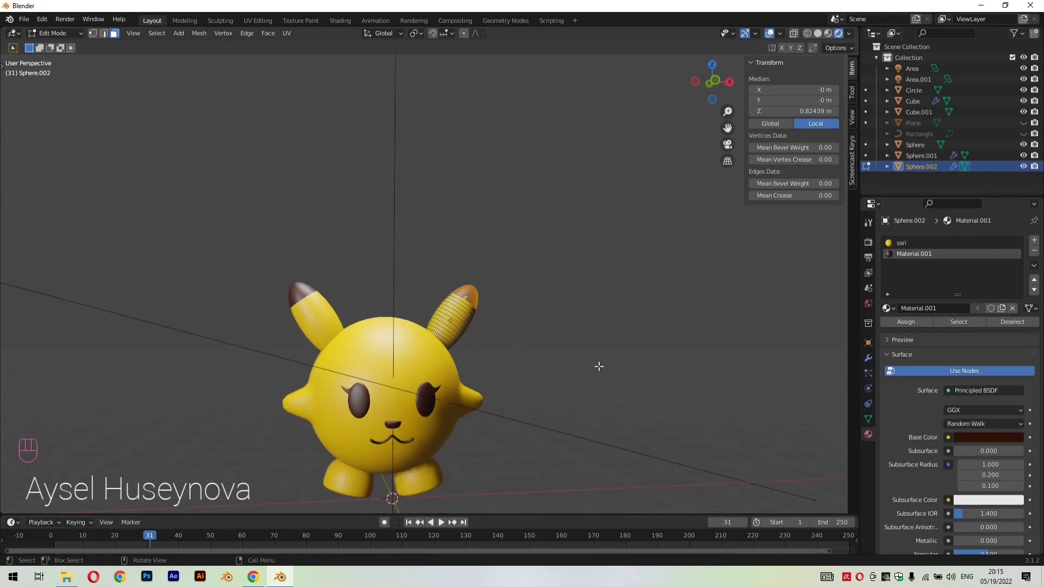
{"action": "key", "text": "Tab"}
{"action": "middle_click_drag", "start_coordinate": [558, 380], "coordinate": [539, 419]}
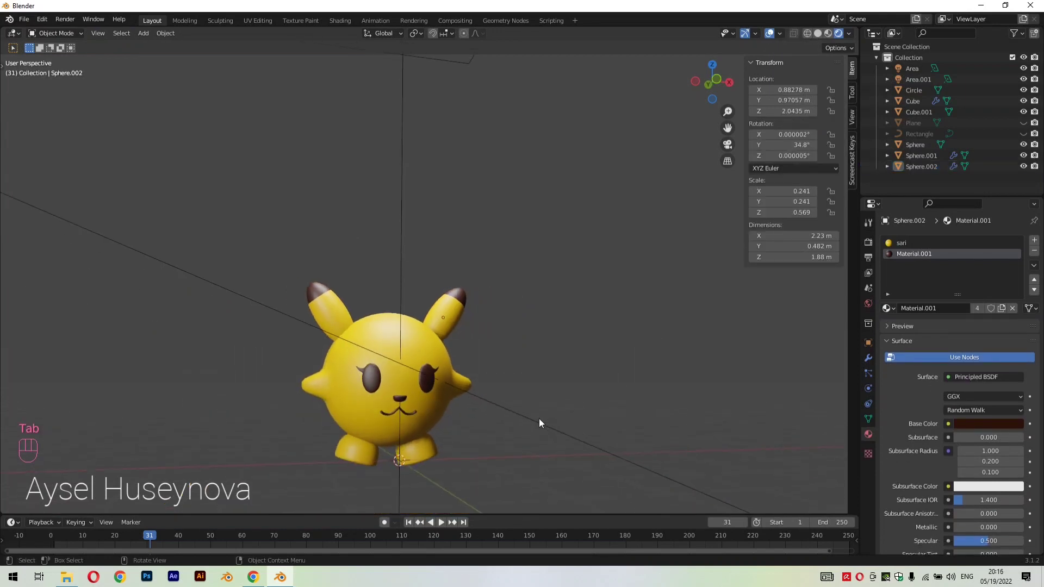
Add a UV sphere and scale it down uniformly to about 0.26
{"action": "key", "text": "shift+a"}
{"action": "mouse_move", "coordinate": [537, 420]}
{"action": "mouse_move", "coordinate": [522, 283]}
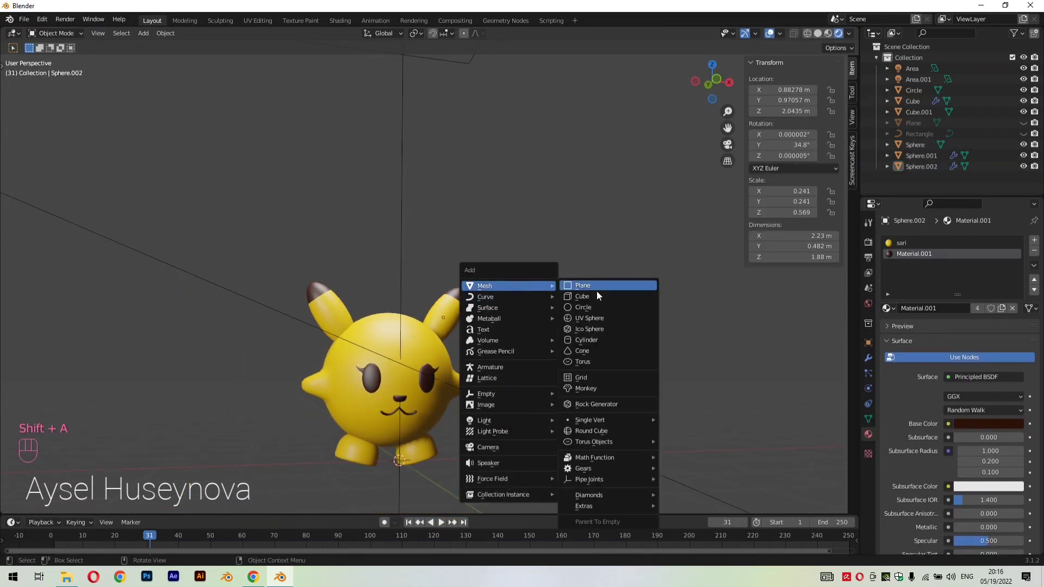
{"action": "left_click", "coordinate": [593, 317]}
{"action": "middle_click_drag", "start_coordinate": [589, 329], "coordinate": [652, 392]}
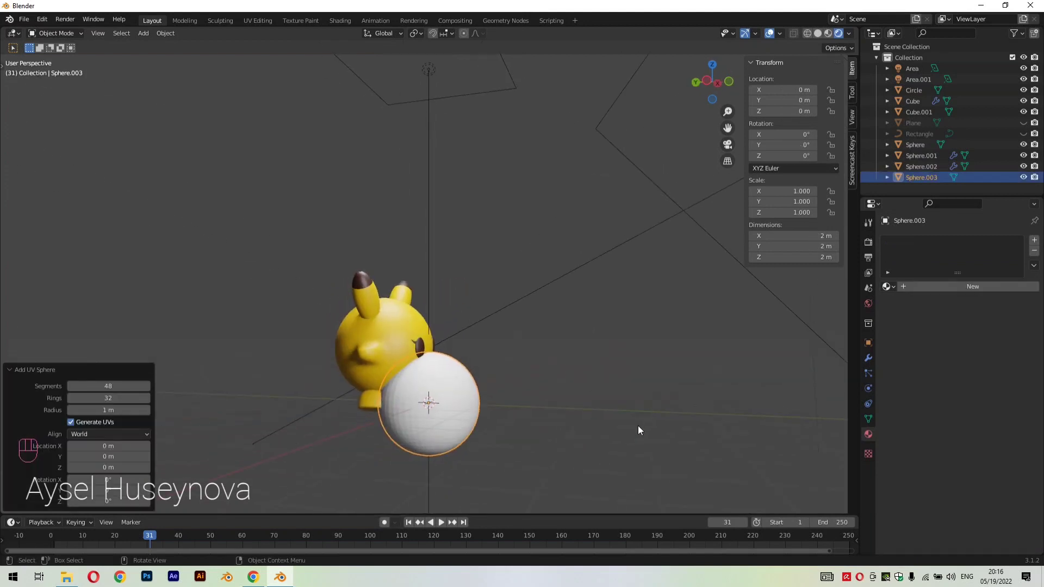
{"action": "key", "text": "s"}
{"action": "left_click", "coordinate": [478, 422]}
Move the small sphere about -2.04 m along the Y axis, in front of the character
{"action": "key", "text": "g"}
{"action": "key", "text": "y"}
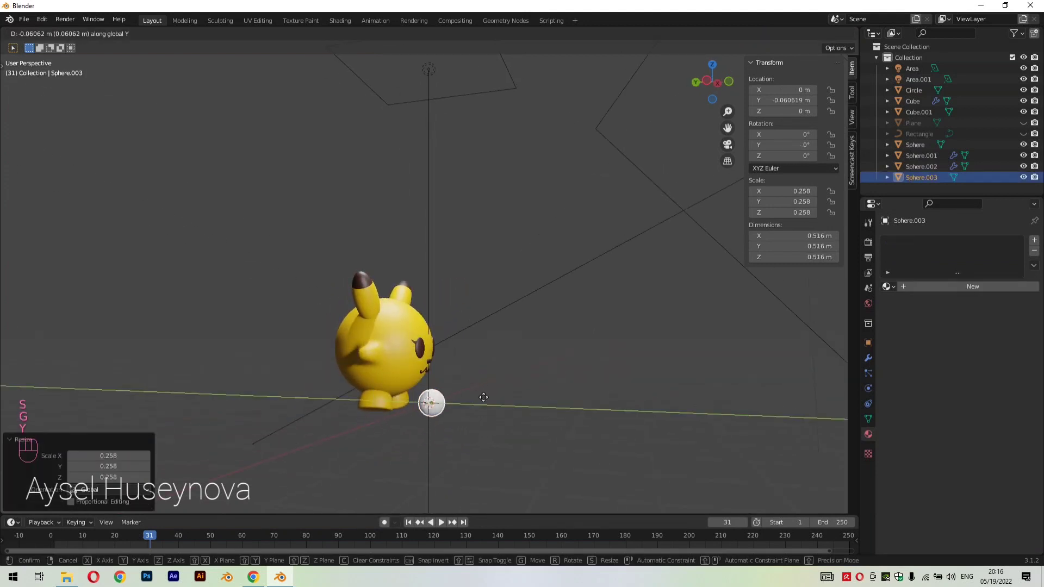
{"action": "left_click", "coordinate": [582, 381]}
Flatten the small sphere along the Y axis by a factor of about 0.2
{"action": "scroll", "coordinate": [625, 453], "scroll_direction": "up", "scroll_amount": 3}
{"action": "key", "text": "KP_Decimal"}
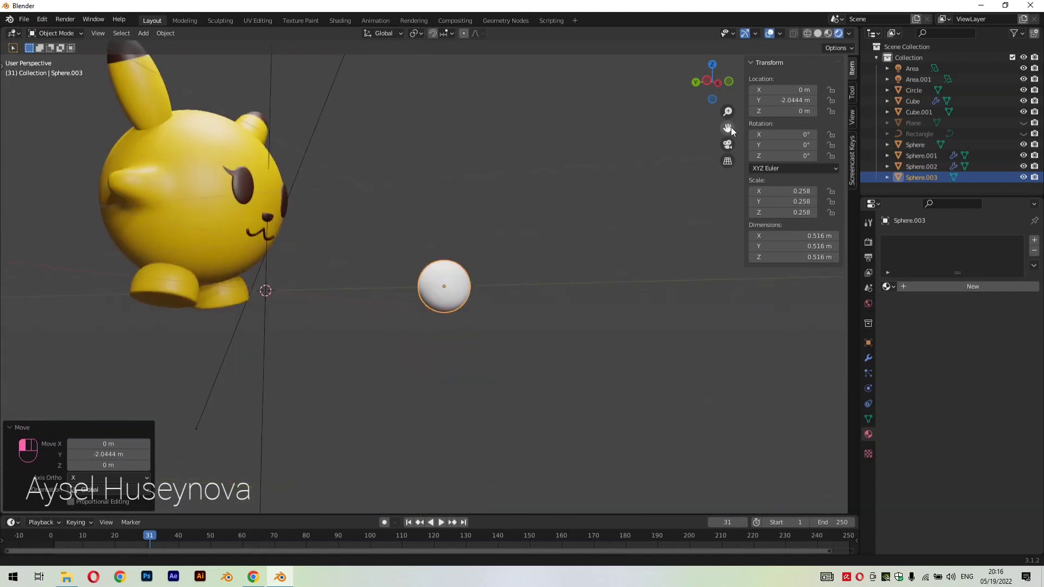
{"action": "key", "text": "x"}
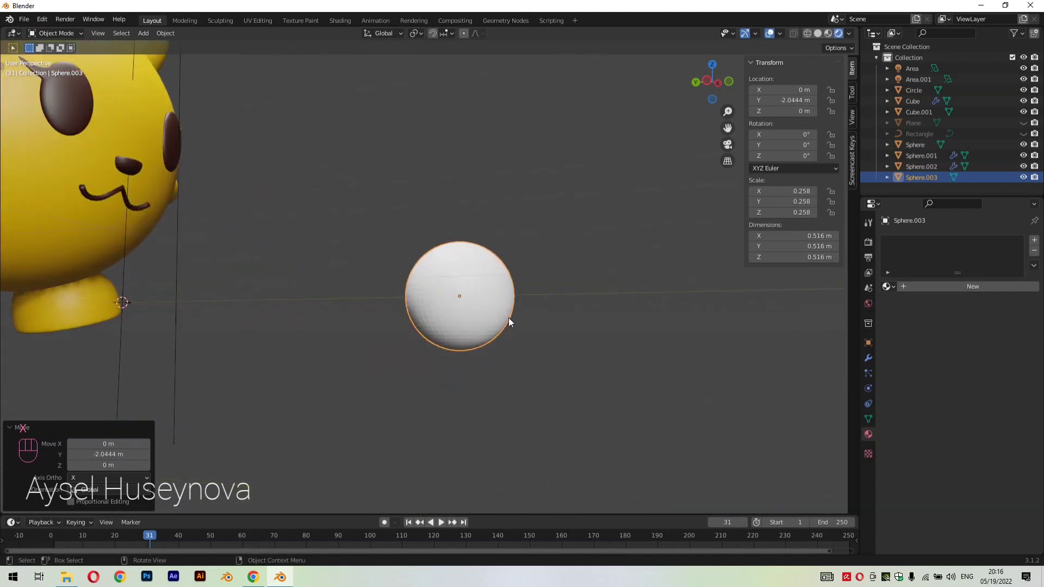
{"action": "key", "text": "s"}
{"action": "key", "text": "y"}
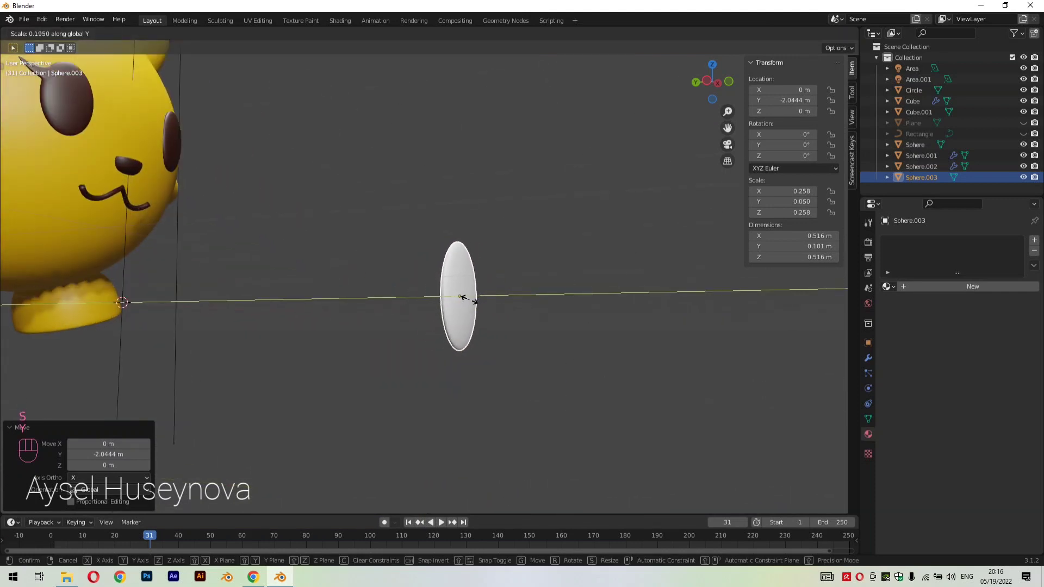
{"action": "left_click", "coordinate": [464, 297]}
{"action": "middle_click_drag", "start_coordinate": [463, 298], "coordinate": [548, 383]}
Stretch the flattened sphere along Z by about 1.5 and shrink the whole oval by a factor of about 0.3
{"action": "key", "text": "s"}
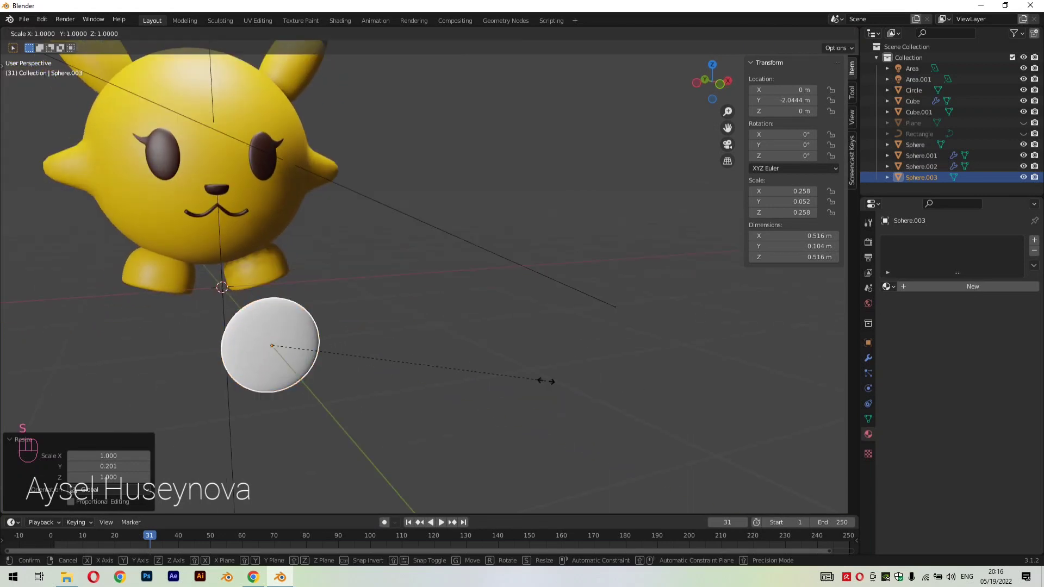
{"action": "key", "text": "z"}
{"action": "left_click", "coordinate": [670, 457]}
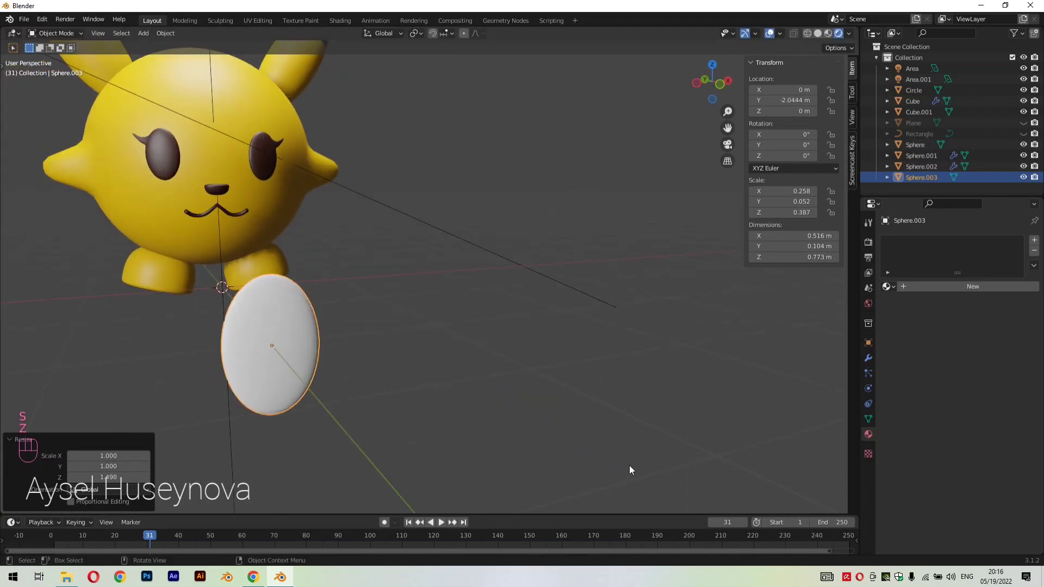
{"action": "key", "text": "s"}
{"action": "left_click", "coordinate": [384, 372]}
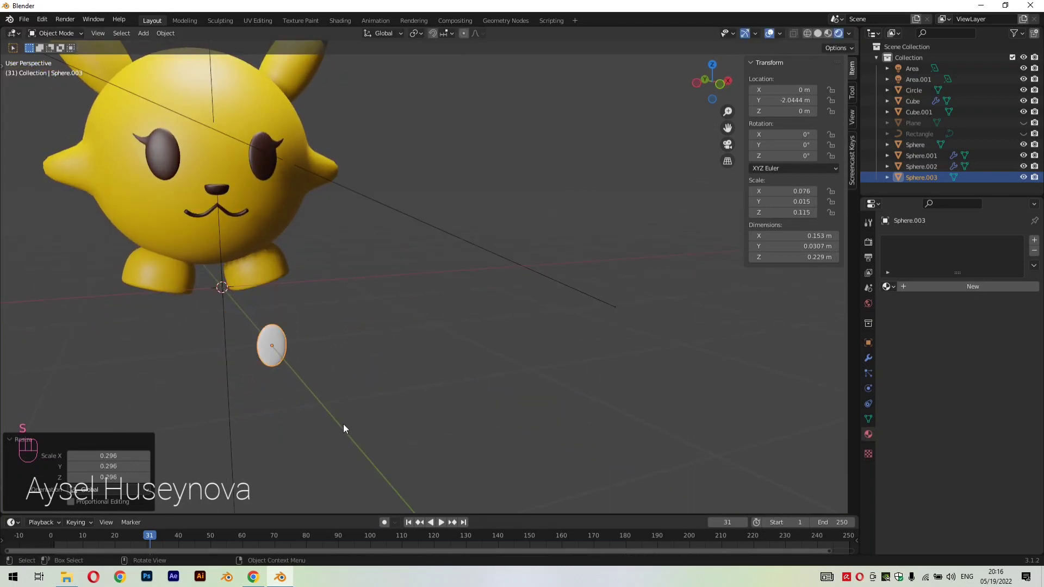
{"action": "key", "text": "r"}
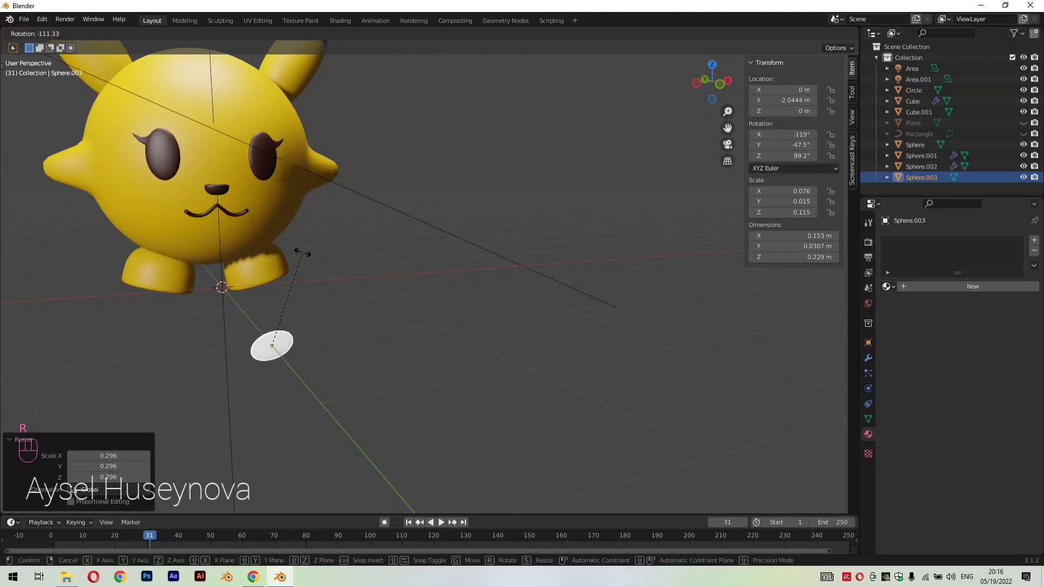
{"action": "left_click", "coordinate": [458, 353]}
{"action": "middle_click_drag", "start_coordinate": [458, 353], "coordinate": [426, 436]}
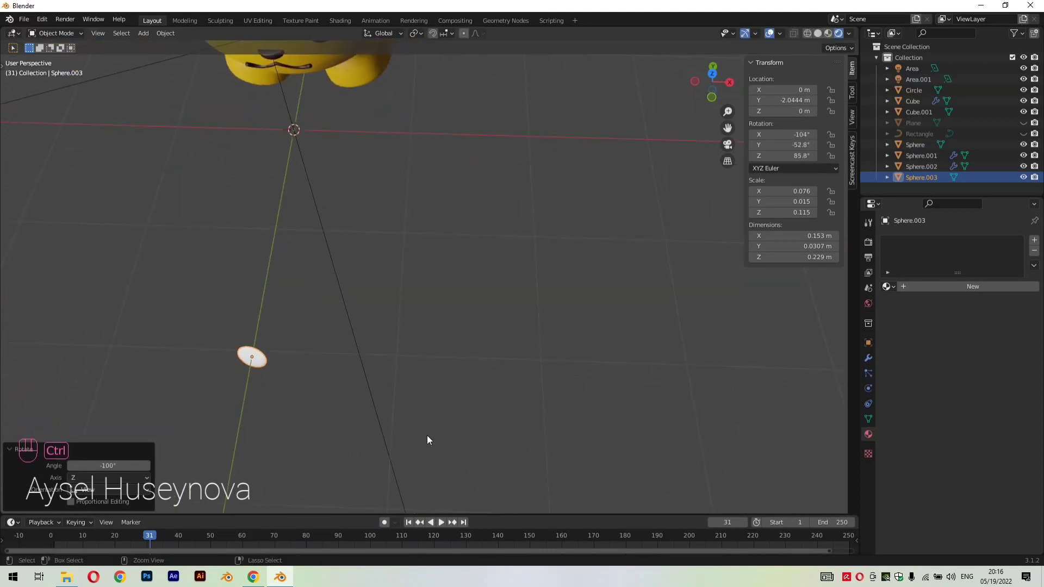
{"action": "key", "text": "ctrl+z"}
Rotate the small oval about -86.4° around the global Y axis so that it lies horizontally
{"action": "middle_click_drag", "start_coordinate": [331, 420], "coordinate": [393, 343]}
{"action": "key", "text": "r"}
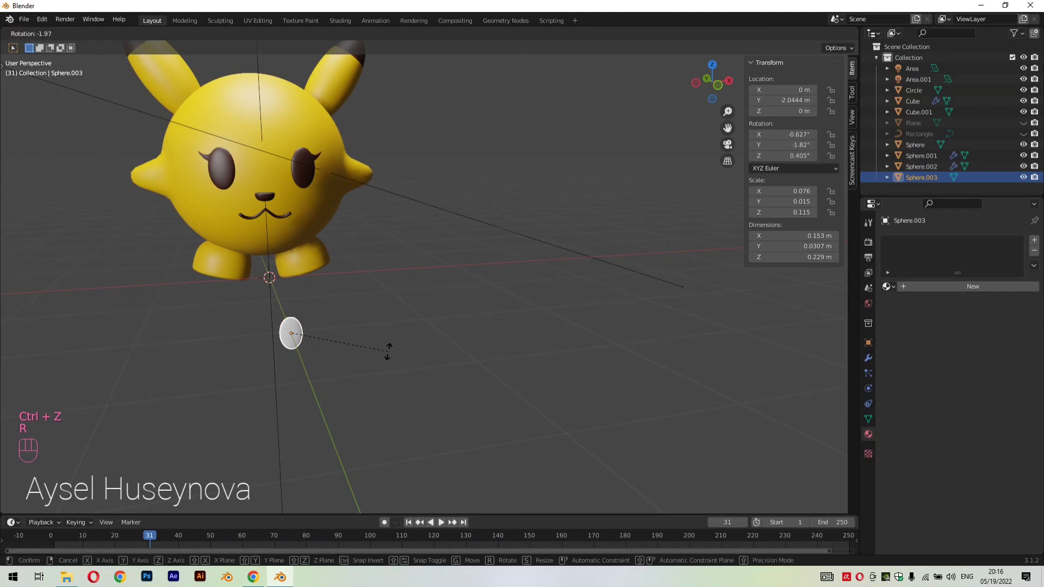
{"action": "key", "text": "z"}
{"action": "key", "text": "x"}
{"action": "key", "text": "y"}
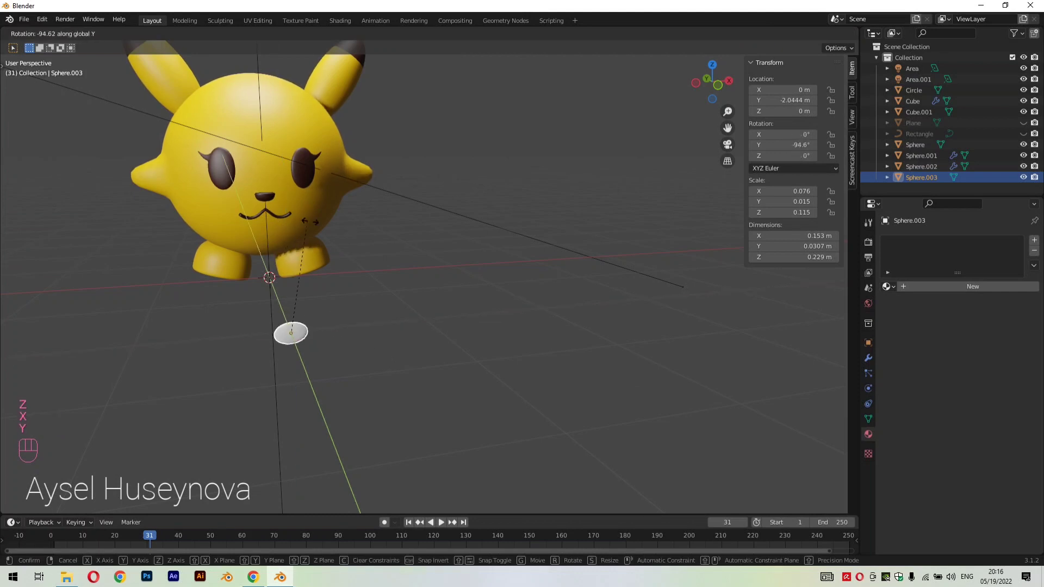
{"action": "left_click", "coordinate": [324, 228]}
Move the oval up about 0.85 m along Z and about -0.57 m along X, below the character's eye
{"action": "key", "text": "KP_1"}
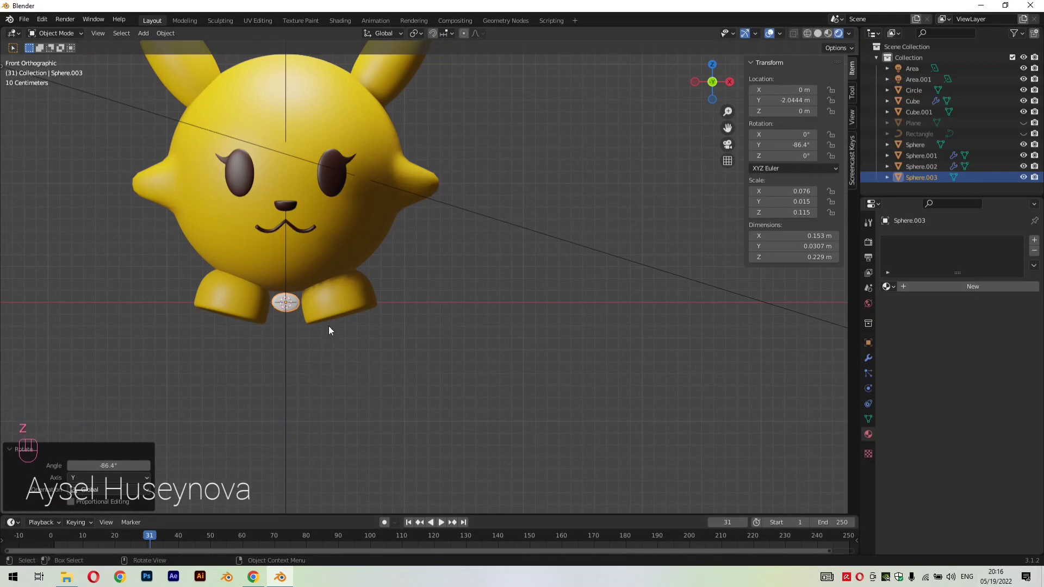
{"action": "key", "text": "g"}
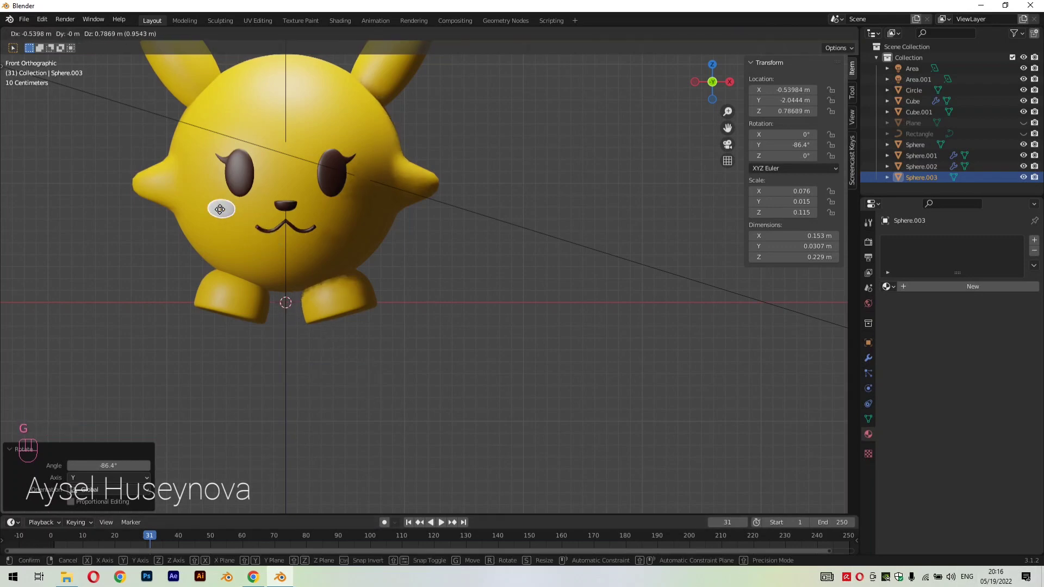
{"action": "key", "text": "z"}
{"action": "left_click", "coordinate": [221, 202]}
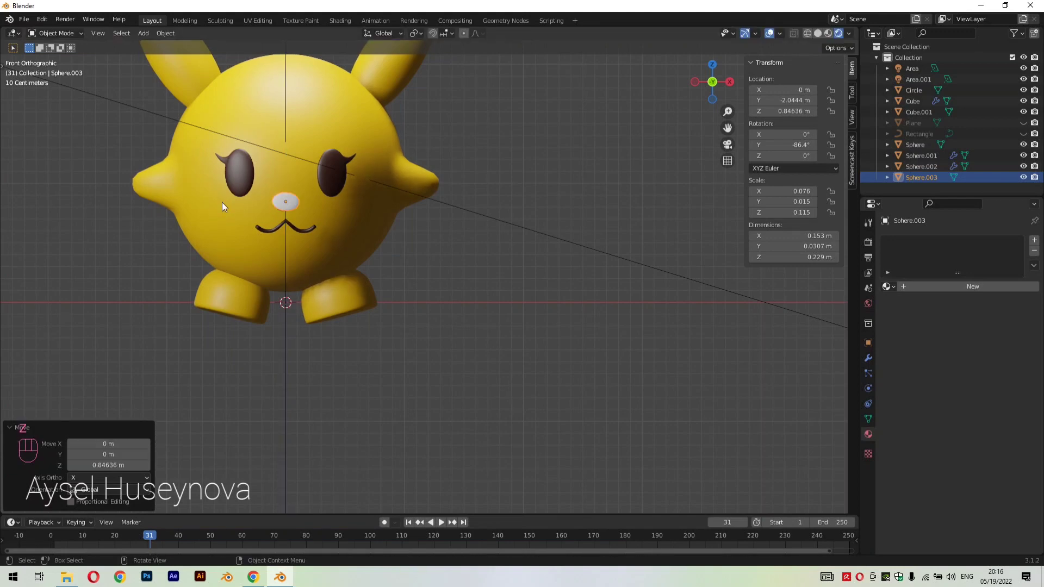
{"action": "key", "text": "g"}
{"action": "key", "text": "x"}
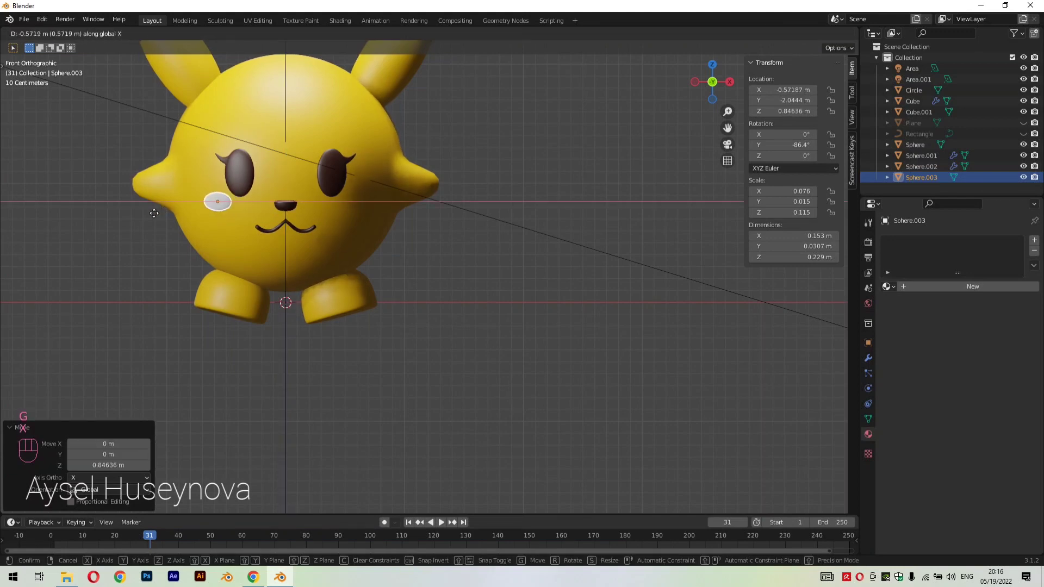
{"action": "left_click", "coordinate": [154, 213]}
Move the oval about 2.18 m along the Y axis so that it sits on the face as a cheek
{"action": "middle_click_drag", "start_coordinate": [153, 213], "coordinate": [400, 263]}
{"action": "key", "text": "g"}
{"action": "key", "text": "y"}
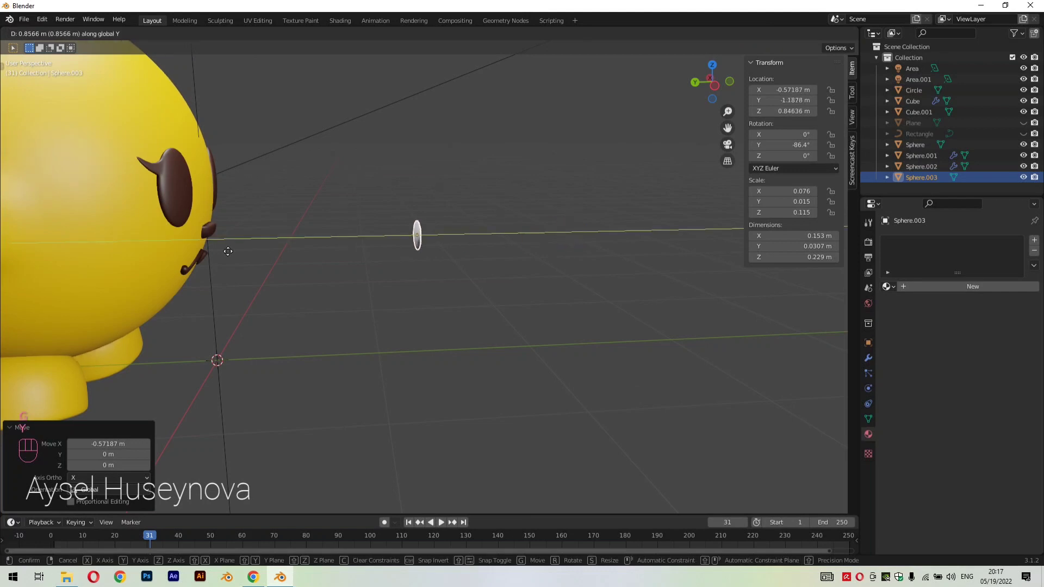
{"action": "left_click", "coordinate": [827, 235]}
{"action": "key", "text": "KP_3"}
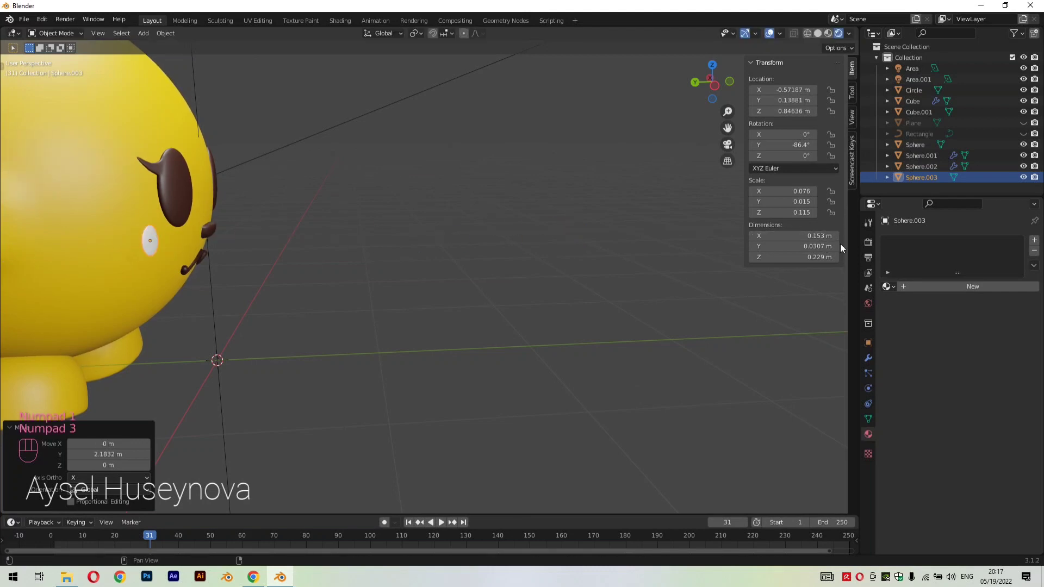
{"action": "left_click", "coordinate": [448, 300]}
{"action": "middle_click_drag", "start_coordinate": [451, 304], "coordinate": [471, 341]}
Shift the cheek oval about 0.007 m along X and enlarge it uniformly by a factor of about 1.12
{"action": "key", "text": "KP_1"}
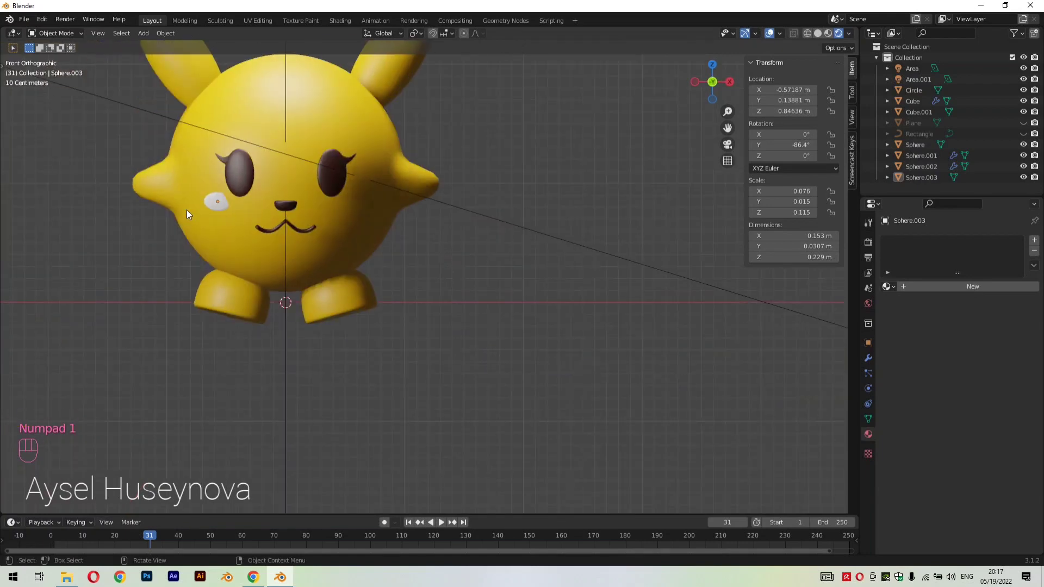
{"action": "scroll", "coordinate": [187, 209], "scroll_direction": "up", "scroll_amount": 2}
{"action": "left_click_drag", "start_coordinate": [727, 128], "coordinate": [981, 176]}
{"action": "scroll", "coordinate": [354, 224], "scroll_direction": "up", "scroll_amount": 2}
{"action": "scroll", "coordinate": [353, 224], "scroll_direction": "up", "scroll_amount": 1}
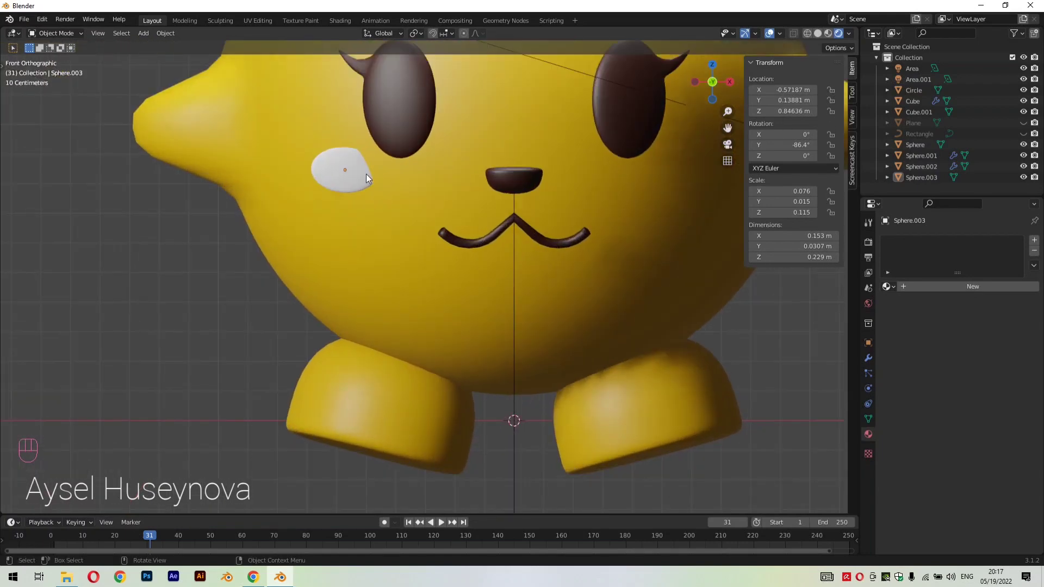
{"action": "left_click", "coordinate": [364, 175]}
{"action": "key", "text": "g"}
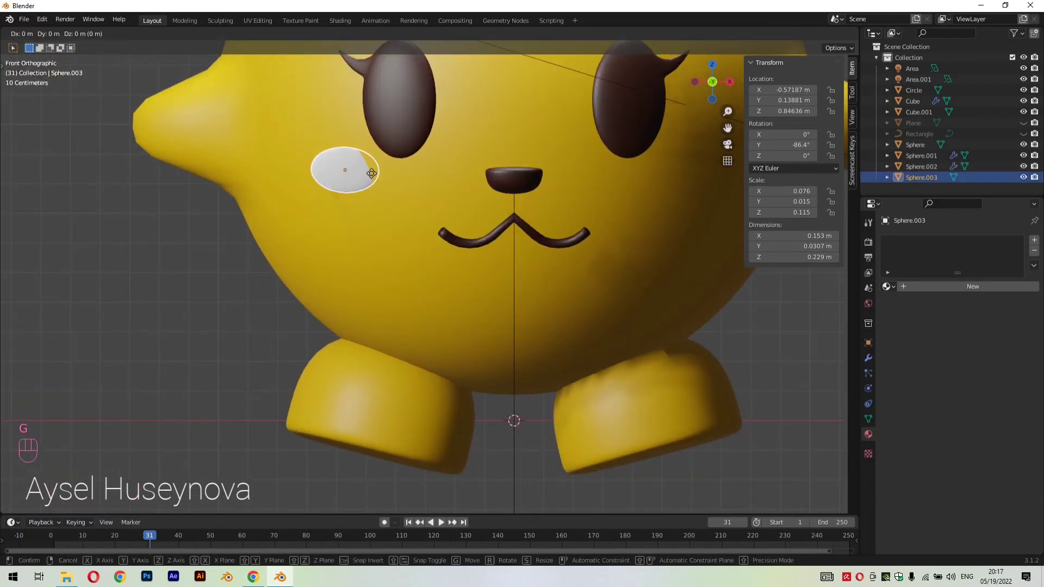
{"action": "key", "text": "y"}
{"action": "key", "text": "x"}
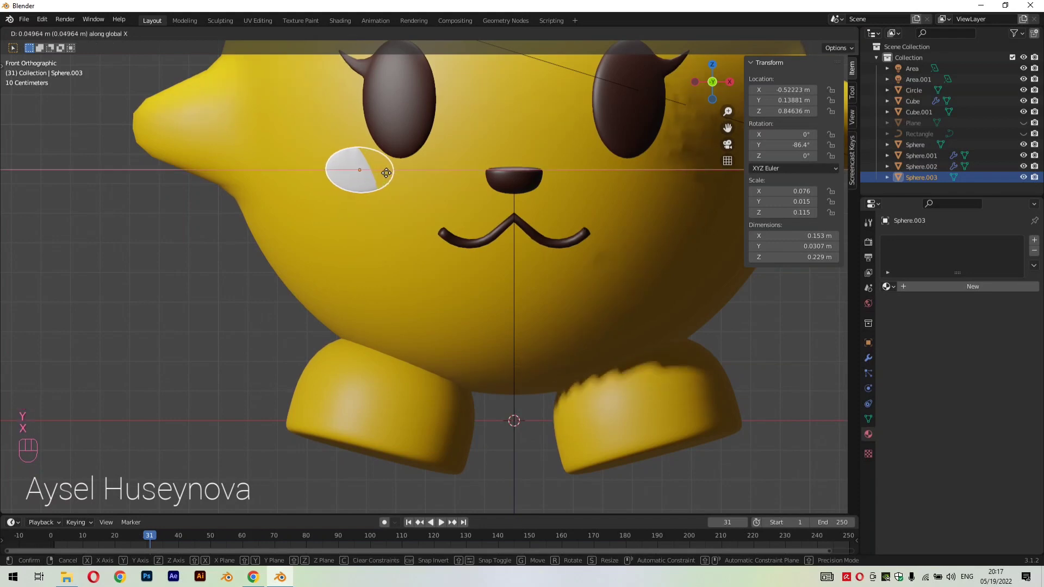
{"action": "left_click", "coordinate": [374, 171]}
{"action": "key", "text": "s"}
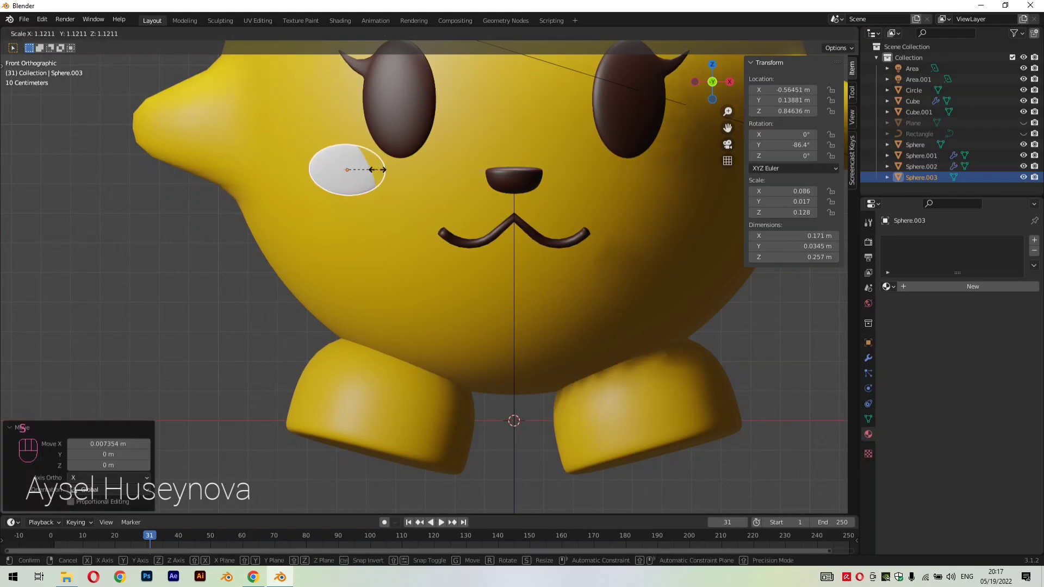
{"action": "left_click", "coordinate": [381, 177]}
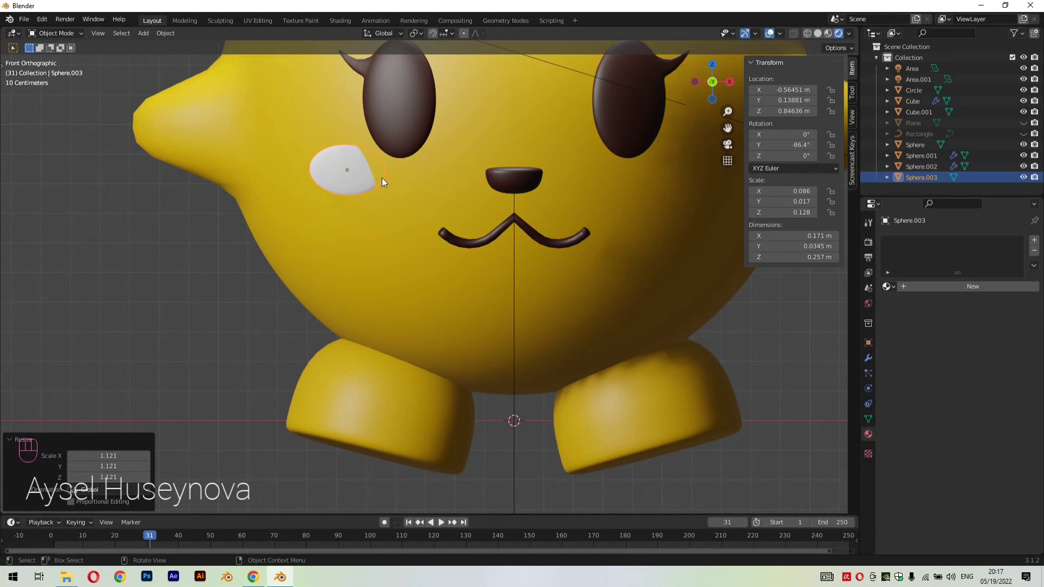
Rotate the cheek oval about -19.1° around the global Z axis to follow the curve of the body
{"action": "key", "text": "r"}
{"action": "right_click", "coordinate": [374, 174]}
{"action": "key", "text": "r"}
{"action": "key", "text": "y"}
{"action": "key", "text": "x"}
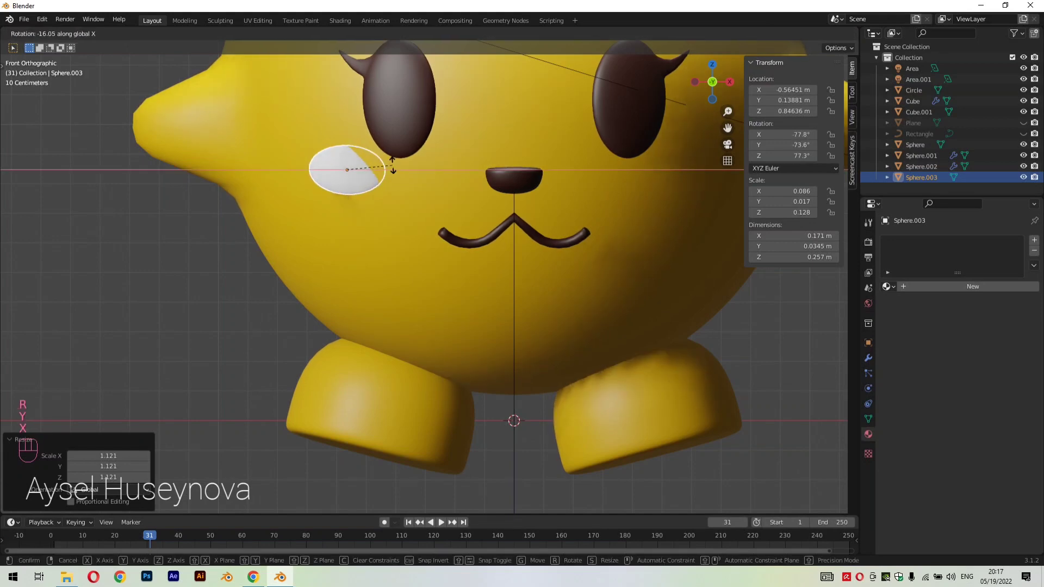
{"action": "key", "text": "z"}
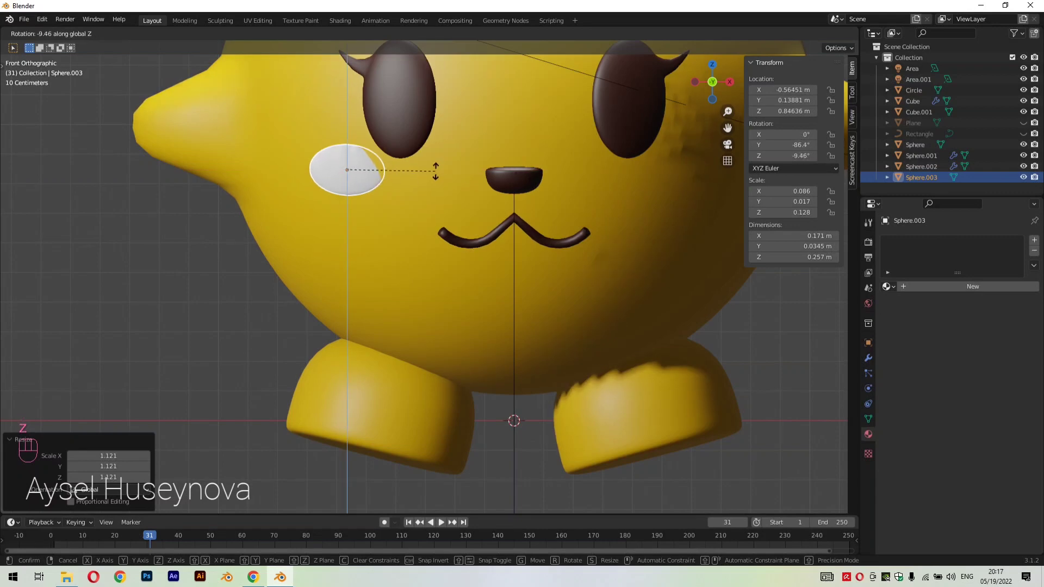
{"action": "left_click", "coordinate": [423, 158]}
{"action": "middle_click_drag", "start_coordinate": [422, 158], "coordinate": [469, 236]}
{"action": "left_click", "coordinate": [469, 236]}
Add a Mirror modifier on the X axis to the cheek oval, using the body sphere as the mirror object
{"action": "left_click", "coordinate": [334, 197]}
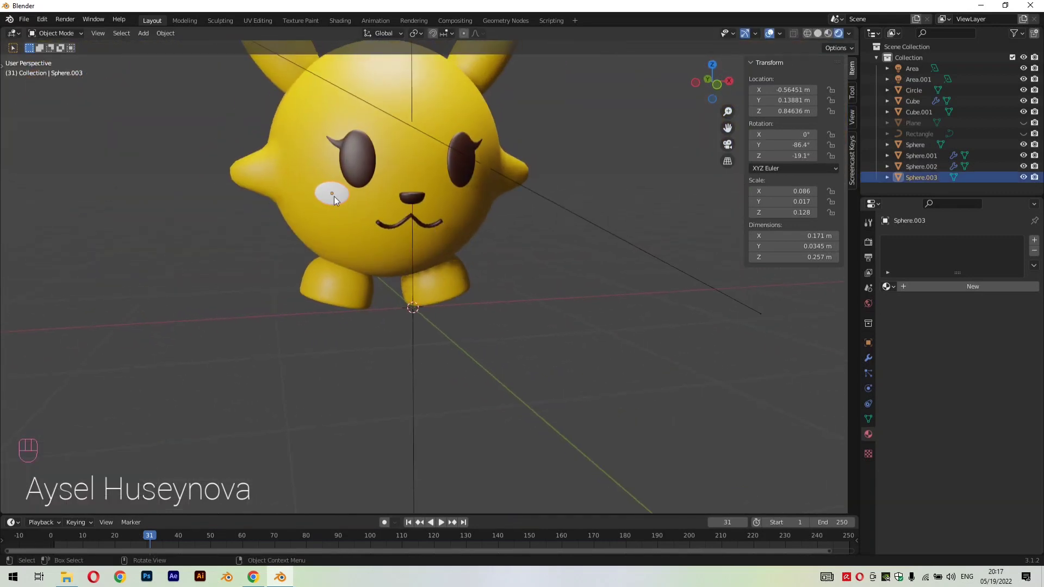
{"action": "left_click", "coordinate": [868, 358]}
{"action": "left_click", "coordinate": [902, 240]}
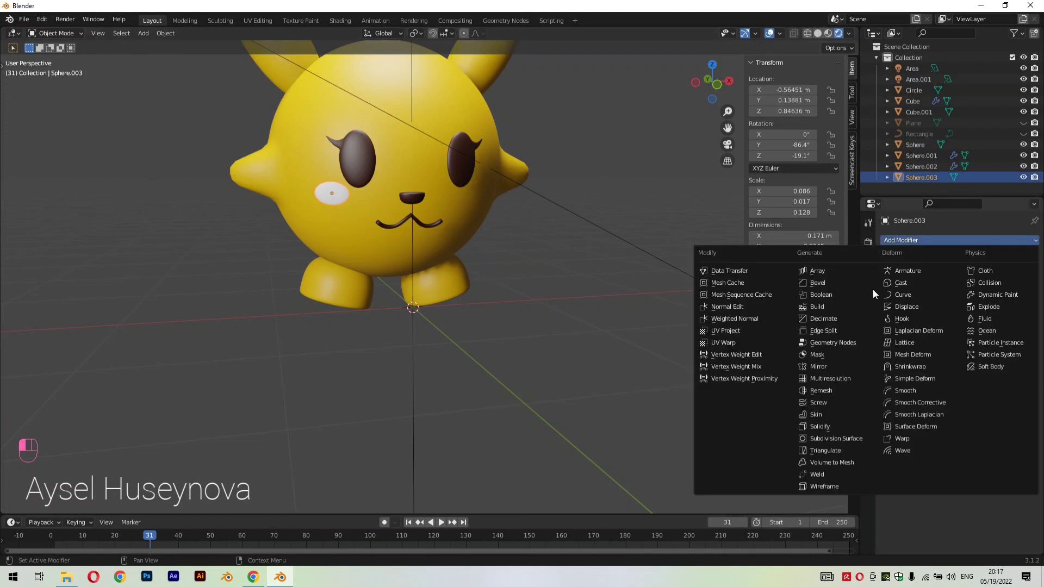
{"action": "right_click", "coordinate": [322, 194]}
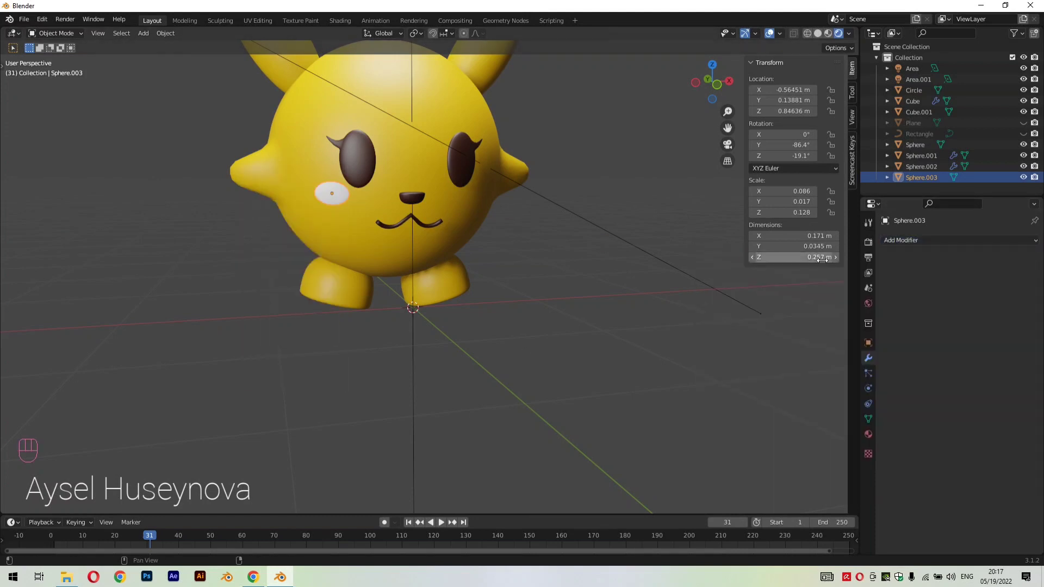
{"action": "left_click", "coordinate": [913, 241]}
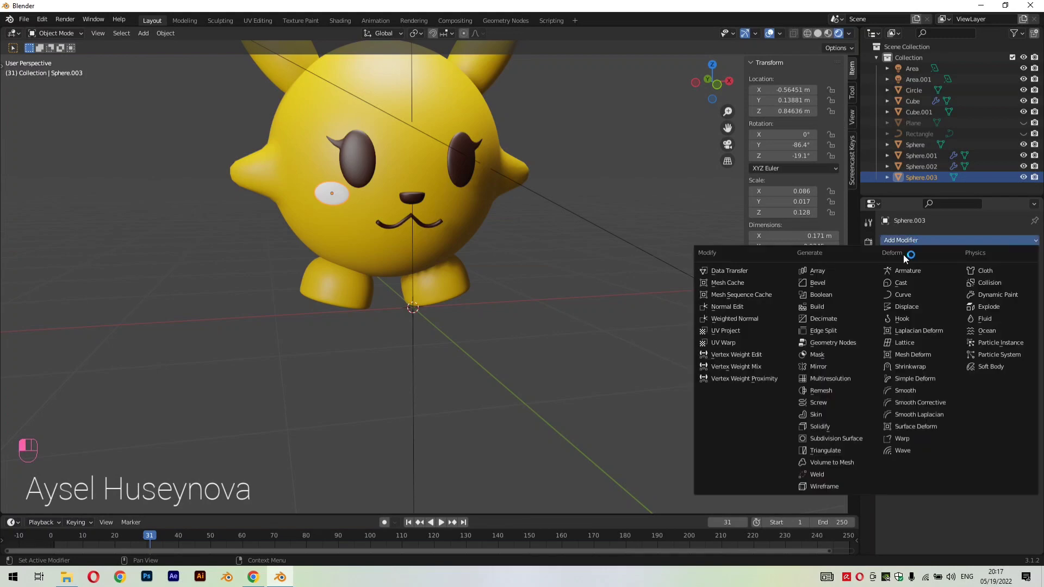
{"action": "left_click", "coordinate": [822, 366]}
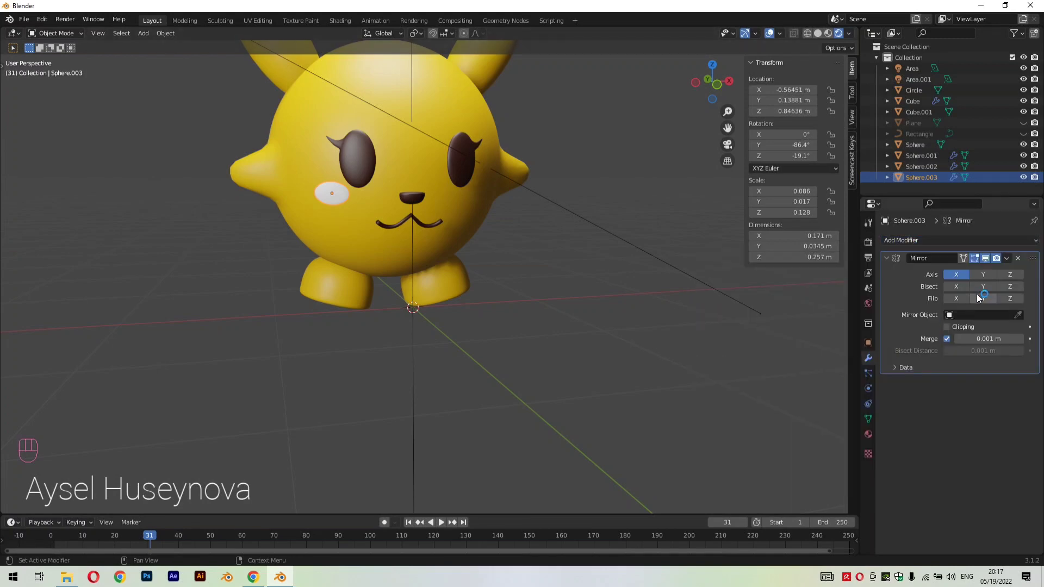
{"action": "left_click", "coordinate": [1017, 315]}
{"action": "left_click", "coordinate": [484, 188]}
Apply the Mirror modifier on the cheeks
{"action": "middle_click_drag", "start_coordinate": [609, 265], "coordinate": [630, 223]}
{"action": "key", "text": "KP_1"}
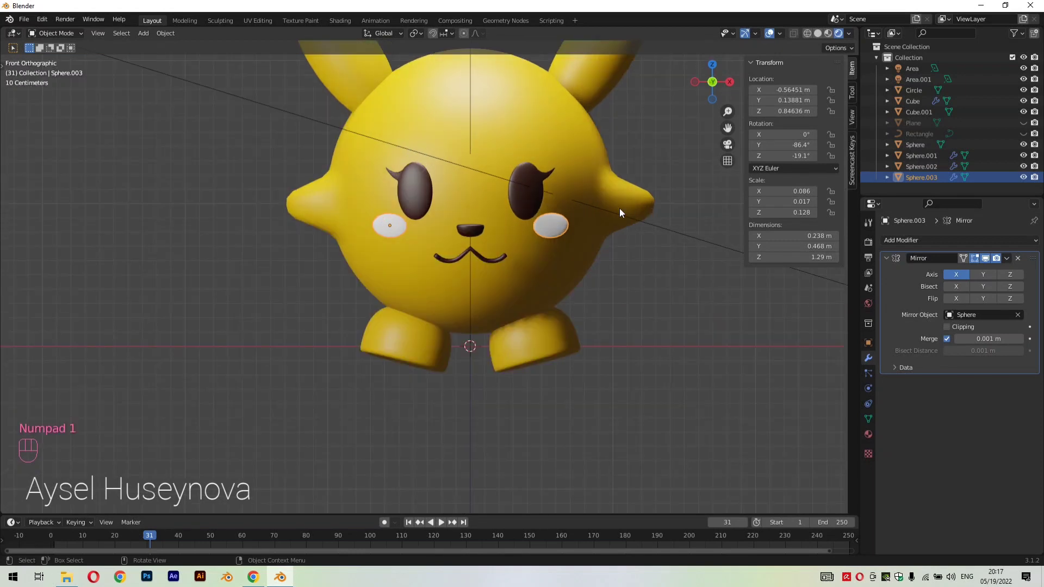
{"action": "left_click", "coordinate": [1005, 259]}
{"action": "left_click", "coordinate": [994, 271]}
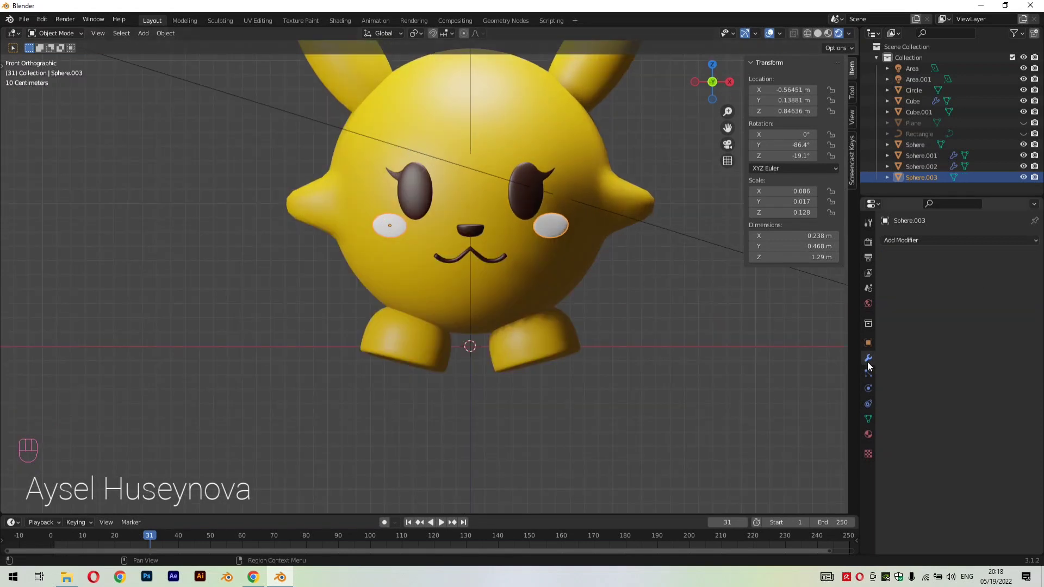
Give the cheeks a new material with a fully saturated, slightly darkened red base color
{"action": "left_click", "coordinate": [868, 434]}
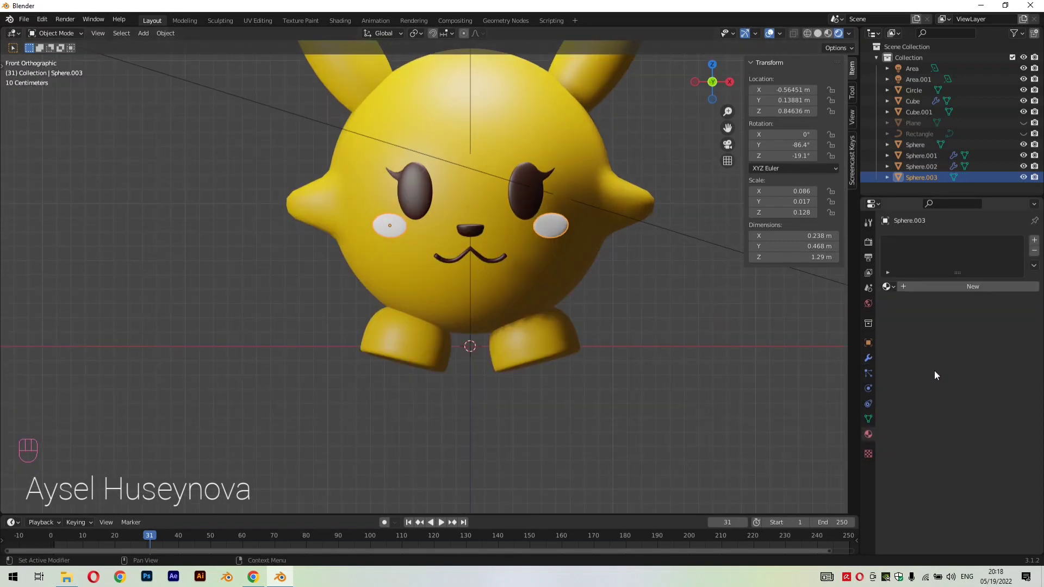
{"action": "left_click", "coordinate": [921, 287]}
{"action": "left_click", "coordinate": [983, 403]}
{"action": "left_click", "coordinate": [971, 325]}
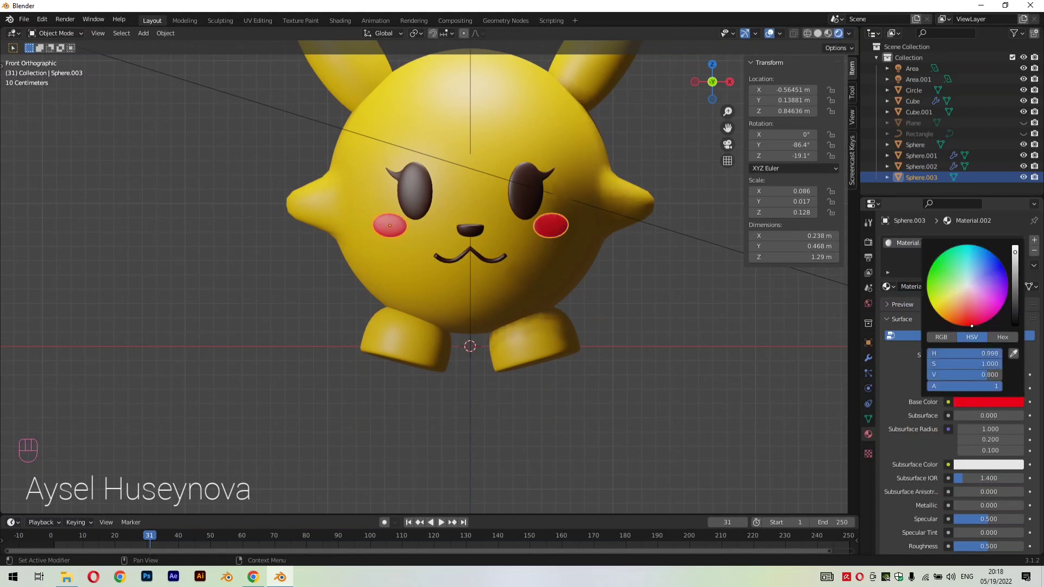
{"action": "left_click", "coordinate": [1014, 266]}
{"action": "scroll", "coordinate": [783, 307], "scroll_direction": "down", "scroll_amount": 1}
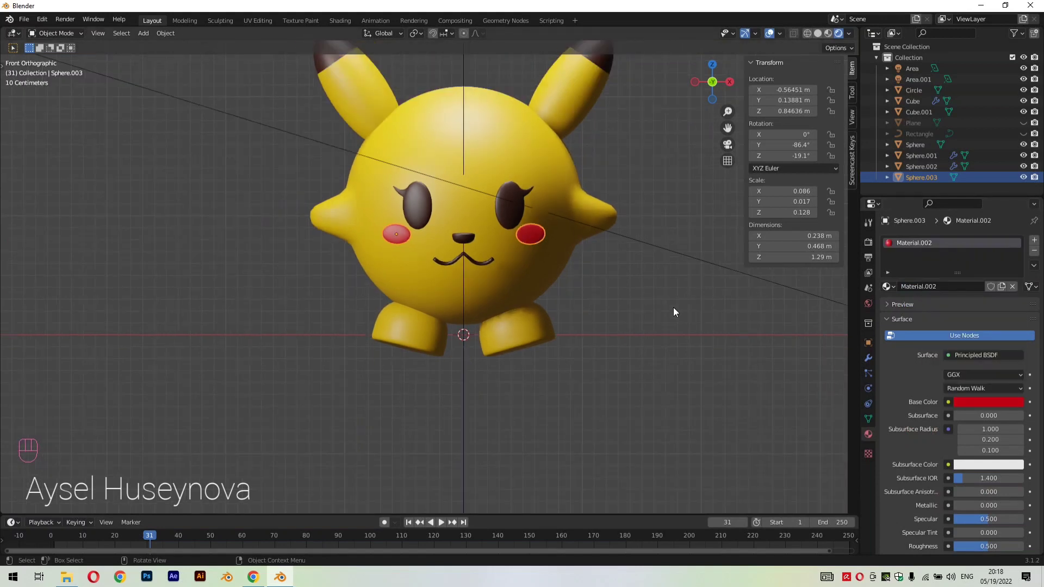
{"action": "left_click", "coordinate": [673, 307]}
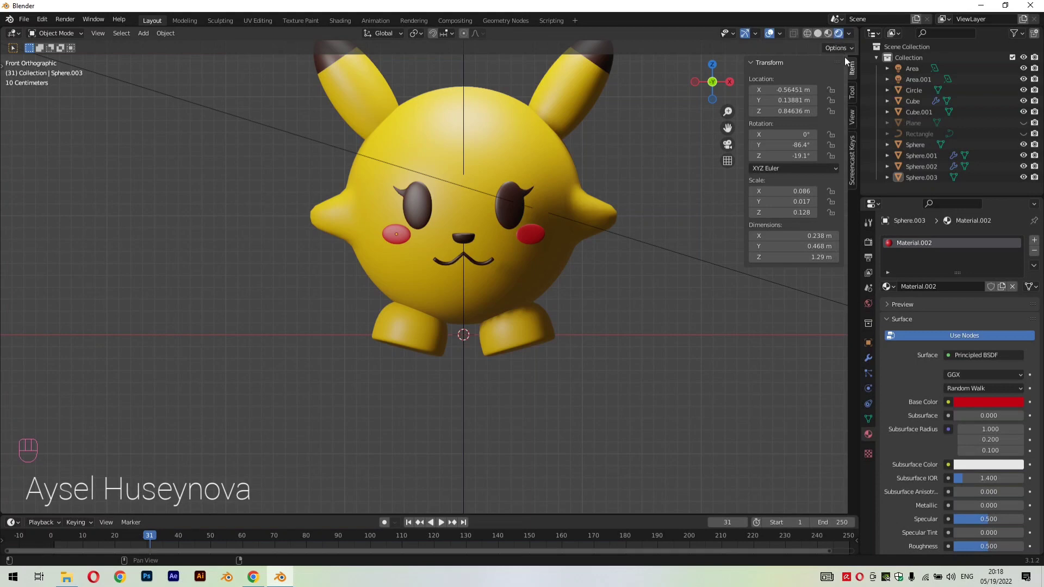
Unhide all hidden objects, including the curved backdrop
{"action": "scroll", "coordinate": [622, 267], "scroll_direction": "down", "scroll_amount": 8}
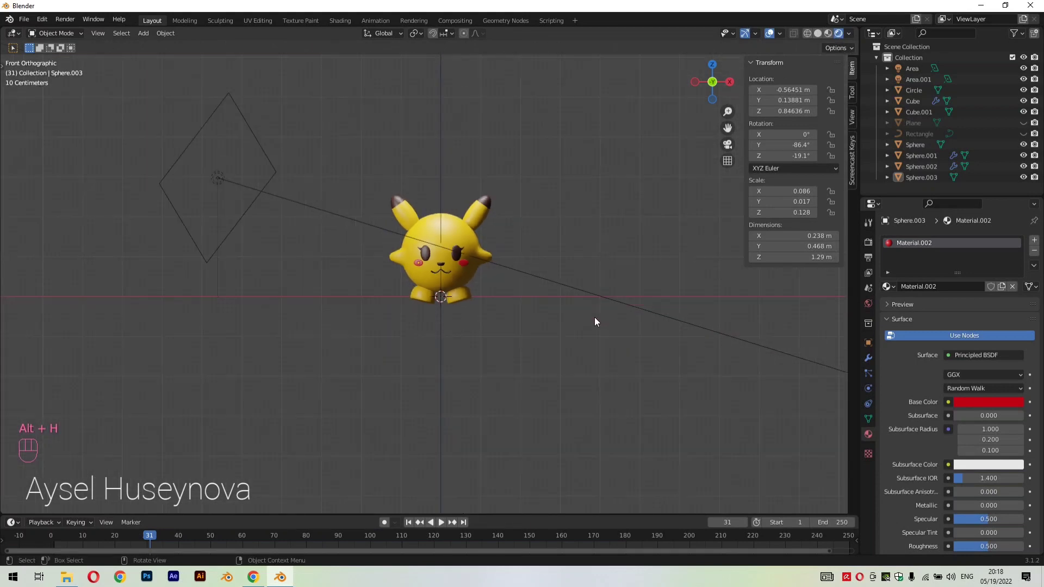
{"action": "middle_click_drag", "start_coordinate": [589, 211], "coordinate": [628, 240]}
{"action": "key", "text": "alt+h"}
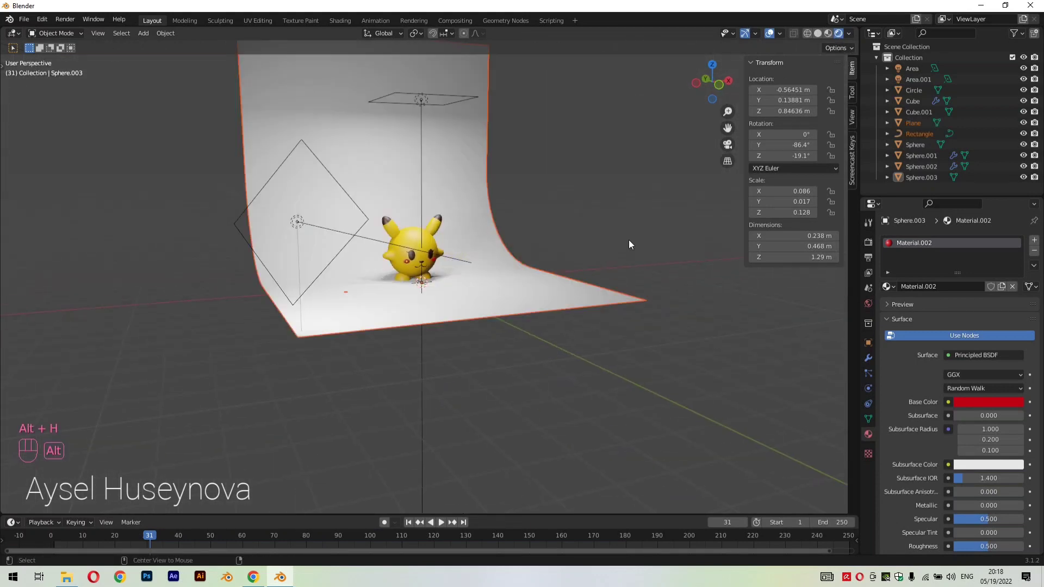
{"action": "scroll", "coordinate": [502, 189], "scroll_direction": "up", "scroll_amount": 2}
{"action": "scroll", "coordinate": [501, 190], "scroll_direction": "up", "scroll_amount": 2}
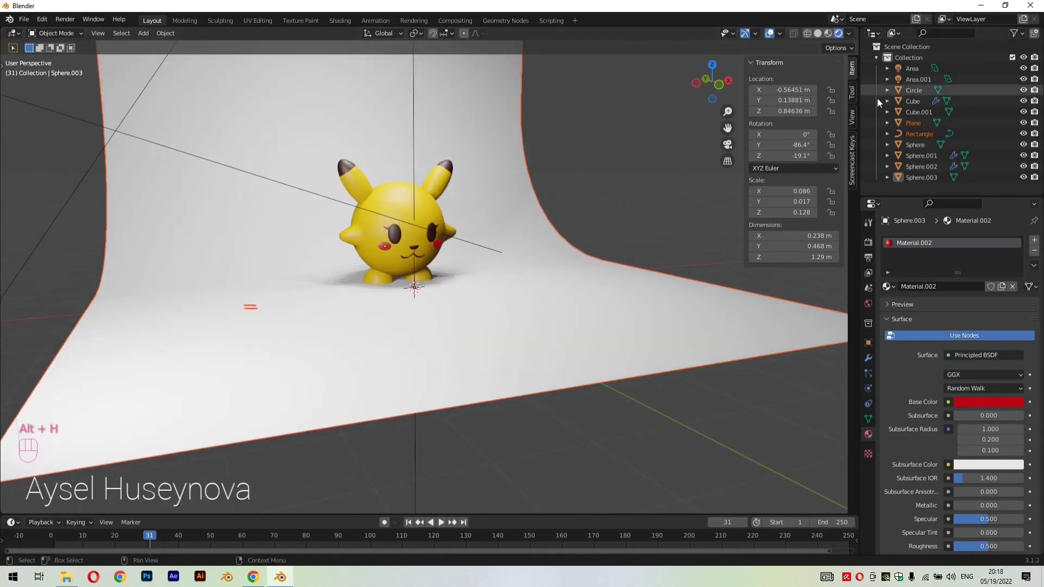
Set the scene's render engine to Cycles
{"action": "left_click", "coordinate": [868, 242]}
{"action": "left_click", "coordinate": [977, 240]}
{"action": "left_click", "coordinate": [966, 274]}
Hide the small flat rectangle lying on the backdrop beside the character
{"action": "scroll", "coordinate": [727, 128], "scroll_direction": "up", "scroll_amount": 2}
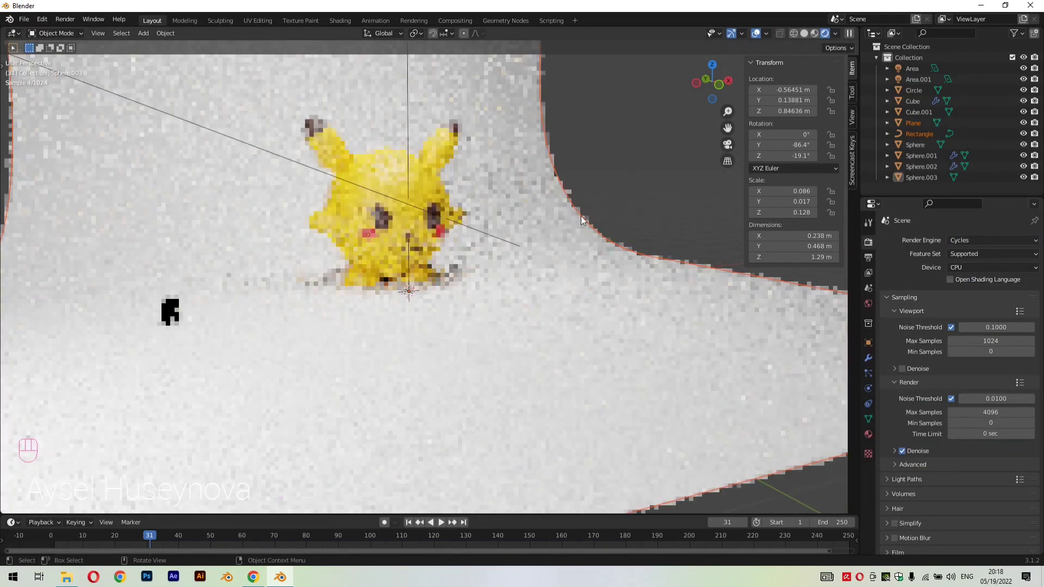
{"action": "left_click_drag", "start_coordinate": [726, 124], "coordinate": [728, 136]}
{"action": "middle_click_drag", "start_coordinate": [661, 249], "coordinate": [630, 258]}
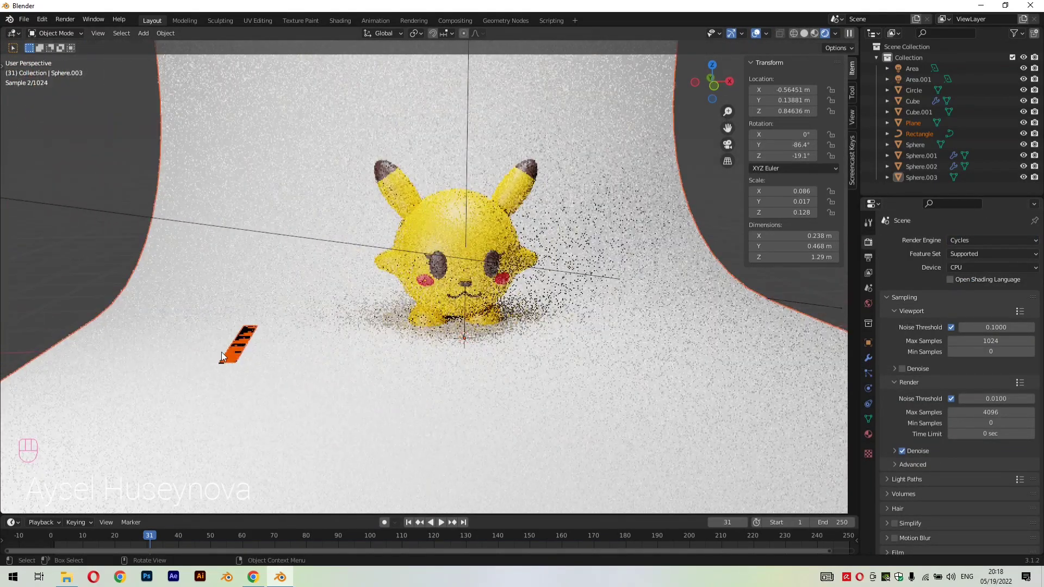
{"action": "left_click", "coordinate": [242, 355]}
{"action": "middle_click_drag", "start_coordinate": [544, 279], "coordinate": [616, 285]}
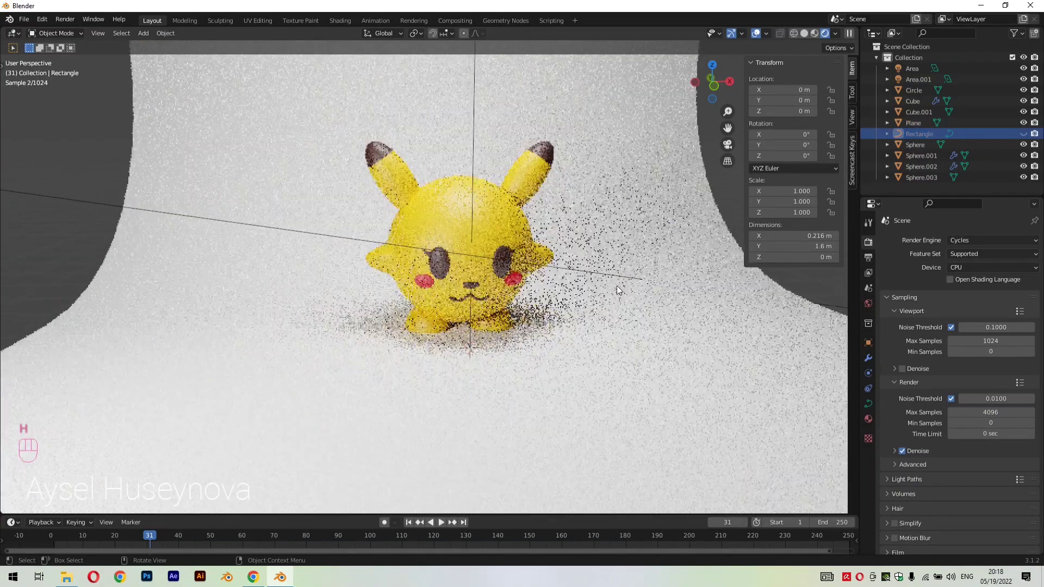
Add a camera to the scene and switch the viewport to look through it
{"action": "key", "text": "h"}
{"action": "key", "text": "shift+a"}
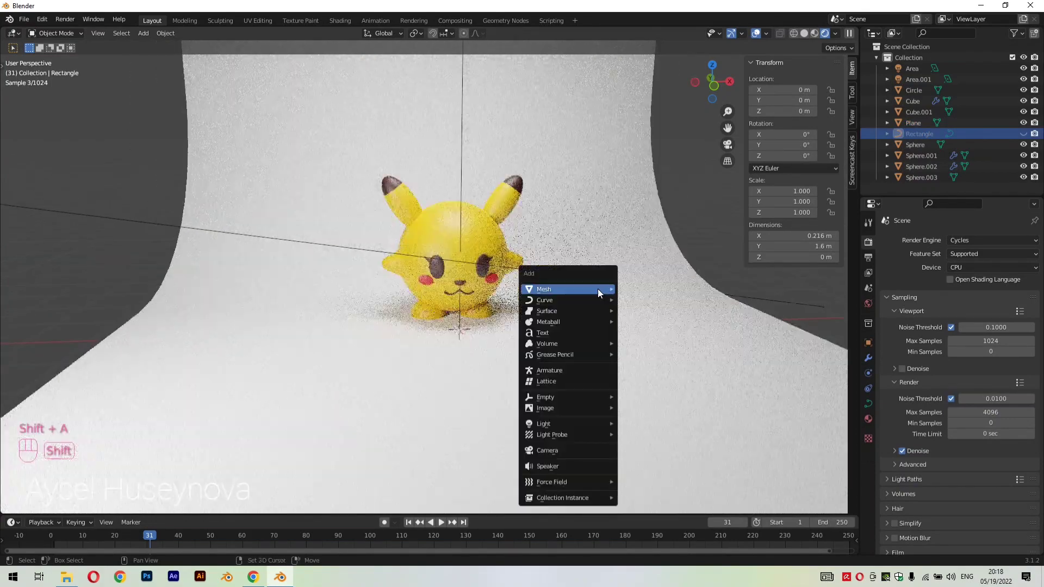
{"action": "mouse_move", "coordinate": [597, 289]}
{"action": "left_click", "coordinate": [556, 450]}
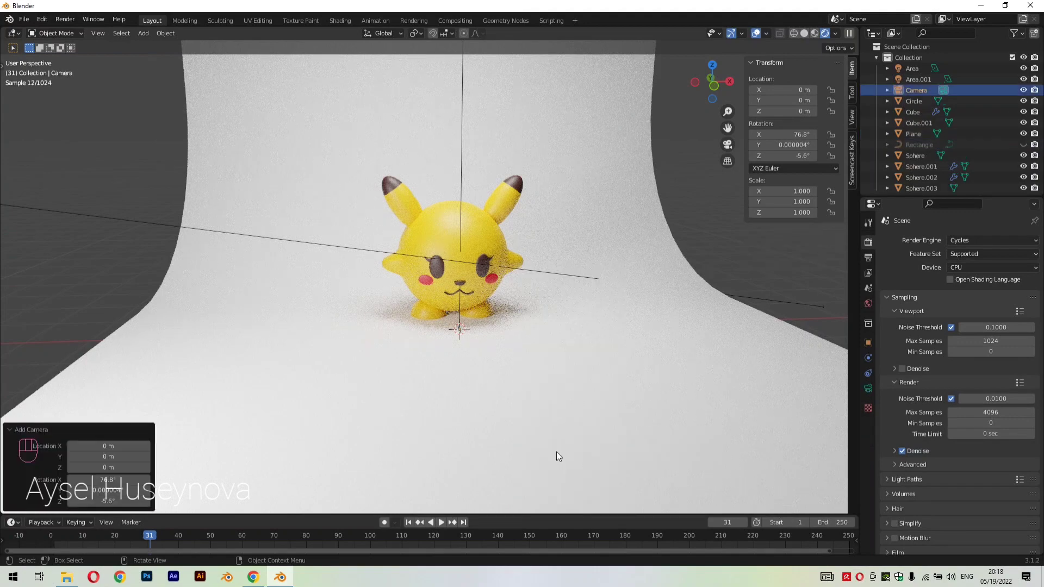
{"action": "scroll", "coordinate": [556, 446], "scroll_direction": "down", "scroll_amount": 5}
{"action": "key", "text": "KP_0"}
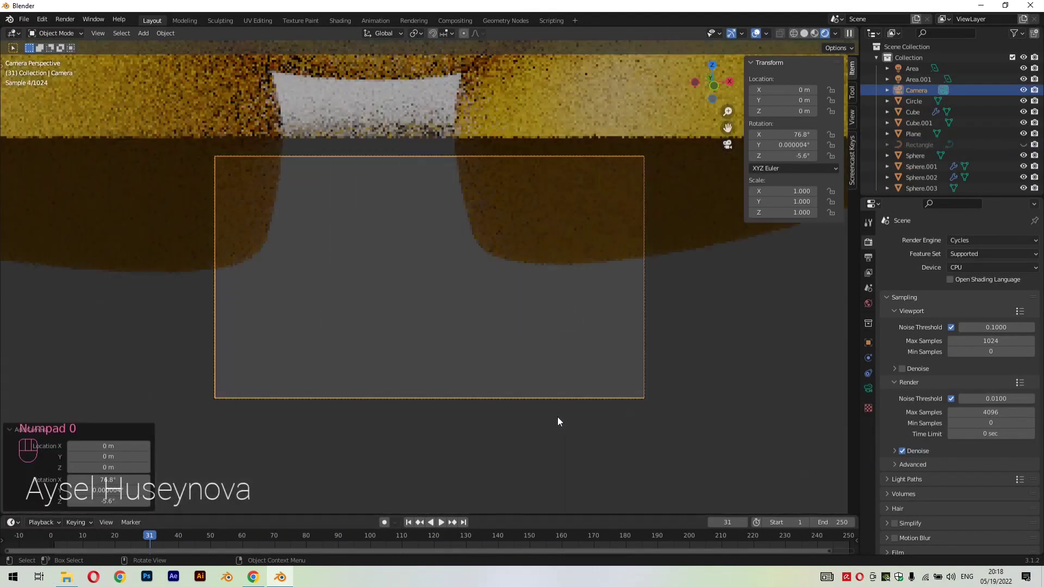
Lock the camera to the view and reposition it so the whole character sits near the middle of the frame against the backdrop
{"action": "left_click", "coordinate": [853, 118]}
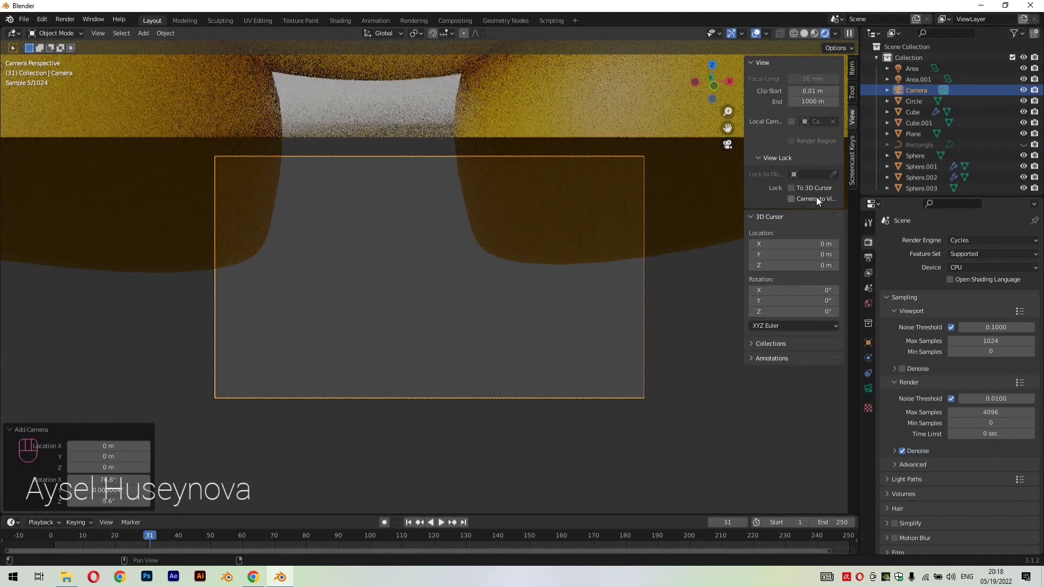
{"action": "left_click", "coordinate": [814, 197]}
{"action": "scroll", "coordinate": [604, 270], "scroll_direction": "down", "scroll_amount": 4}
{"action": "scroll", "coordinate": [542, 301], "scroll_direction": "down", "scroll_amount": 5}
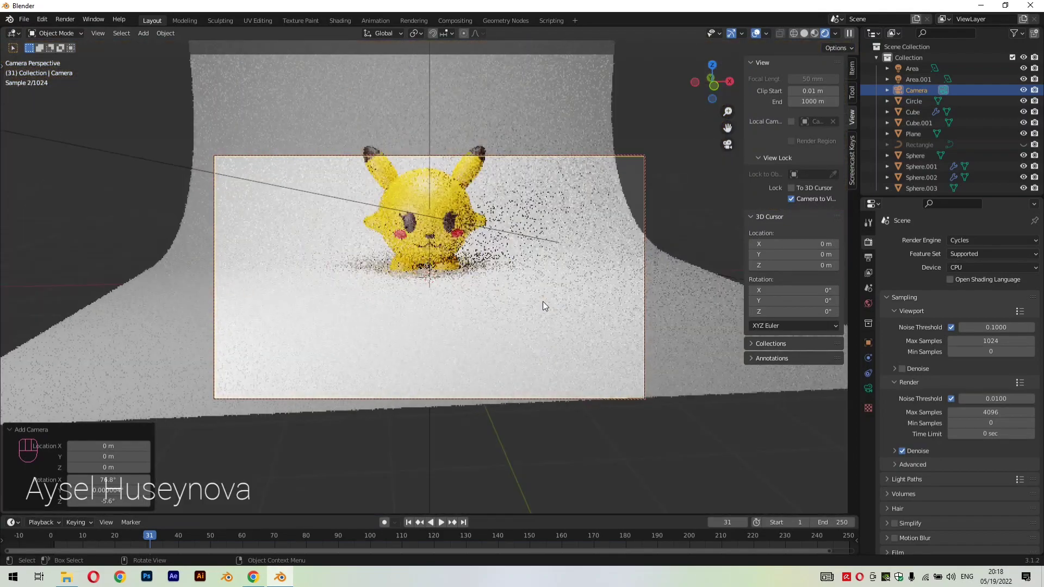
{"action": "scroll", "coordinate": [541, 296], "scroll_direction": "up", "scroll_amount": 2}
{"action": "key", "text": "g"}
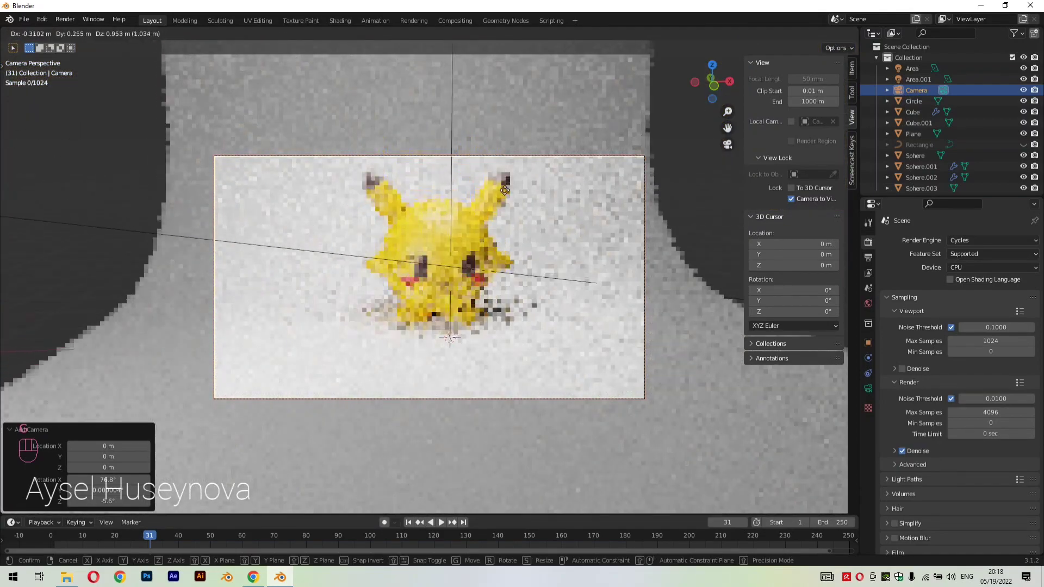
{"action": "left_click", "coordinate": [519, 165]}
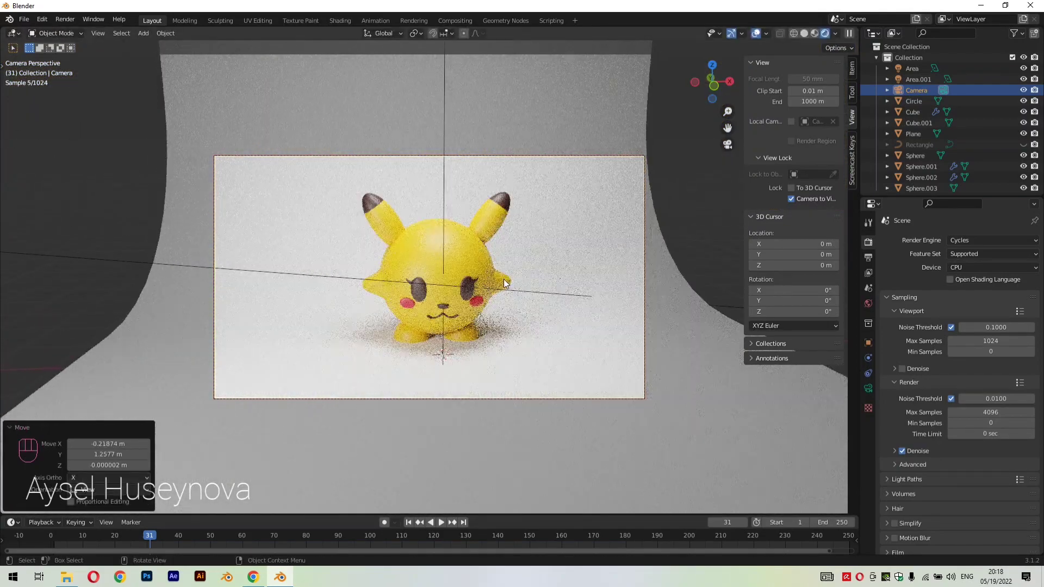
Render a still image of the character from the camera
{"action": "left_click", "coordinate": [64, 20]}
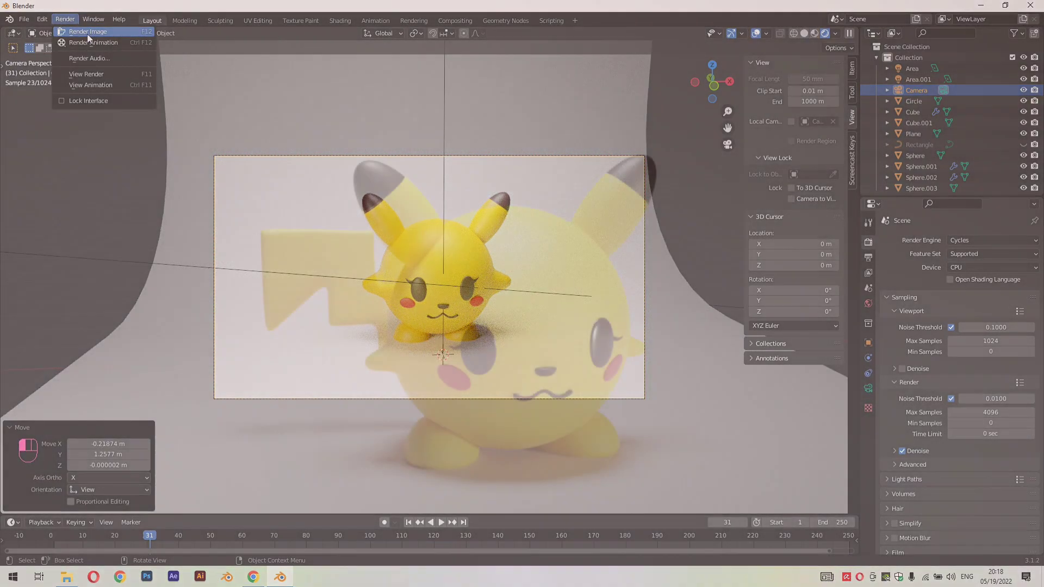